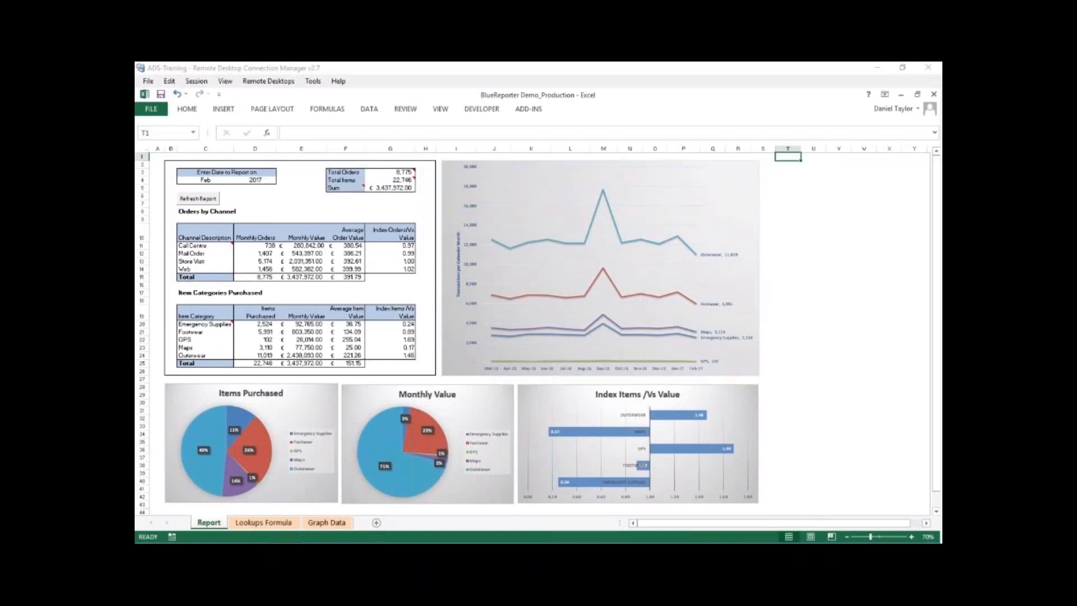
pyautogui.click(784, 169)
pyautogui.click(785, 169)
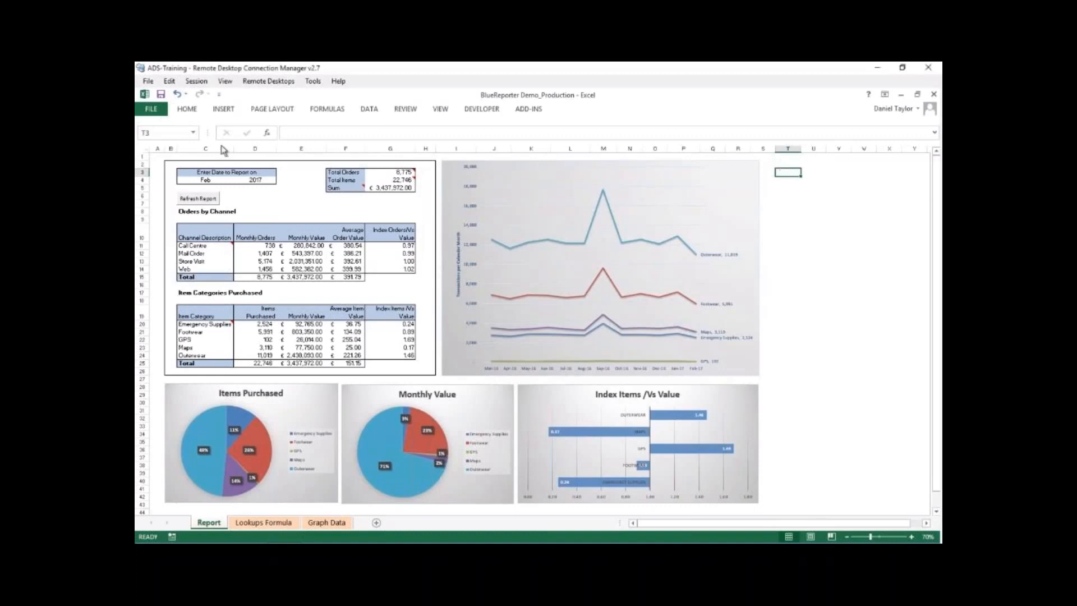
pyautogui.click(153, 157)
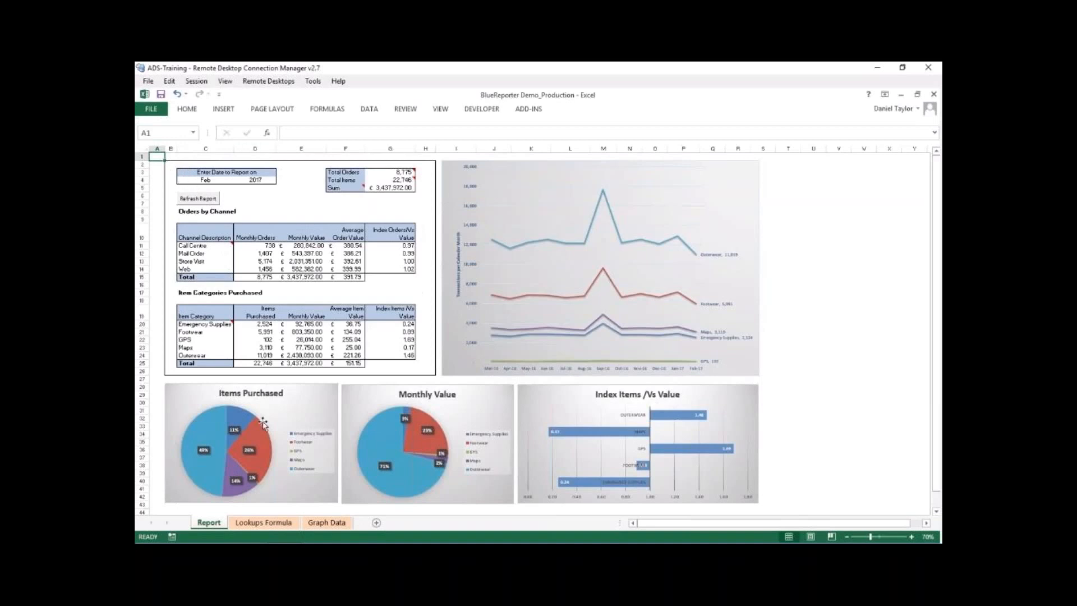
# - Examine the report's pie charts, index bar chart and line chart along with the item category columns that feed them
pyautogui.click(295, 396)
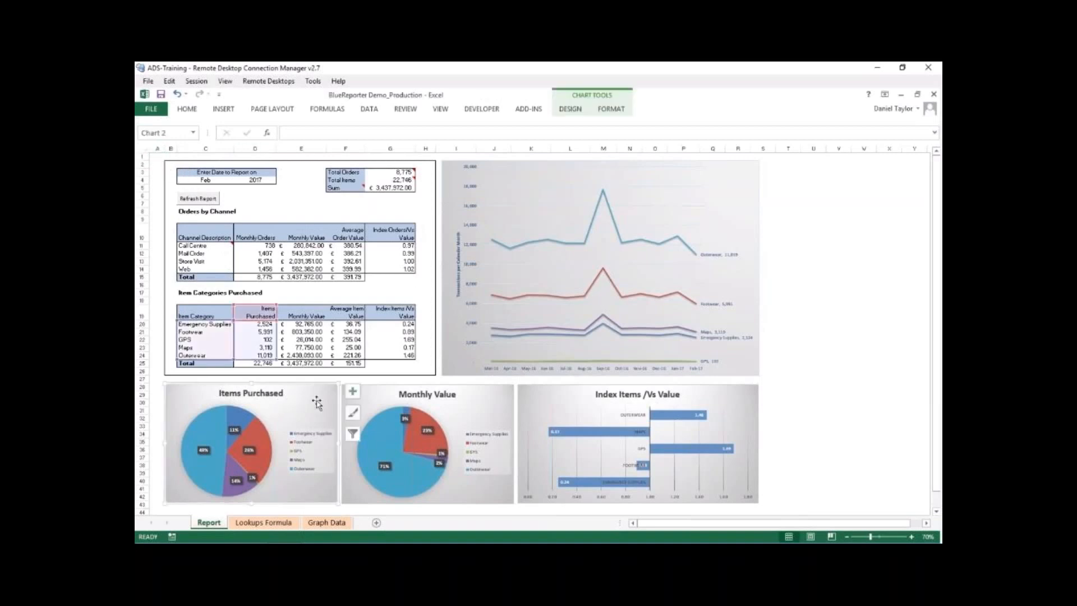
pyautogui.click(487, 402)
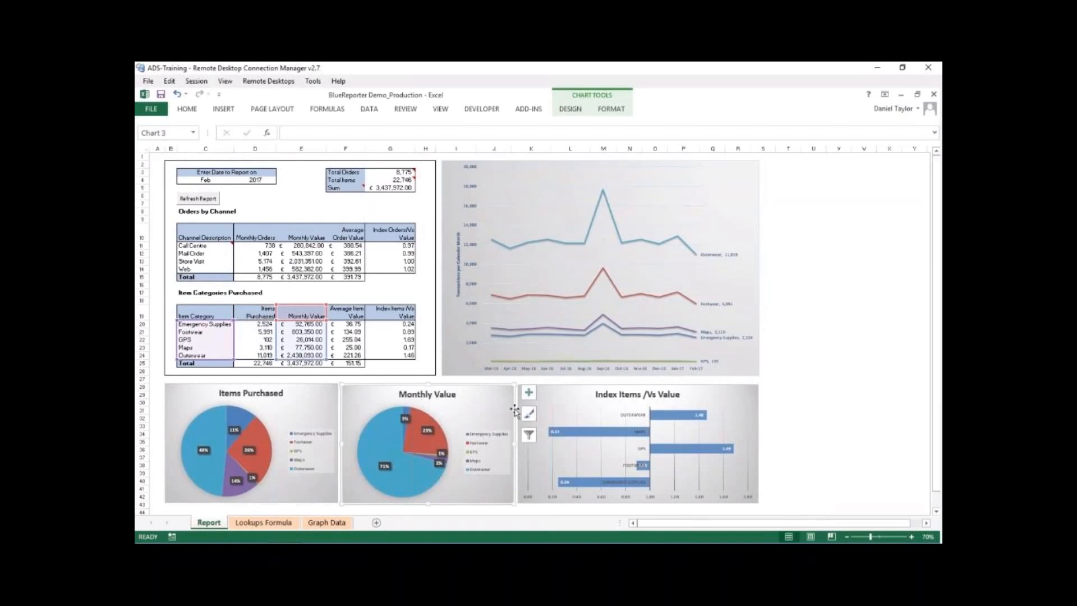
pyautogui.click(722, 394)
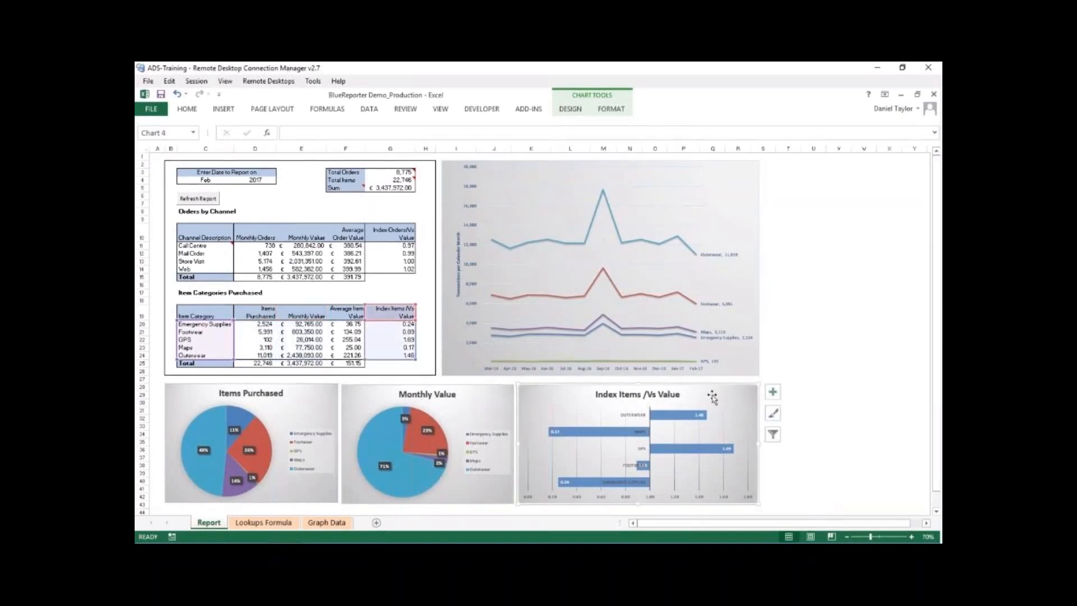
pyautogui.click(739, 194)
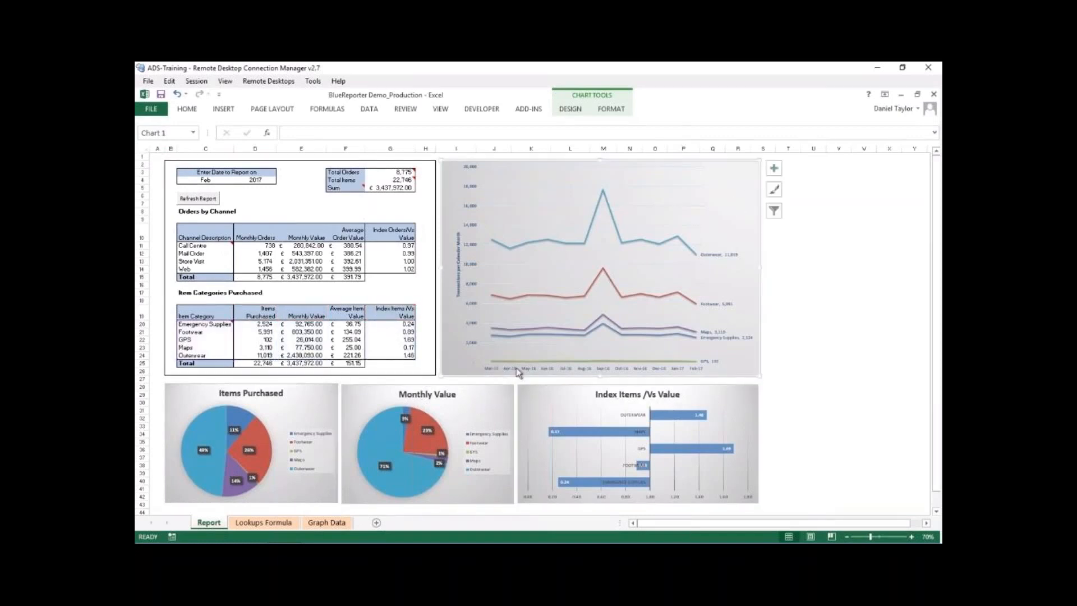
pyautogui.click(730, 395)
pyautogui.click(472, 401)
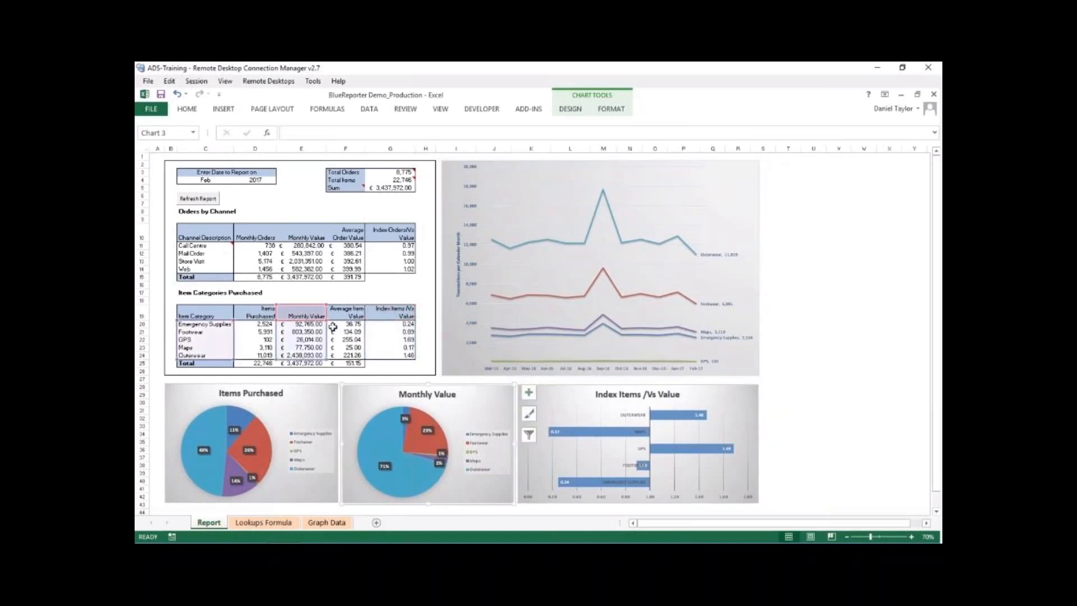
pyautogui.click(306, 399)
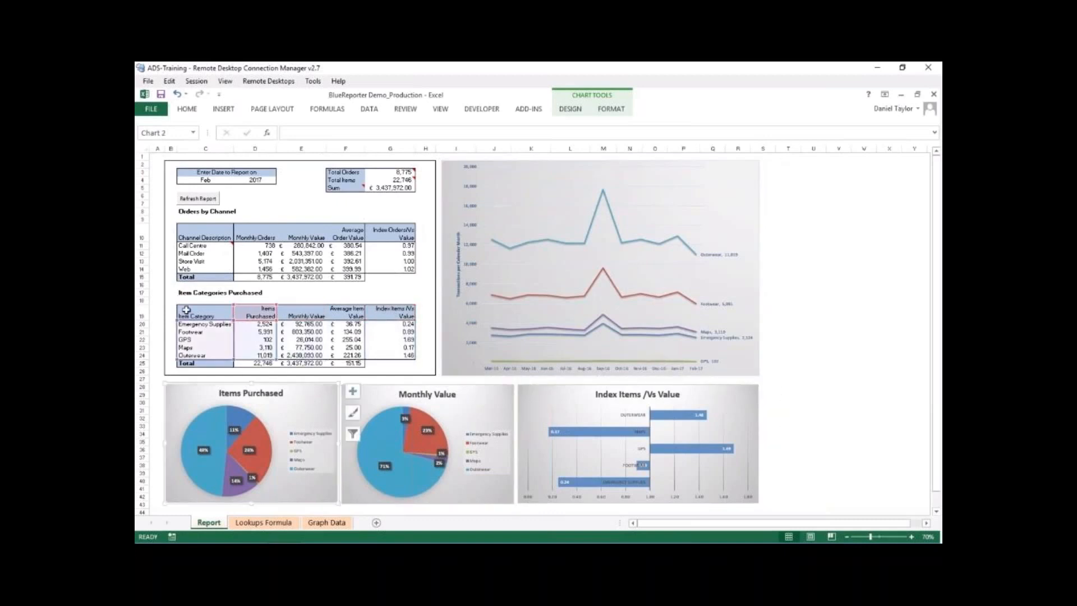
# - Review the item categories, orders by channel and totals tables, the report date cells and the comment on the total orders cell
pyautogui.moveTo(193, 316); pyautogui.dragTo(398, 361)
pyautogui.moveTo(202, 238); pyautogui.dragTo(395, 278)
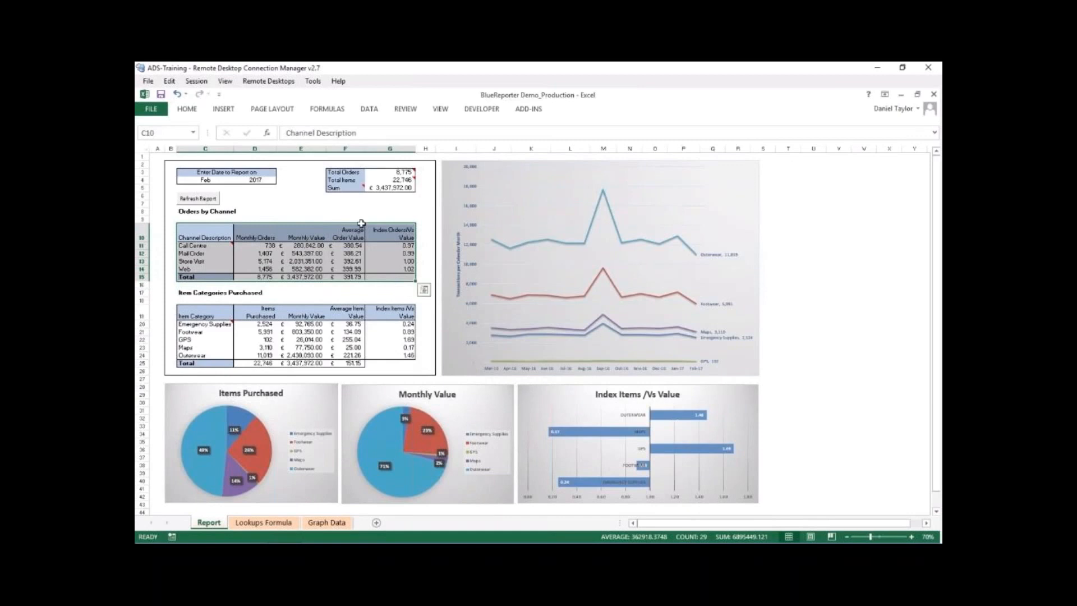
pyautogui.moveTo(336, 172); pyautogui.dragTo(405, 188)
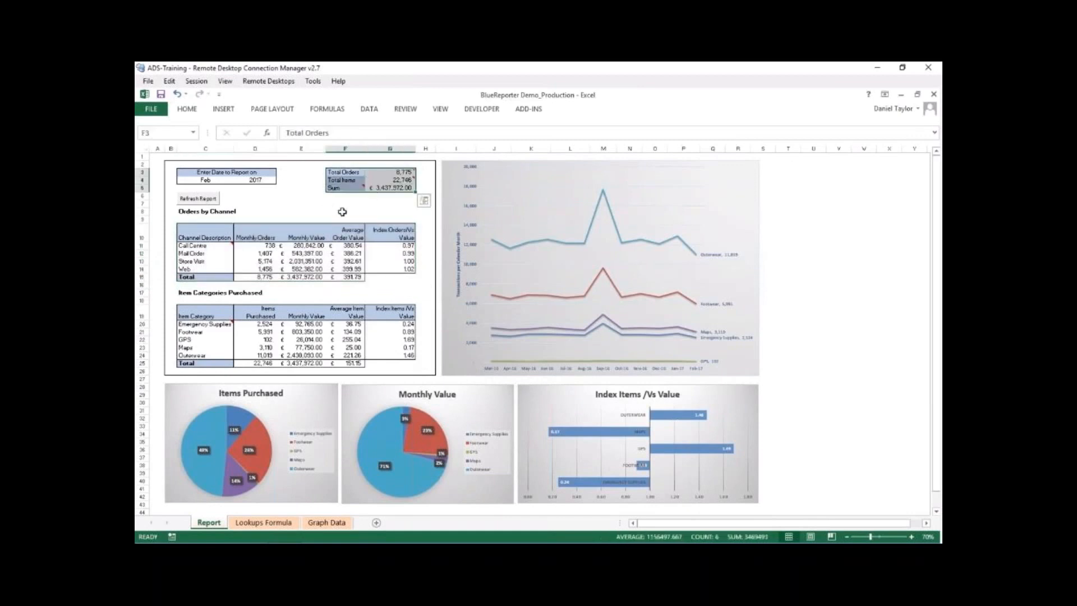
pyautogui.click(342, 211)
pyautogui.moveTo(205, 180); pyautogui.dragTo(255, 181)
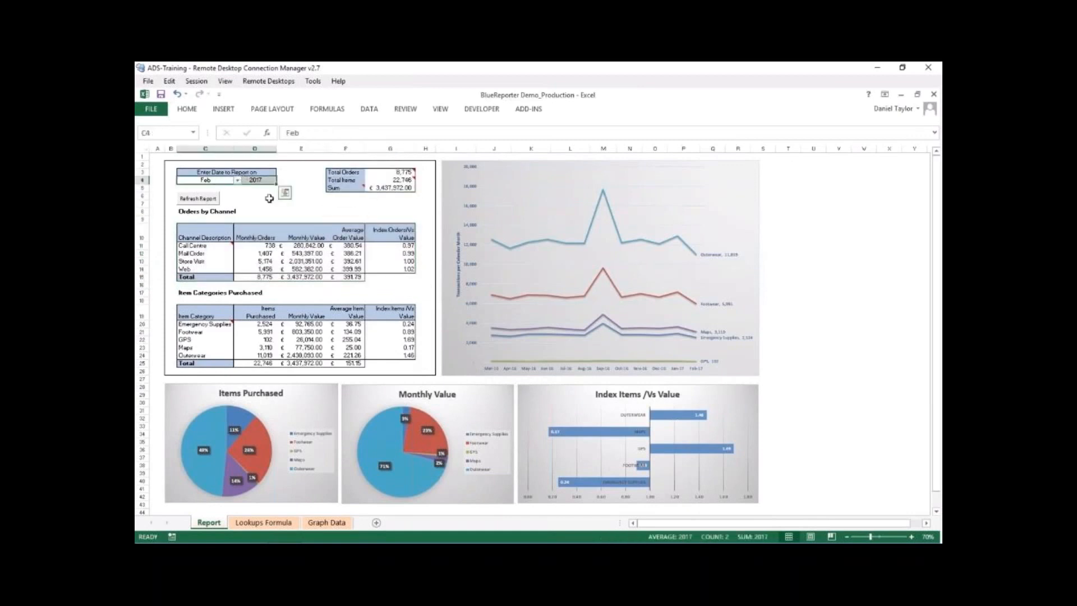
pyautogui.moveTo(381, 172); pyautogui.dragTo(382, 178)
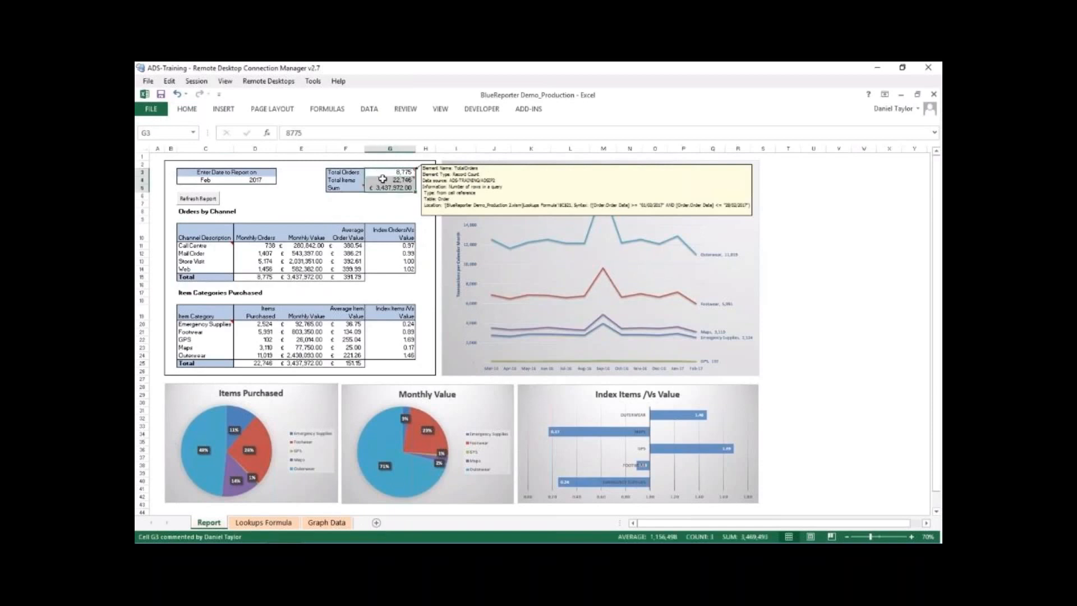
pyautogui.click(383, 172)
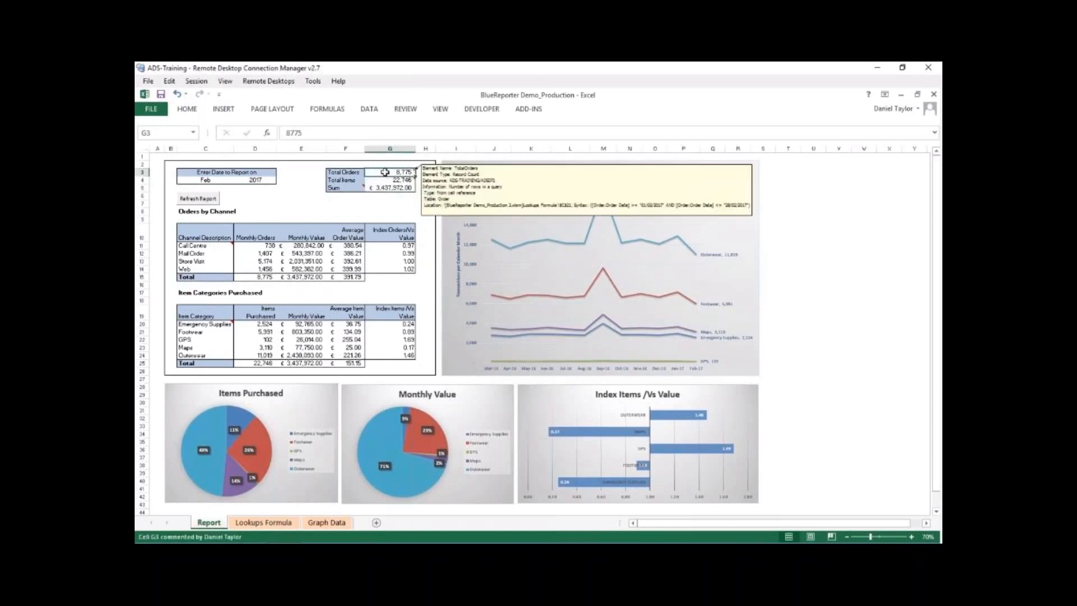
# - Set the report month to Mar for 2017 and refresh the report
pyautogui.click(223, 180)
pyautogui.click(238, 180)
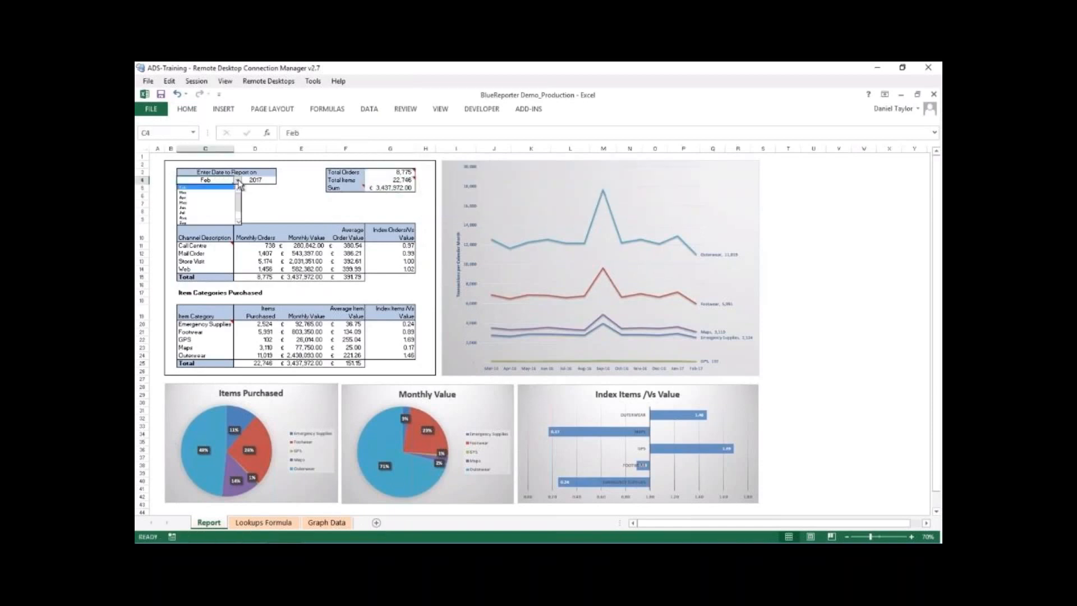
pyautogui.click(224, 193)
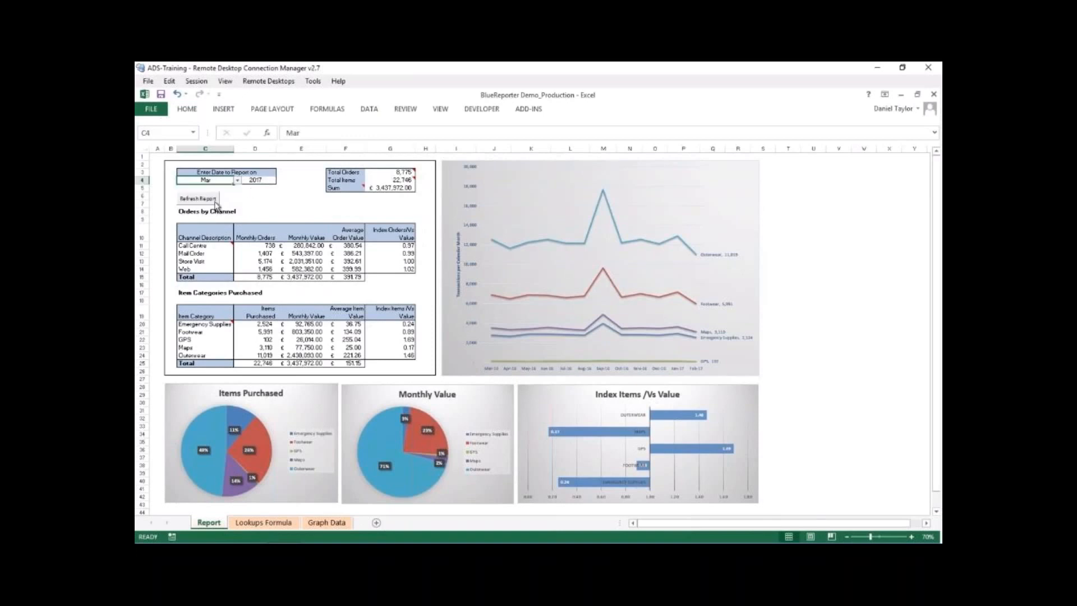
pyautogui.click(216, 204)
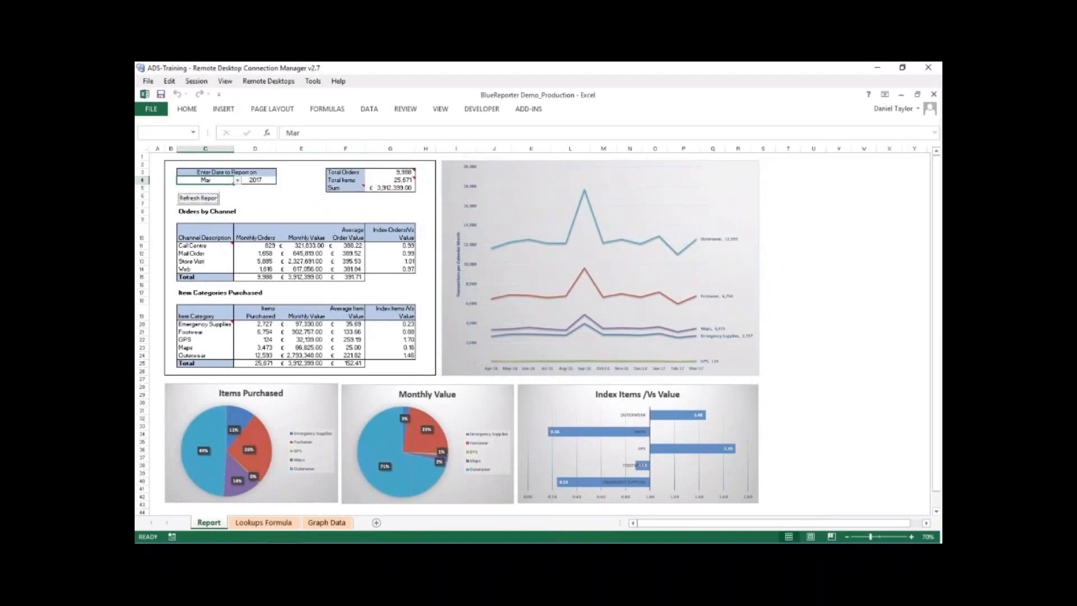
# - Check the refreshed March totals, the Items Purchased, Monthly Value and Index Items charts, and the line chart
pyautogui.click(391, 172)
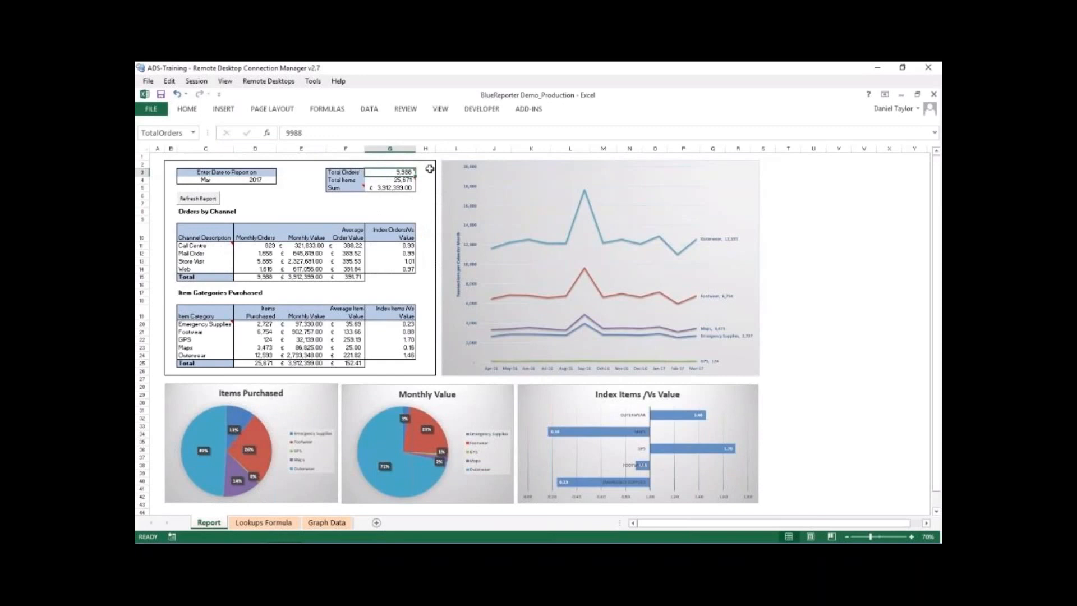
pyautogui.click(373, 189)
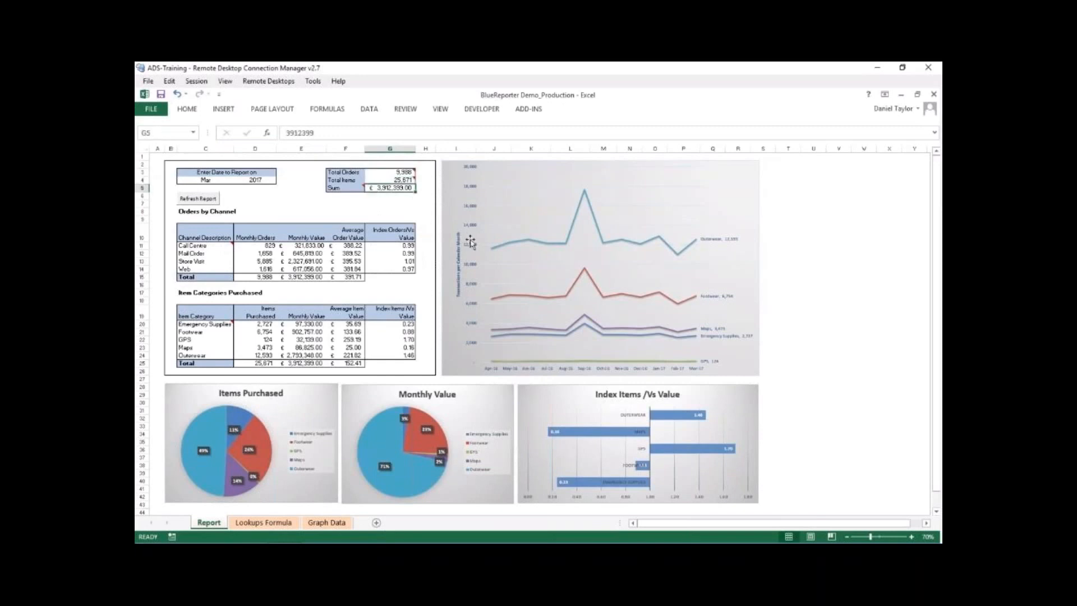
pyautogui.click(319, 406)
pyautogui.click(391, 396)
pyautogui.click(540, 387)
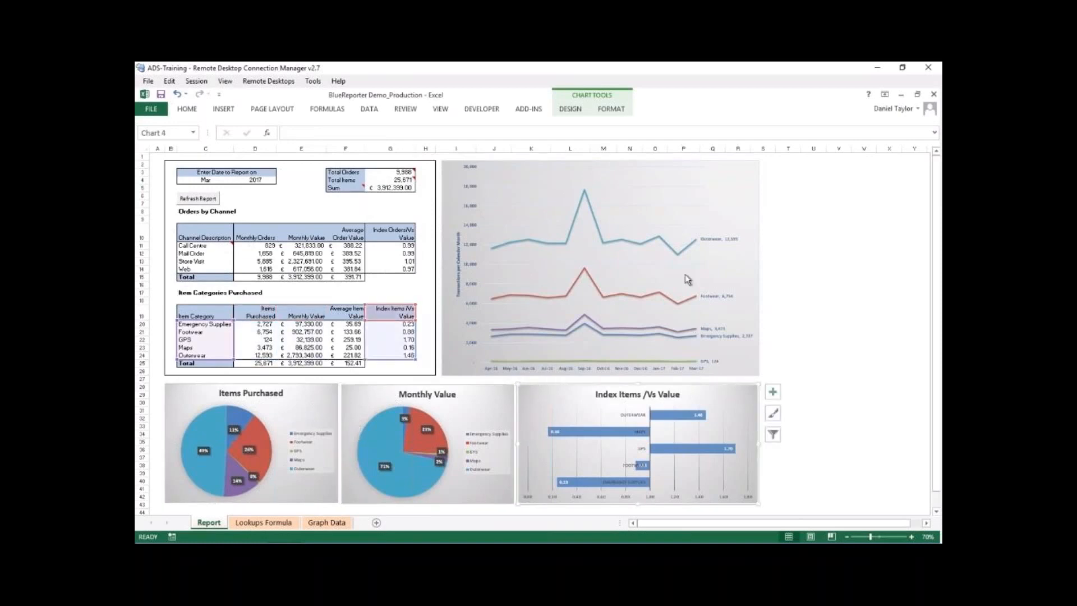
pyautogui.click(742, 186)
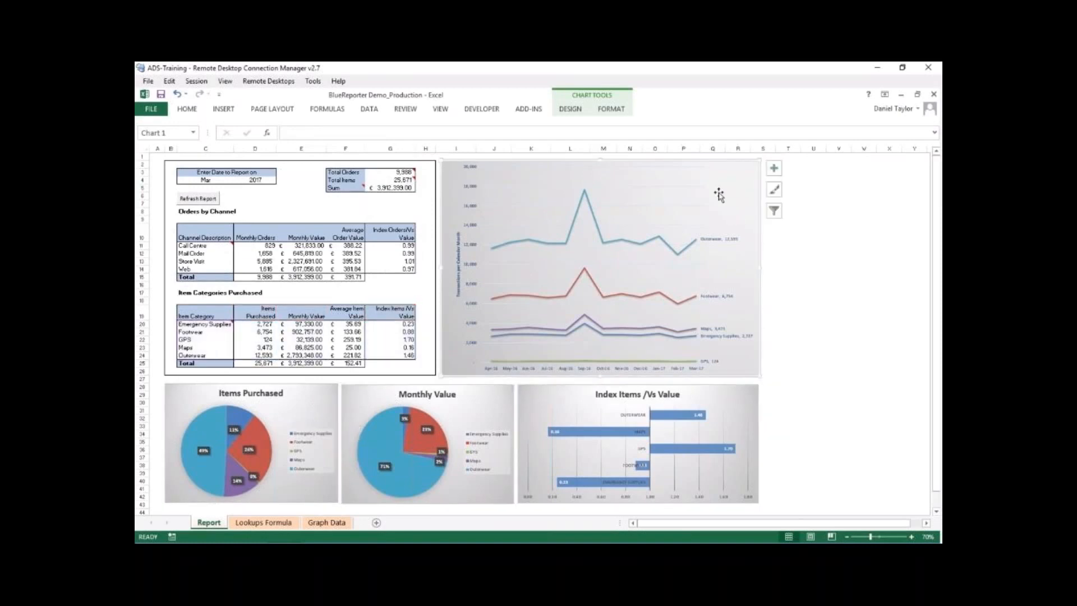
# - Set the report month to Apr for 2017 and refresh the report
pyautogui.click(227, 180)
pyautogui.click(240, 182)
pyautogui.click(227, 195)
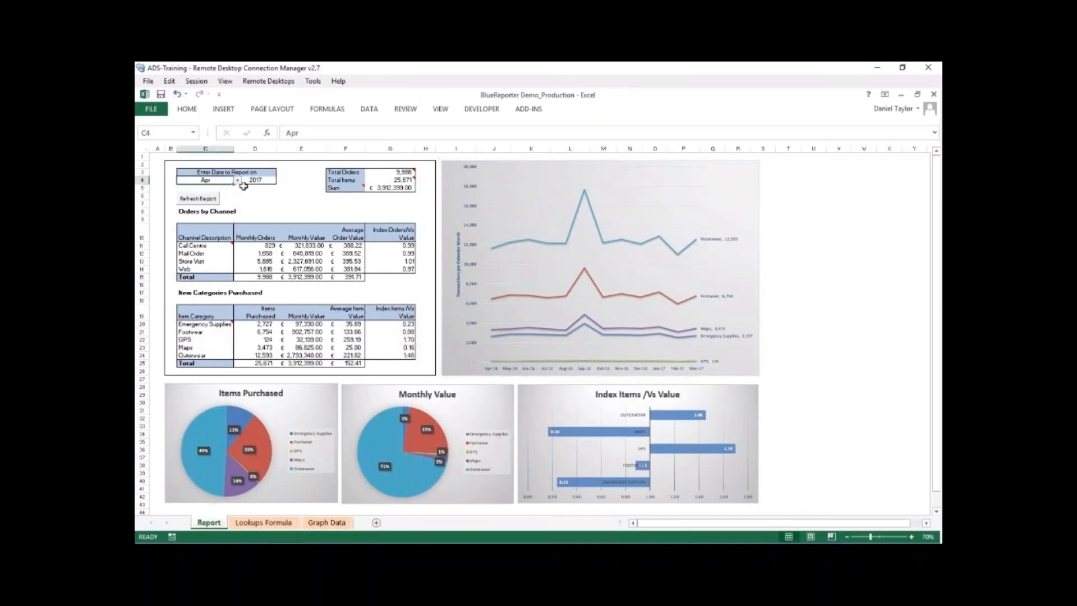
pyautogui.click(210, 201)
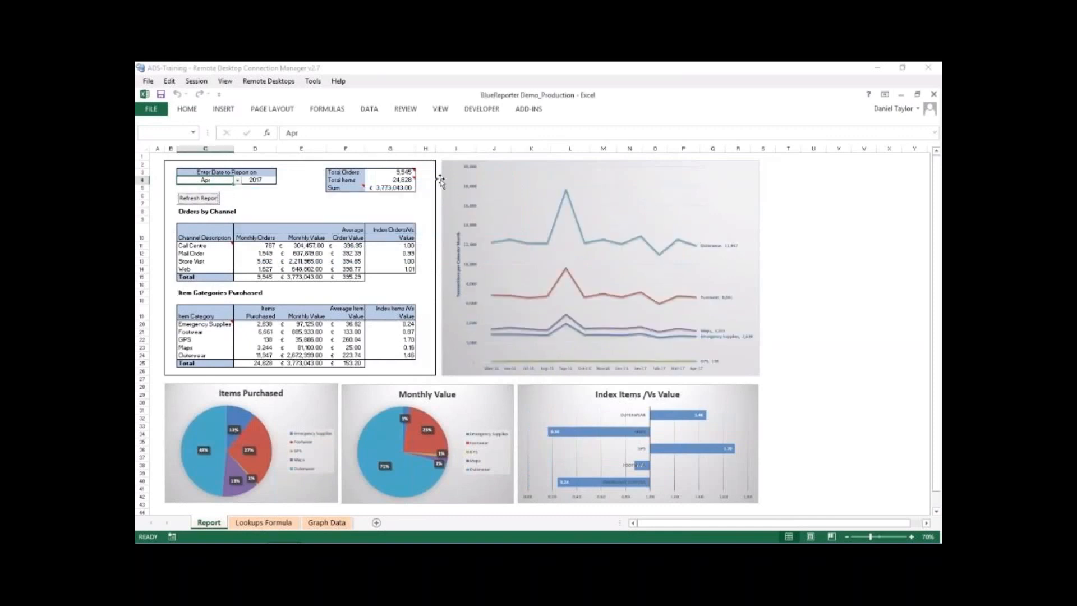
# - Check the refreshed April figures for total orders and sum in the totals block
pyautogui.click(400, 171)
pyautogui.click(400, 188)
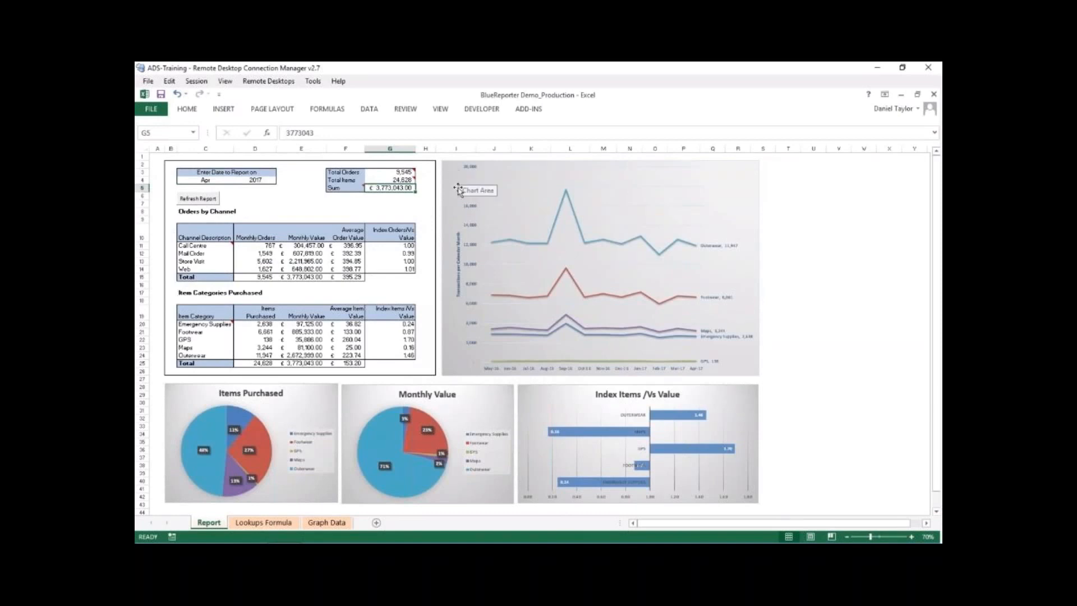
pyautogui.click(383, 173)
pyautogui.moveTo(379, 182)
pyautogui.click(382, 202)
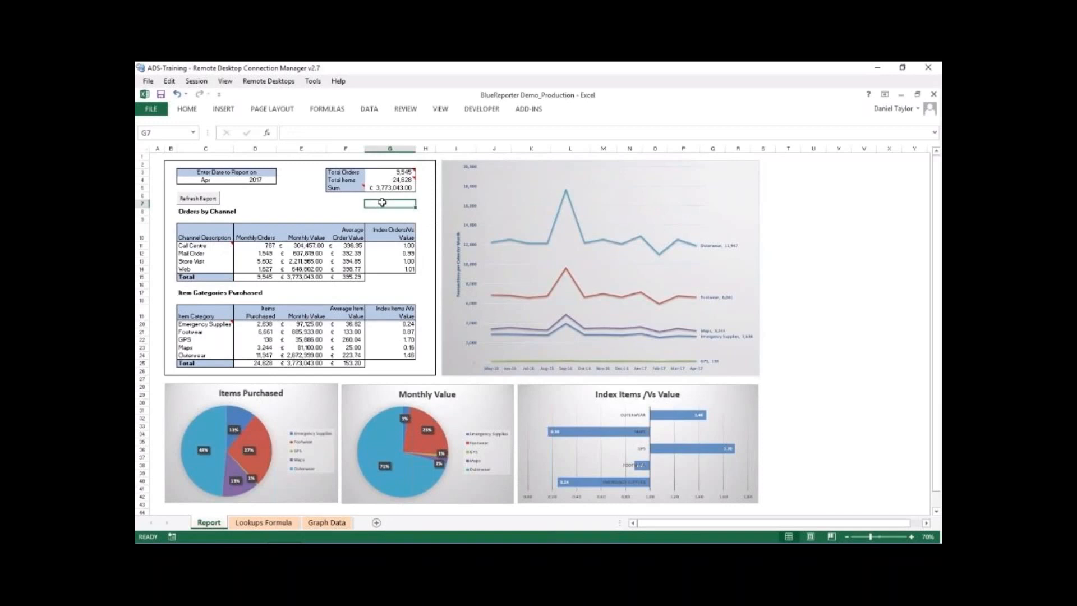
# - Insert a new worksheet, move it in front of the Report sheet and select cell B2
pyautogui.click(377, 523)
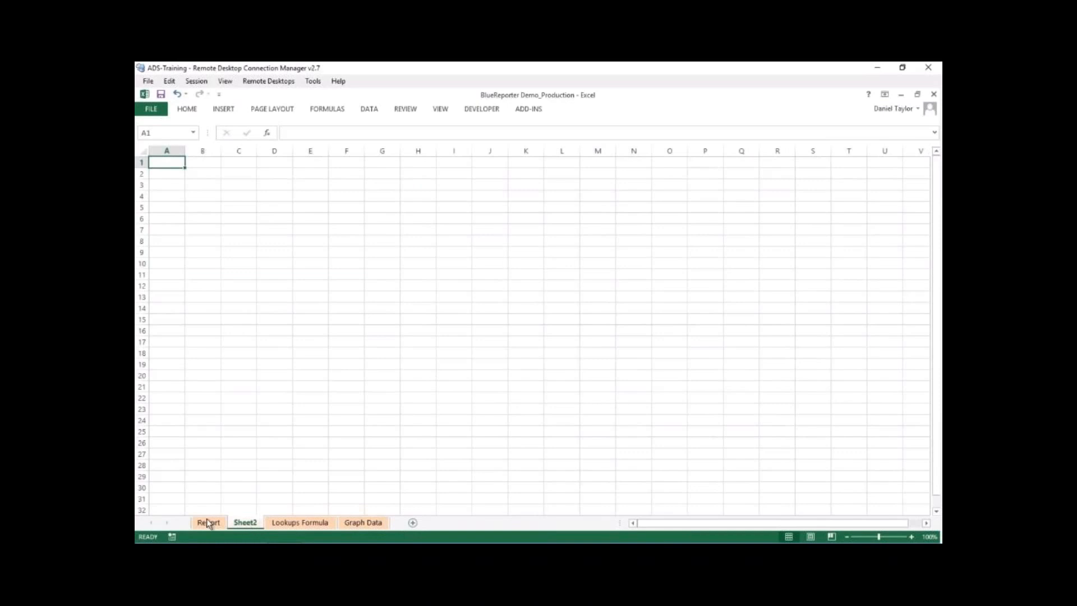
pyautogui.moveTo(193, 519); pyautogui.dragTo(196, 512)
pyautogui.click(202, 173)
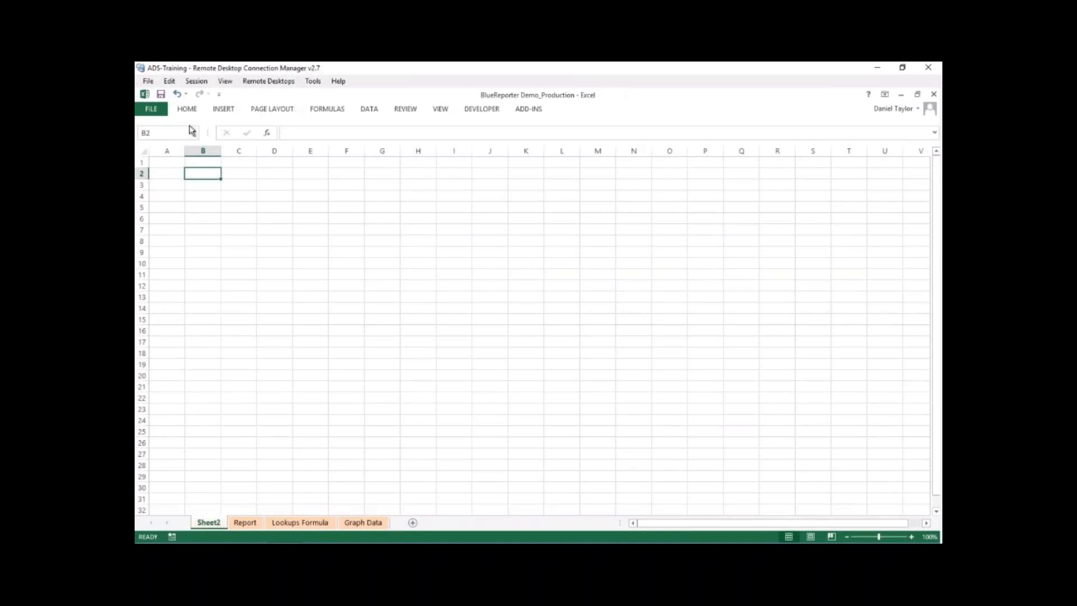
# - Start a new blueREPORTER element at cell B2 with the ADS-TRAINING/ADSIP2 database view as its source data
pyautogui.click(538, 112)
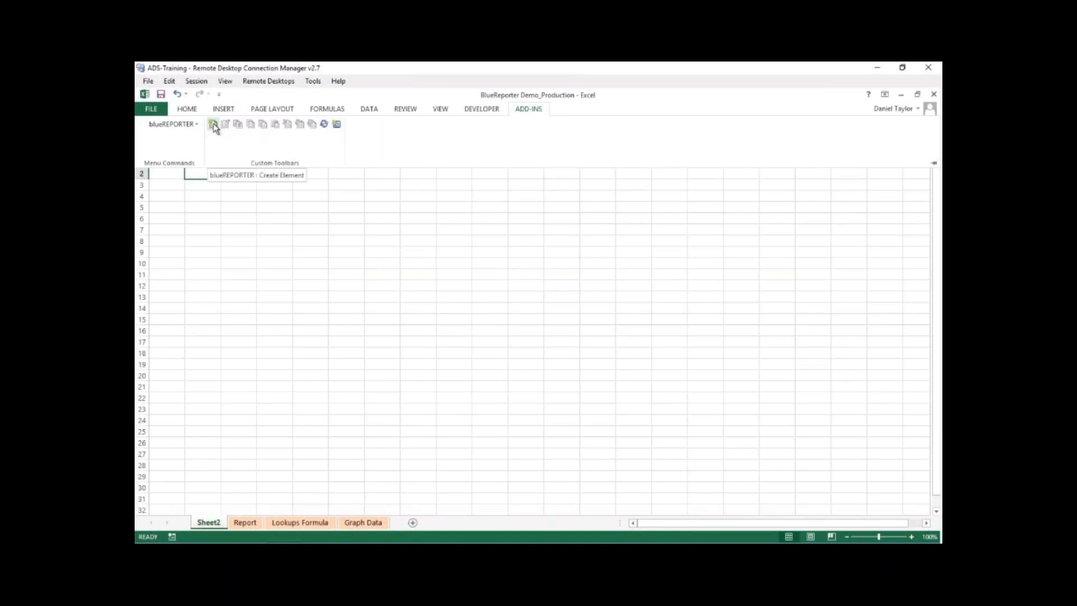
pyautogui.click(214, 127)
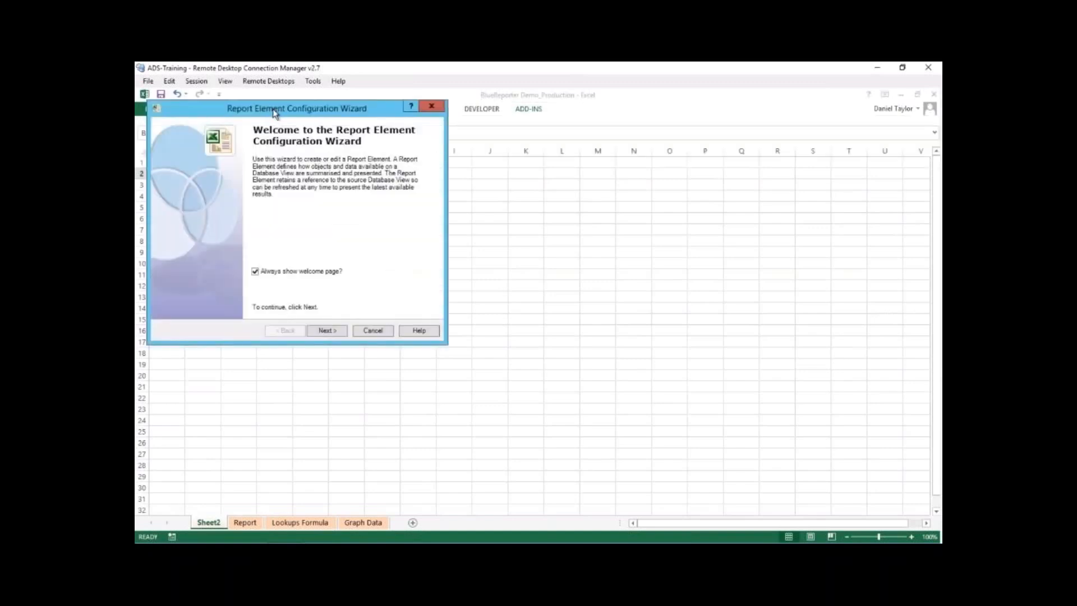
pyautogui.moveTo(276, 109); pyautogui.dragTo(362, 178)
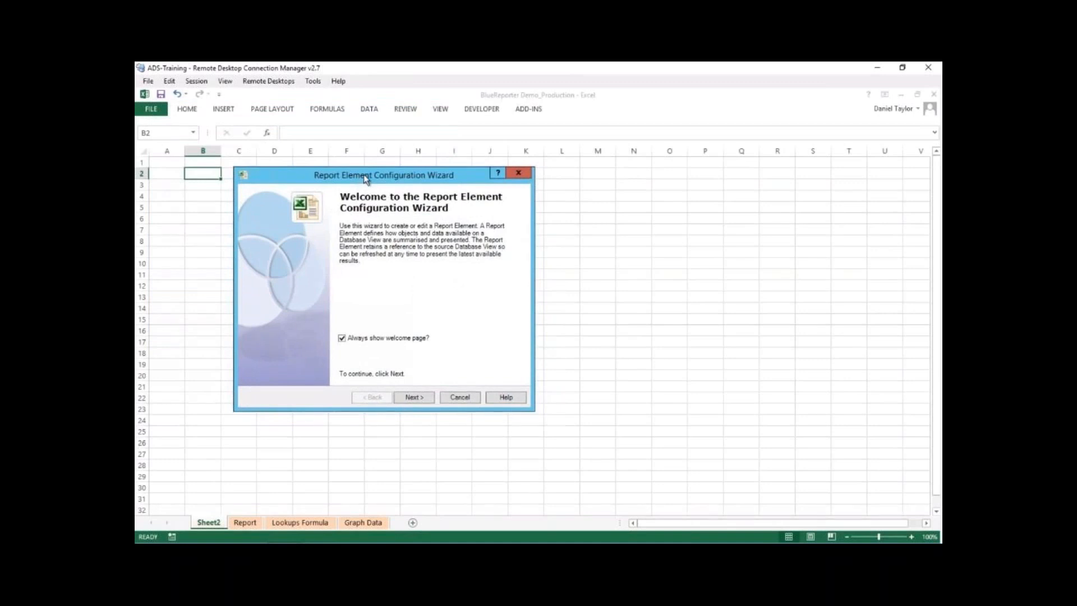
pyautogui.moveTo(363, 174); pyautogui.dragTo(434, 174)
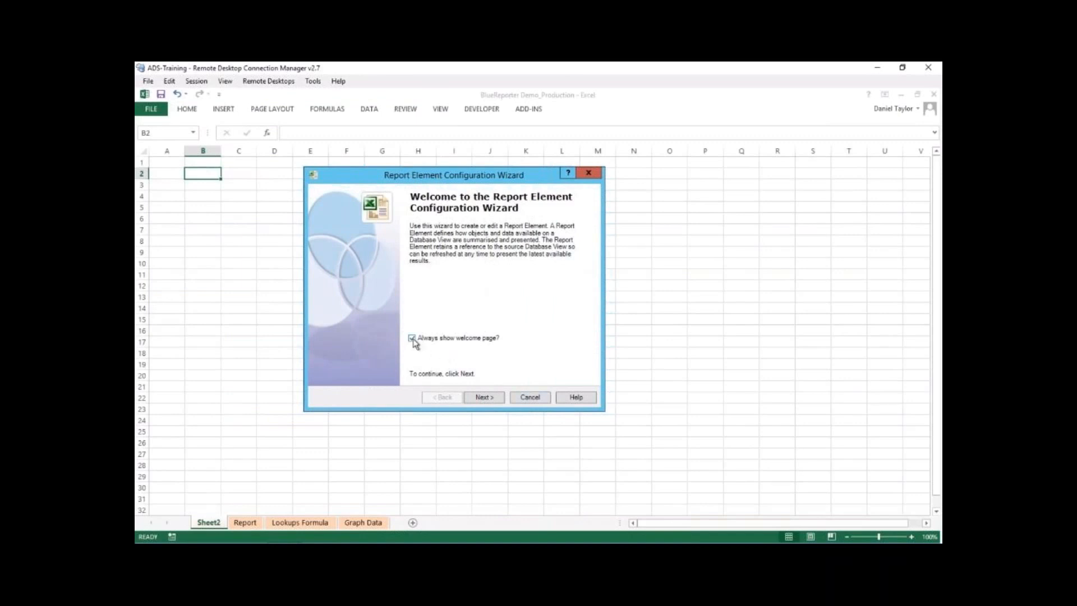
pyautogui.moveTo(498, 178); pyautogui.dragTo(485, 179)
pyautogui.click(475, 399)
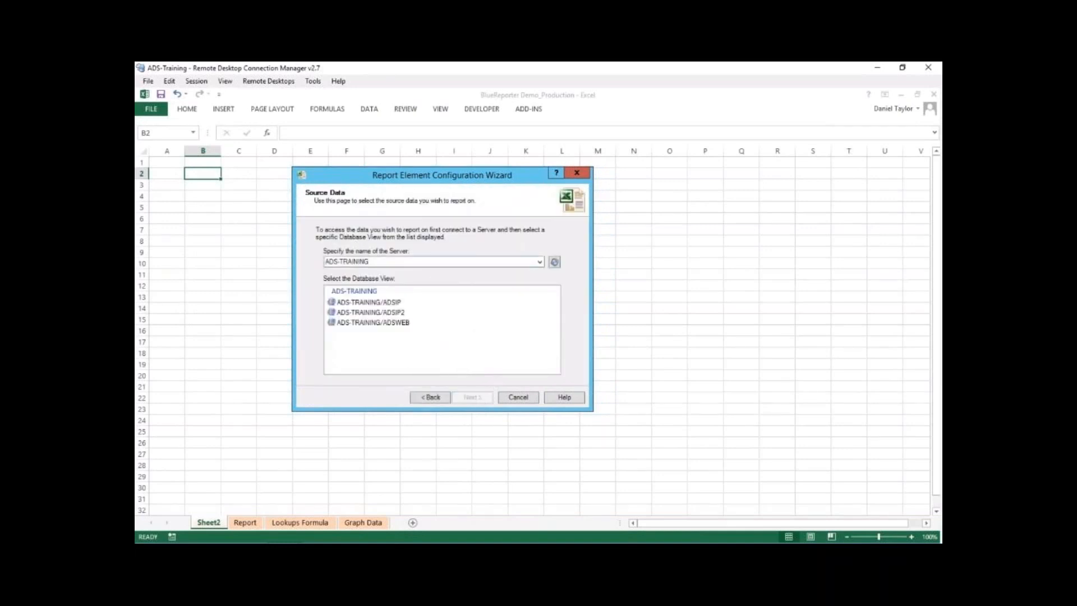
pyautogui.click(402, 313)
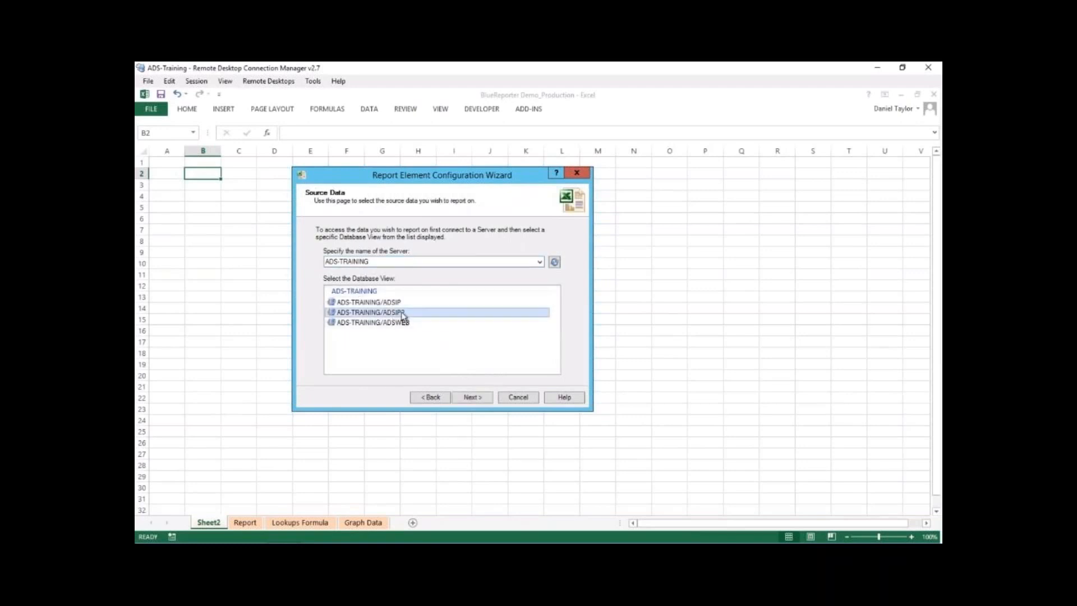
pyautogui.click(473, 397)
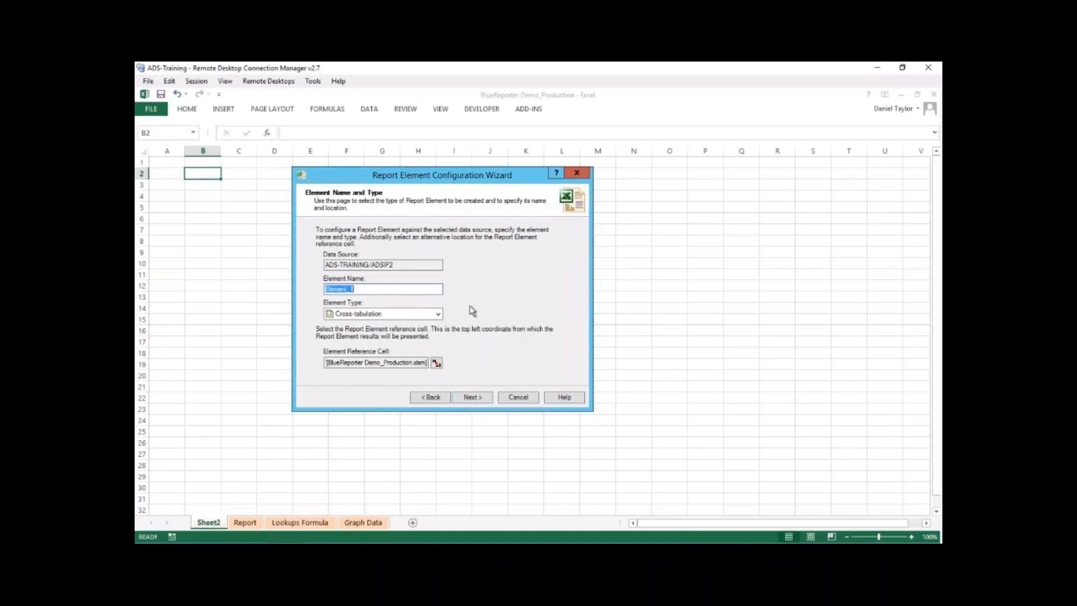
# - Set the element type of the new report element to Record Selection
pyautogui.click(438, 314)
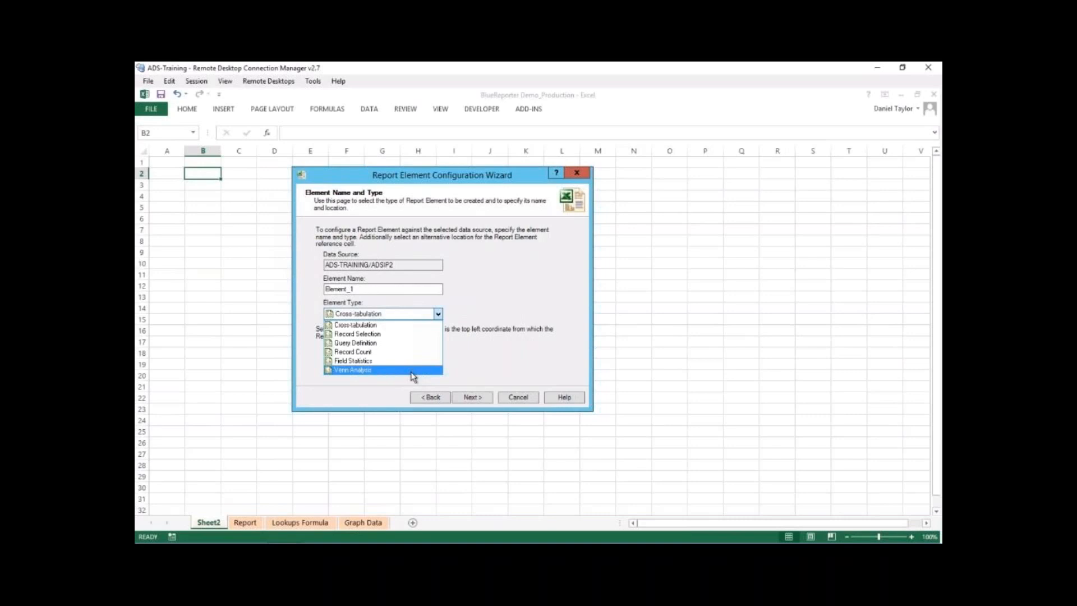
pyautogui.click(417, 334)
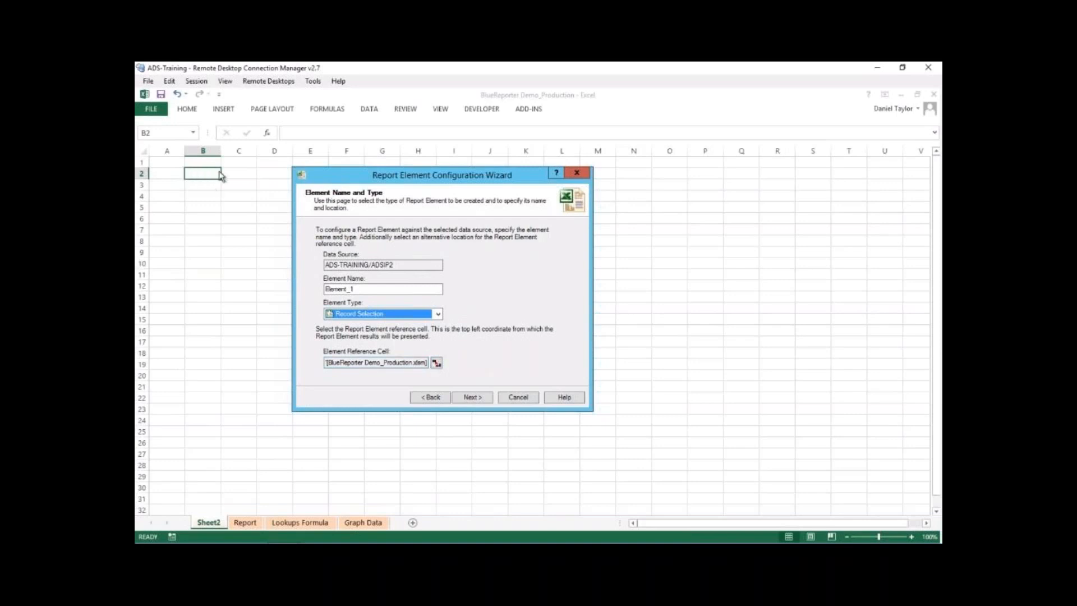
# - Set the element's reference cell to B2 on Sheet2
pyautogui.click(436, 363)
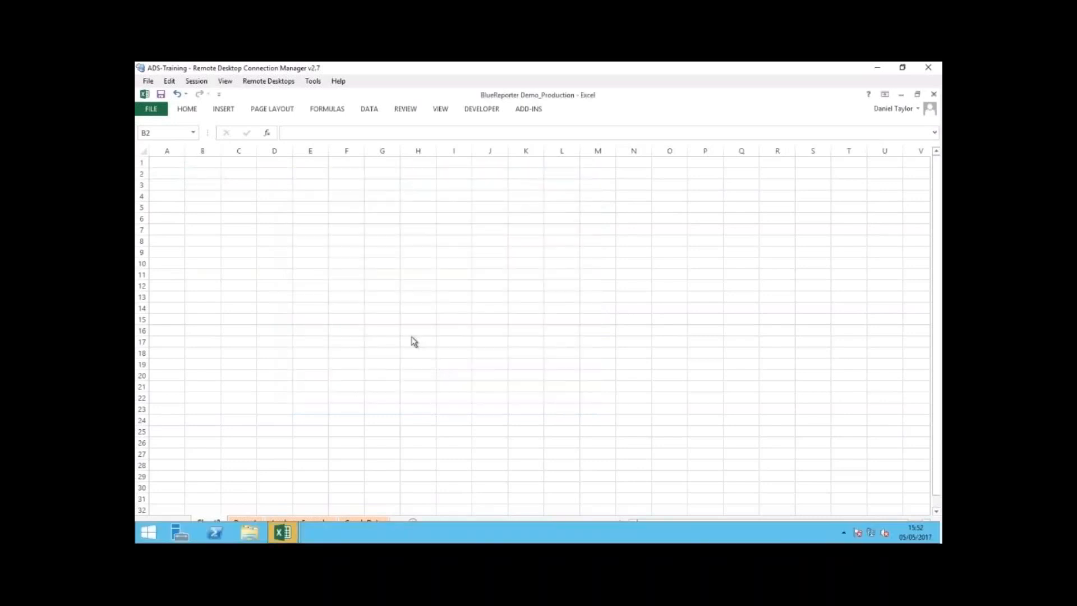
pyautogui.moveTo(283, 531)
pyautogui.click(335, 487)
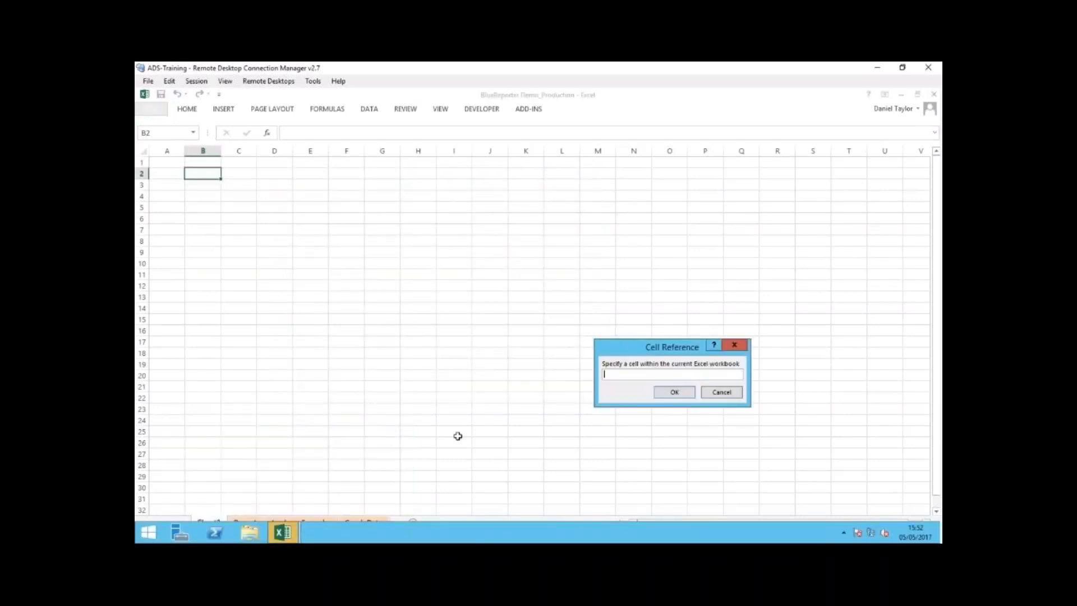
pyautogui.moveTo(639, 355); pyautogui.dragTo(360, 218)
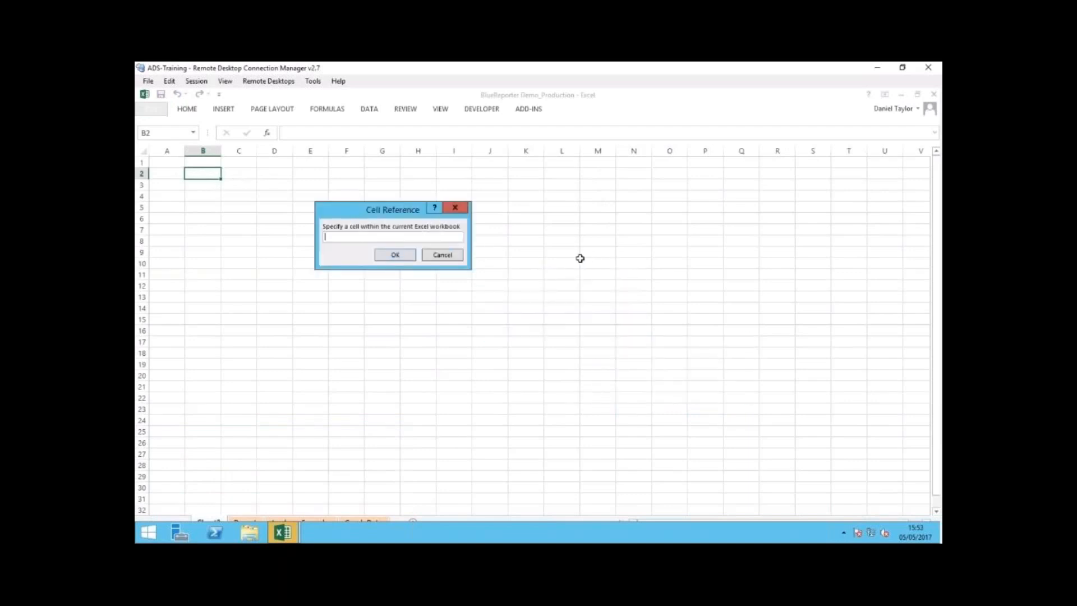
pyautogui.click(204, 172)
pyautogui.click(396, 255)
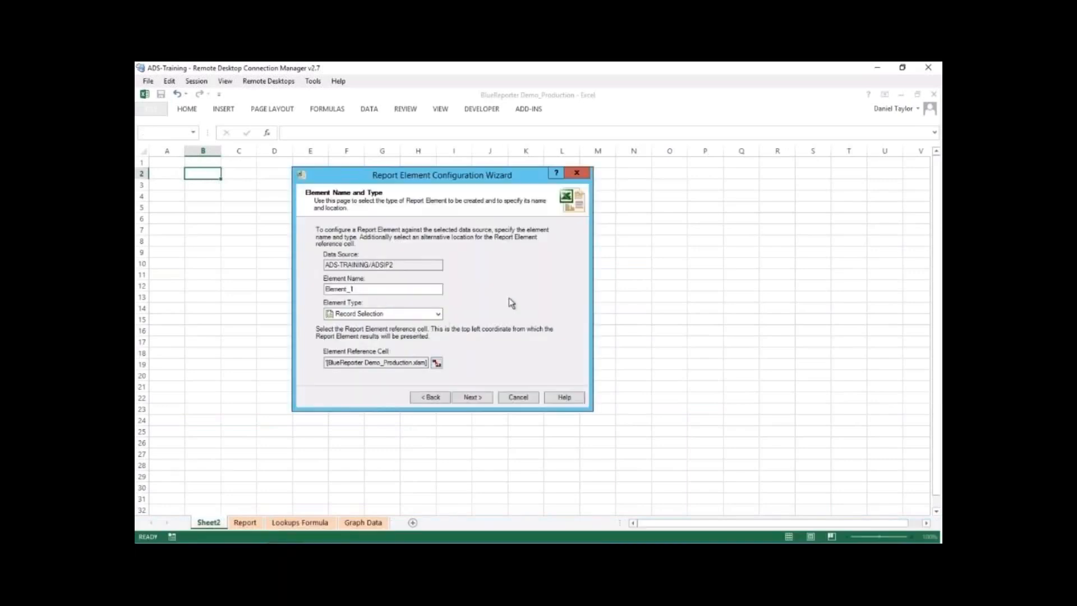
# - Name the report element Top10Spenders and continue to the record selection settings
pyautogui.doubleClick(406, 288)
pyautogui.write('Top10Spenders')
pyautogui.click(471, 398)
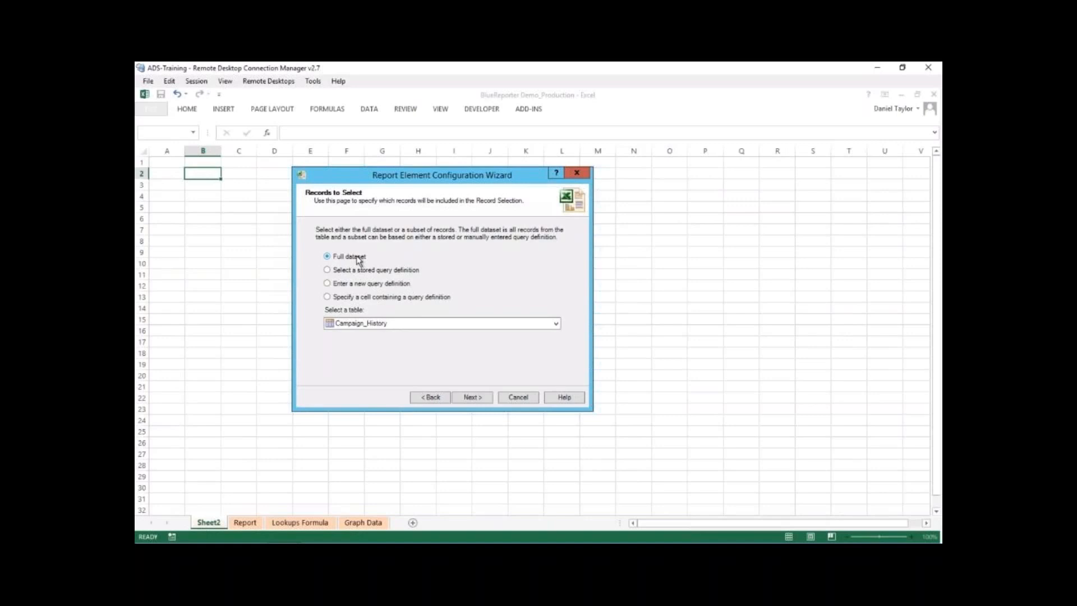
# - Choose the Individual table for the records and base the selection on a stored query definition
pyautogui.click(384, 323)
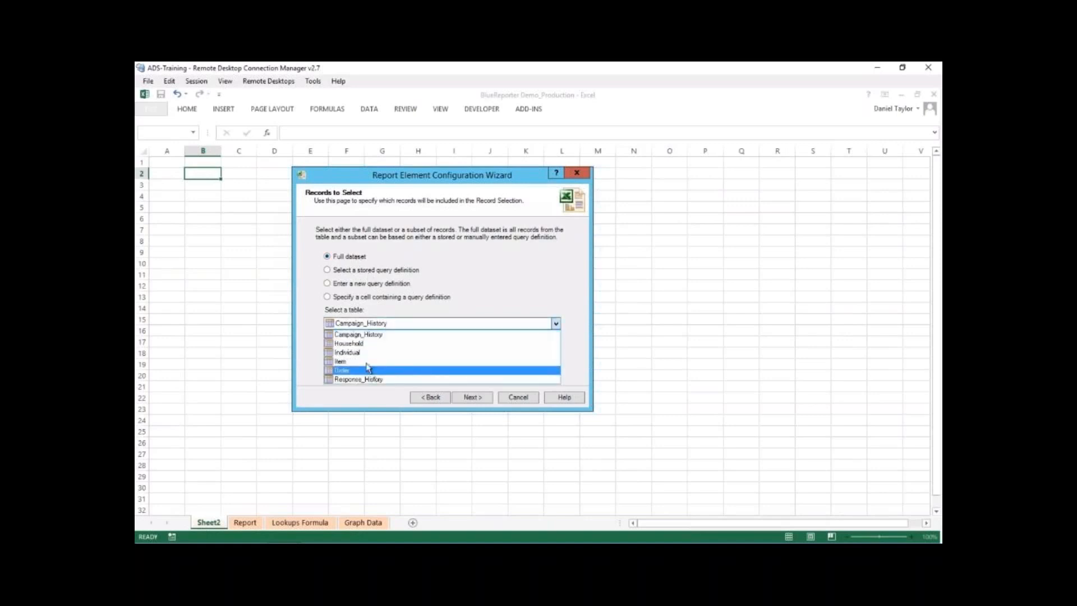
pyautogui.click(362, 352)
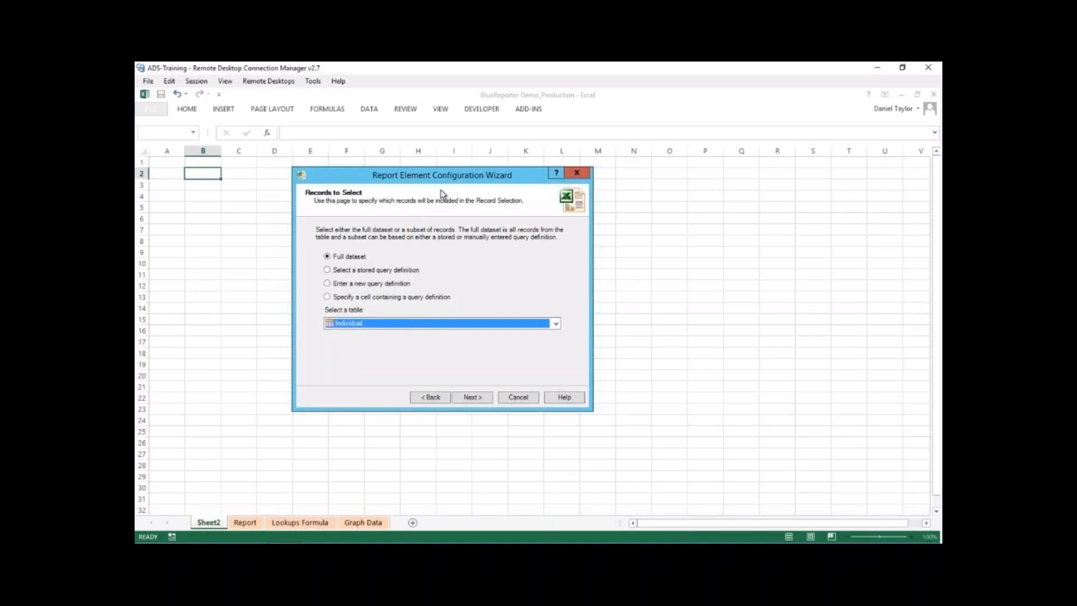
pyautogui.click(382, 273)
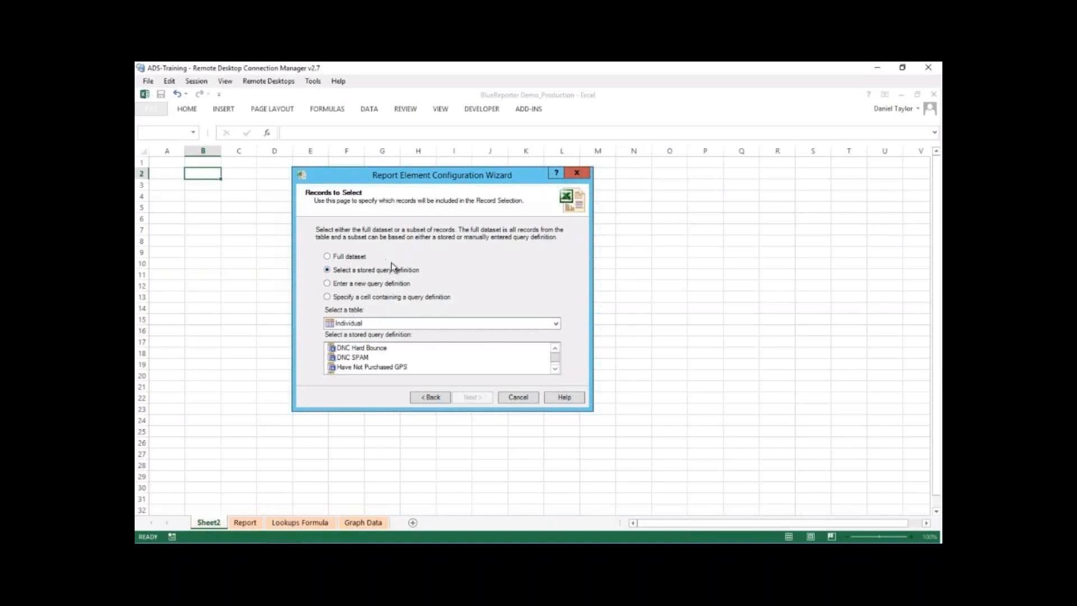
pyautogui.click(405, 324)
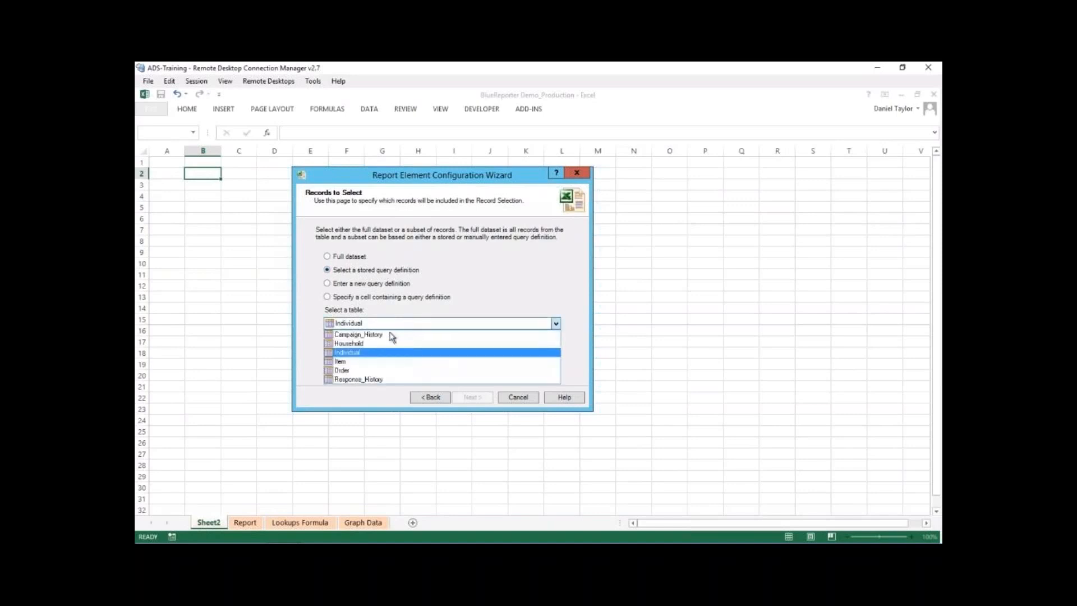
pyautogui.click(367, 352)
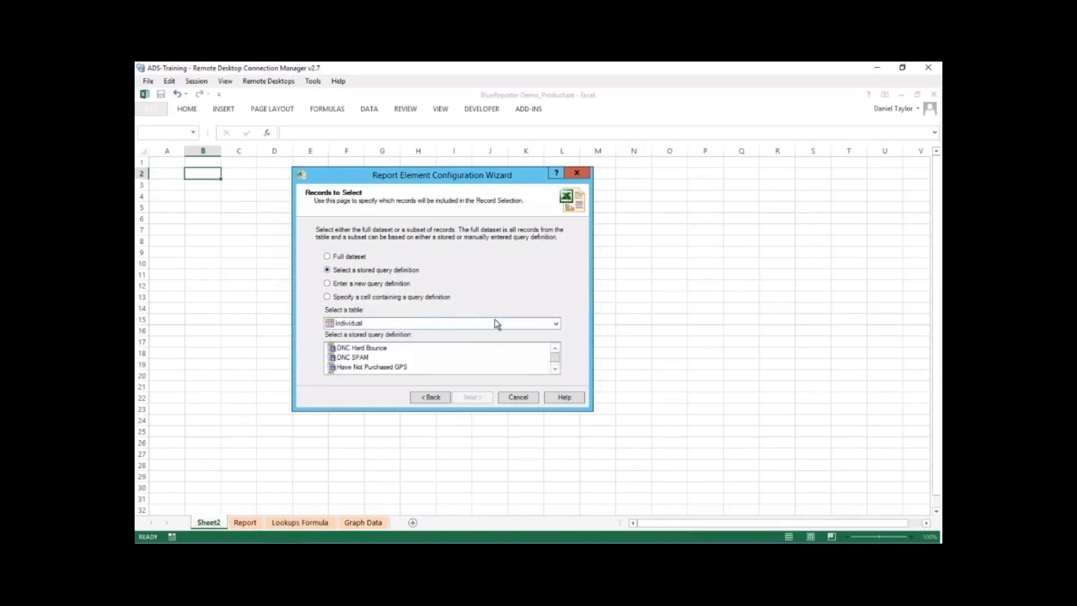
# - Browse the stored query definitions available for the Individual table
pyautogui.click(554, 369)
pyautogui.click(554, 369)
pyautogui.click(554, 369)
pyautogui.click(555, 369)
pyautogui.click(555, 369)
pyautogui.click(554, 369)
pyautogui.click(555, 369)
pyautogui.click(554, 369)
pyautogui.click(555, 368)
pyautogui.click(554, 369)
pyautogui.click(555, 369)
pyautogui.click(554, 369)
pyautogui.click(555, 369)
pyautogui.click(555, 369)
pyautogui.click(554, 369)
pyautogui.click(554, 369)
pyautogui.click(555, 369)
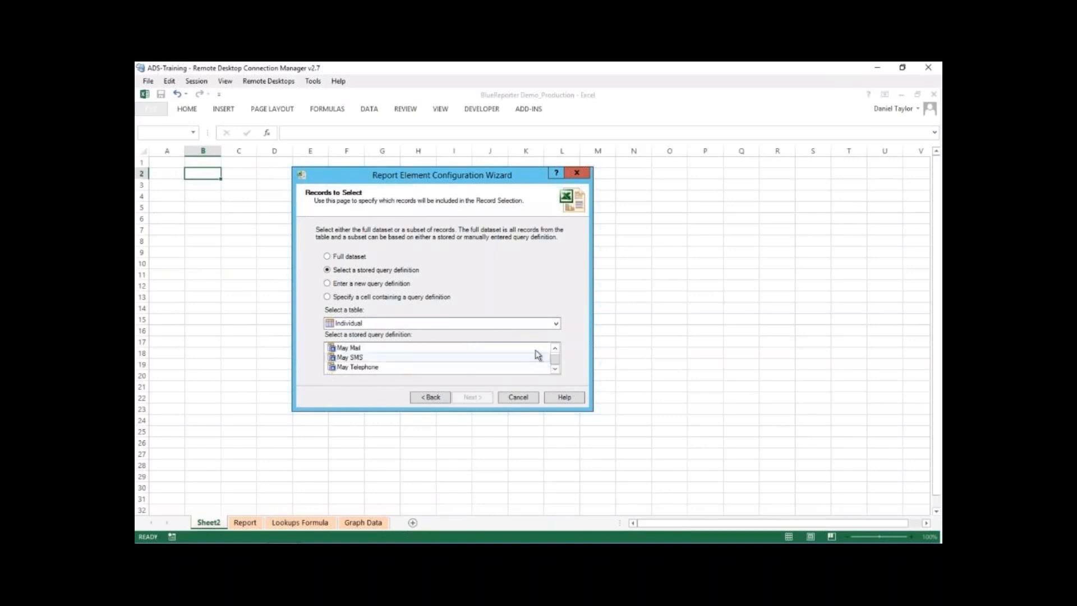
pyautogui.moveTo(554, 360); pyautogui.dragTo(555, 348)
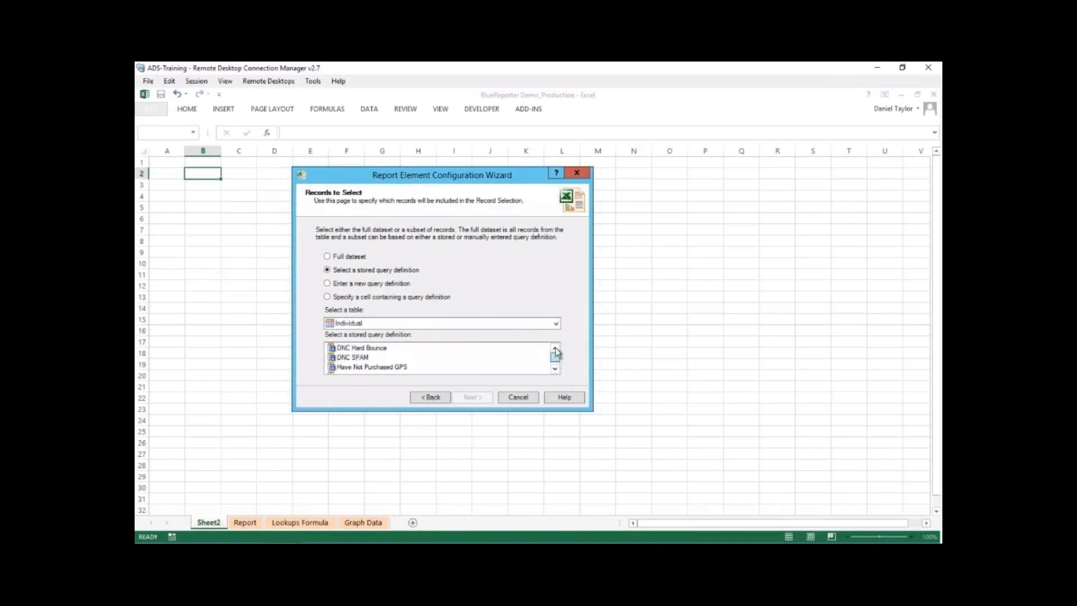
# - Enter a new query definition on the Item table: [Item Purchase Year] = "2016"
pyautogui.click(343, 285)
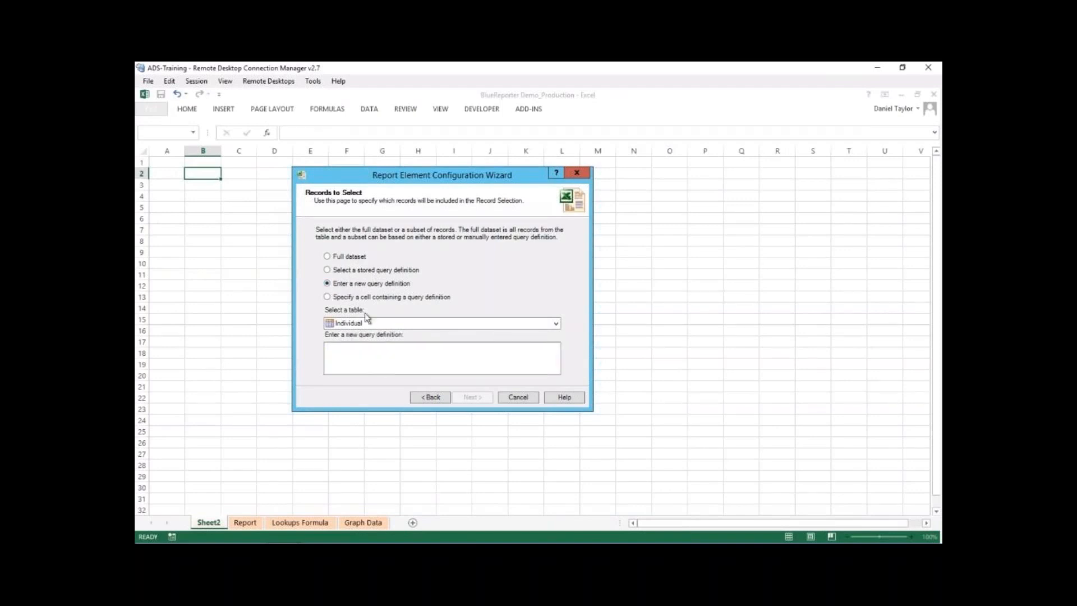
pyautogui.click(371, 357)
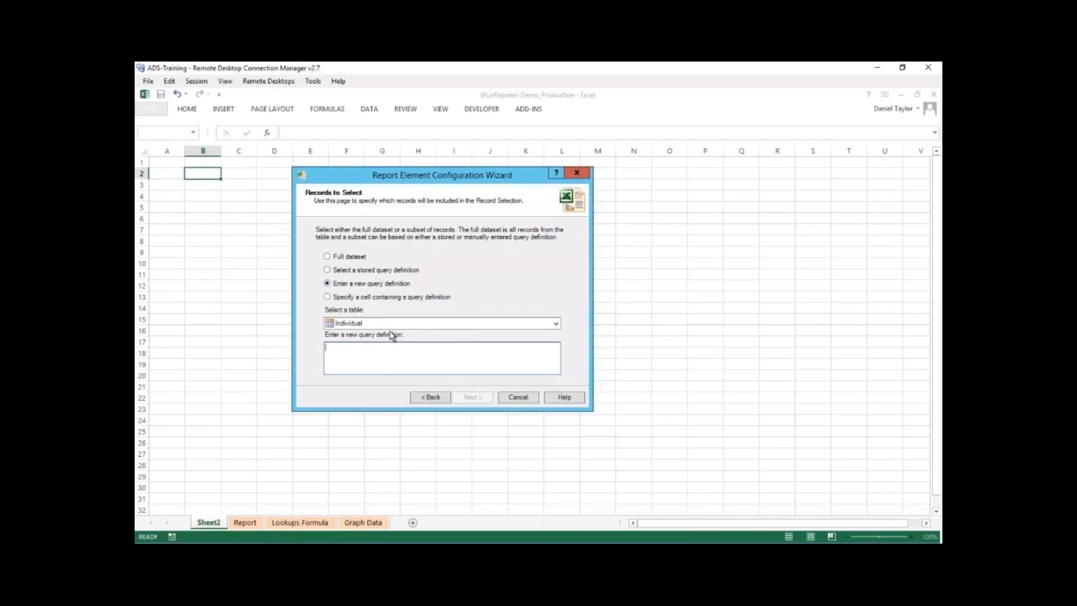
pyautogui.click(423, 325)
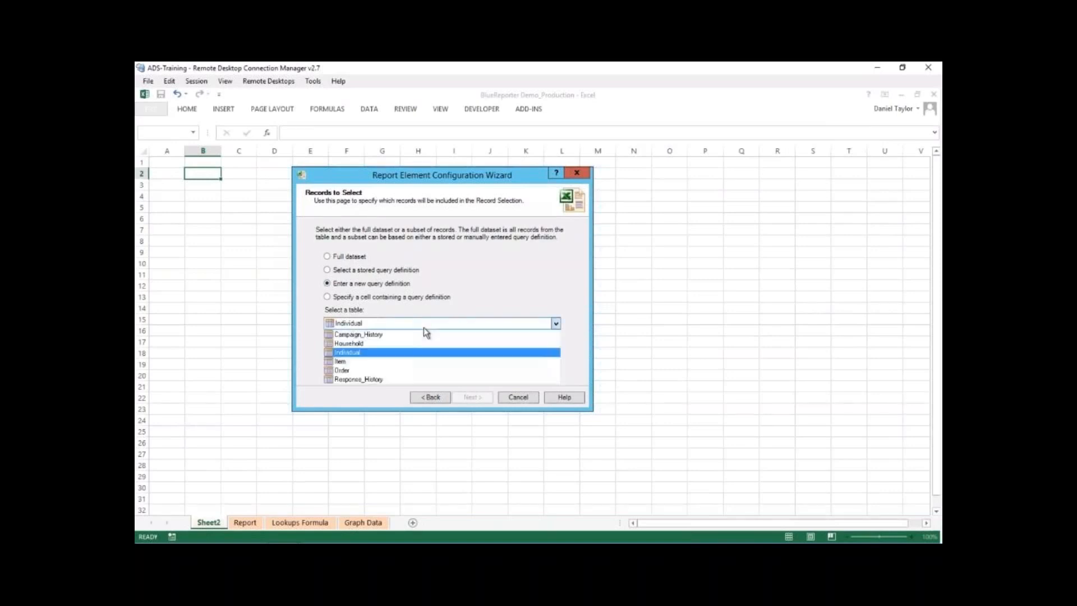
pyautogui.click(396, 361)
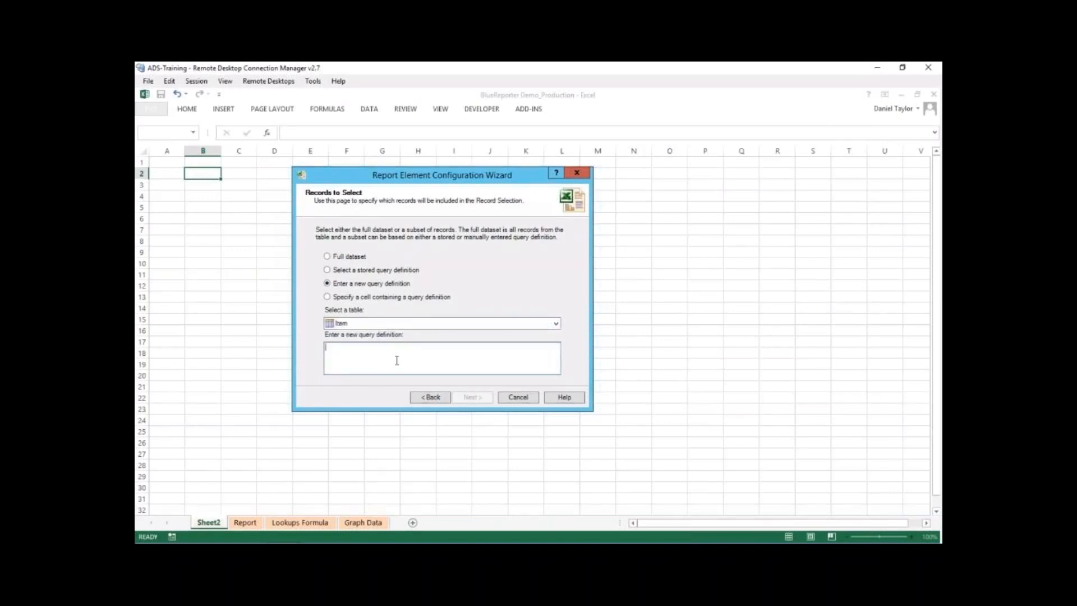
pyautogui.write('[Item')
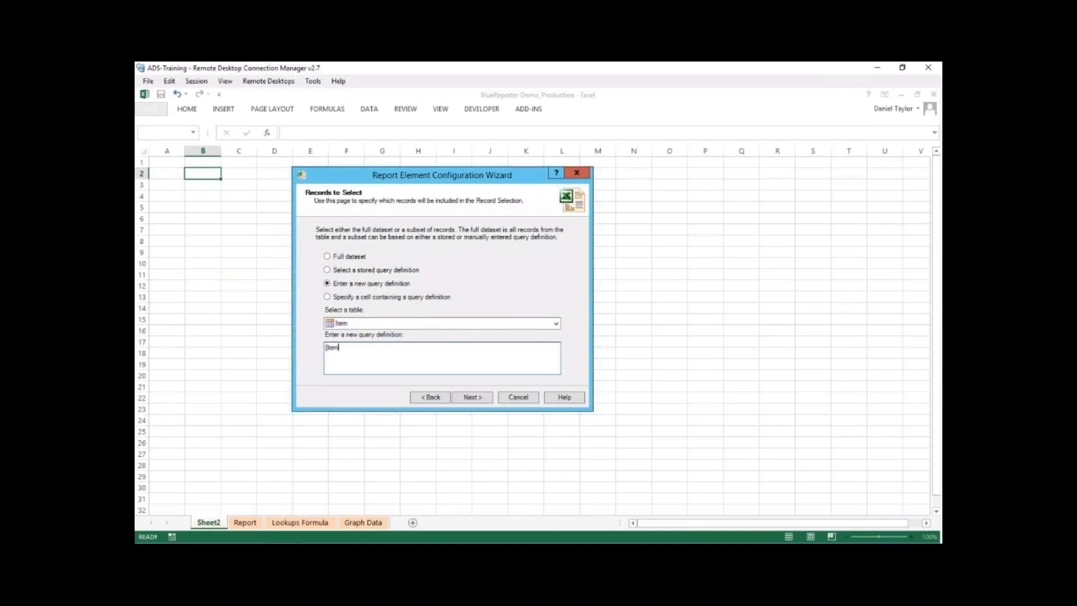
pyautogui.write(' Purchase Year] = "2016"')
# - Clear the manual query, return to the Individual table and switch to a cell-based query definition
pyautogui.hotkey('ctrl', 'a')
pyautogui.press('BackSpace')
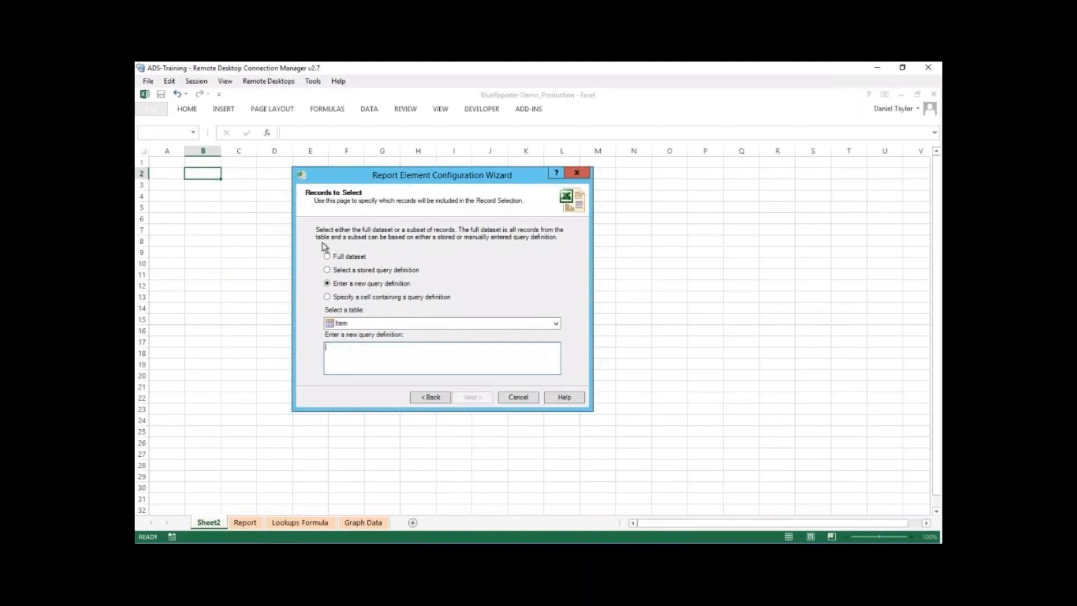
pyautogui.click(359, 322)
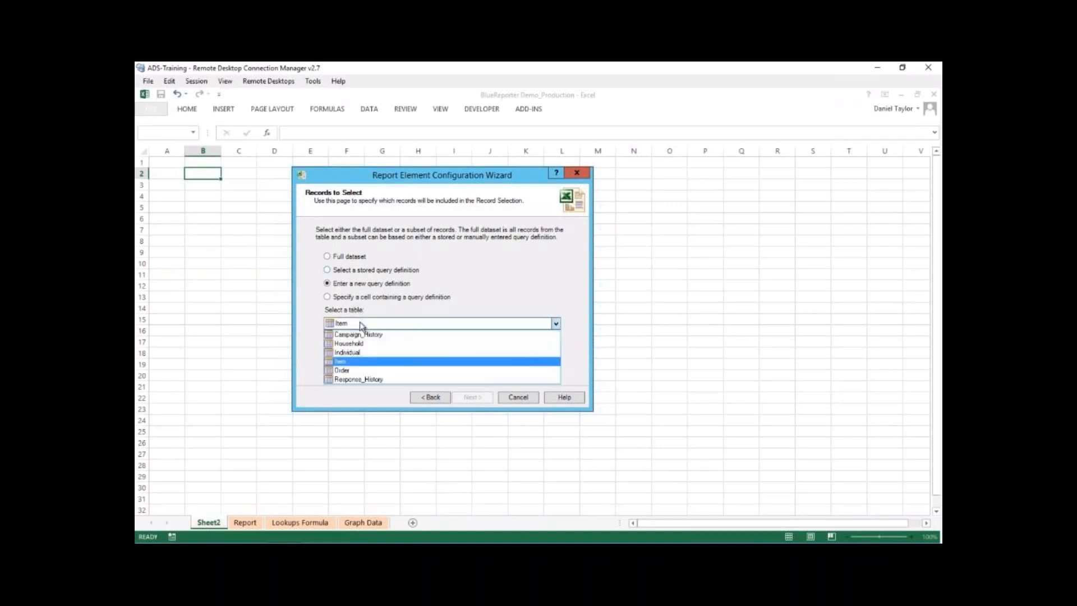
pyautogui.click(361, 353)
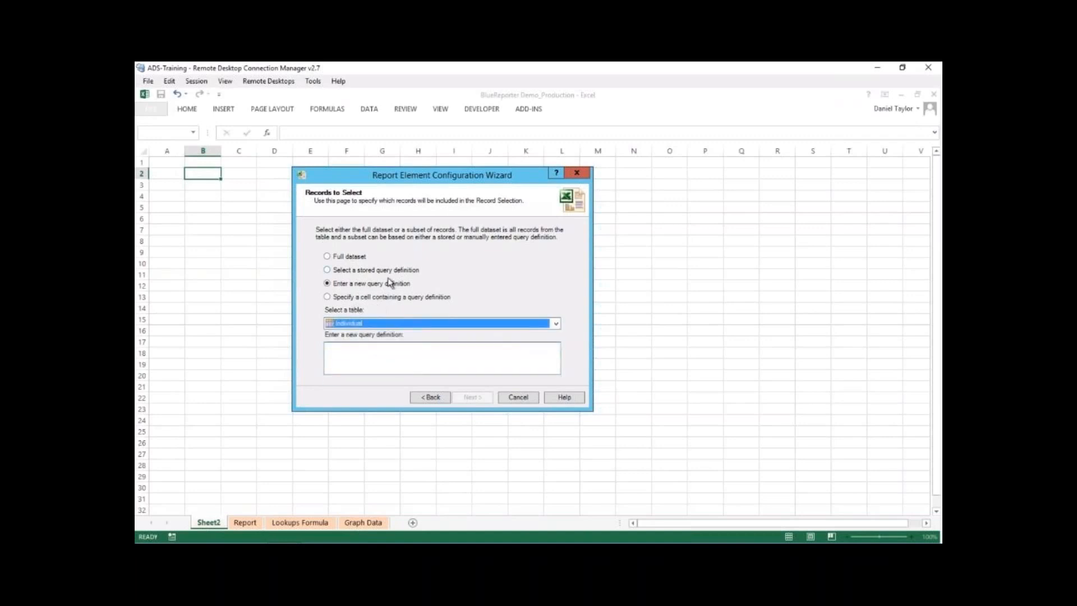
pyautogui.click(339, 300)
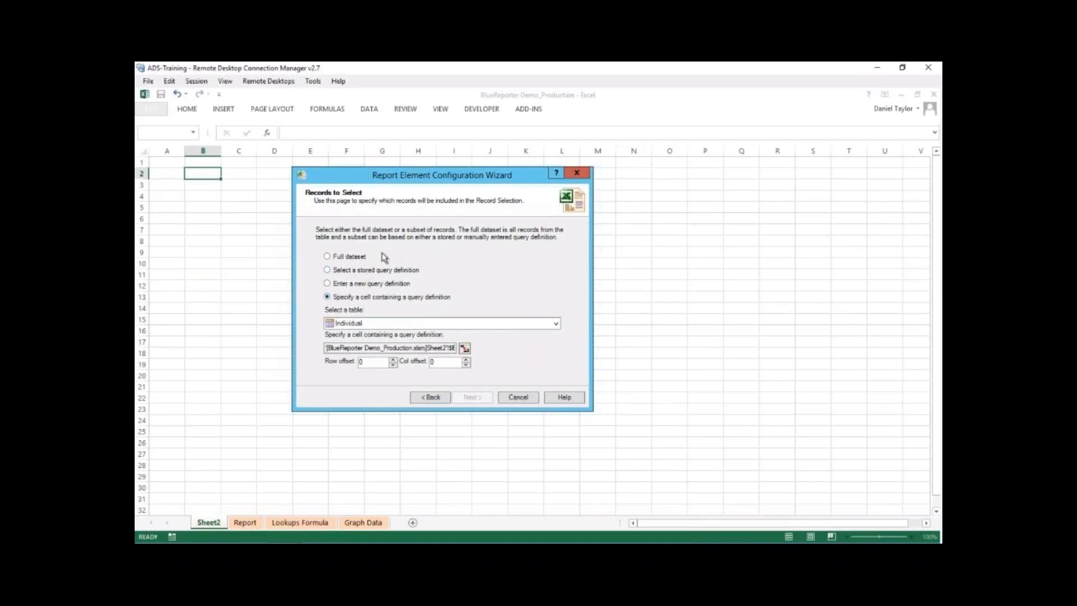
# - Base the record selection on the stored query definition Individuals_TopSpenders2017 and continue to the output settings
pyautogui.click(328, 271)
pyautogui.click(556, 369)
pyautogui.click(555, 369)
pyautogui.click(555, 368)
pyautogui.click(555, 369)
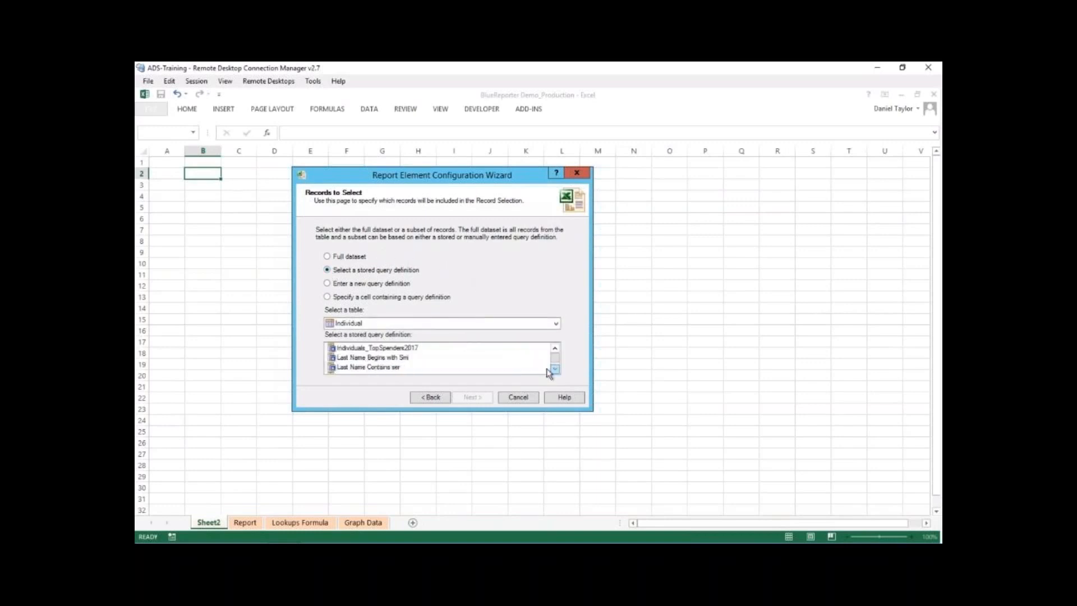
pyautogui.click(417, 349)
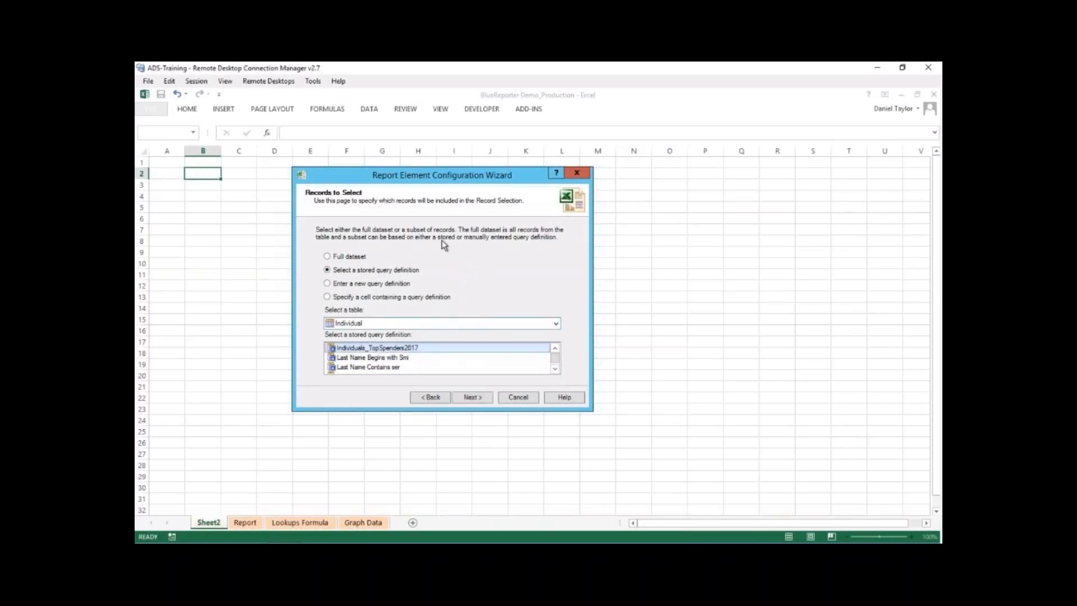
pyautogui.click(481, 399)
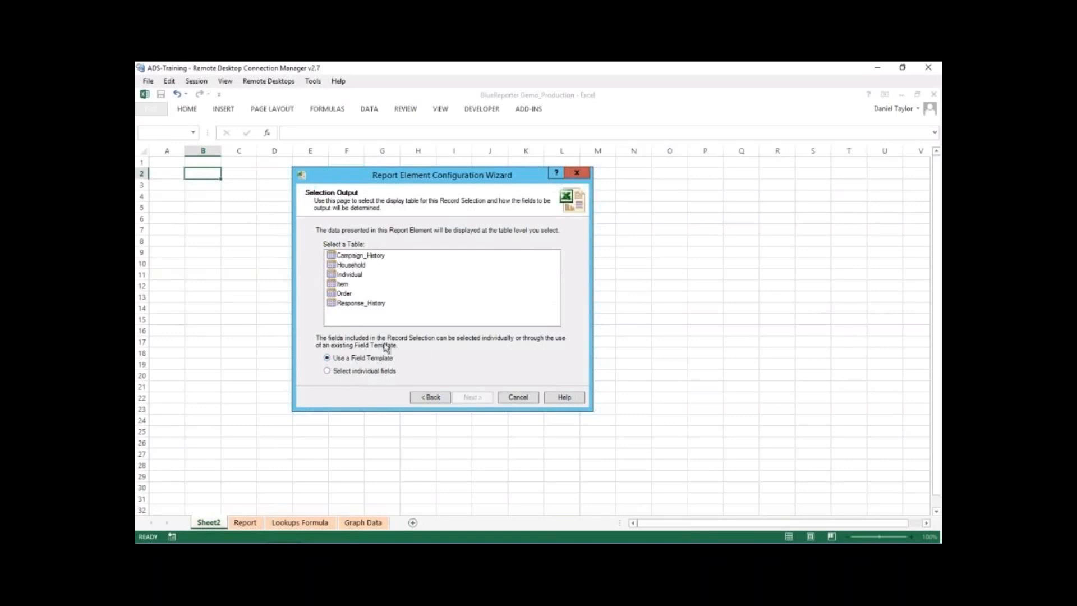
# - Output the records at Individual table level using the IndividualData field template
pyautogui.click(354, 275)
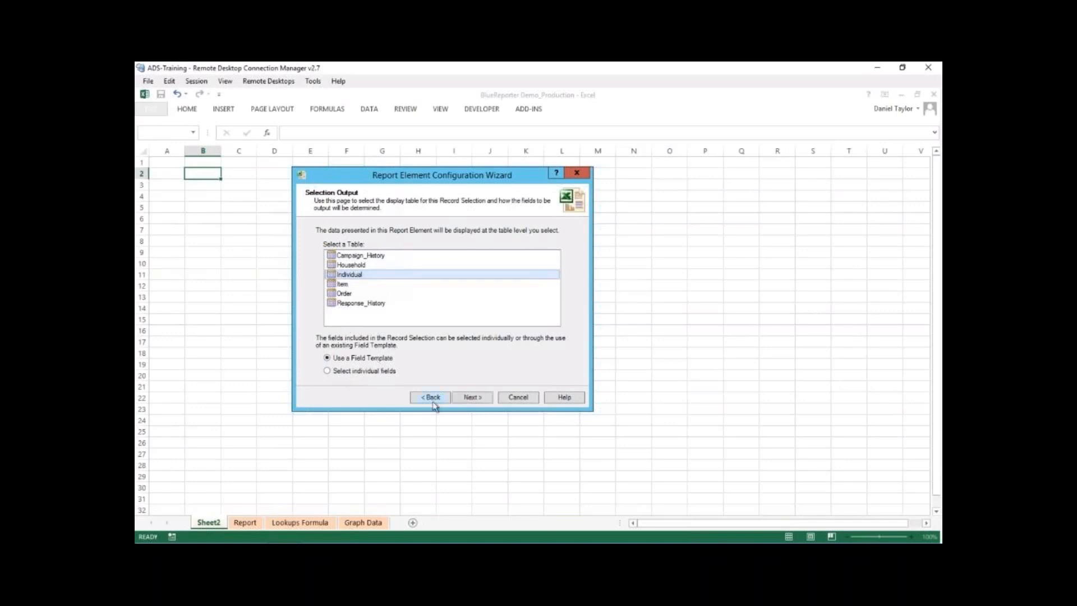
pyautogui.click(483, 395)
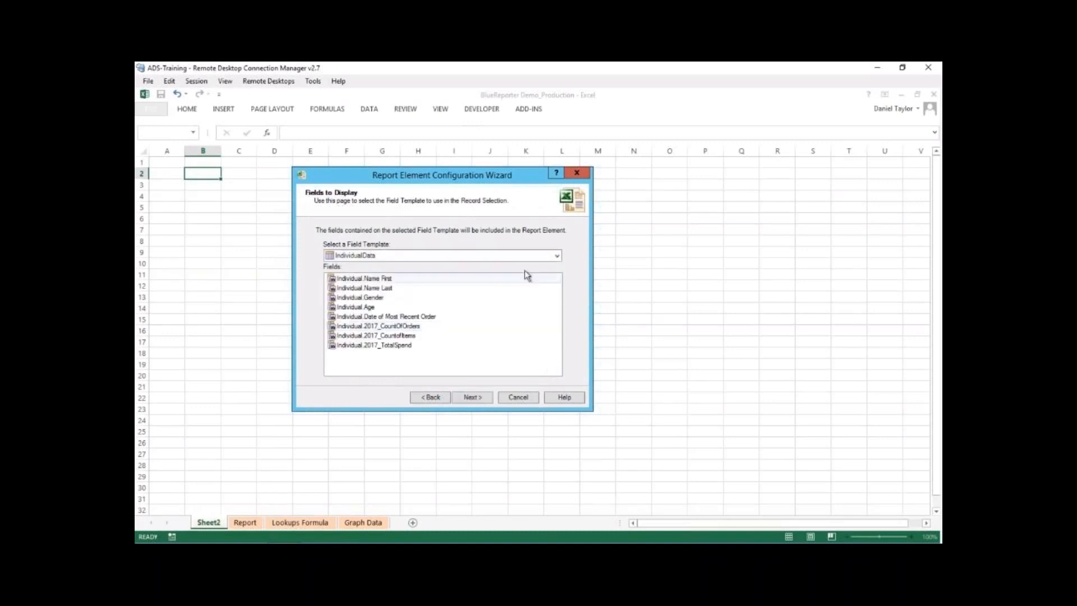
pyautogui.click(557, 256)
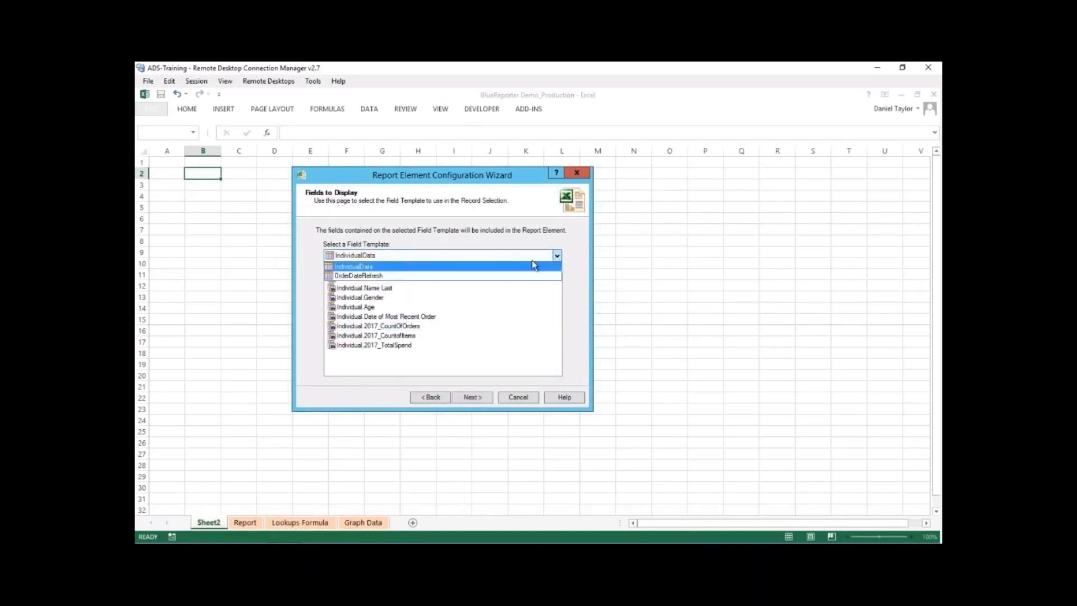
pyautogui.click(409, 268)
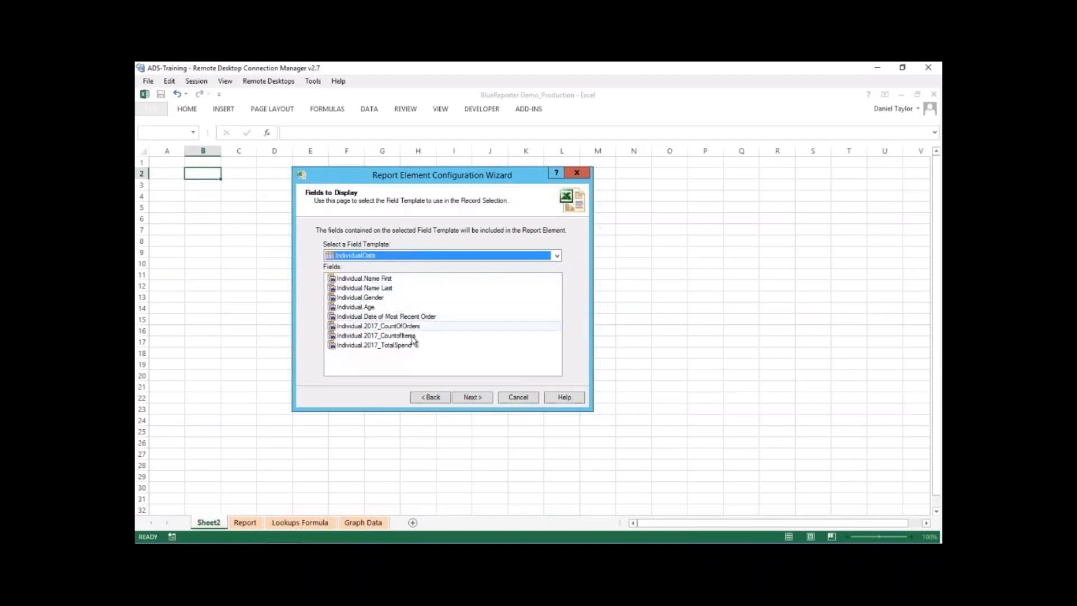
pyautogui.click(486, 397)
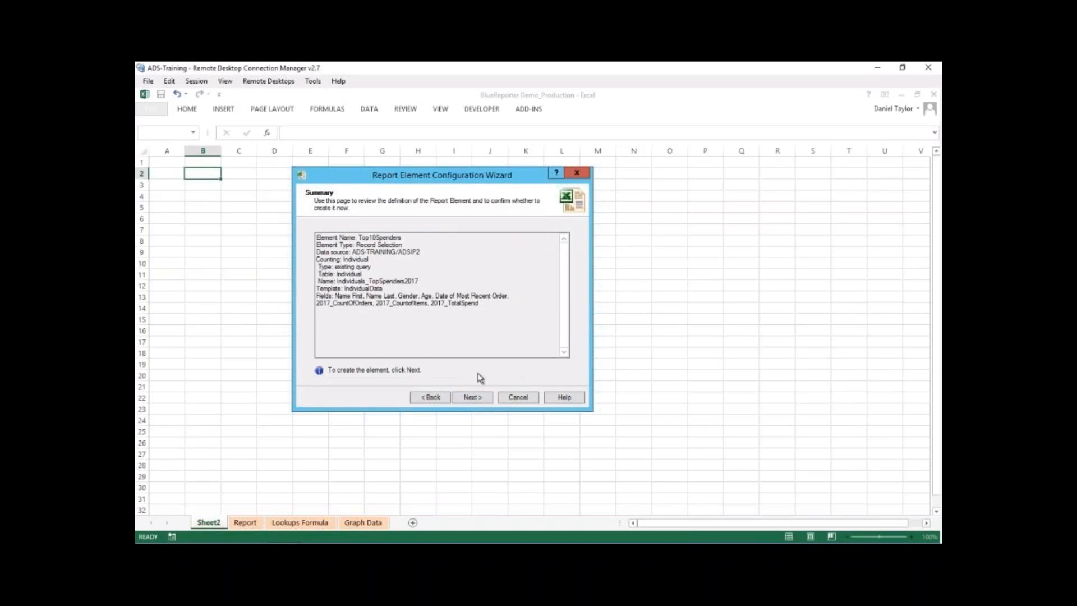
# - Review the element's summary, create the Top10Spenders element and close the wizard
pyautogui.moveTo(480, 307)
pyautogui.mouseDown()
pyautogui.moveTo(310, 220)
pyautogui.moveTo(449, 308)
pyautogui.moveTo(485, 314)
pyautogui.mouseUp()
pyautogui.moveTo(408, 246); pyautogui.dragTo(287, 231)
pyautogui.moveTo(423, 253); pyautogui.dragTo(488, 304)
pyautogui.click(489, 305)
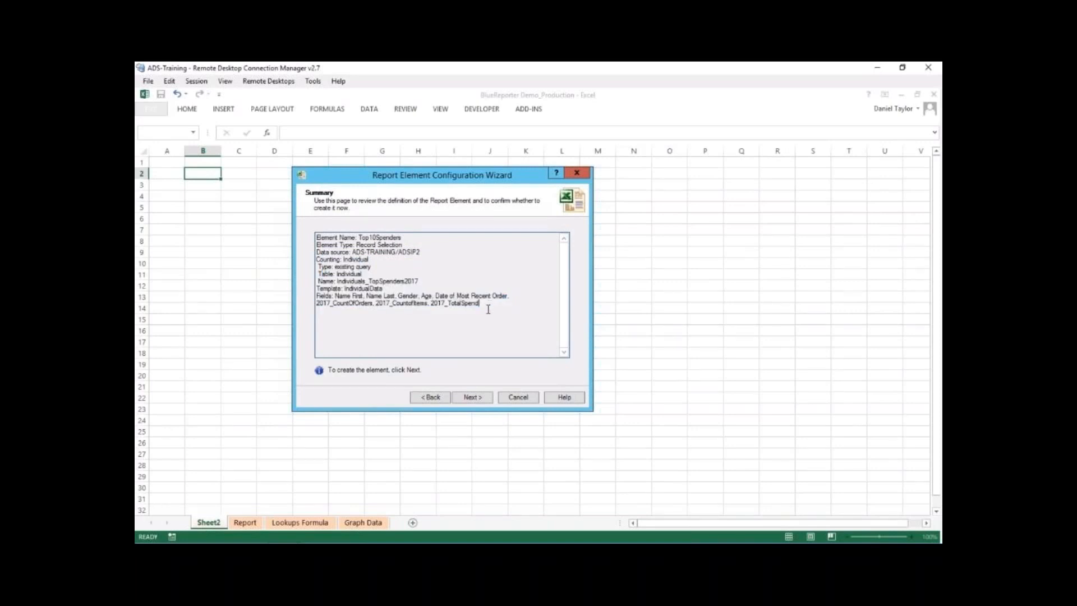
pyautogui.click(484, 399)
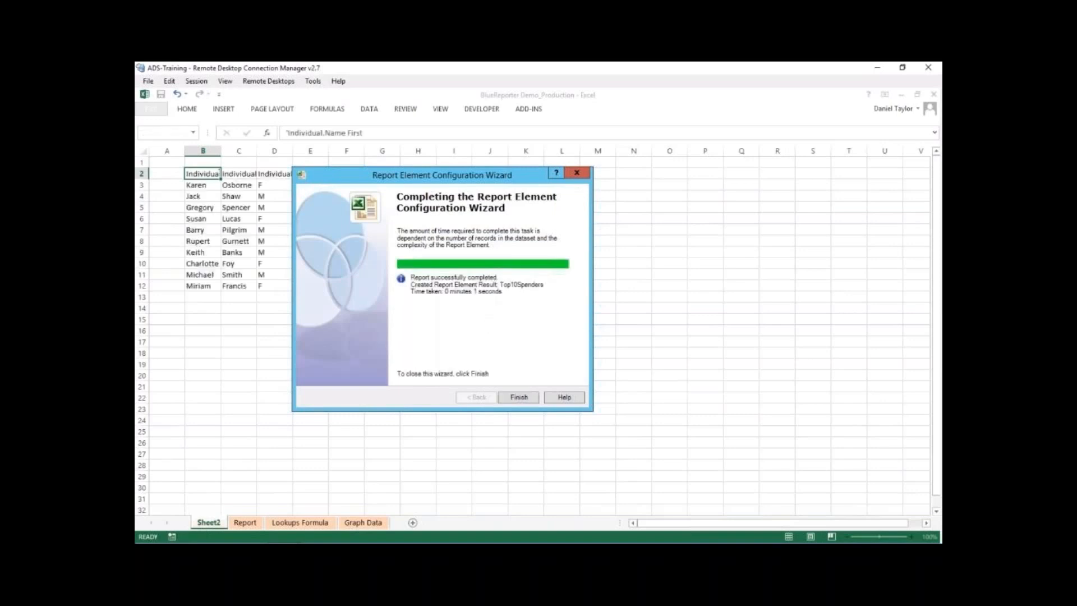
pyautogui.moveTo(463, 179); pyautogui.dragTo(739, 176)
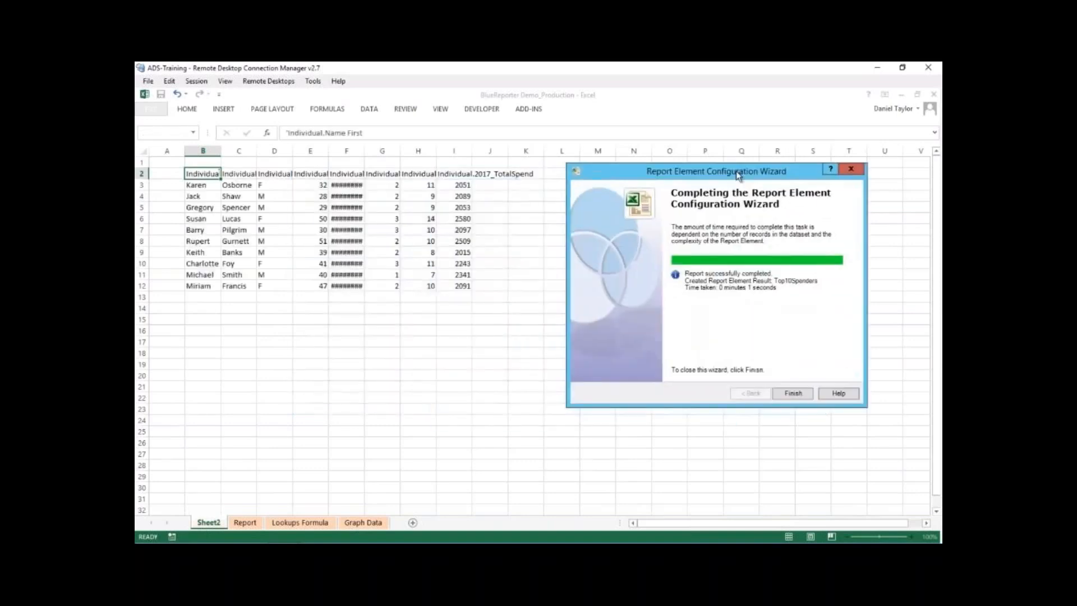
pyautogui.click(792, 393)
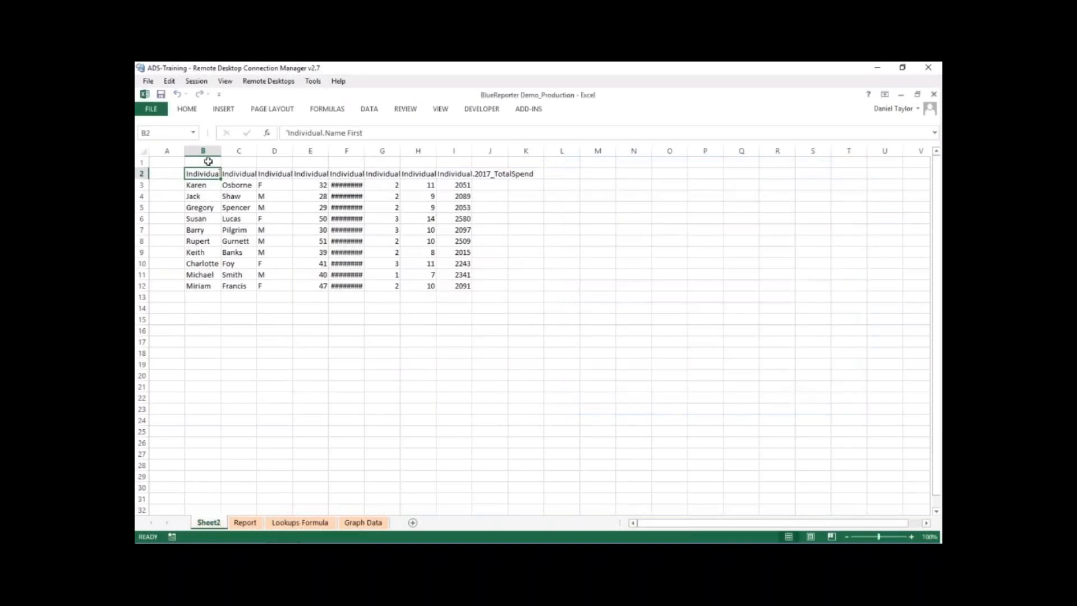
# - Fit all column widths on the sheet to their contents
pyautogui.click(146, 153)
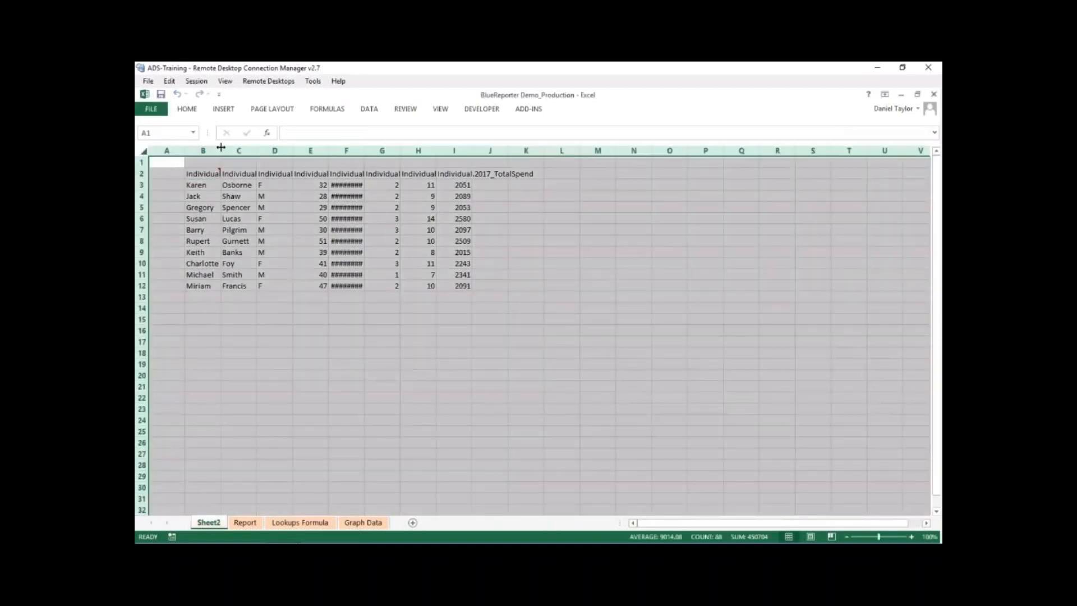
pyautogui.click(491, 239)
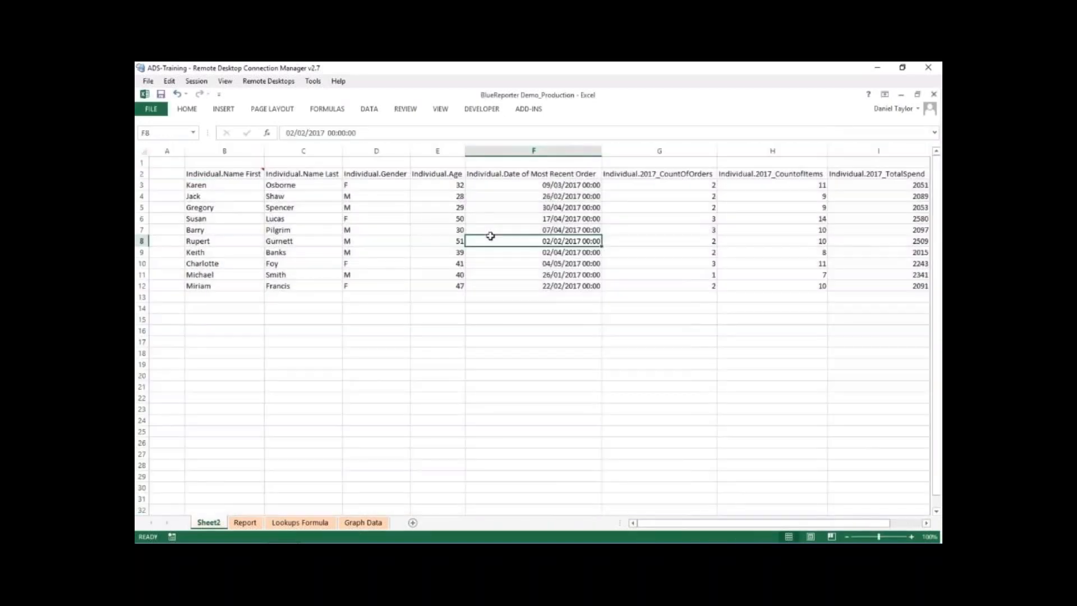
pyautogui.click(224, 171)
pyautogui.click(399, 330)
pyautogui.moveTo(672, 526)
pyautogui.mouseDown()
pyautogui.moveTo(696, 526)
pyautogui.moveTo(661, 530)
pyautogui.mouseUp()
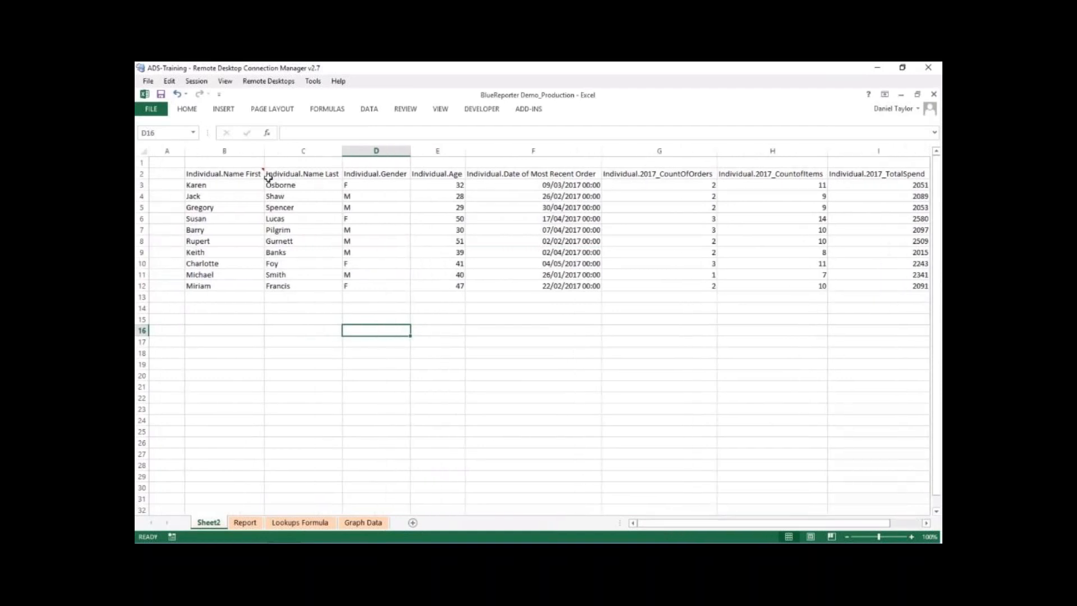
# - Examine the Top10Spenders definition comment on the first header cell and the listed 2017_TotalSpend values
pyautogui.moveTo(260, 173)
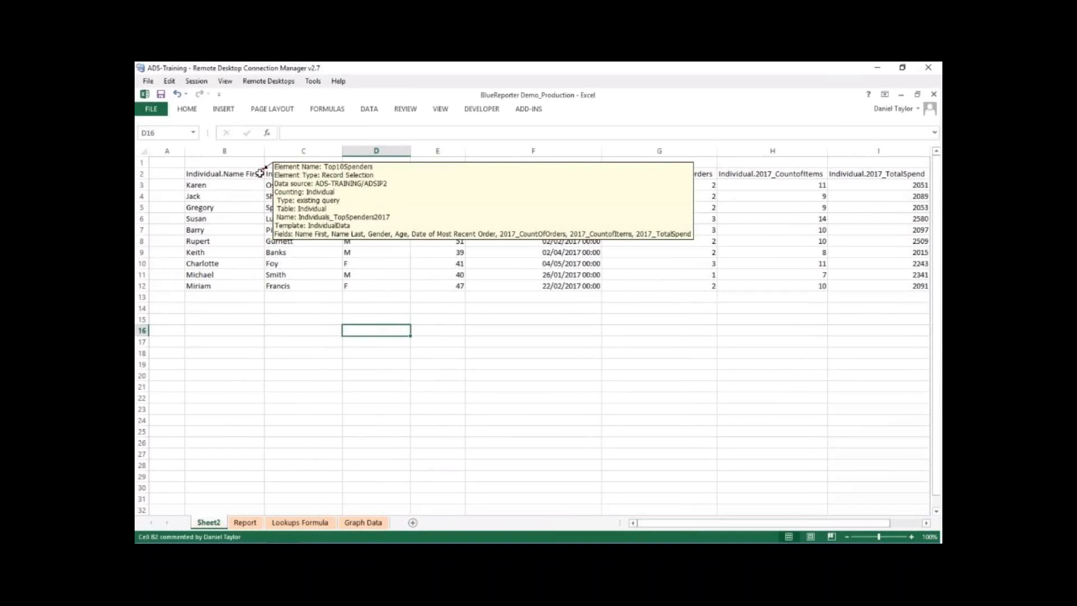
pyautogui.click(259, 173)
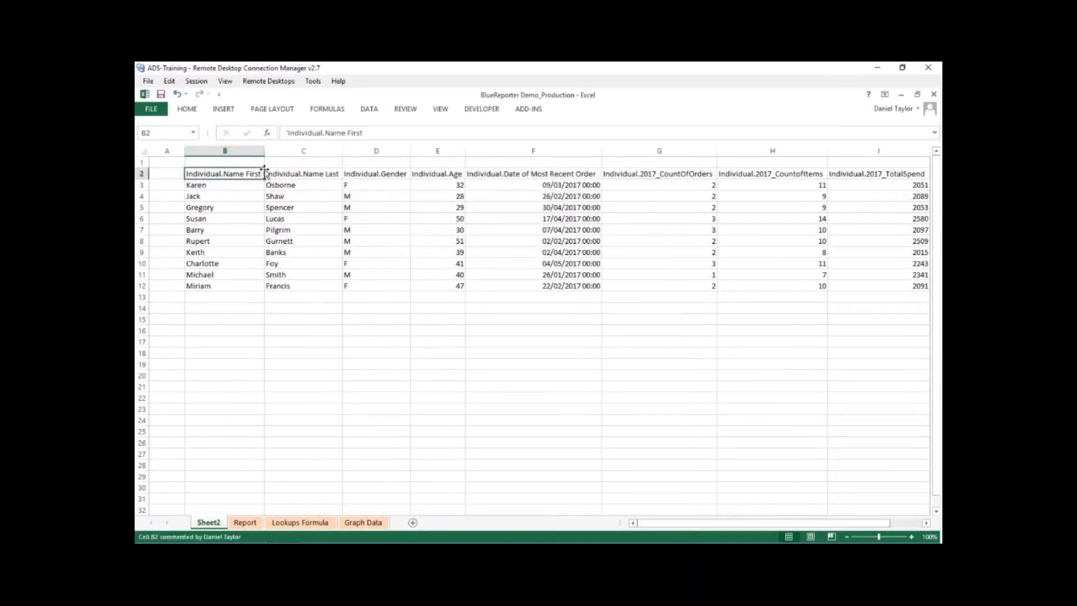
pyautogui.moveTo(260, 170)
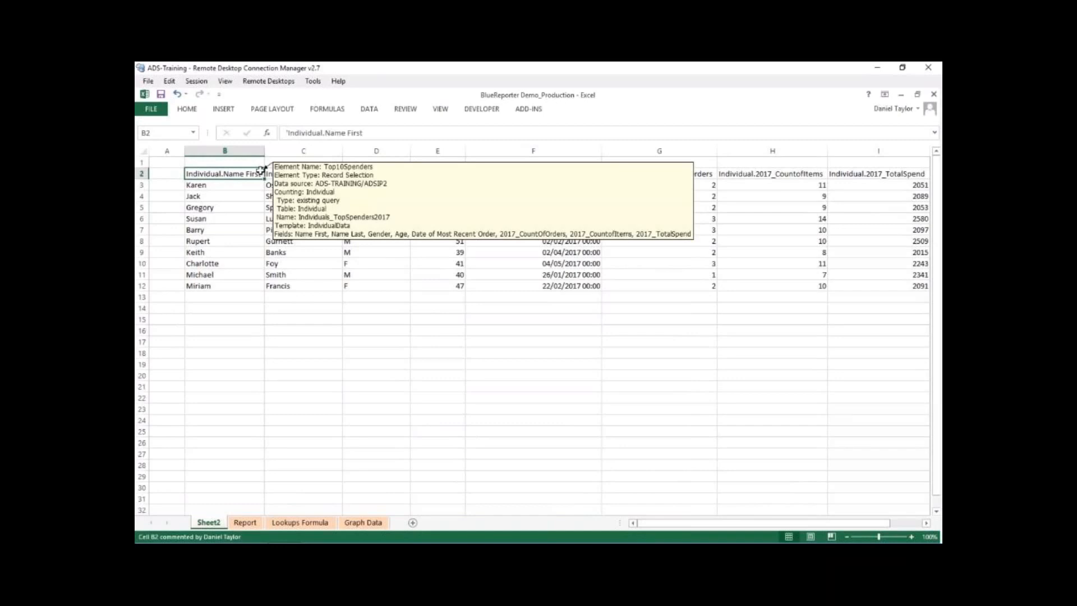
pyautogui.click(285, 308)
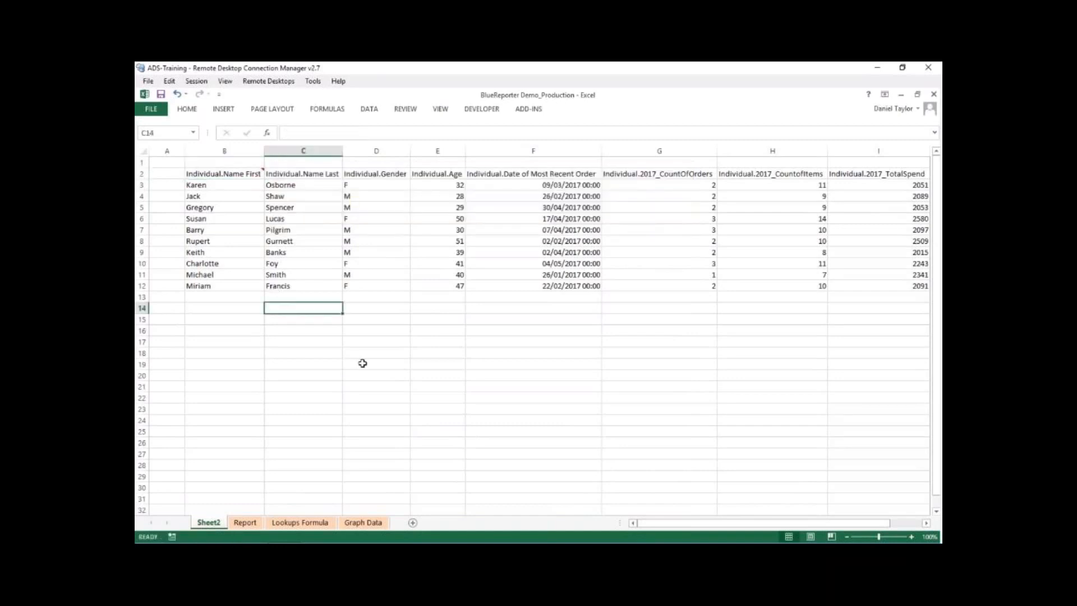
pyautogui.click(236, 309)
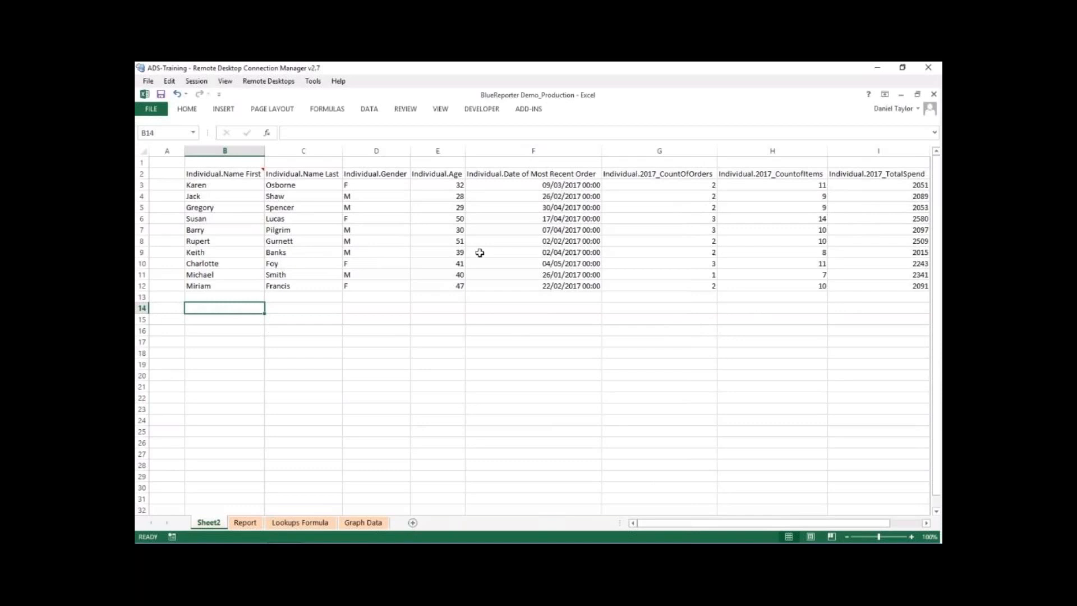
pyautogui.moveTo(846, 289); pyautogui.dragTo(843, 183)
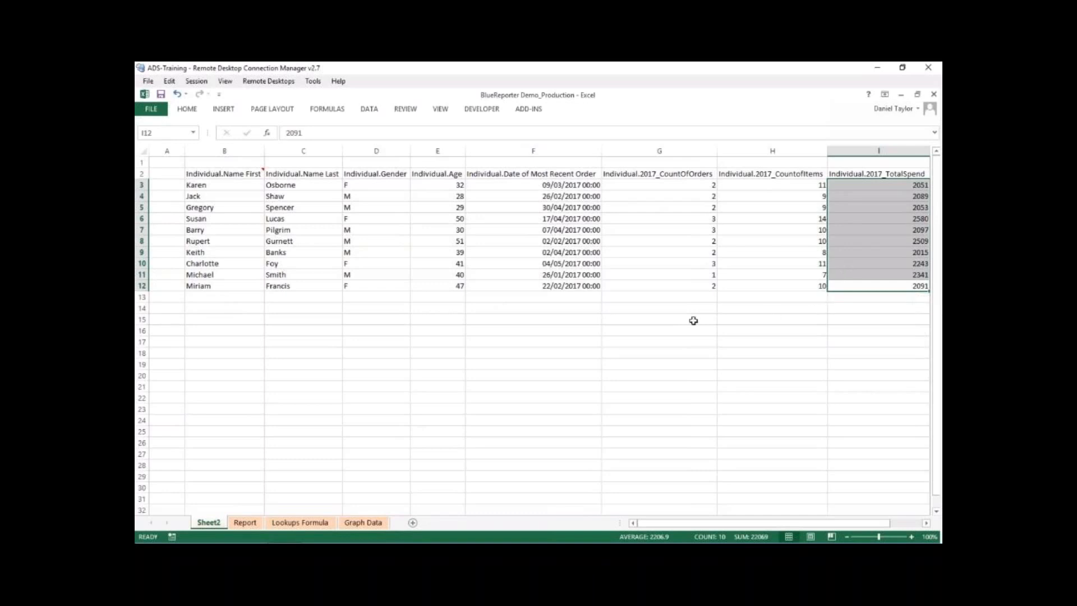
# - Start a new blueREPORTER report element at cell B14 using the ADS-TRAINING/ADSIP2 database view
pyautogui.click(244, 308)
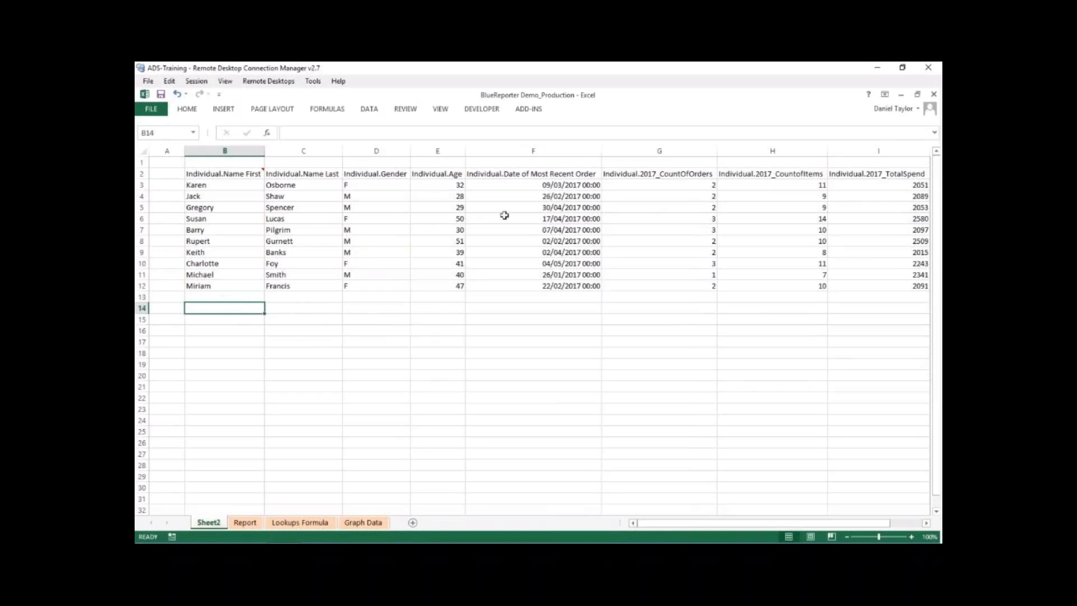
pyautogui.click(533, 110)
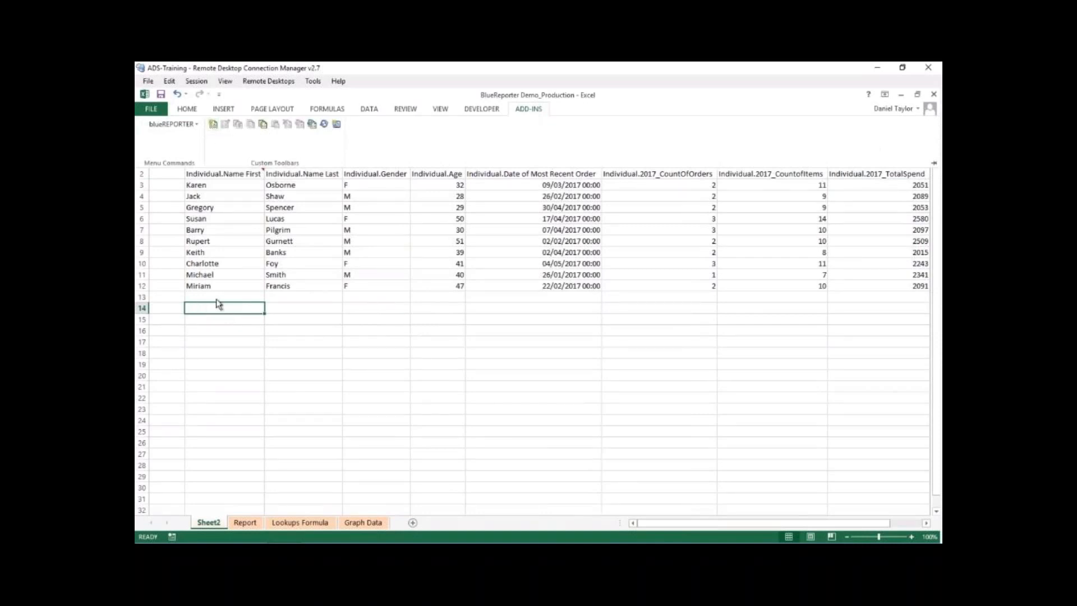
pyautogui.click(213, 125)
pyautogui.moveTo(363, 105); pyautogui.dragTo(441, 153)
pyautogui.click(413, 378)
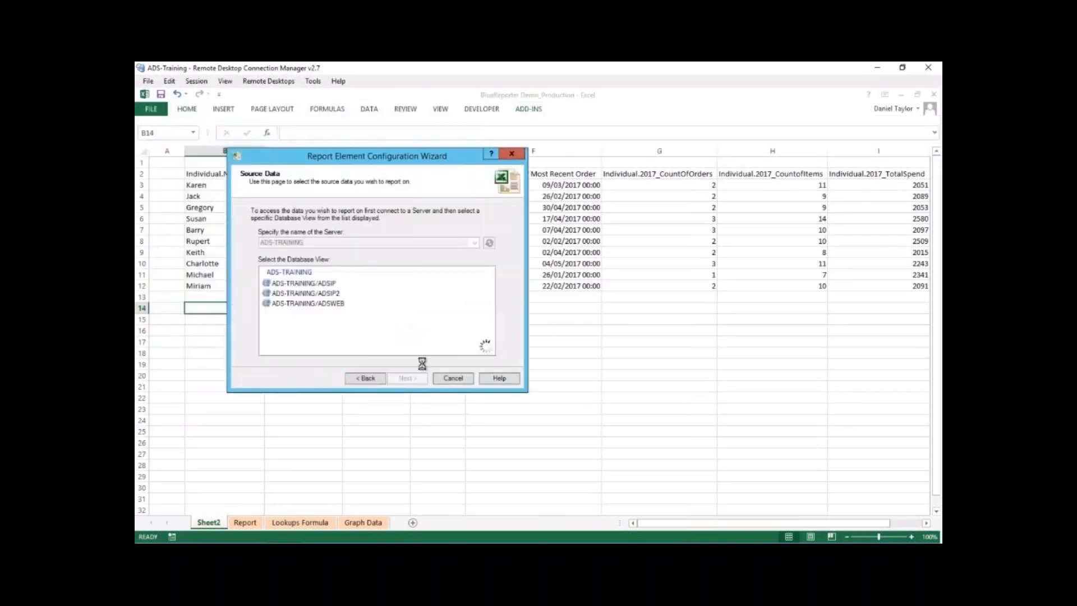
pyautogui.click(335, 294)
pyautogui.click(414, 379)
# - Name the element TotalSpend, set its type to Field Statistics and continue to the field selection
pyautogui.write('TotalSpend')
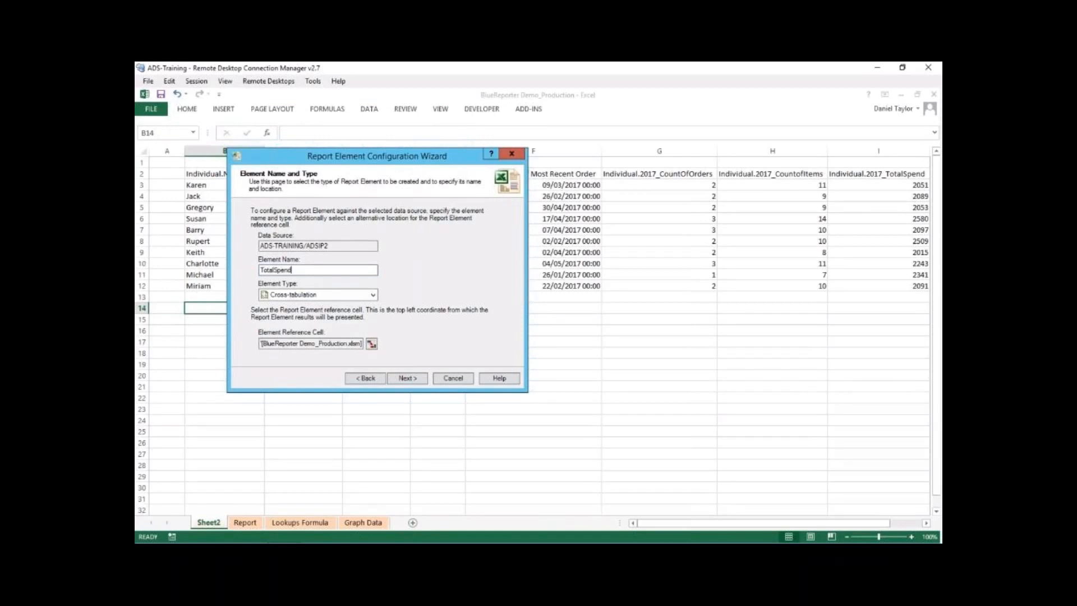
pyautogui.click(373, 294)
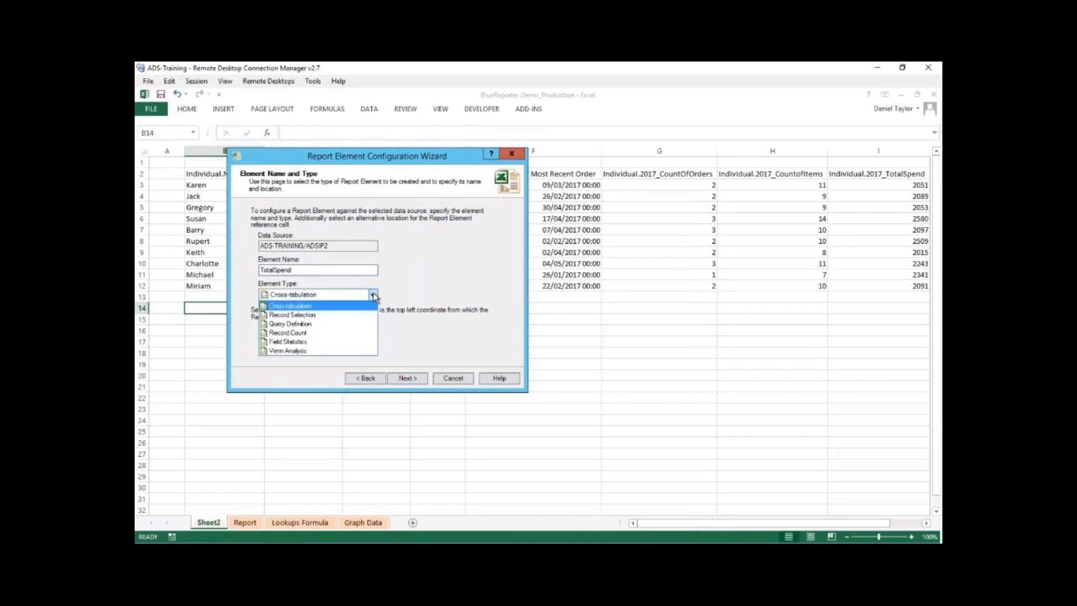
pyautogui.click(352, 342)
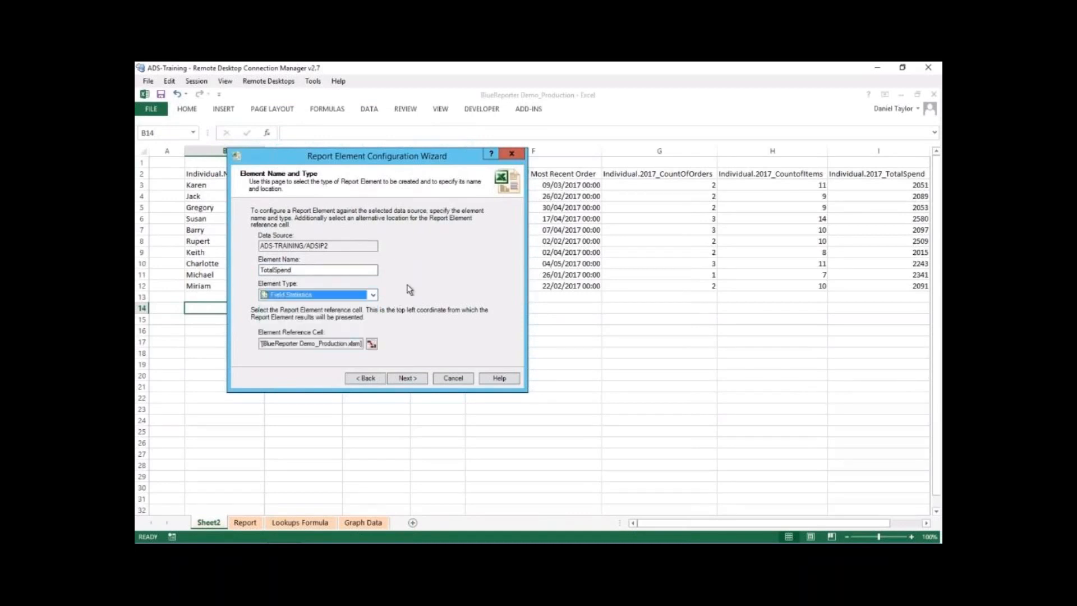
pyautogui.click(415, 380)
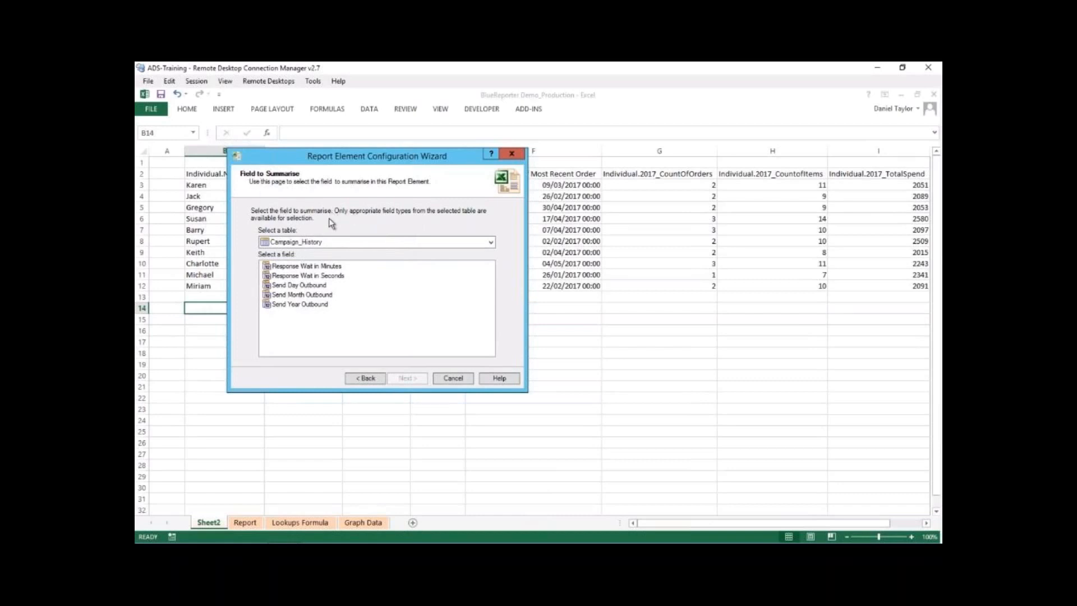
# - Summarise the 2017_TotalSpend field from the Individual table and continue to the statistics options
pyautogui.click(375, 245)
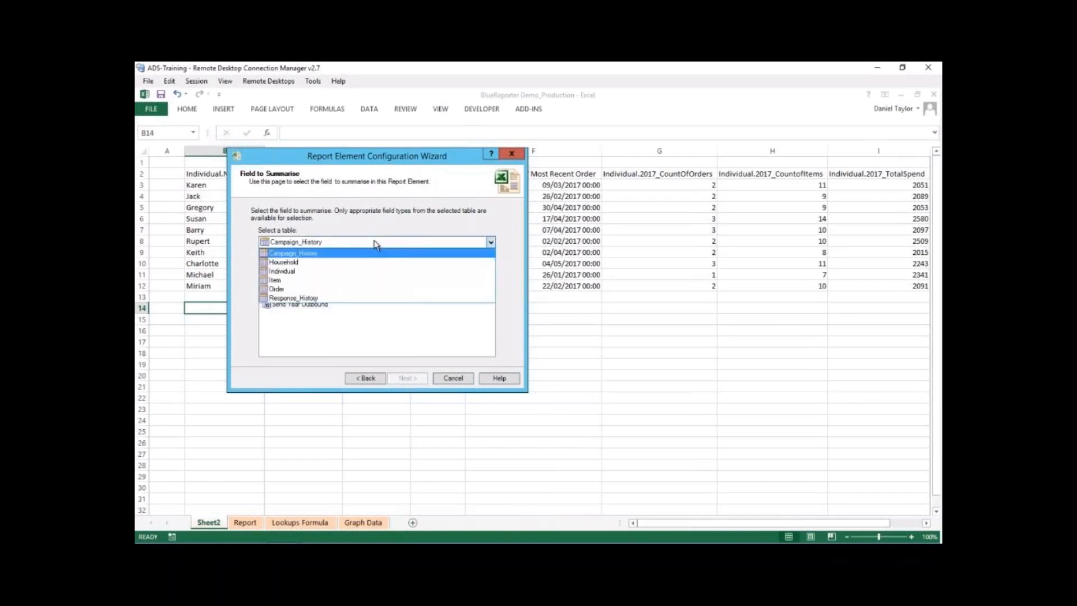
pyautogui.click(352, 270)
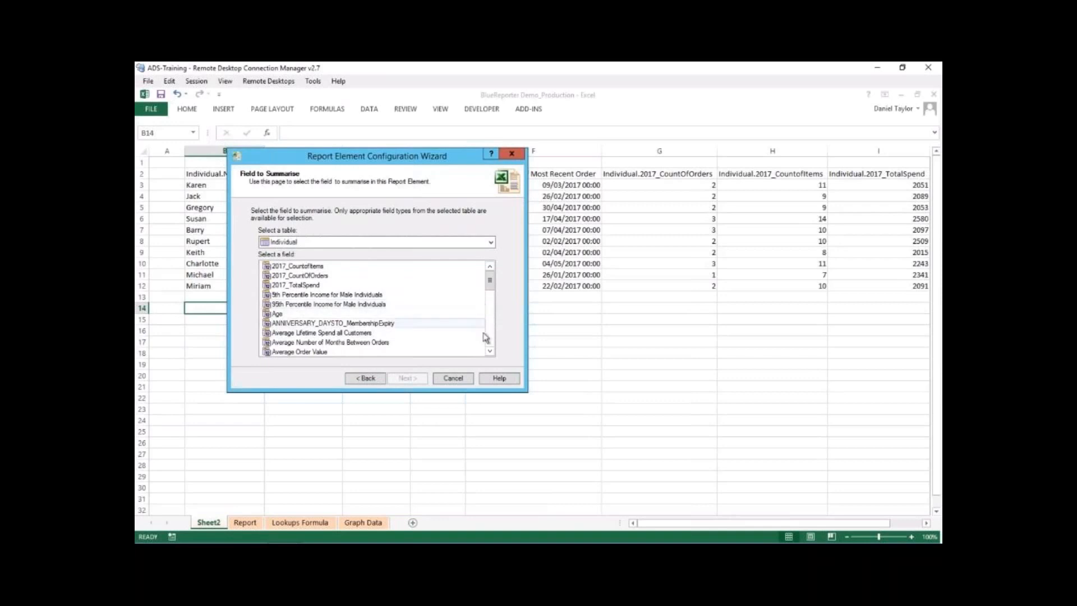
pyautogui.click(491, 352)
pyautogui.click(491, 351)
pyautogui.click(490, 351)
pyautogui.click(493, 351)
pyautogui.click(494, 351)
pyautogui.click(494, 351)
pyautogui.click(493, 351)
pyautogui.click(490, 351)
pyautogui.click(489, 351)
pyautogui.click(490, 351)
pyautogui.click(489, 351)
pyautogui.click(490, 351)
pyautogui.click(489, 351)
pyautogui.click(490, 351)
pyautogui.click(489, 351)
pyautogui.click(491, 352)
pyautogui.click(490, 351)
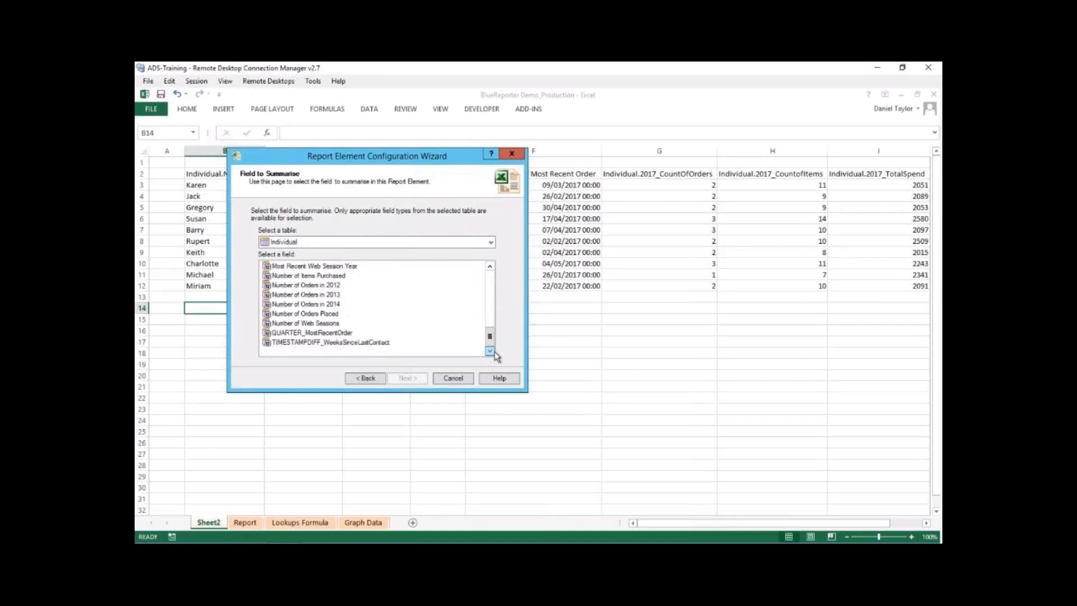
pyautogui.moveTo(491, 339); pyautogui.dragTo(491, 279)
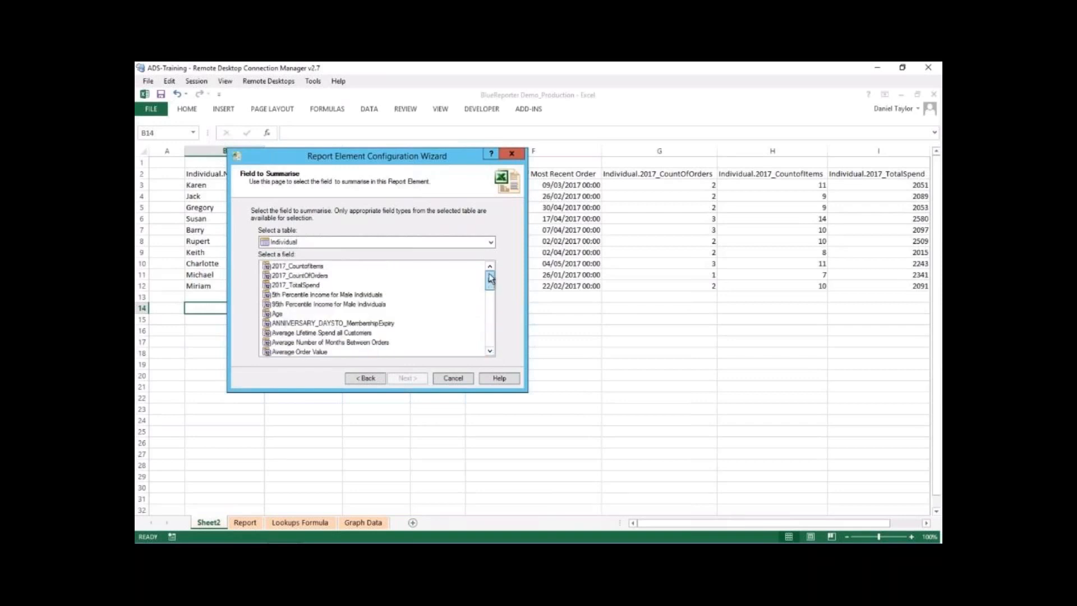
pyautogui.click(324, 285)
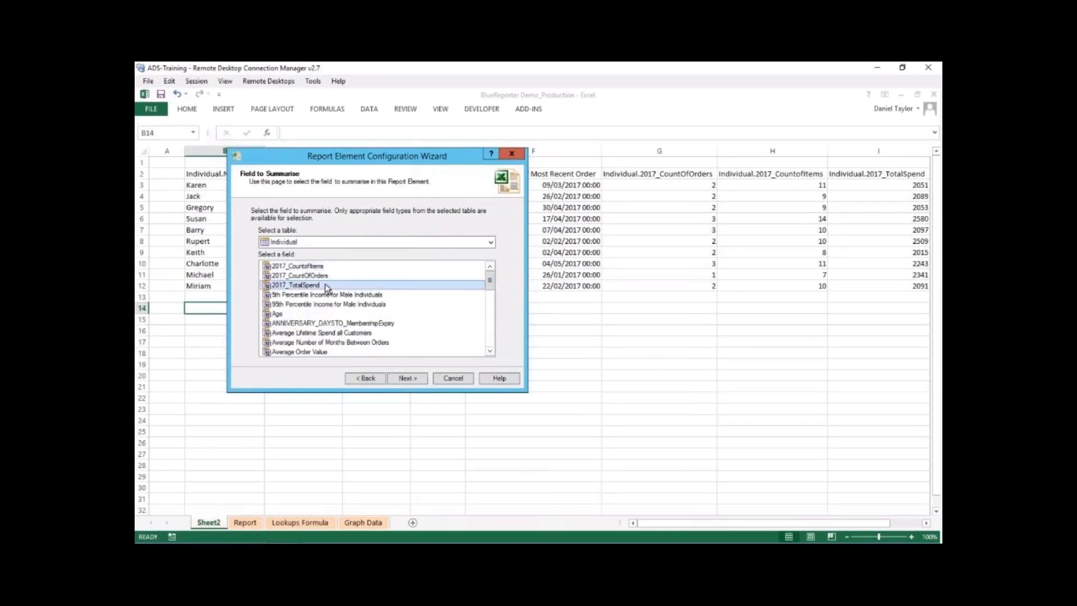
pyautogui.click(408, 377)
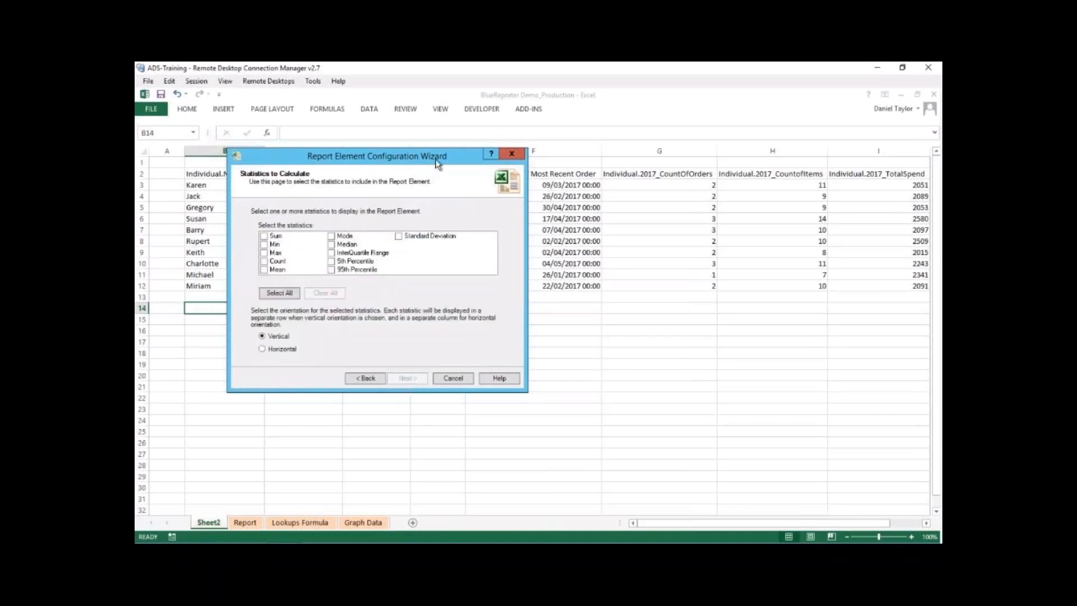
# - Include only the Sum statistic in the element and continue to the records to include
pyautogui.moveTo(436, 159); pyautogui.dragTo(551, 198)
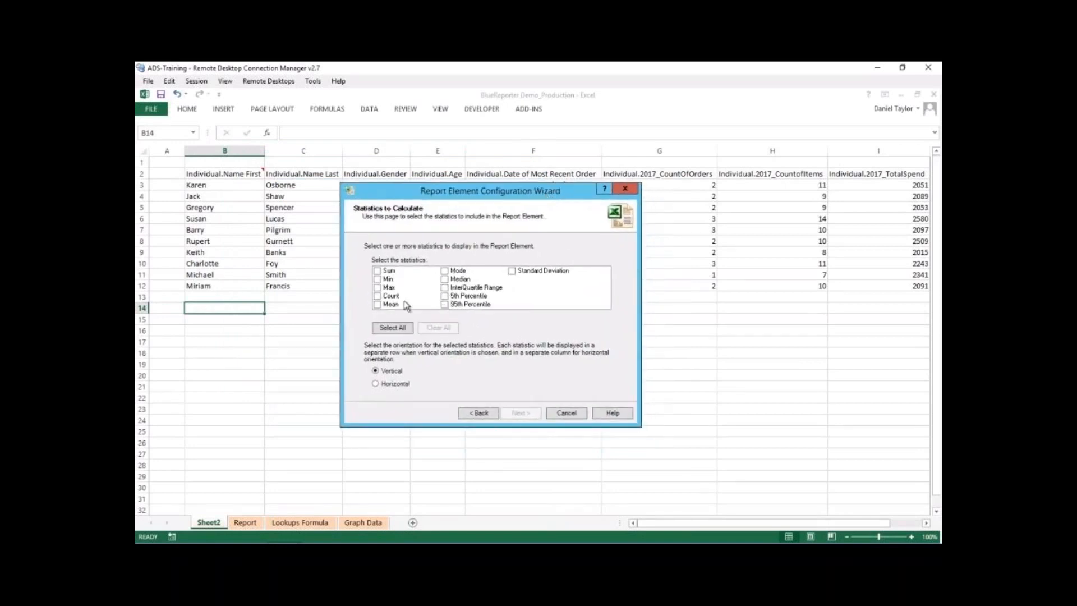
pyautogui.click(378, 271)
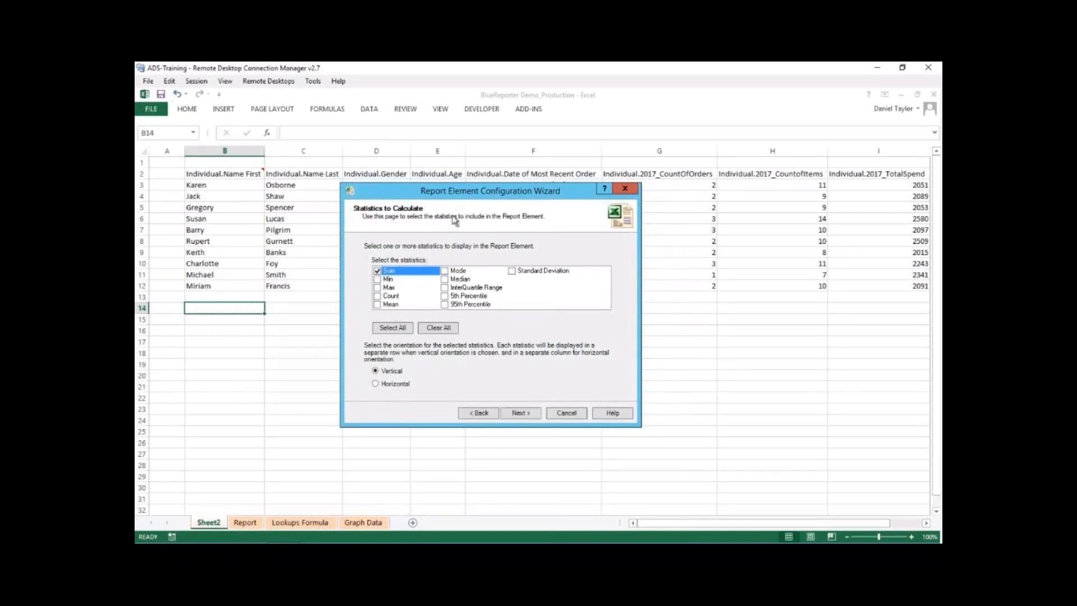
pyautogui.click(380, 289)
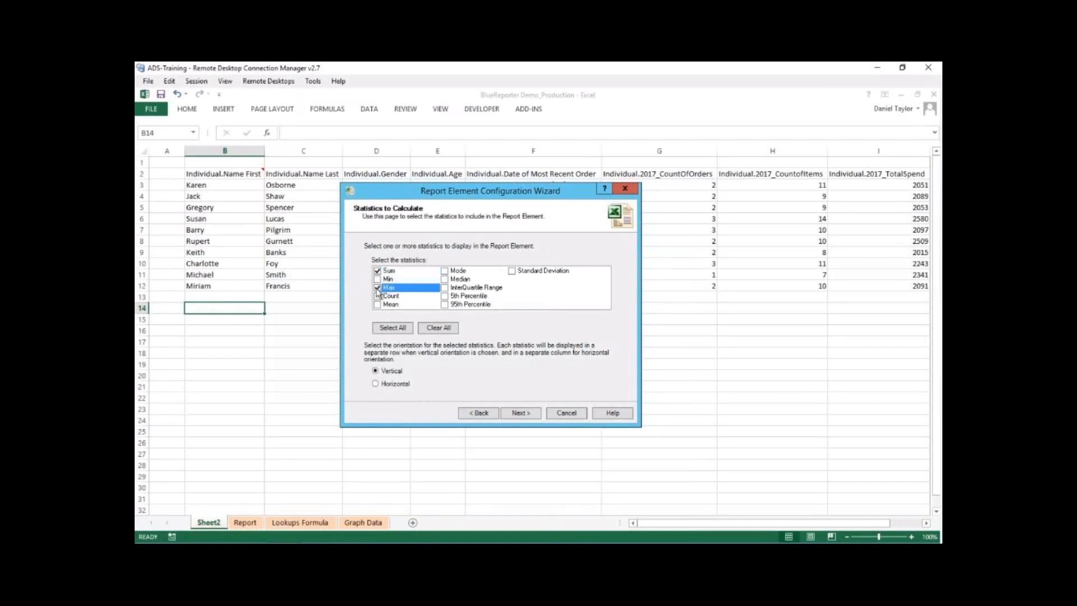
pyautogui.click(377, 305)
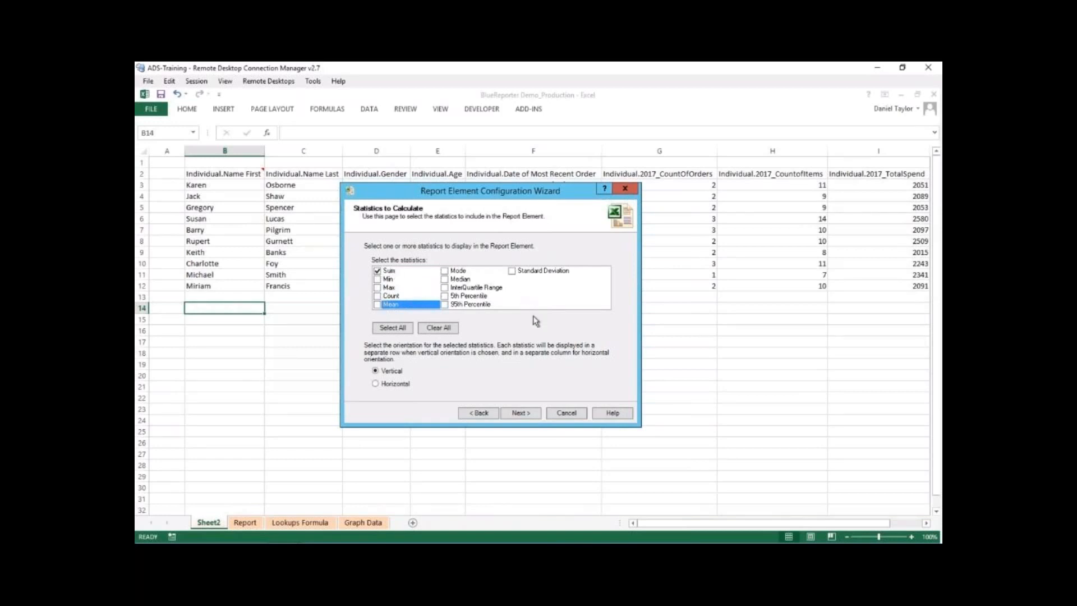
pyautogui.click(392, 271)
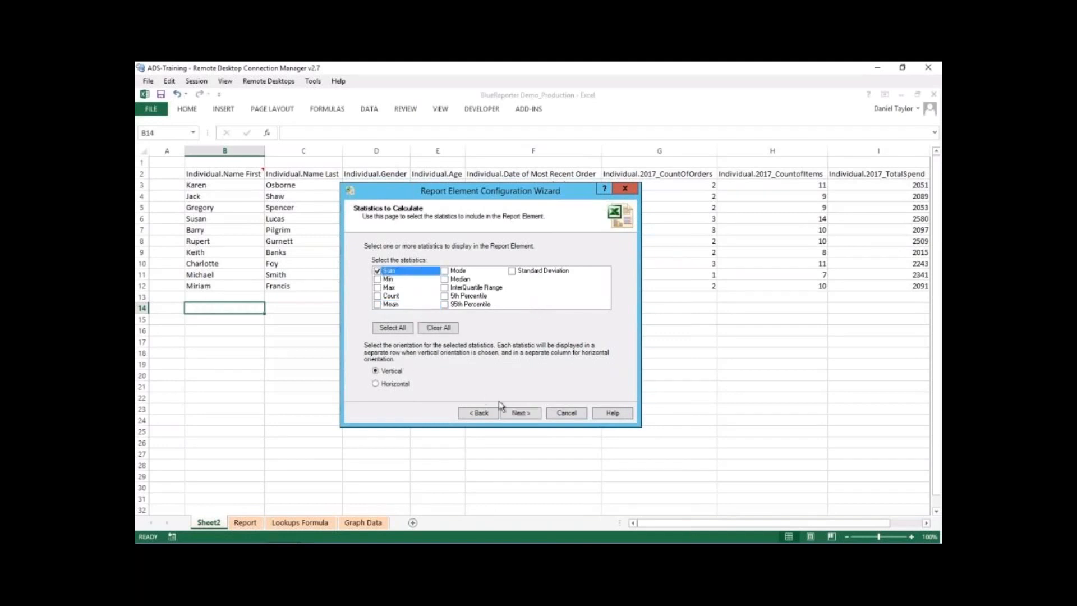
pyautogui.click(520, 413)
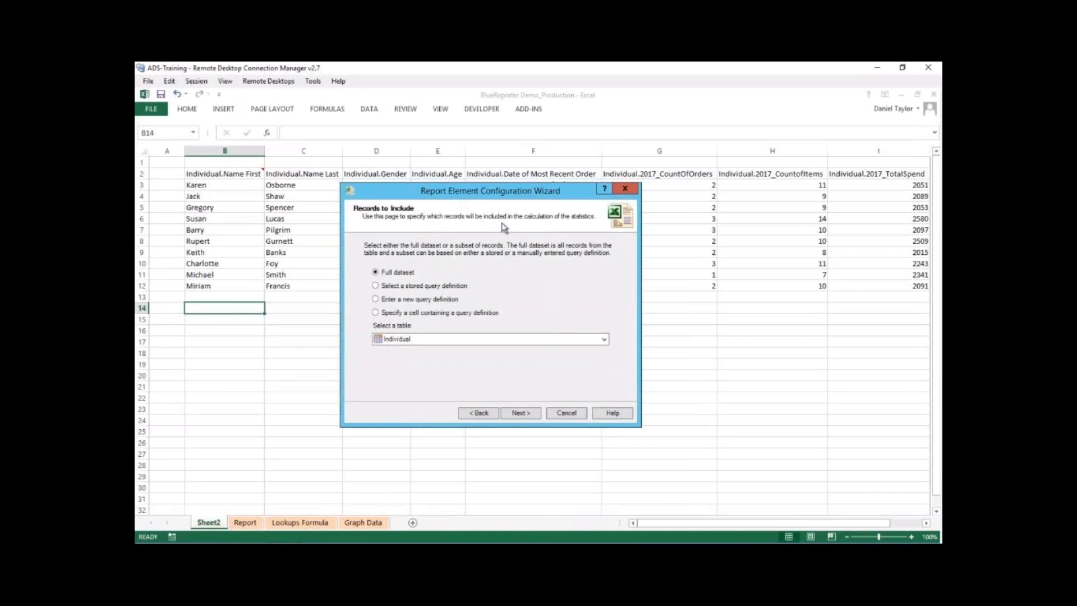
# - Restrict the calculation to the stored query definition Individuals_TopSpenders2017 and continue to the sampling settings
pyautogui.click(389, 287)
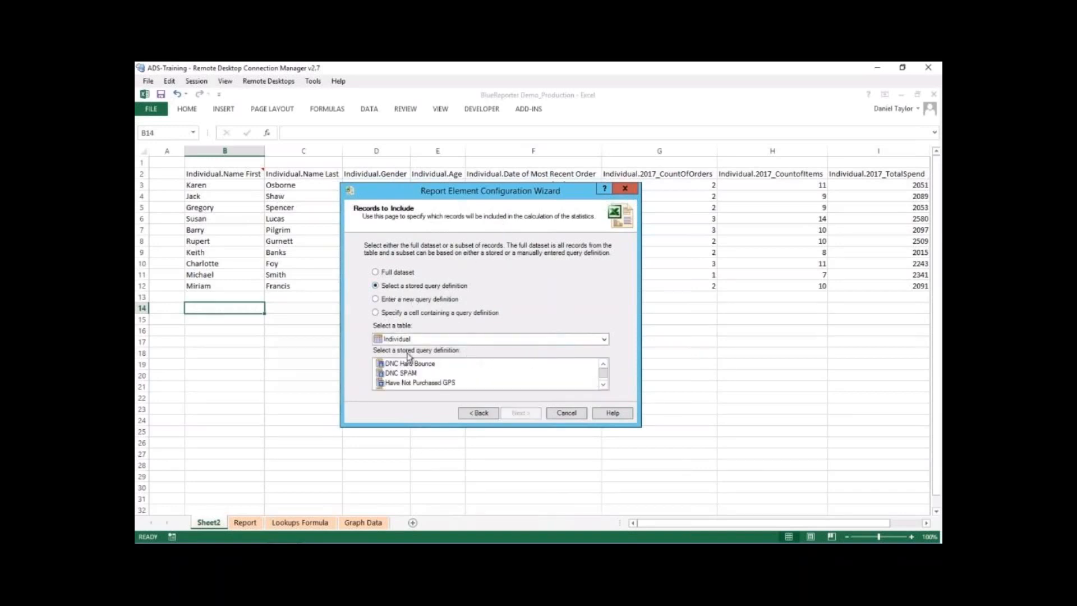
pyautogui.click(602, 385)
pyautogui.click(601, 386)
pyautogui.click(602, 385)
pyautogui.click(437, 374)
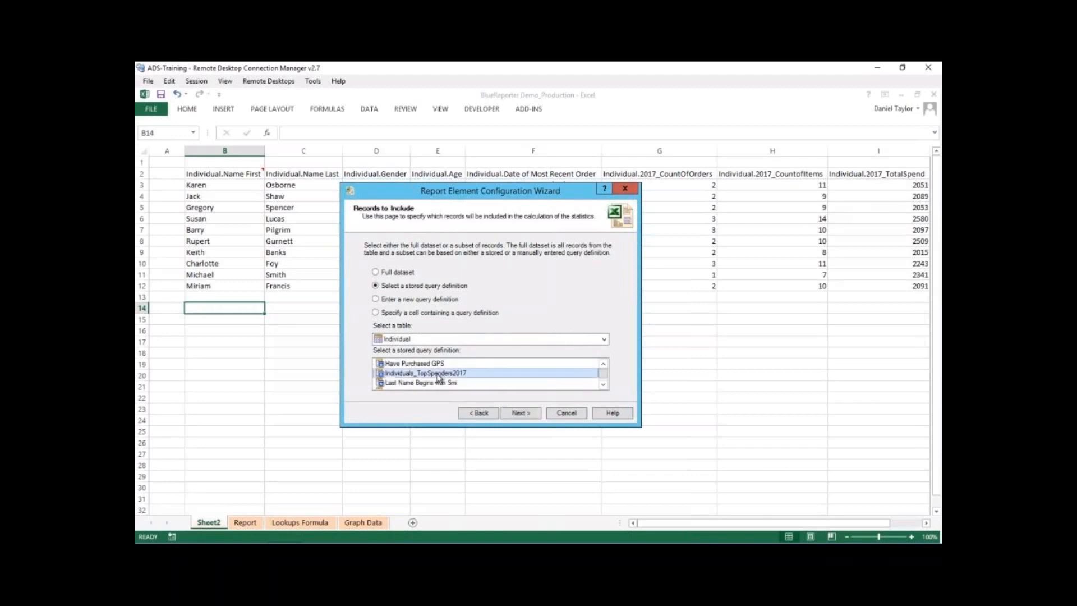
pyautogui.click(520, 413)
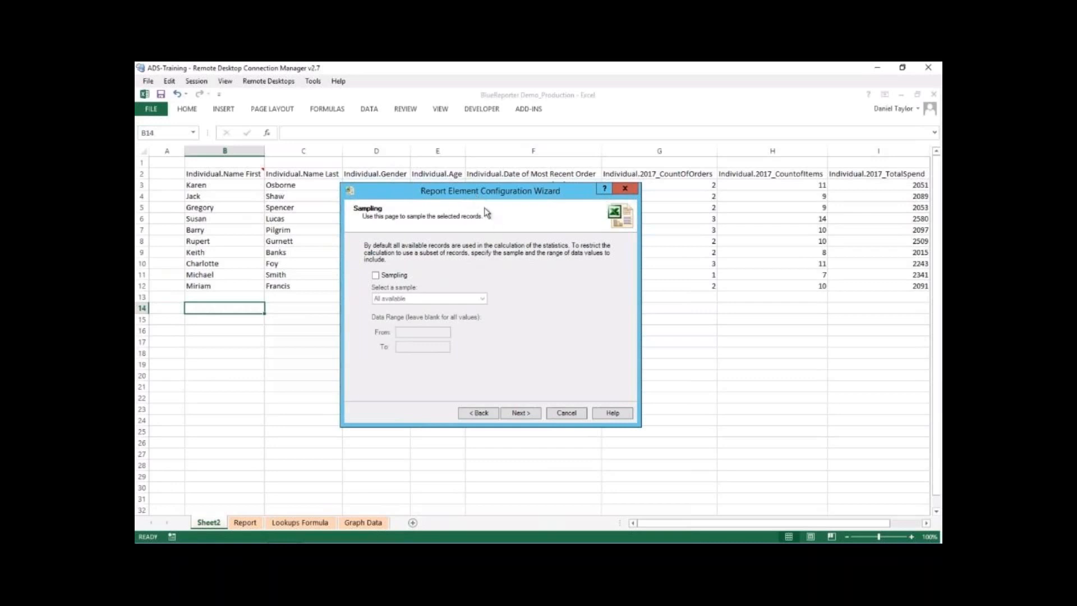
# - Check the sampling options but leave sampling off, and continue to the element's summary
pyautogui.moveTo(395, 188); pyautogui.dragTo(422, 229)
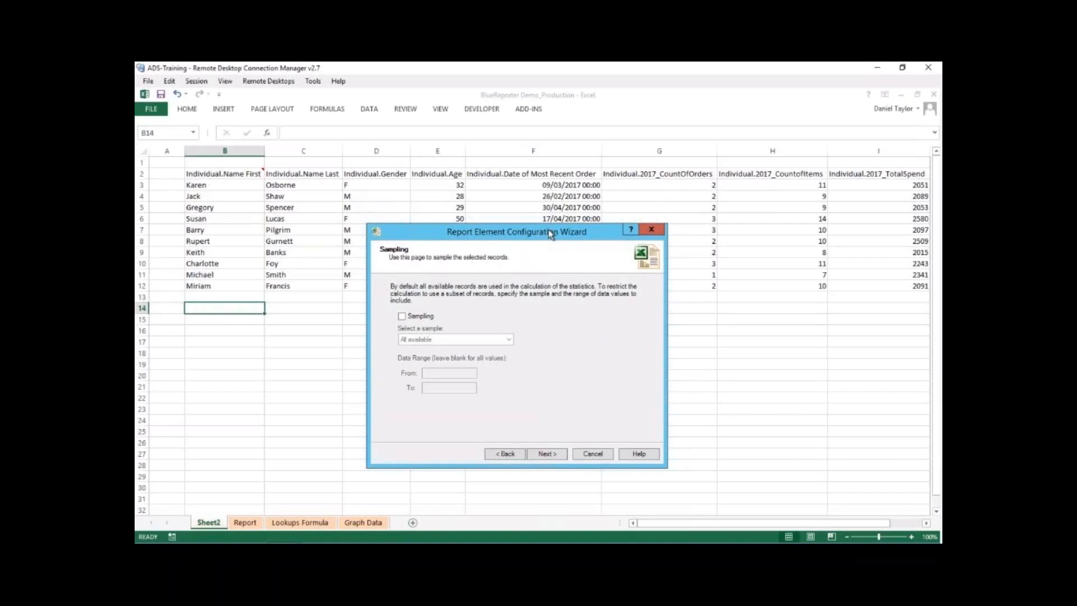
pyautogui.moveTo(548, 231); pyautogui.dragTo(658, 302)
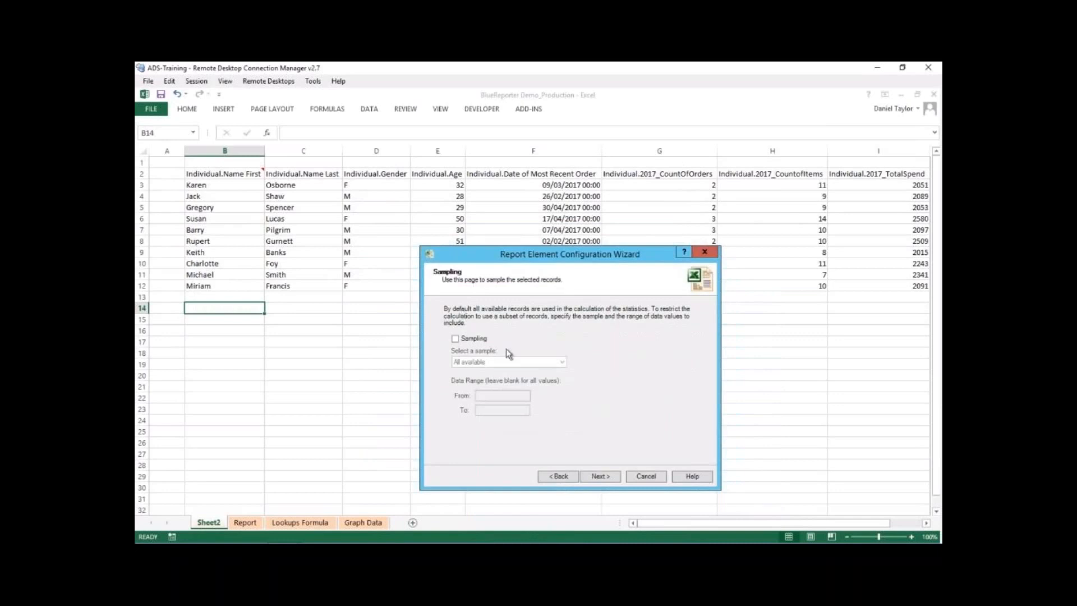
pyautogui.click(471, 342)
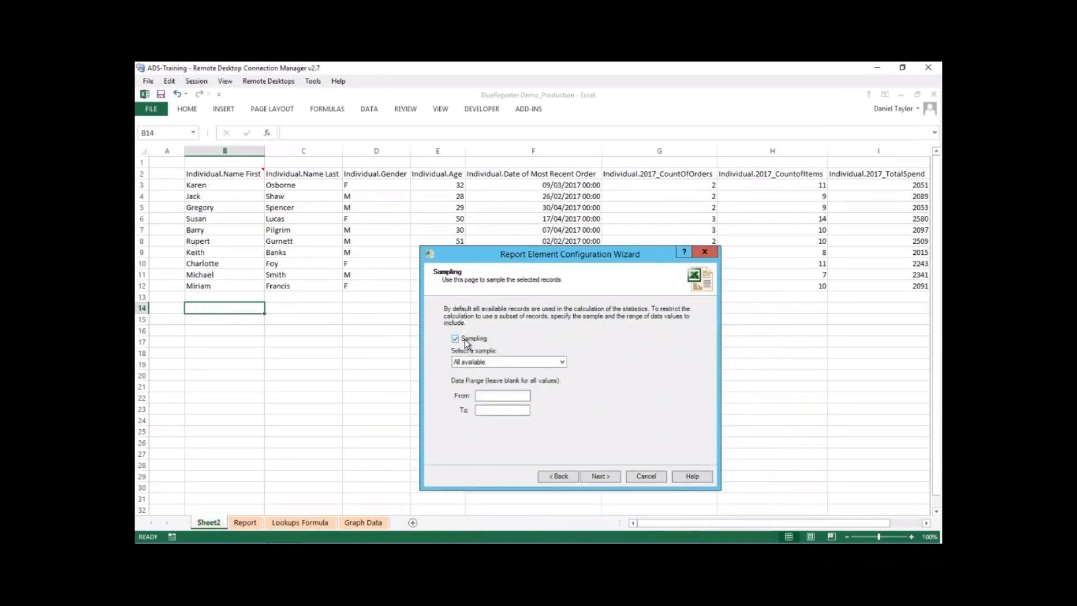
pyautogui.click(561, 365)
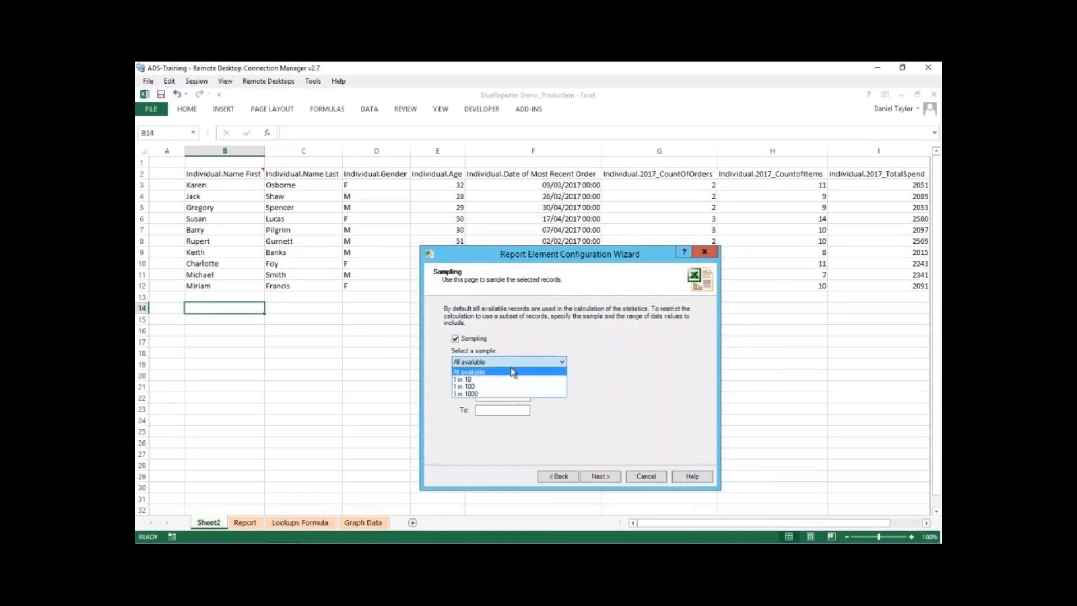
pyautogui.click(538, 365)
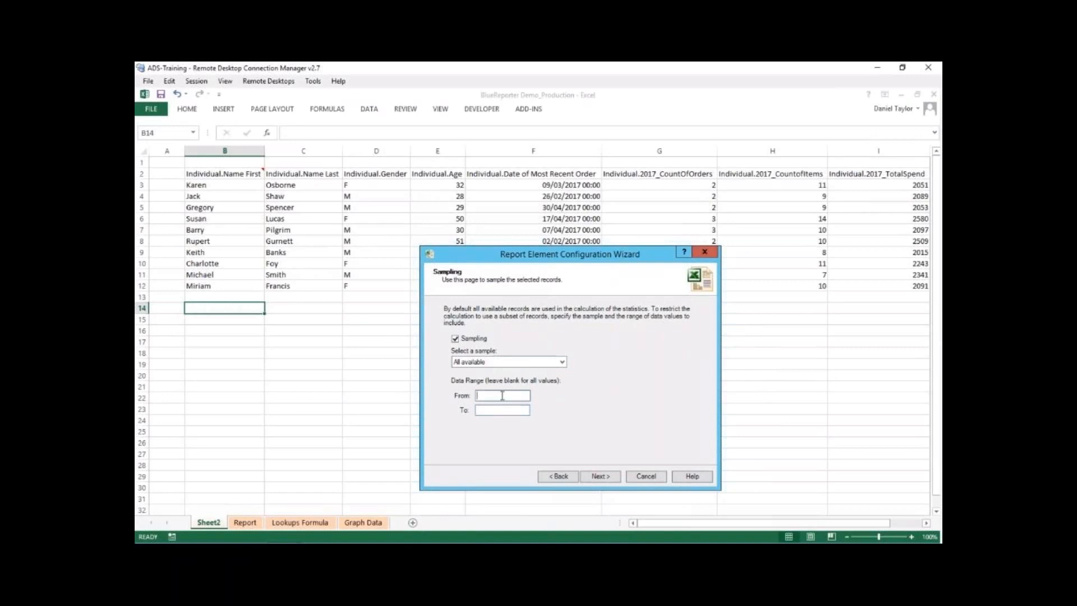
pyautogui.click(462, 340)
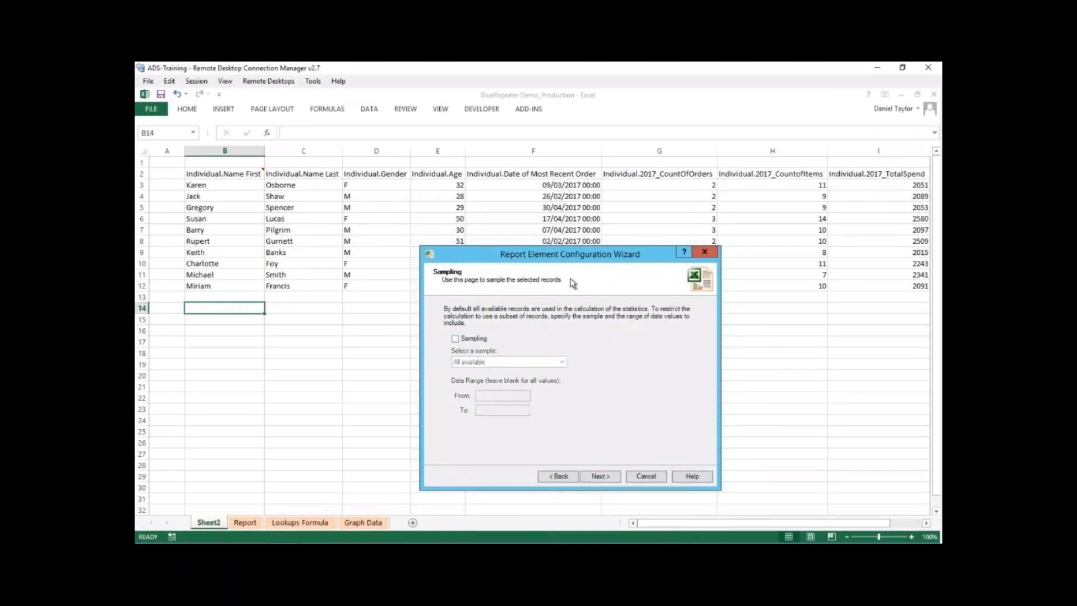
pyautogui.click(615, 475)
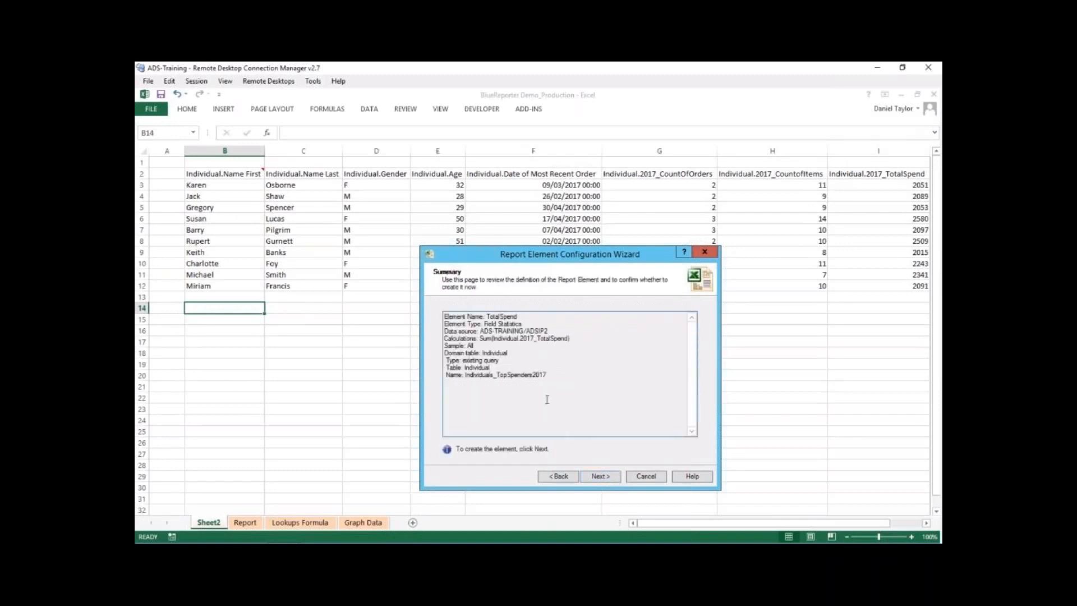
# - Review the TotalSpend element's definition in the summary, create the element and close the wizard
pyautogui.moveTo(559, 377); pyautogui.dragTo(430, 307)
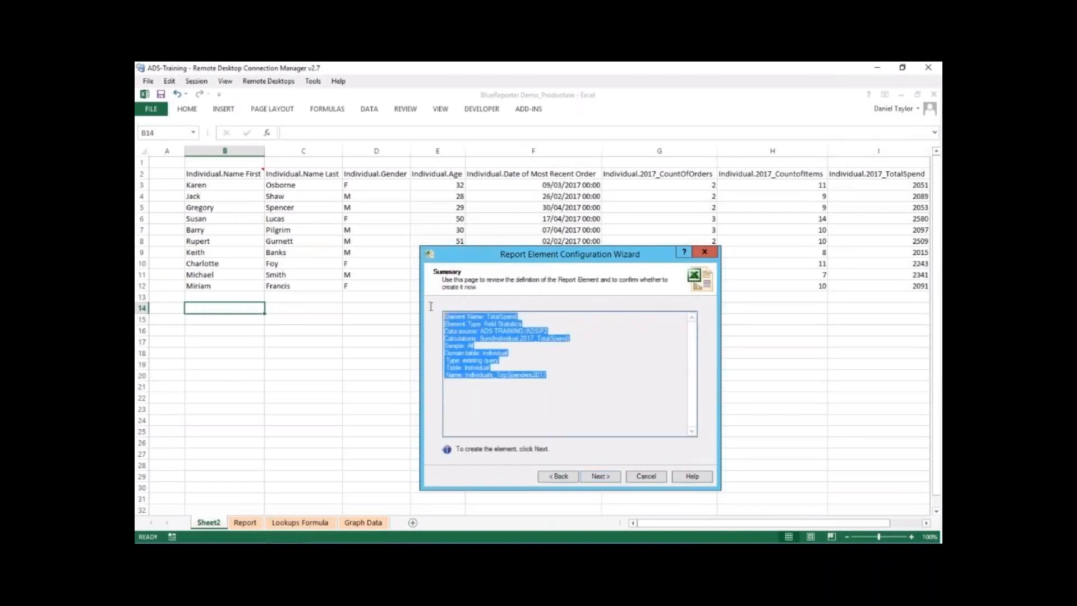
pyautogui.click(563, 378)
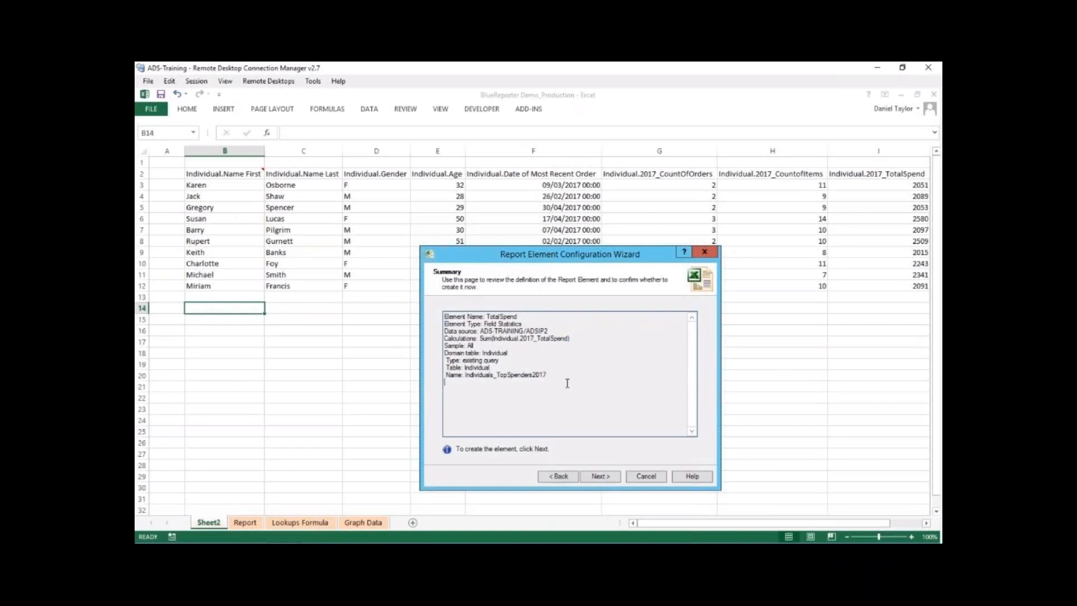
pyautogui.moveTo(471, 316)
pyautogui.mouseDown()
pyautogui.moveTo(548, 331)
pyautogui.moveTo(458, 331)
pyautogui.mouseUp()
pyautogui.moveTo(539, 383); pyautogui.dragTo(441, 335)
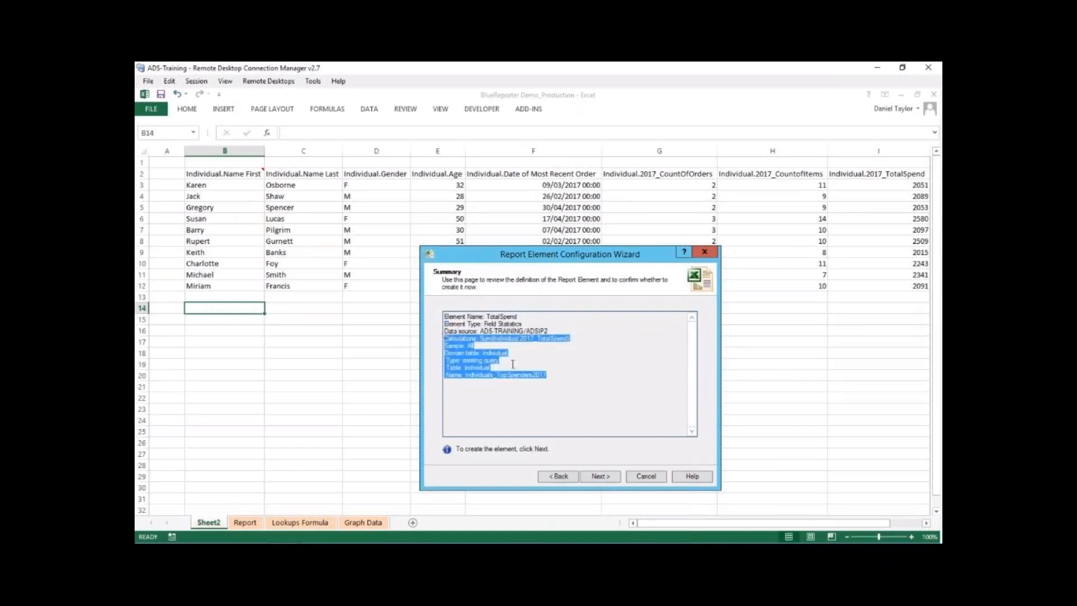
pyautogui.click(514, 365)
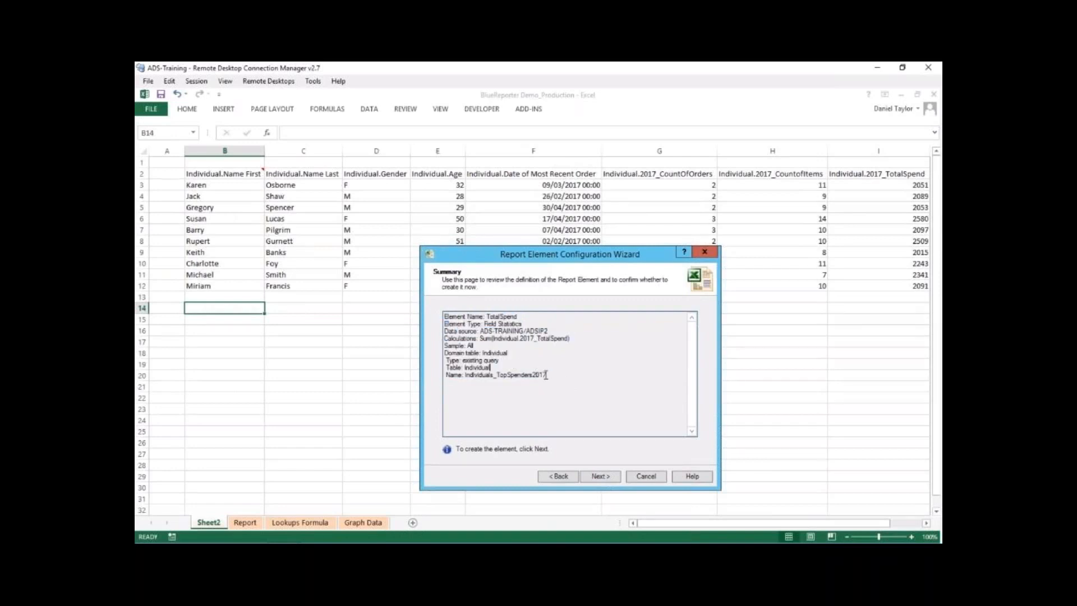
pyautogui.click(600, 477)
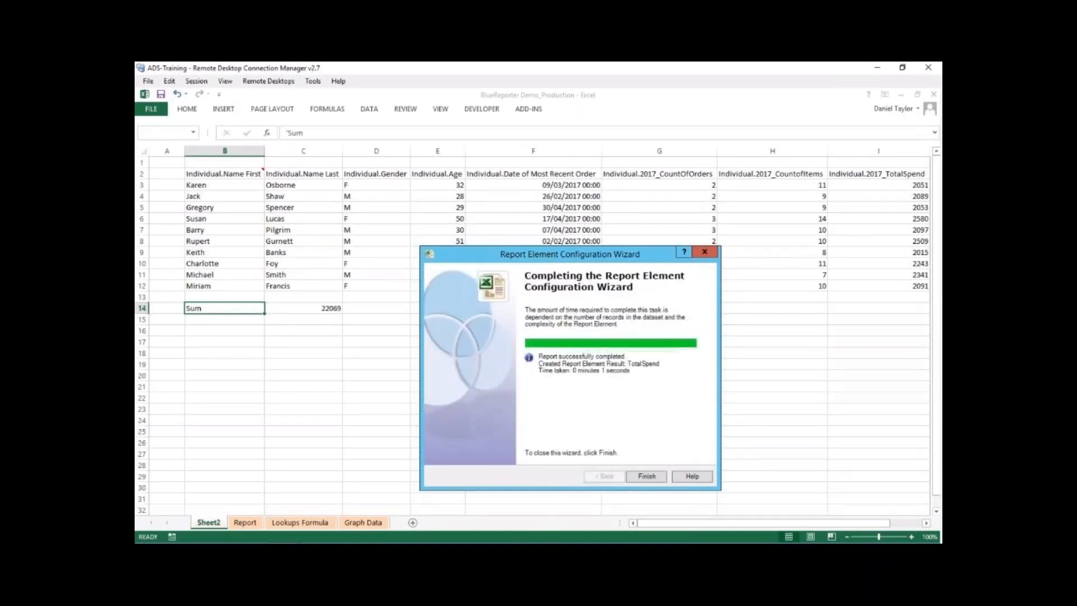
pyautogui.click(646, 476)
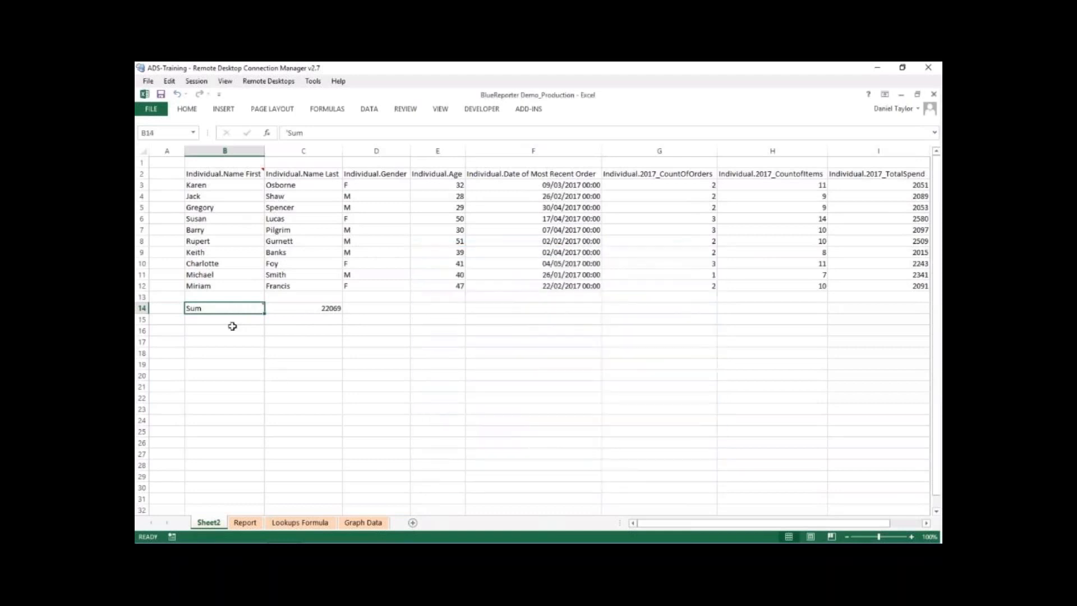
# - Inspect the Sum label and value cells of the new element and read the definition comment on B14
pyautogui.click(284, 313)
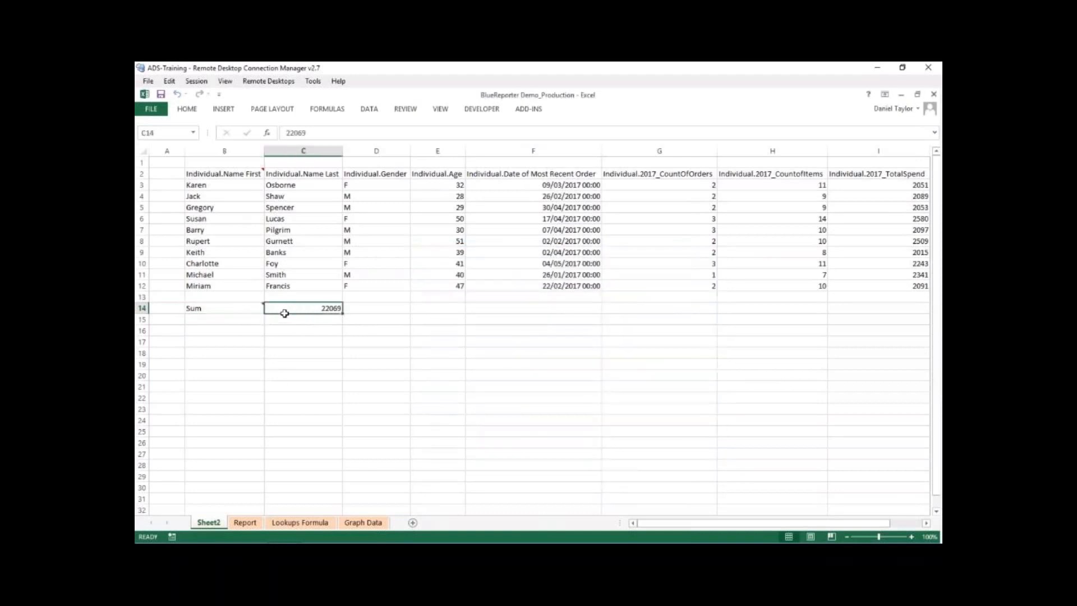
pyautogui.click(225, 305)
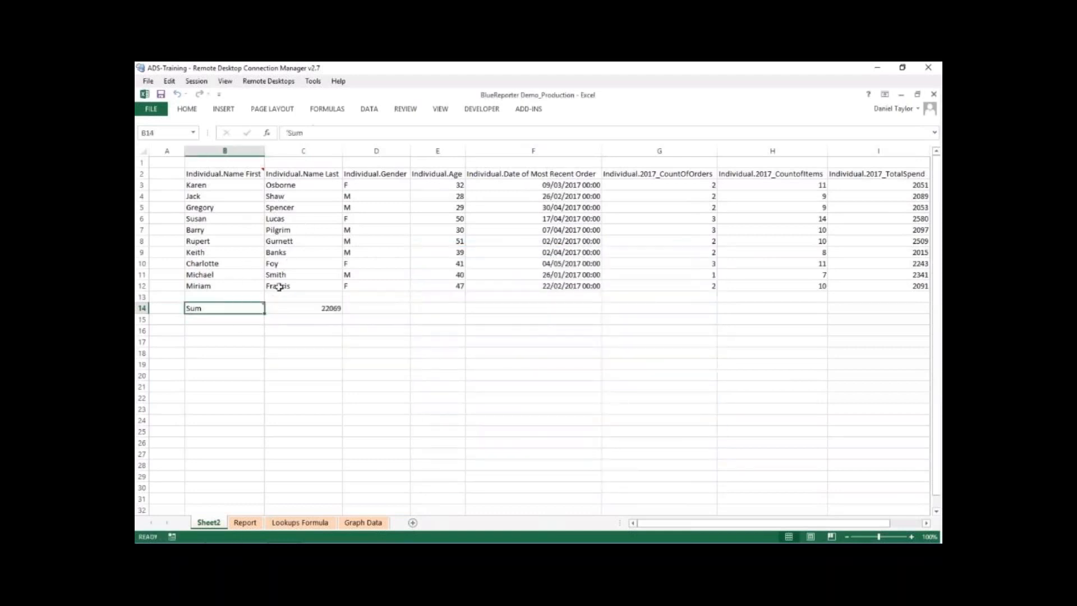
pyautogui.moveTo(264, 304)
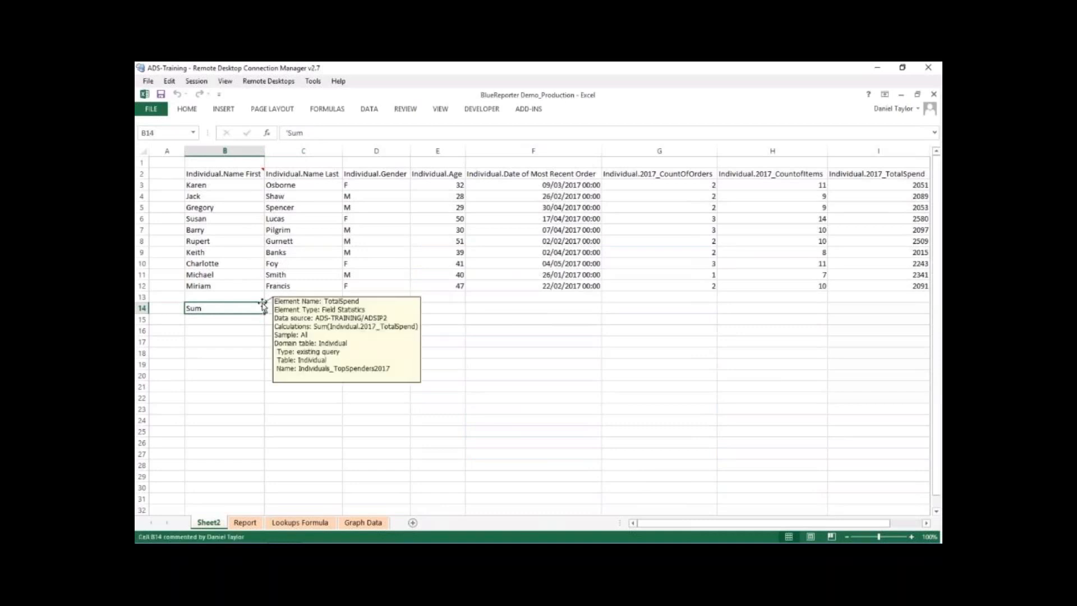
pyautogui.click(235, 330)
# - Cross-check the element's sum by totalling I3:I12 with a SUM formula in cell C15
pyautogui.click(291, 321)
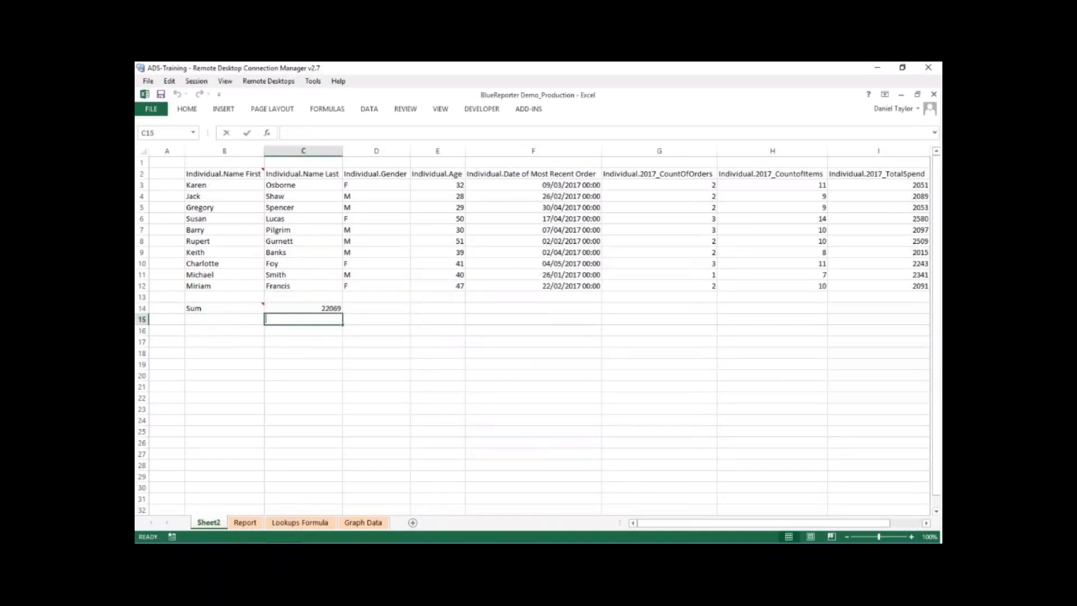
pyautogui.write('=SUM(')
pyautogui.moveTo(853, 182); pyautogui.dragTo(863, 283)
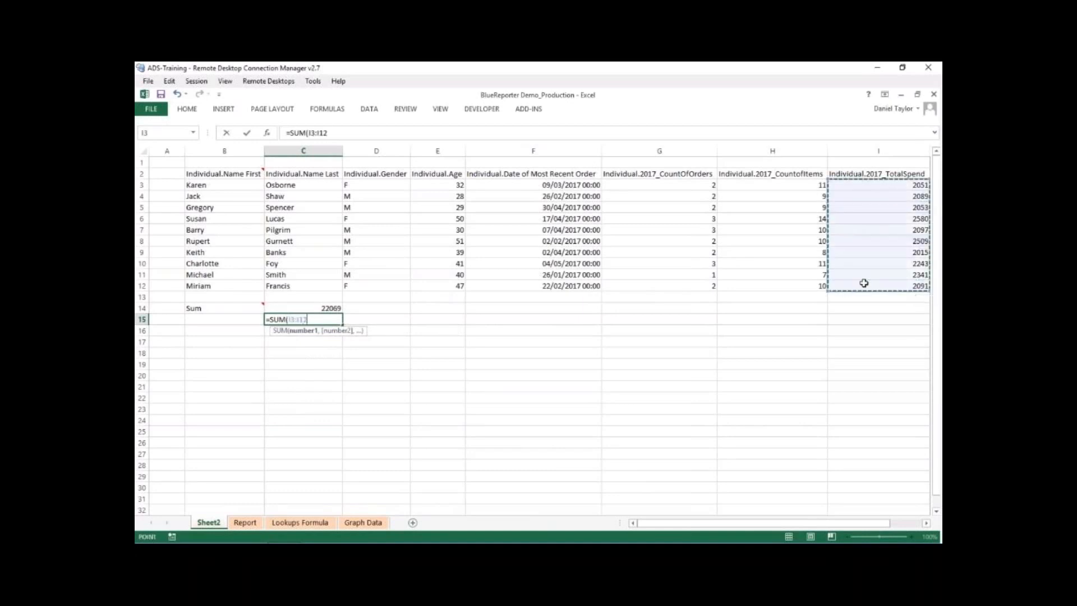
pyautogui.press('Return')
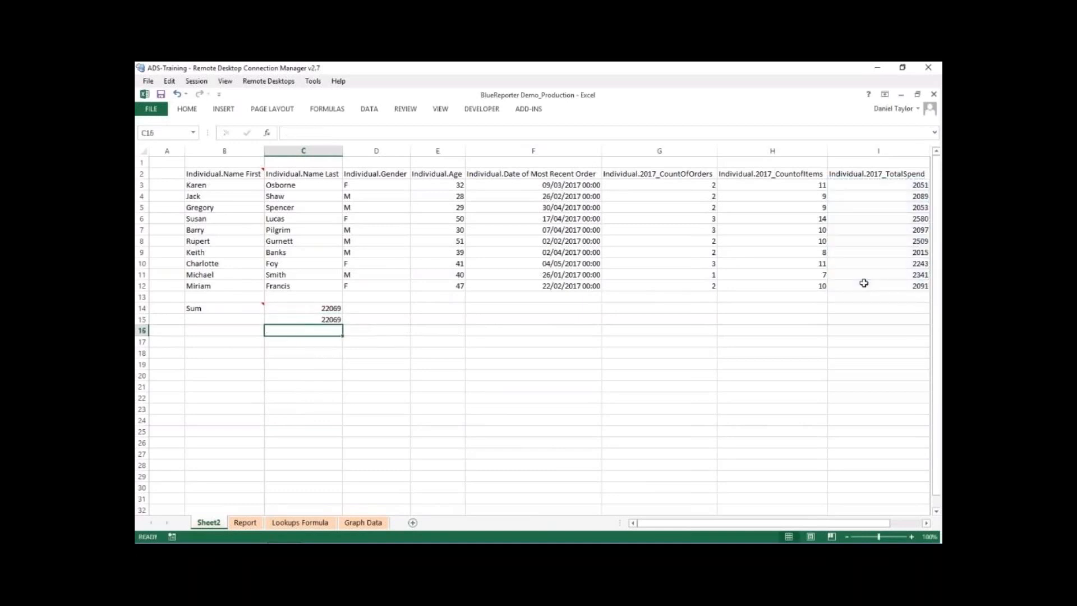
pyautogui.press('Up')
pyautogui.press('Up')
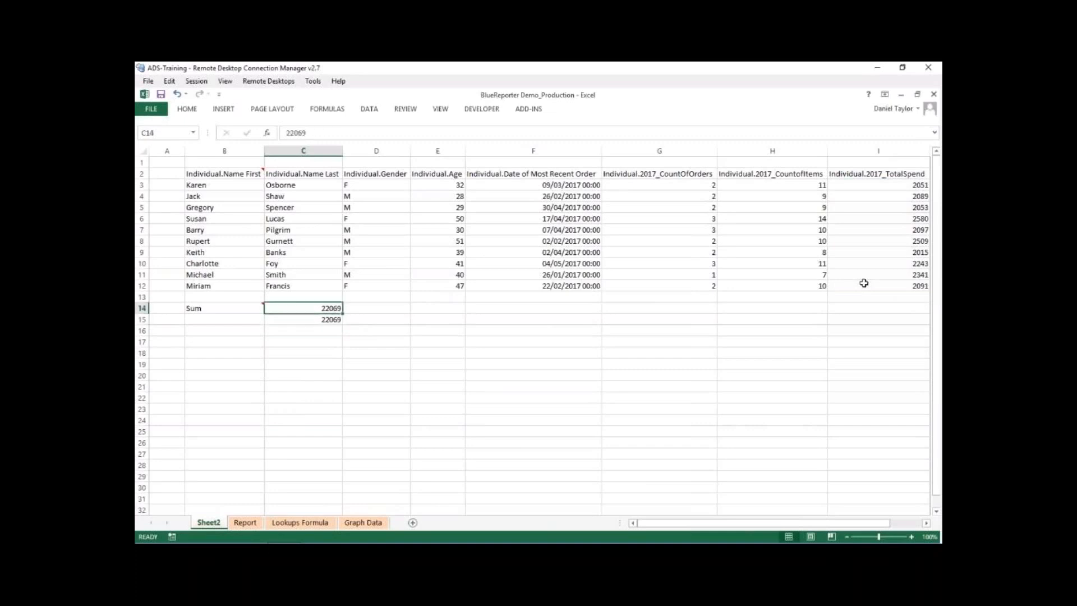
# - Clear the check formula from cell C15
pyautogui.press('Down')
pyautogui.press('Delete')
pyautogui.press('Left')
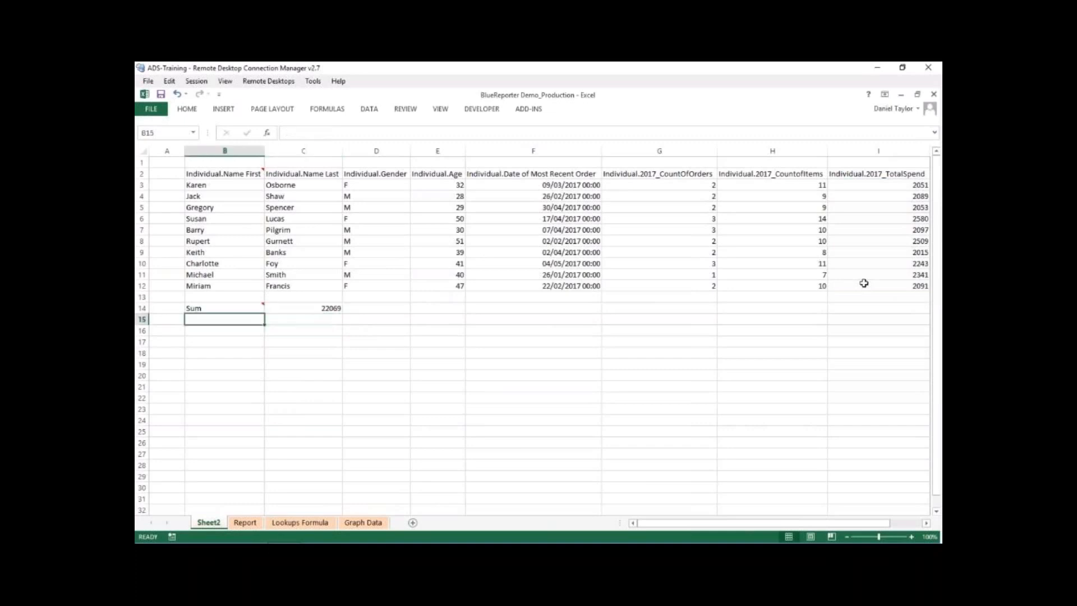
# - Open the TotalSpend element at B14 for editing and advance to its statistics options, keeping its name and field
pyautogui.click(257, 310)
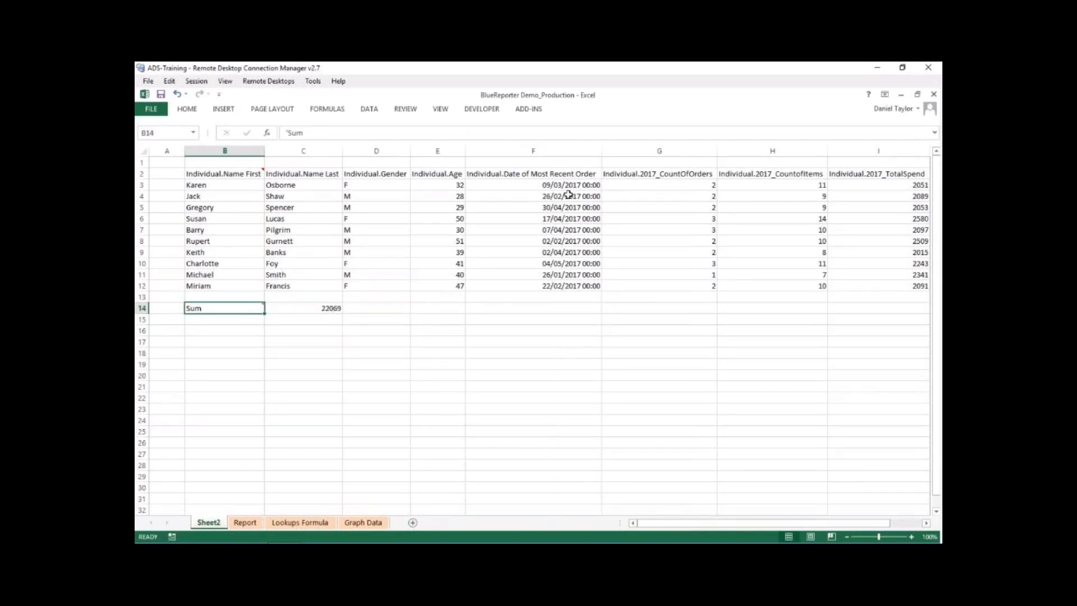
pyautogui.click(528, 110)
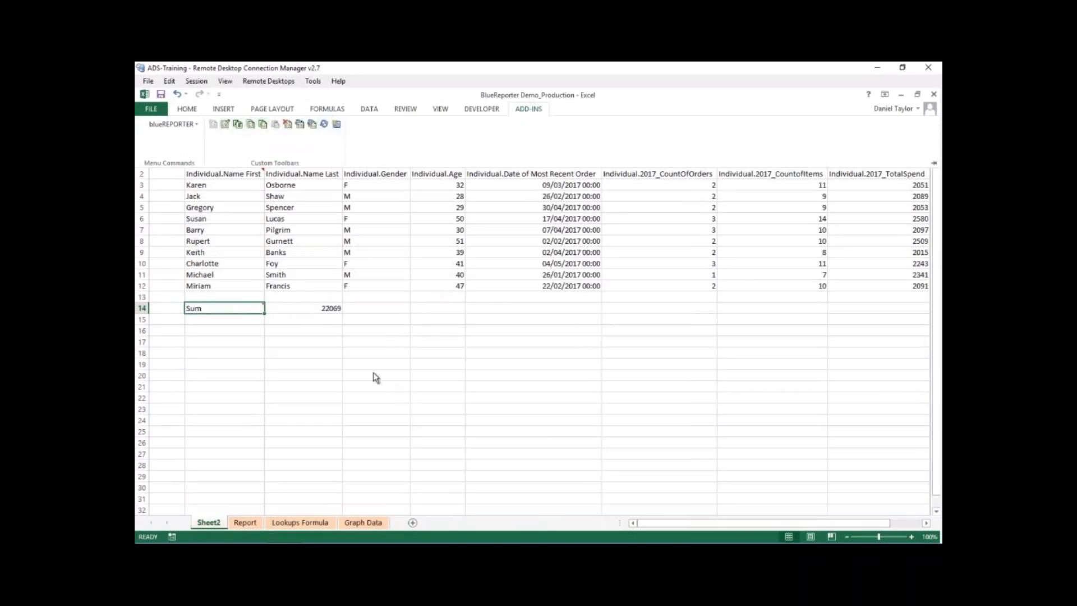
pyautogui.moveTo(230, 312)
pyautogui.click(226, 123)
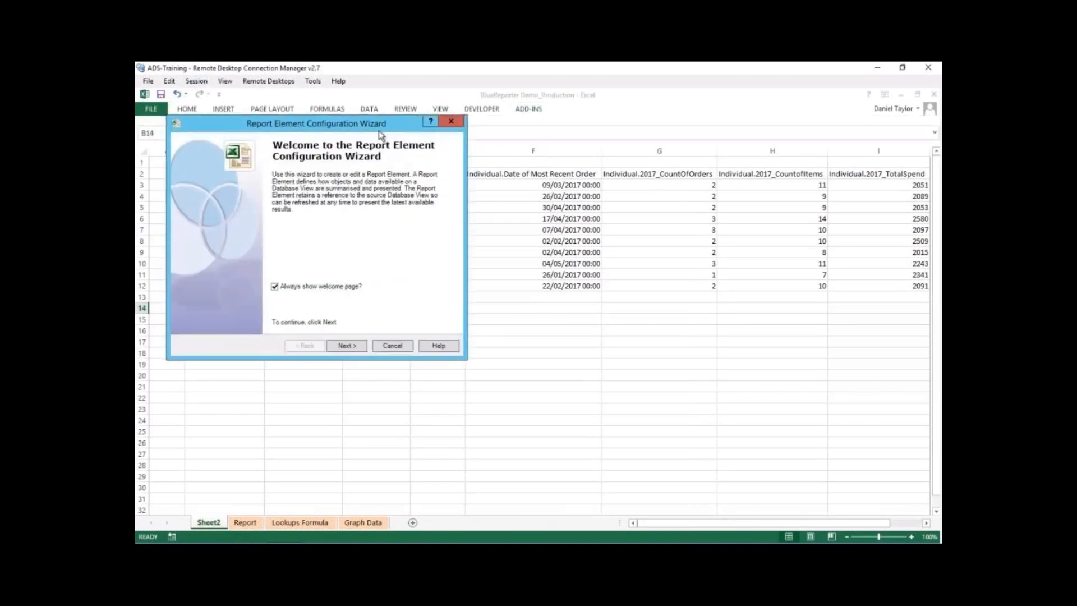
pyautogui.click(567, 394)
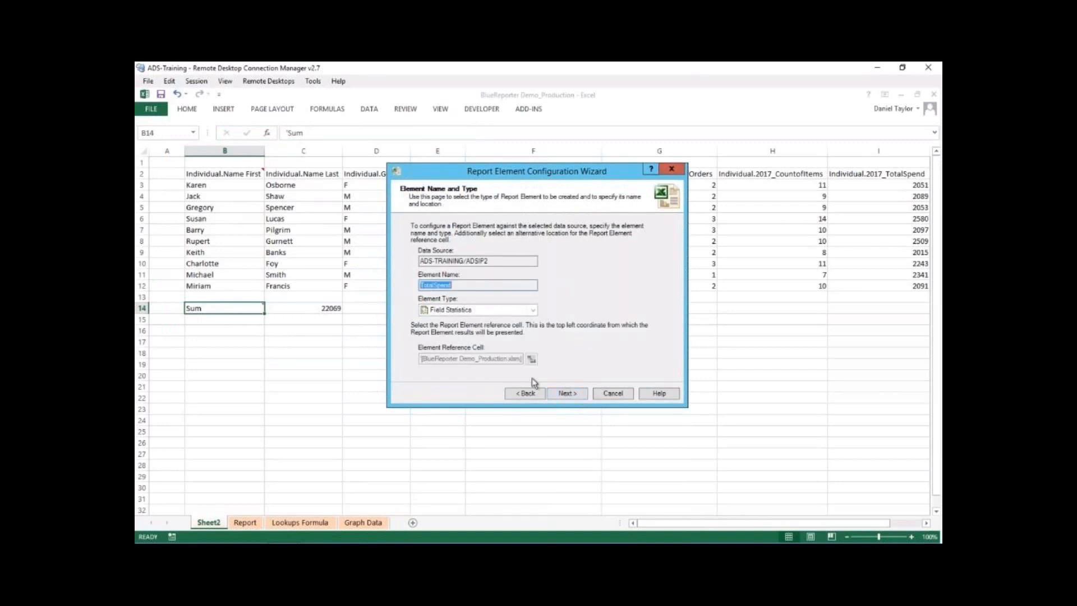
pyautogui.click(567, 393)
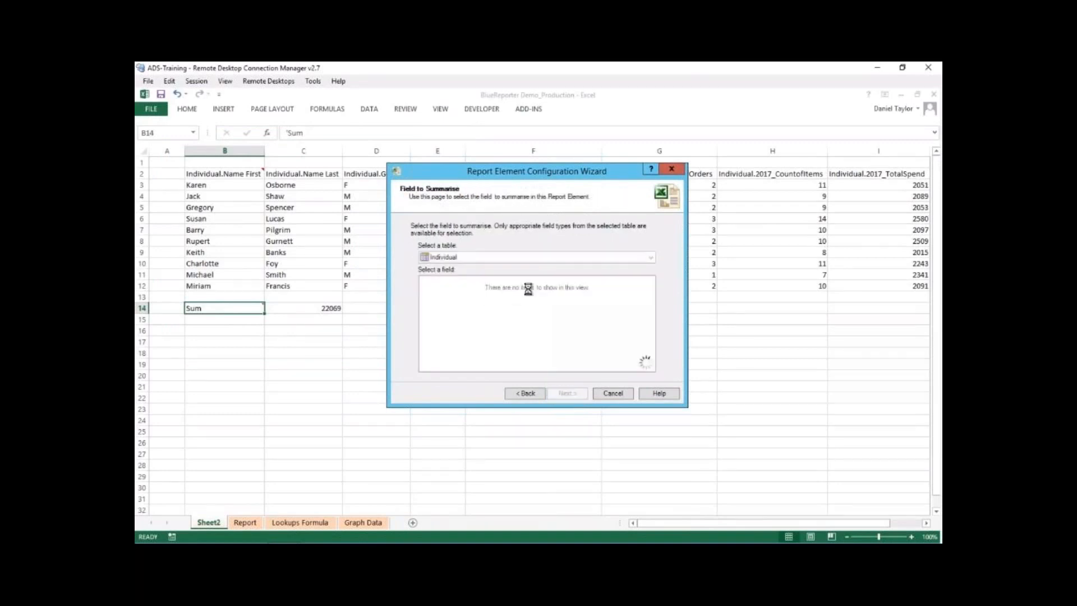
pyautogui.click(563, 394)
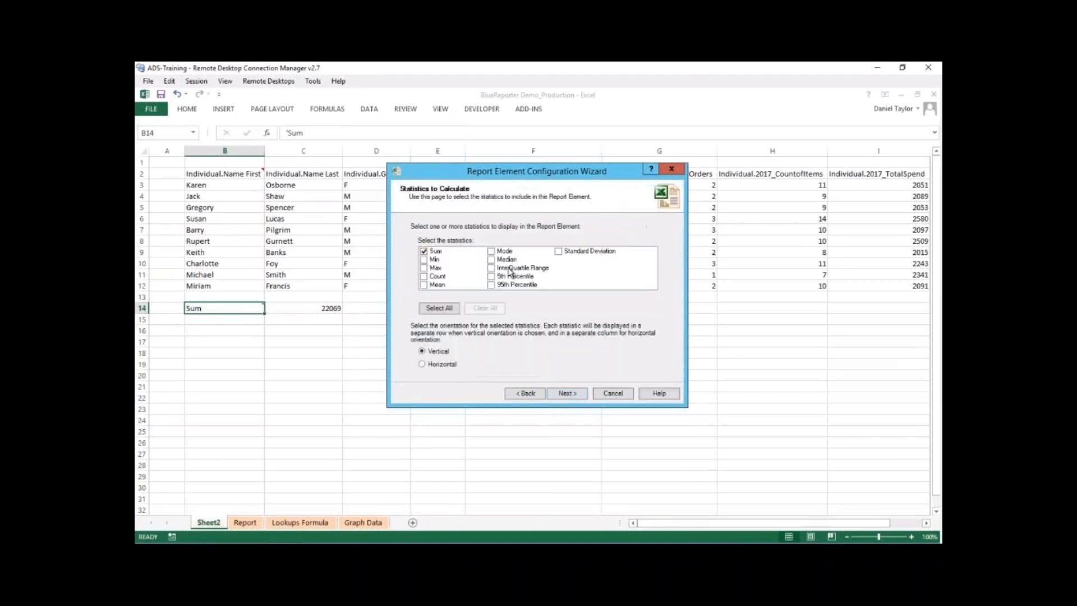
# - Add the Mean statistic alongside Sum and continue to the records to include
pyautogui.moveTo(479, 171); pyautogui.dragTo(502, 173)
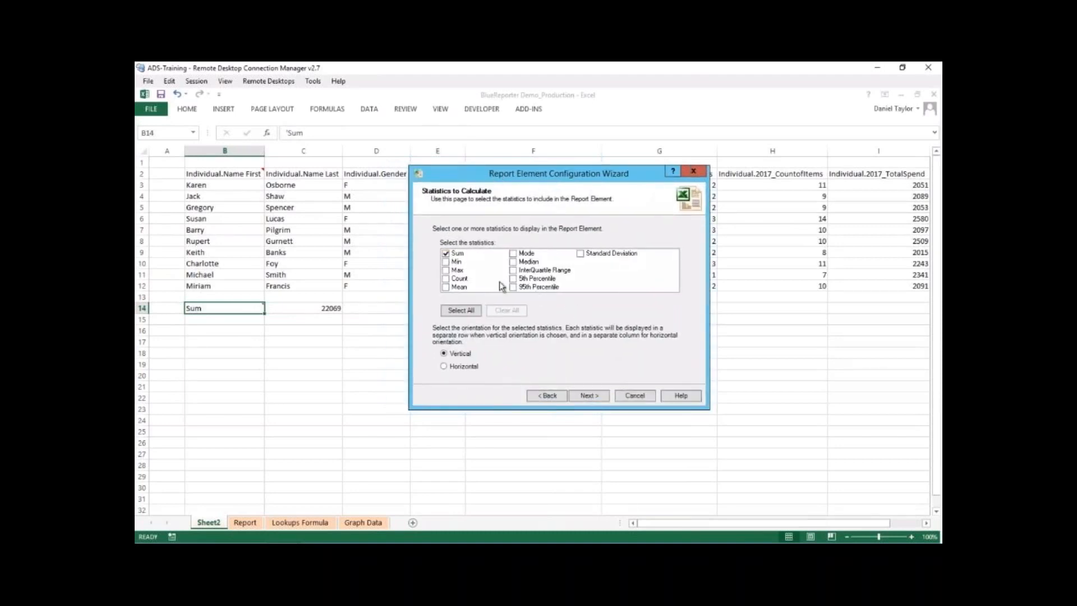
pyautogui.click(446, 288)
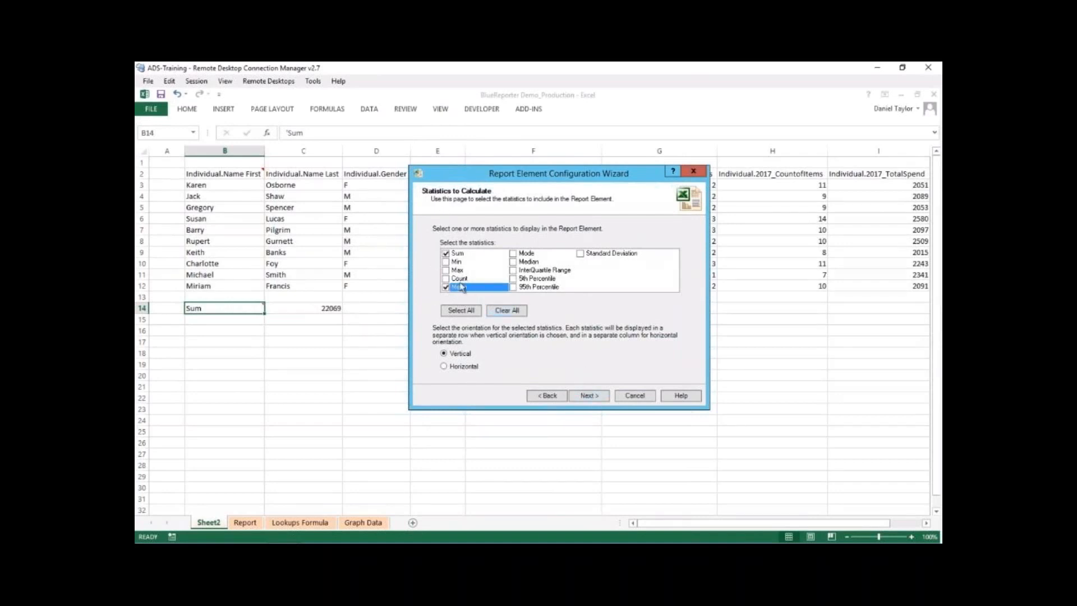
pyautogui.click(589, 395)
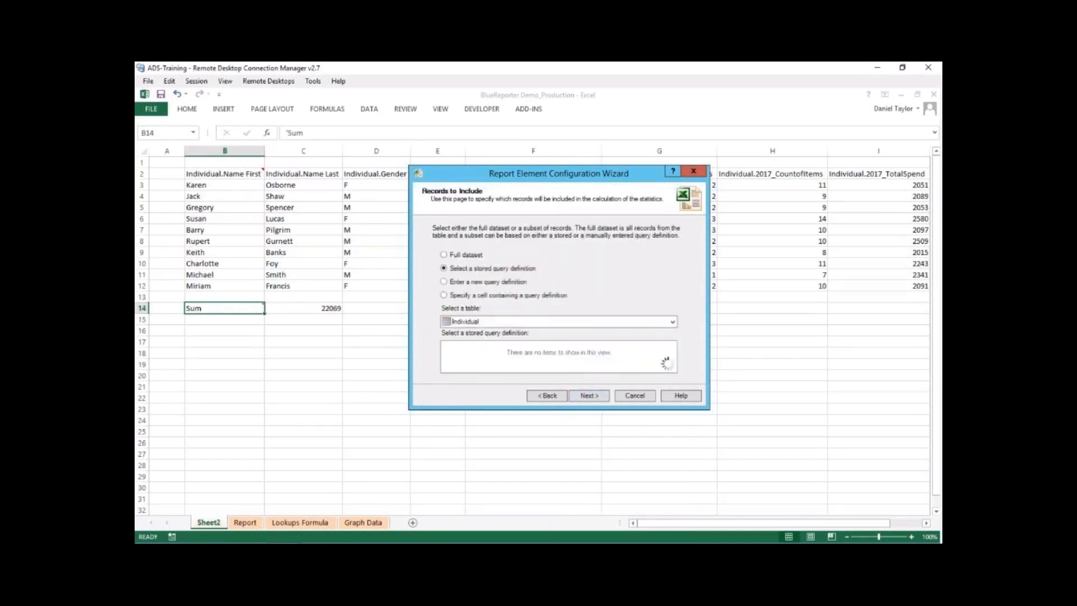
# - Keep the stored query and sampling settings, regenerate the TotalSpend element and close the wizard
pyautogui.click(594, 398)
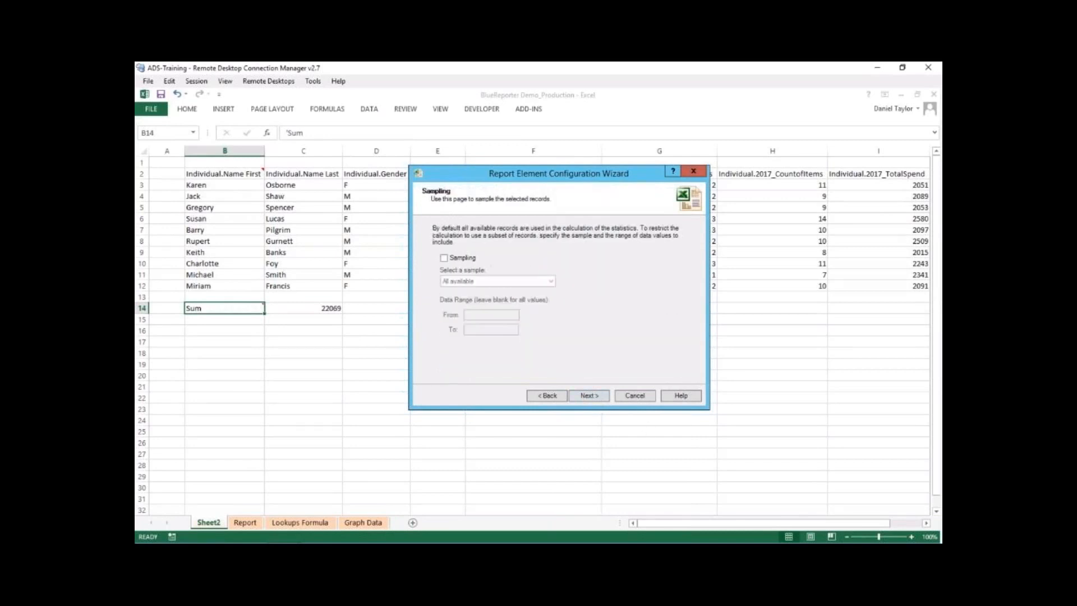
pyautogui.click(588, 396)
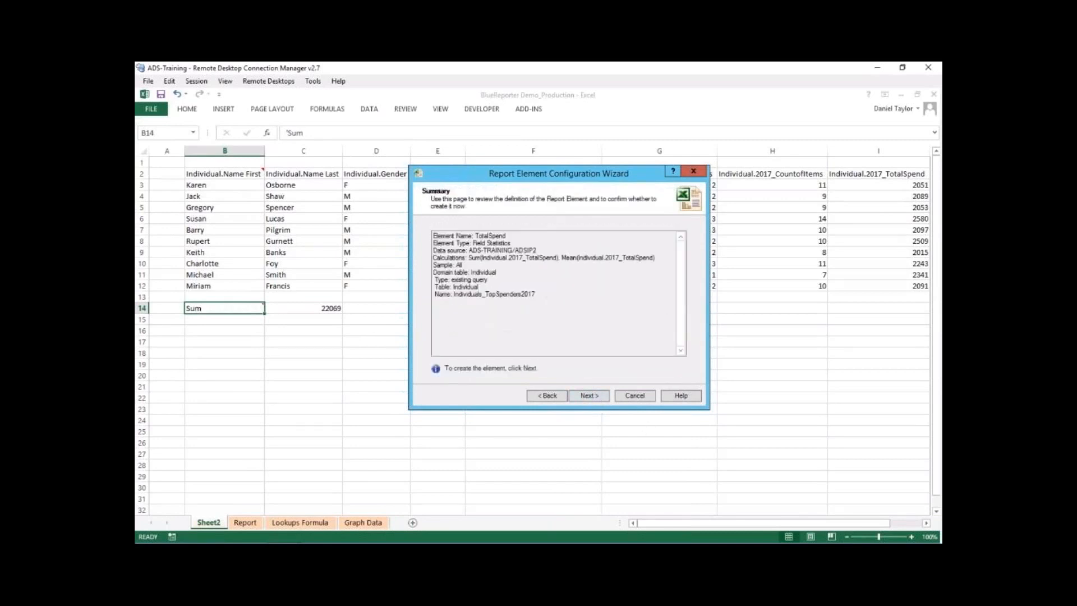
pyautogui.click(595, 395)
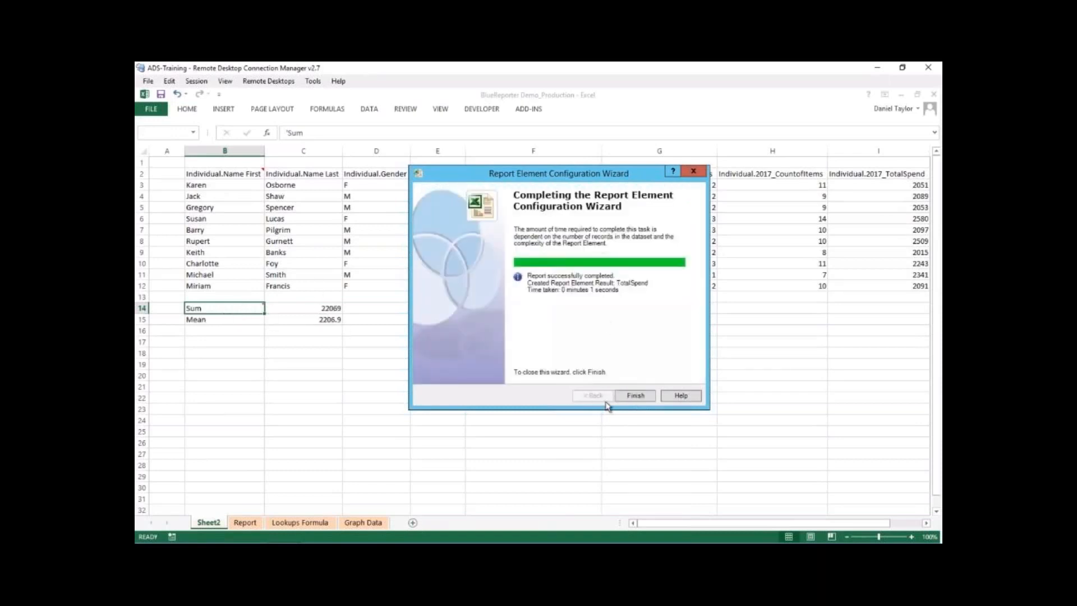
pyautogui.click(639, 397)
pyautogui.click(639, 389)
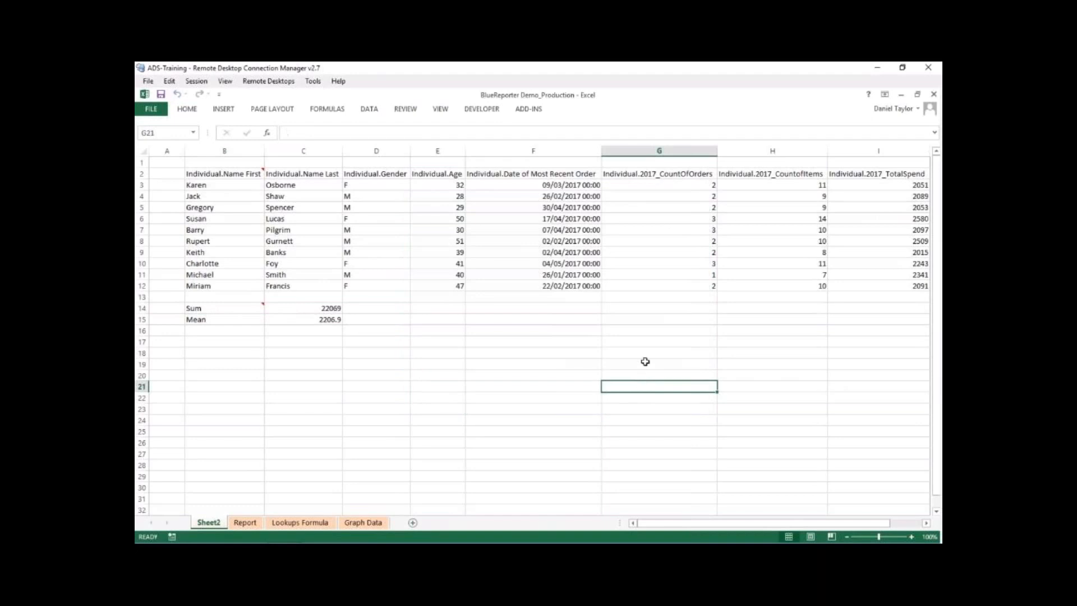
# - Compare the Sum and Mean results in C14:C15 with the listed individuals and their 2017_TotalSpend values
pyautogui.click(318, 319)
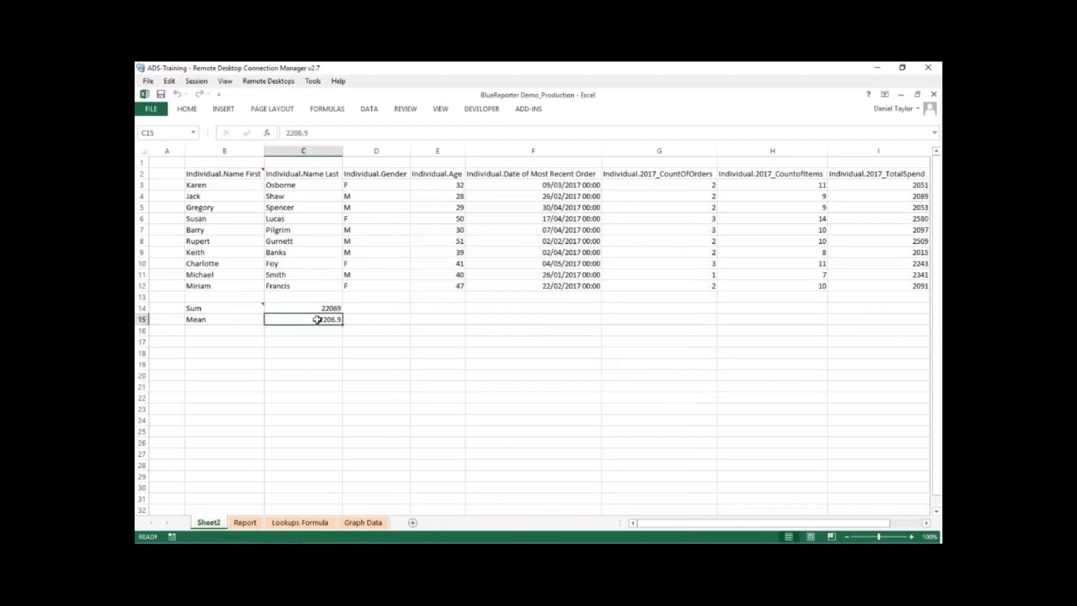
pyautogui.click(303, 308)
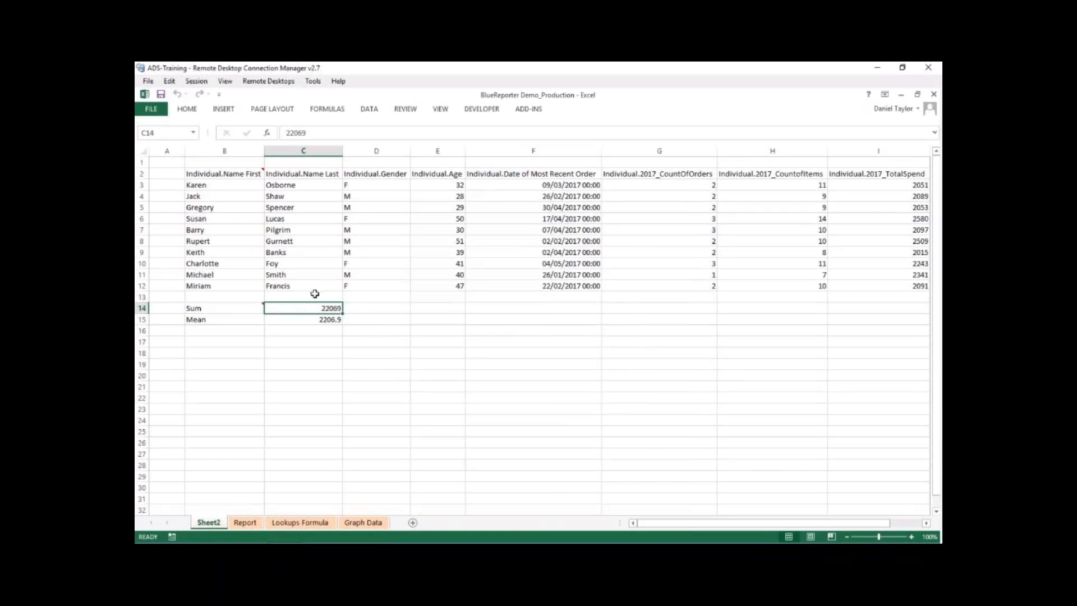
pyautogui.moveTo(230, 184); pyautogui.dragTo(224, 283)
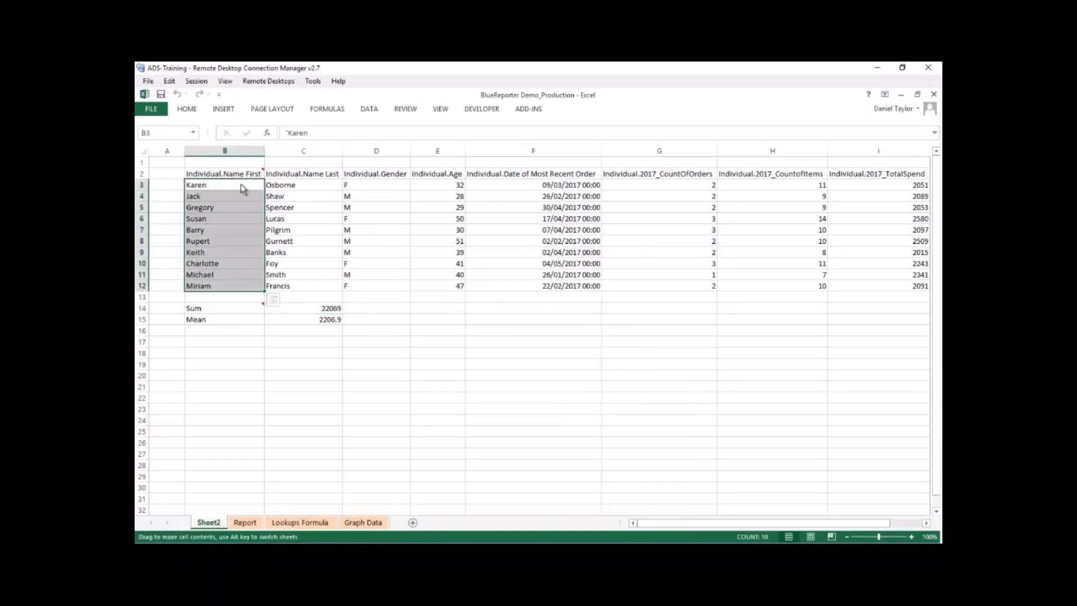
pyautogui.click(318, 308)
pyautogui.click(306, 321)
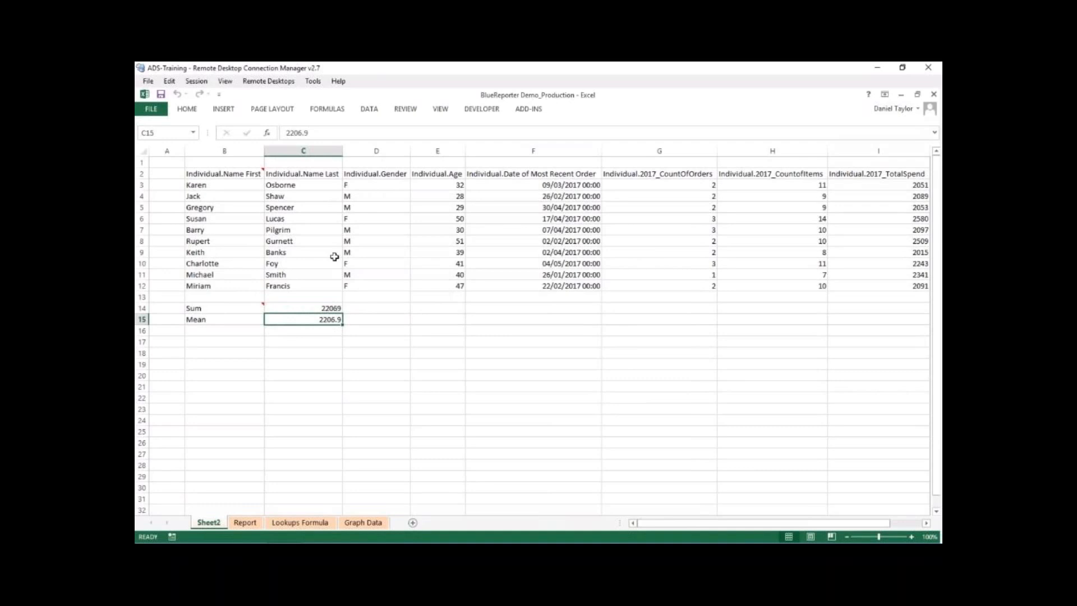
pyautogui.moveTo(891, 185); pyautogui.dragTo(899, 287)
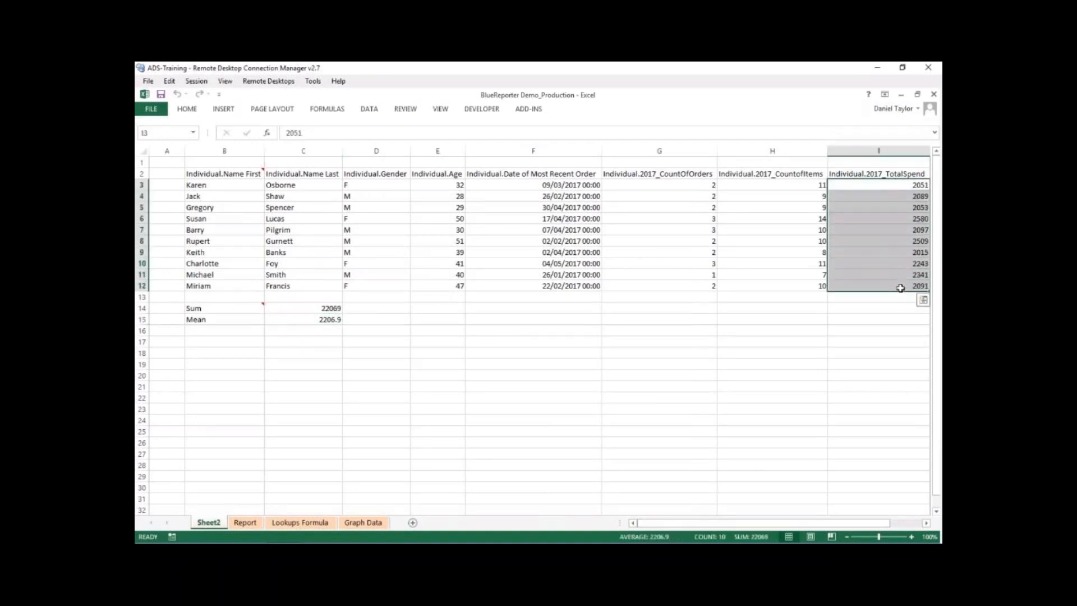
pyautogui.click(892, 241)
pyautogui.click(316, 318)
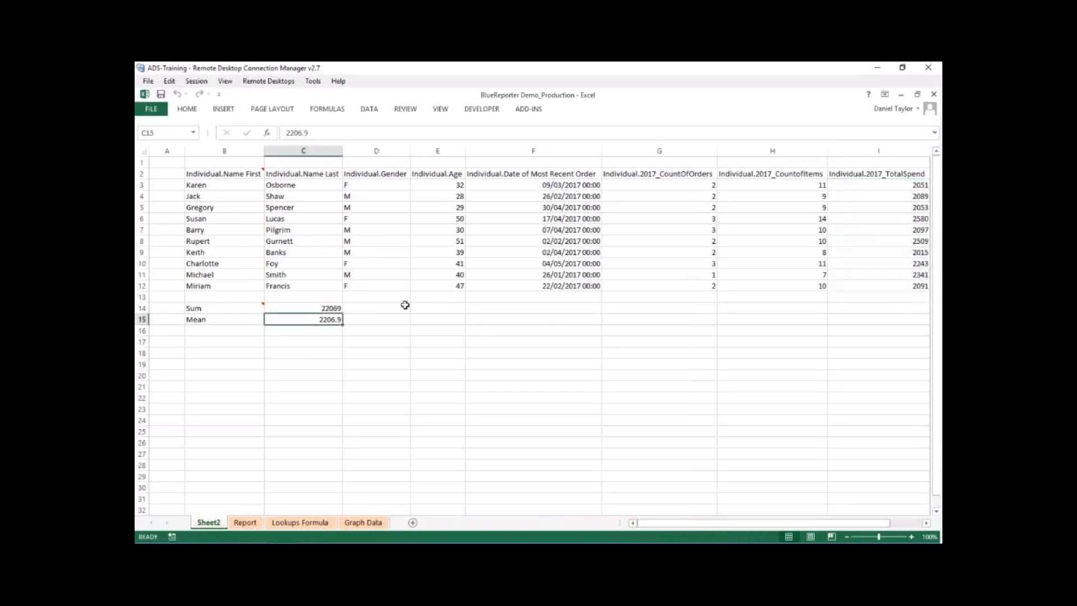
# - Start a new report element at cell B17 using the ADS-TRAINING/ADSIP2 database view as its source
pyautogui.click(247, 342)
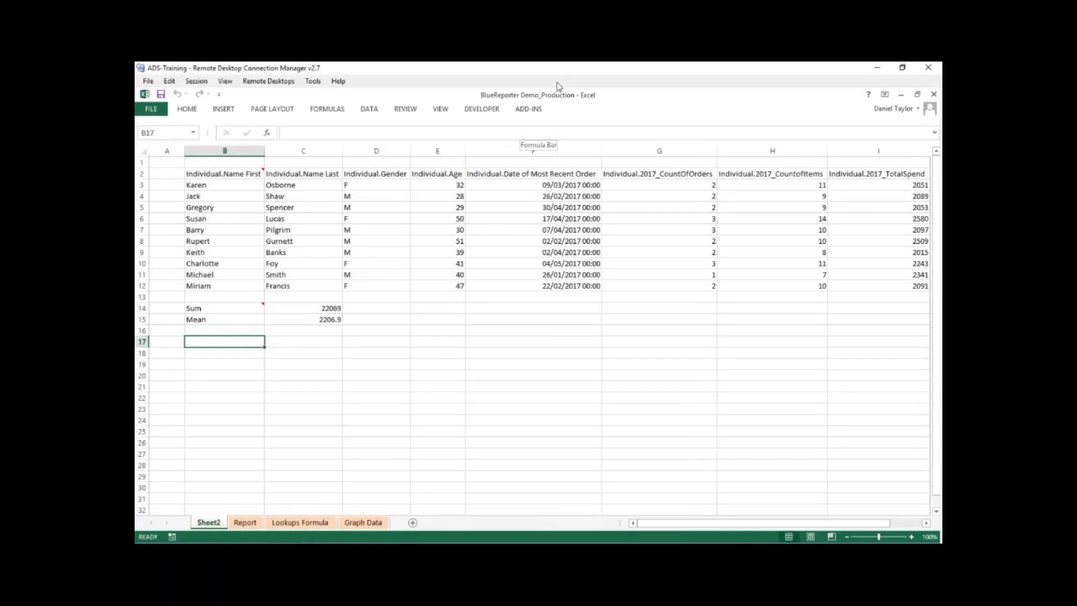
pyautogui.click(528, 110)
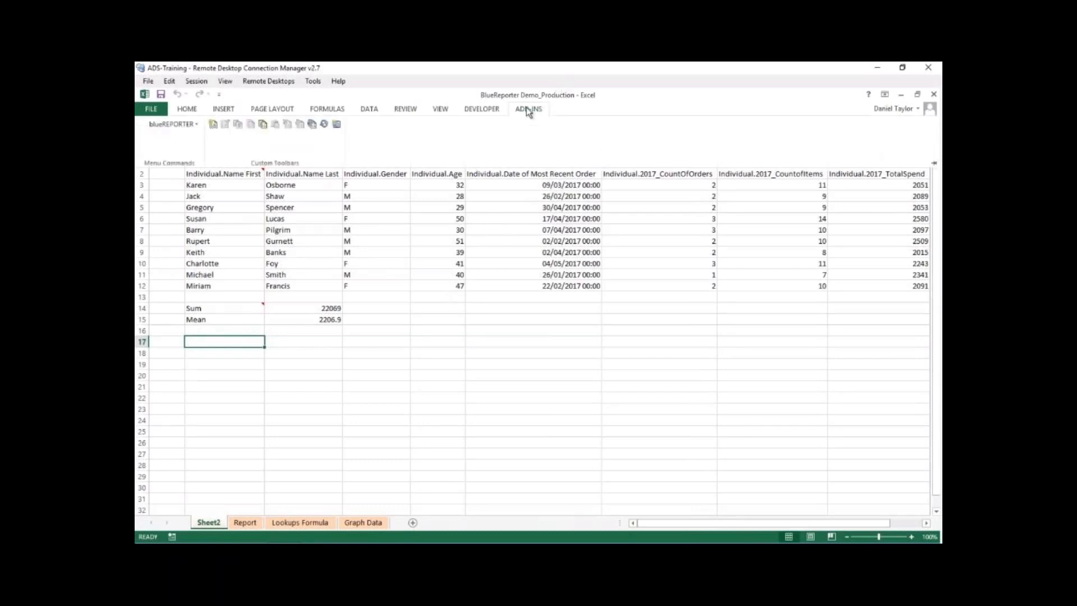
pyautogui.click(214, 125)
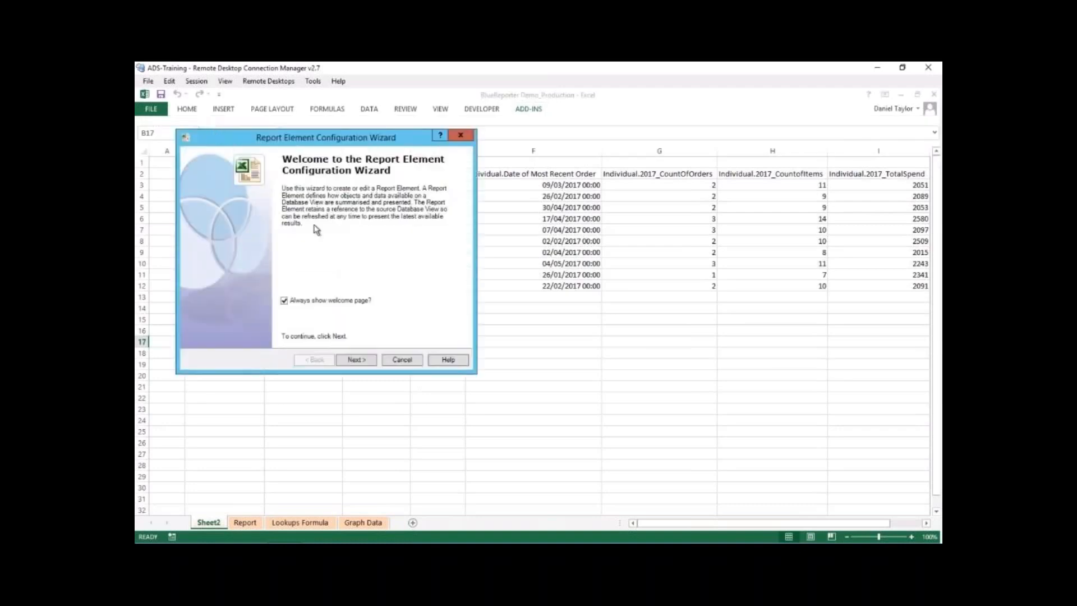
pyautogui.click(365, 360)
pyautogui.click(270, 275)
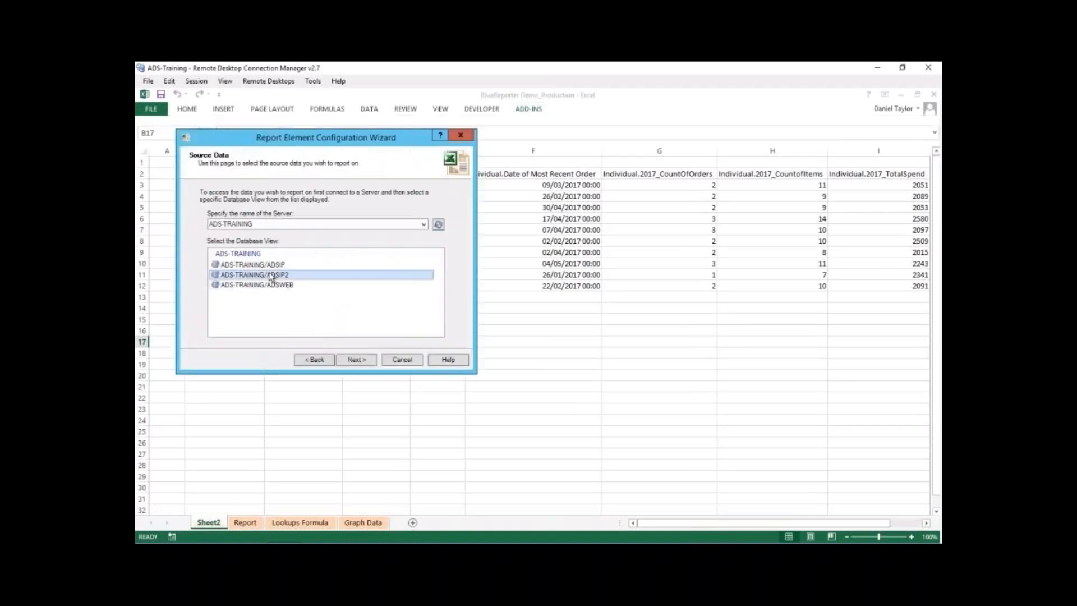
pyautogui.click(366, 361)
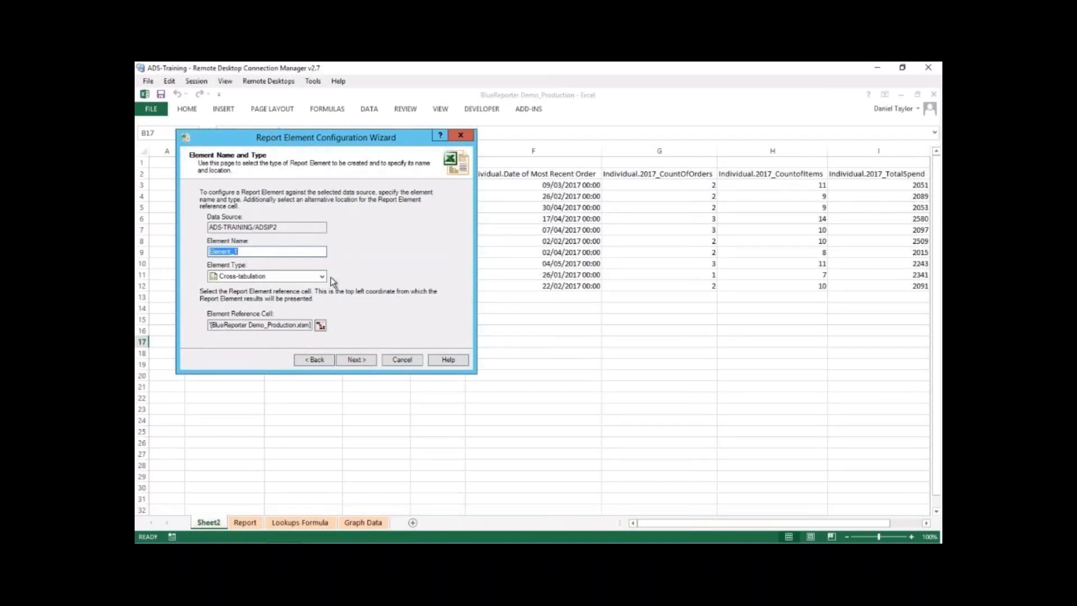
# - Name the element 2017Items, set its type to Cross-tabulation and continue to the table settings
pyautogui.write('2017Items')
pyautogui.click(312, 276)
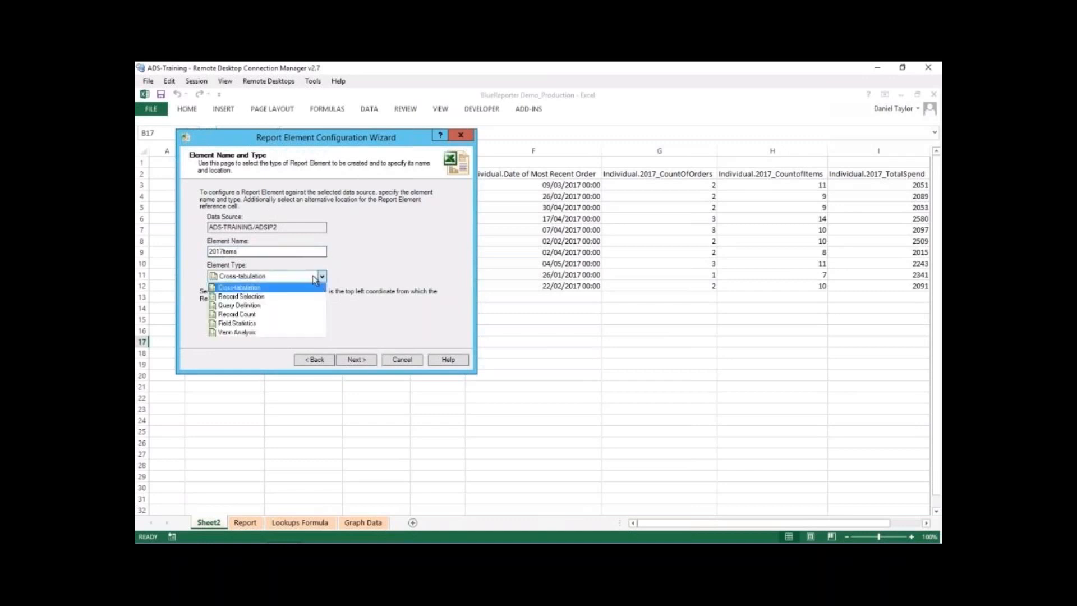
pyautogui.click(248, 287)
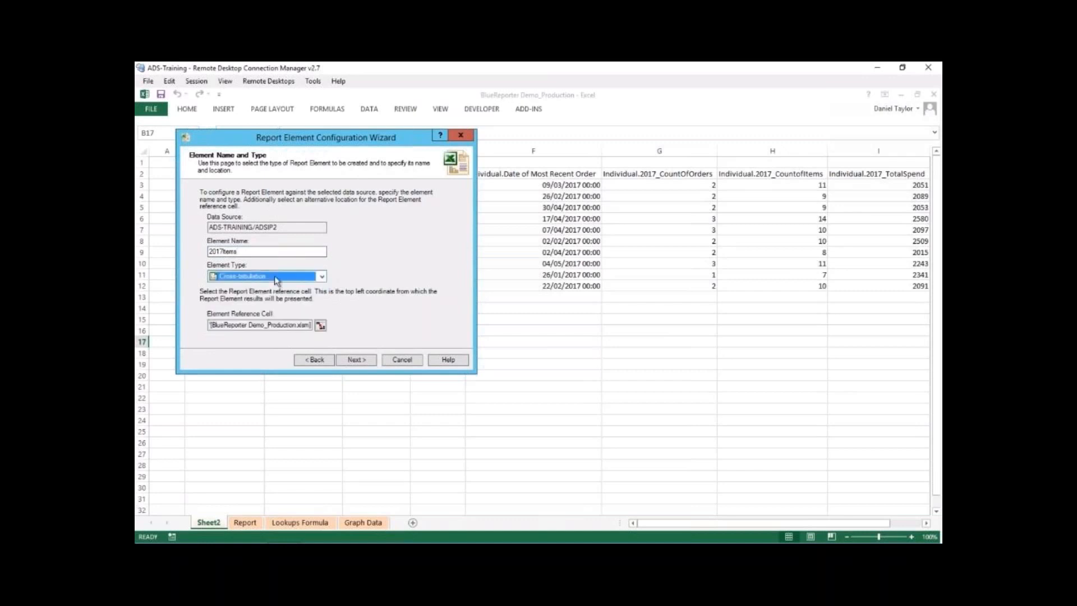
pyautogui.click(364, 360)
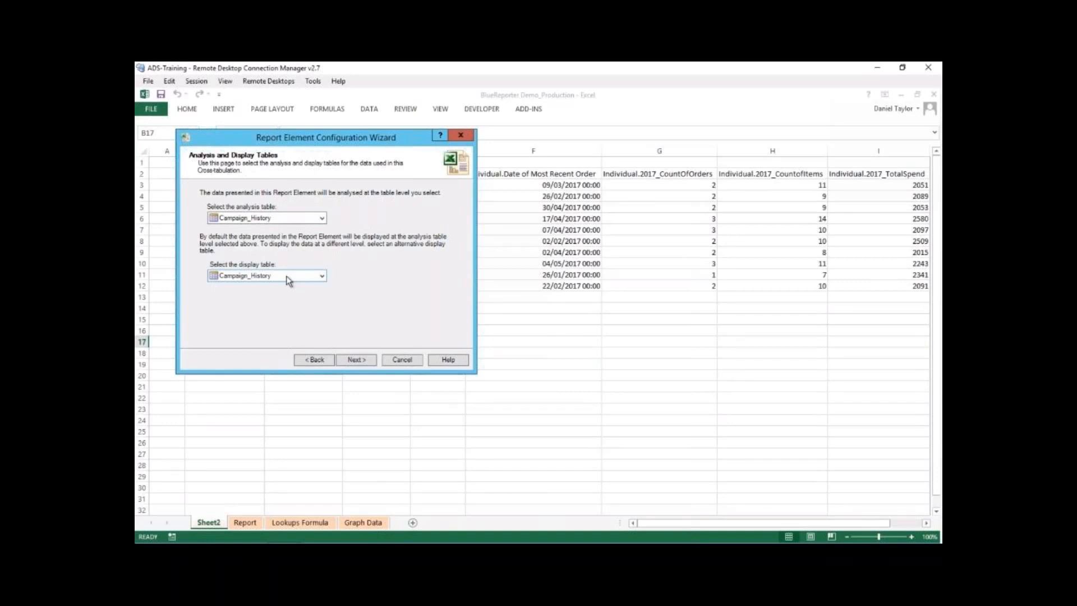
# - Choose Item as the analysis and display table and continue to the row dimensions
pyautogui.click(280, 218)
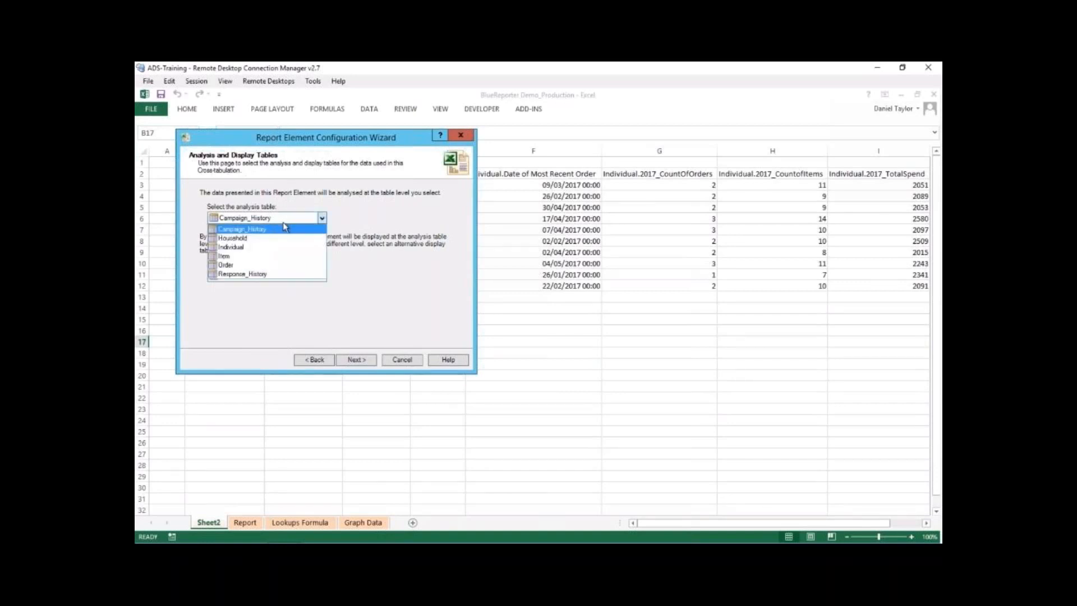
pyautogui.click(277, 256)
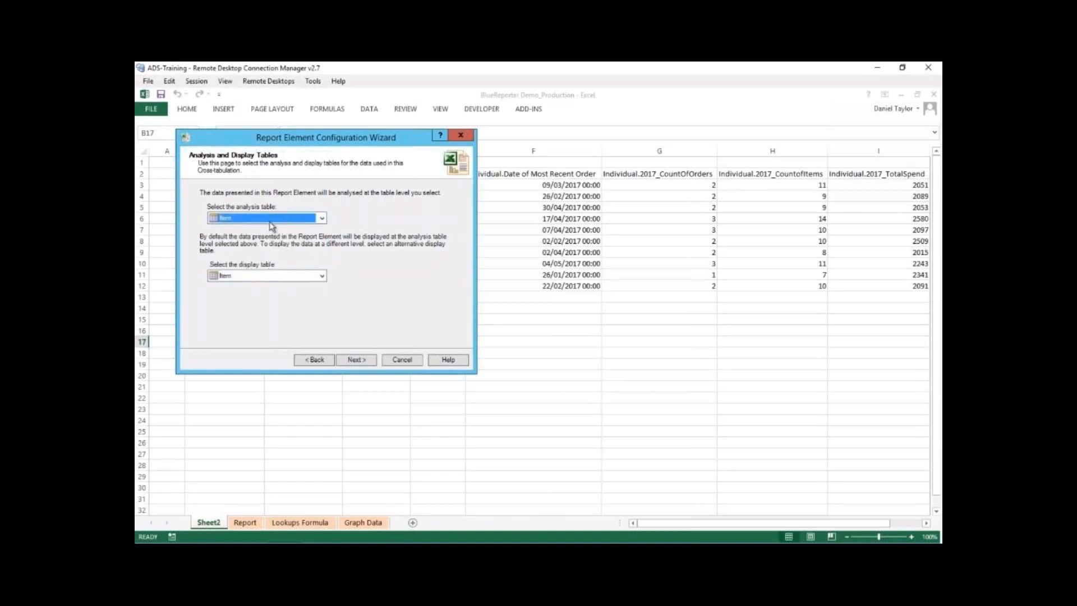
pyautogui.click(357, 359)
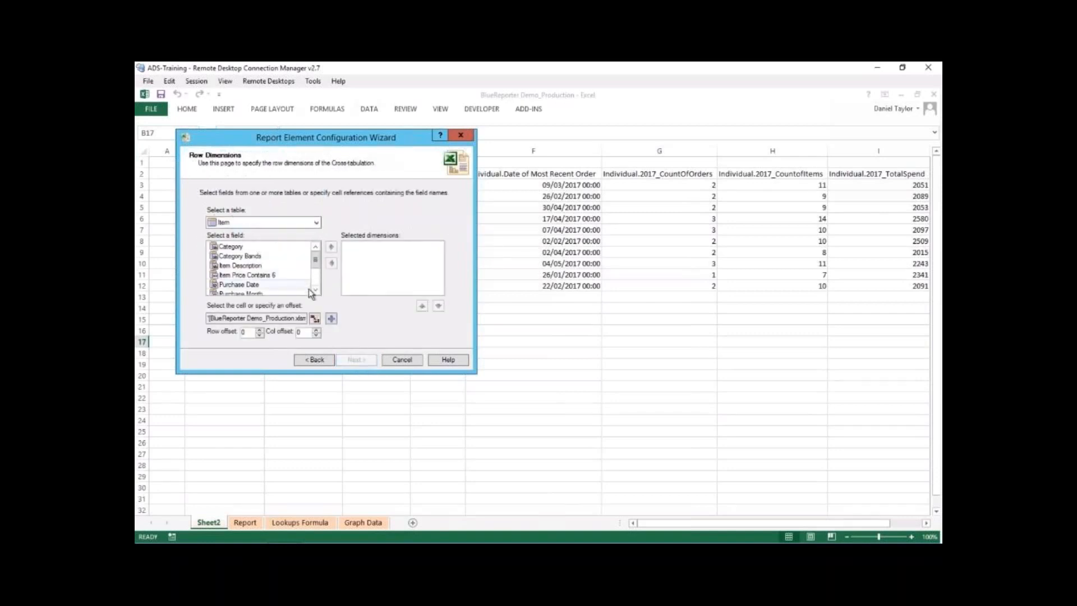
# - Look through the Item table's fields and add Item Description as a row dimension
pyautogui.click(316, 291)
pyautogui.click(316, 291)
pyautogui.click(316, 291)
pyautogui.click(316, 290)
pyautogui.click(317, 290)
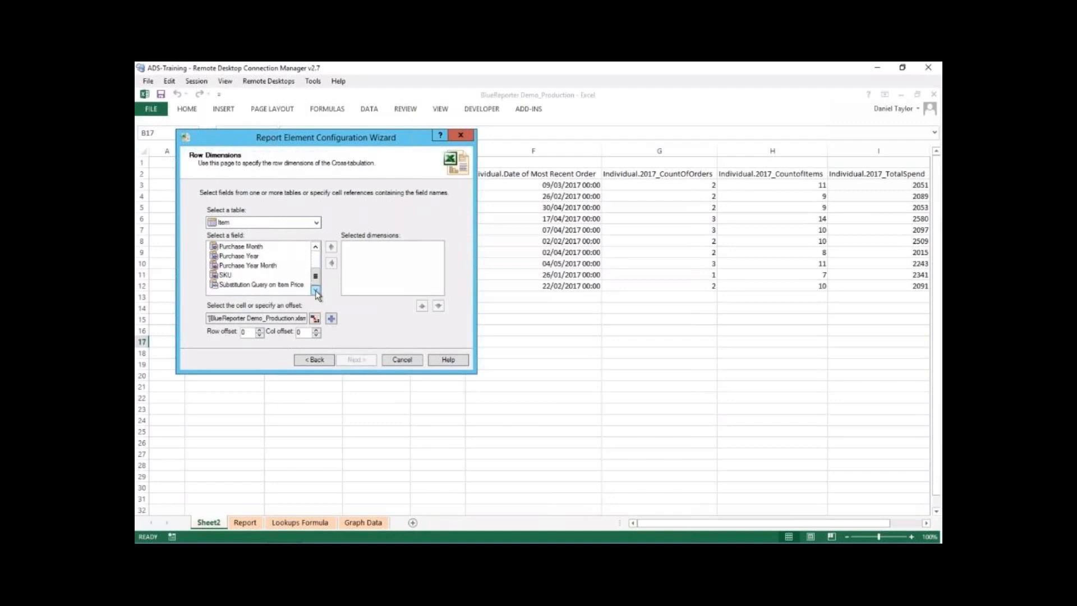
pyautogui.click(316, 247)
pyautogui.click(315, 246)
pyautogui.click(316, 246)
pyautogui.click(316, 247)
pyautogui.click(316, 247)
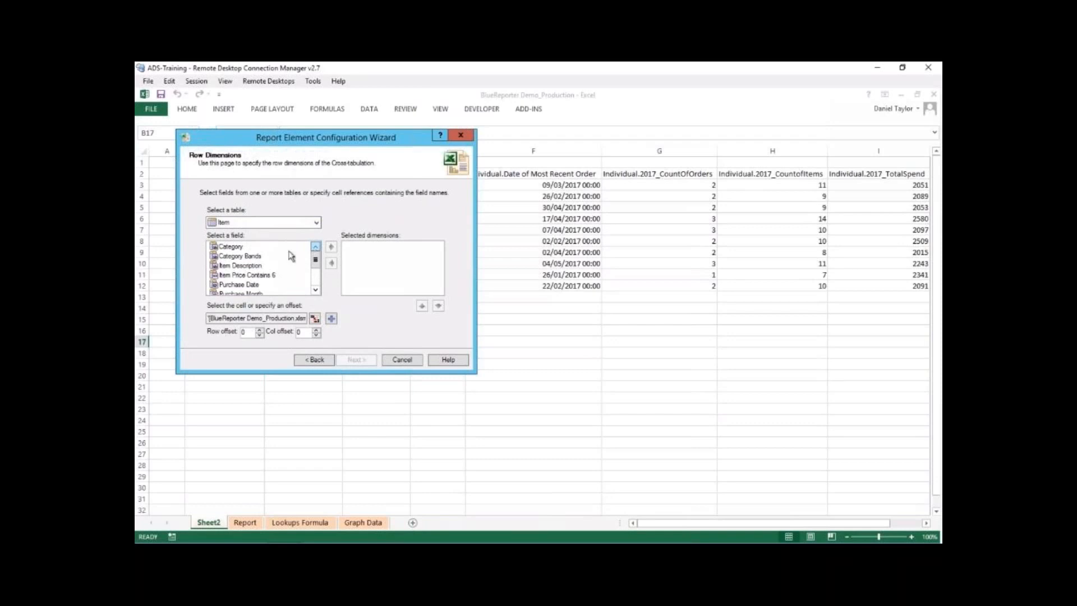
pyautogui.click(249, 266)
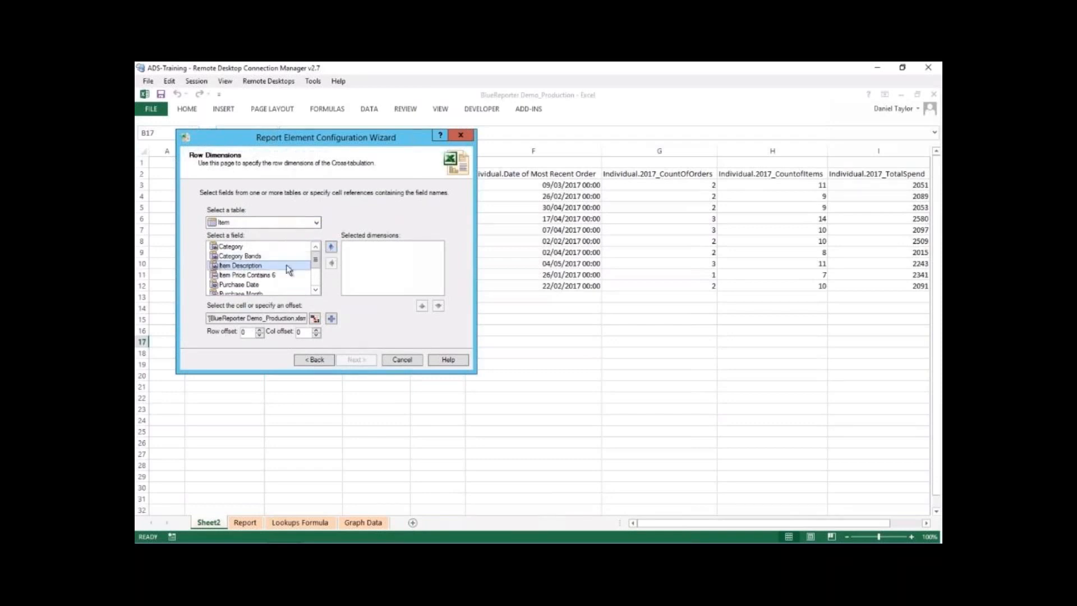
pyautogui.click(332, 249)
# - Add Category, Purchase Date and Purchase Year as further row dimensions
pyautogui.click(237, 246)
pyautogui.click(330, 247)
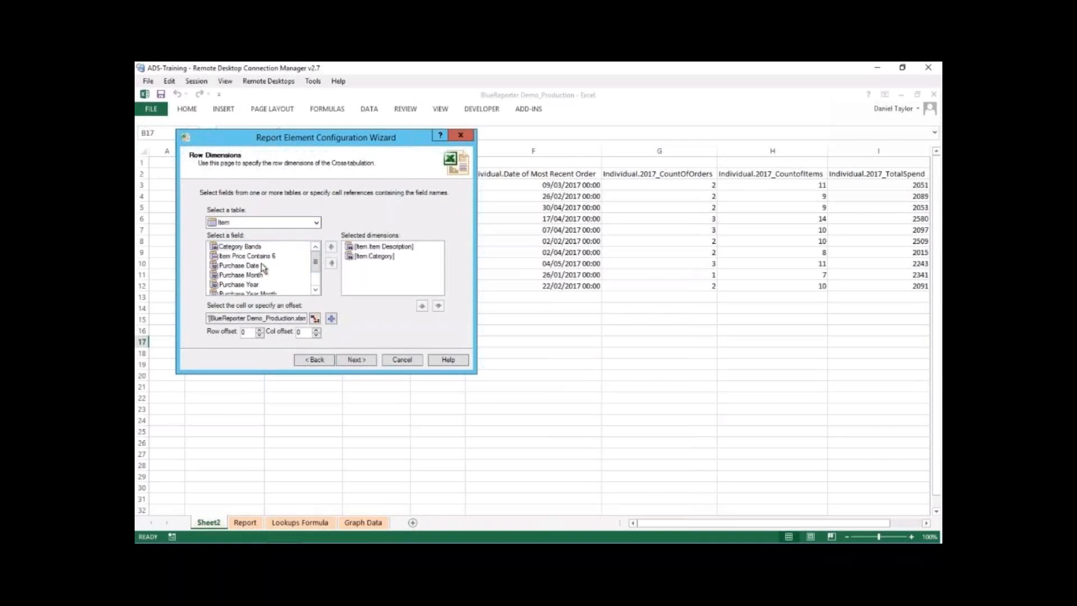
pyautogui.click(247, 265)
pyautogui.click(331, 247)
pyautogui.click(239, 275)
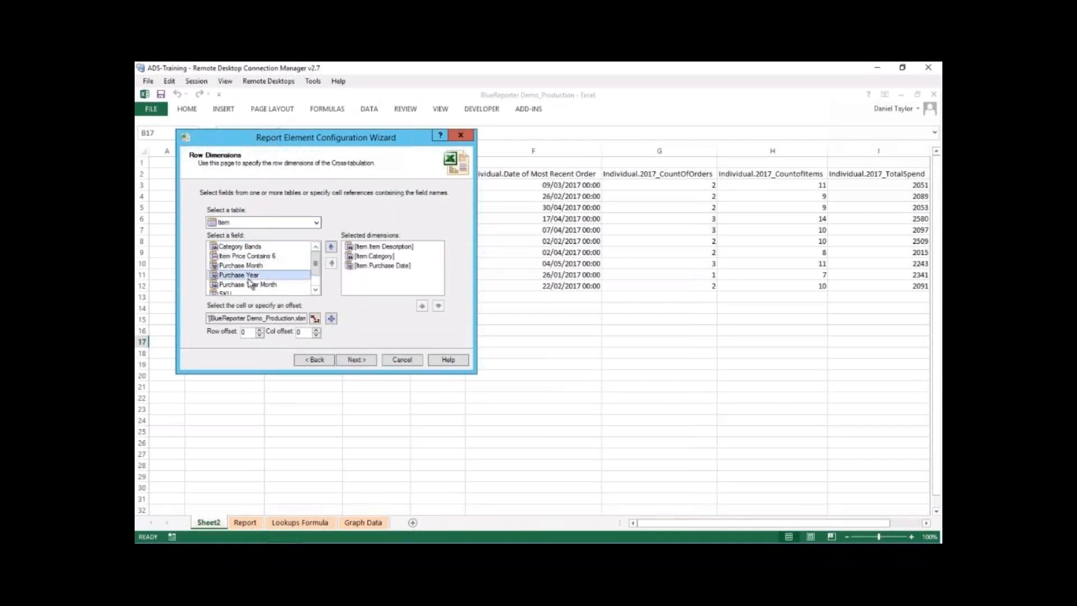
pyautogui.click(331, 247)
pyautogui.click(261, 274)
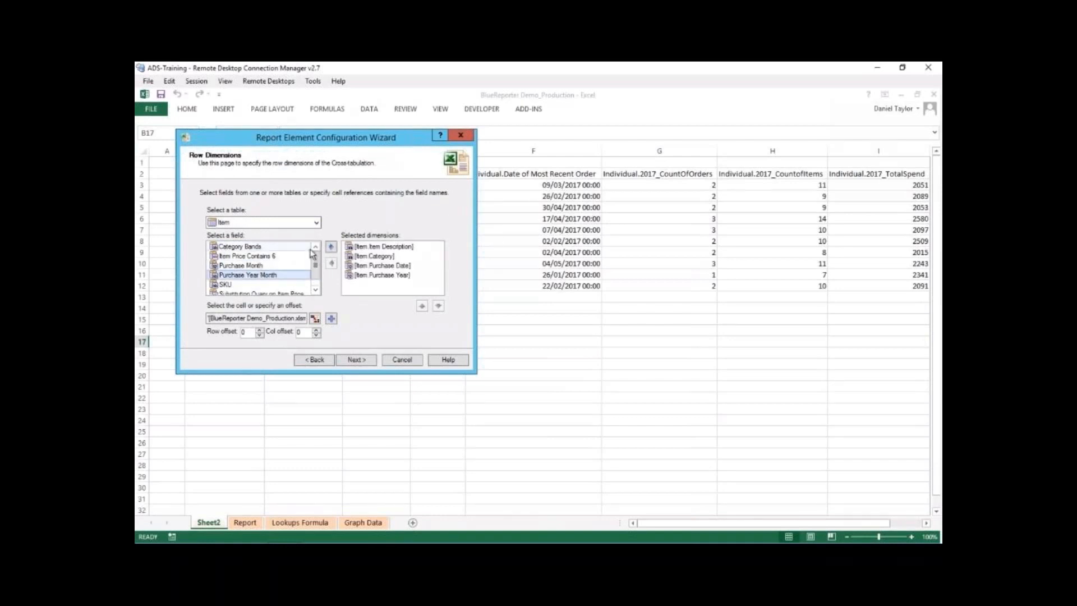
# - Reorder the row dimensions by moving Purchase Year up and back down the selection
pyautogui.click(369, 276)
pyautogui.click(422, 305)
pyautogui.click(422, 305)
pyautogui.click(422, 306)
pyautogui.click(438, 306)
pyautogui.click(438, 306)
# - Remove the extra row dimensions, leaving only Item Description selected
pyautogui.doubleClick(356, 267)
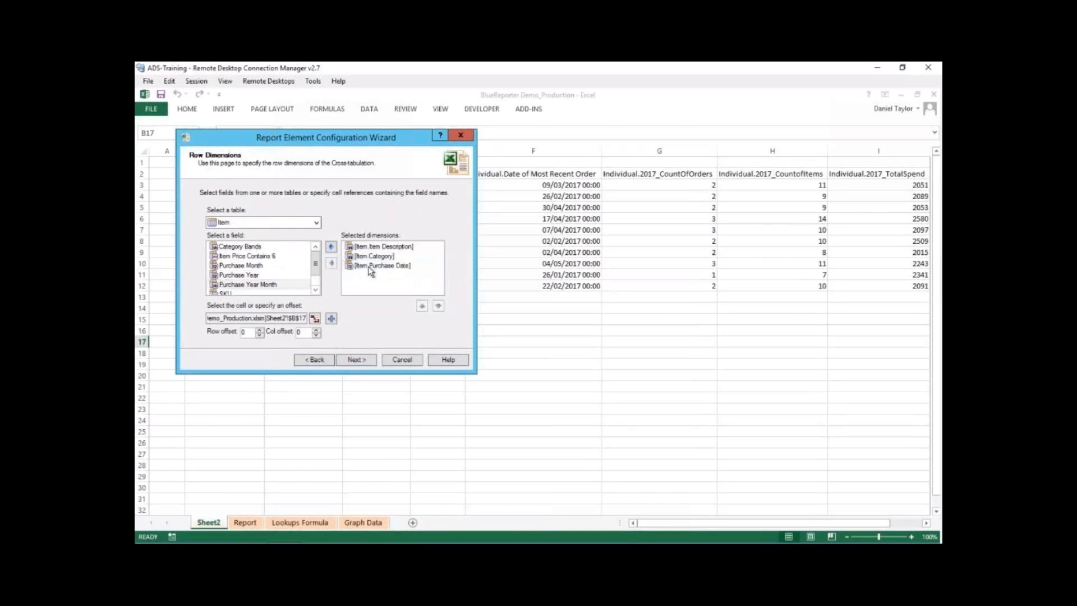
pyautogui.doubleClick(356, 267)
pyautogui.click(375, 258)
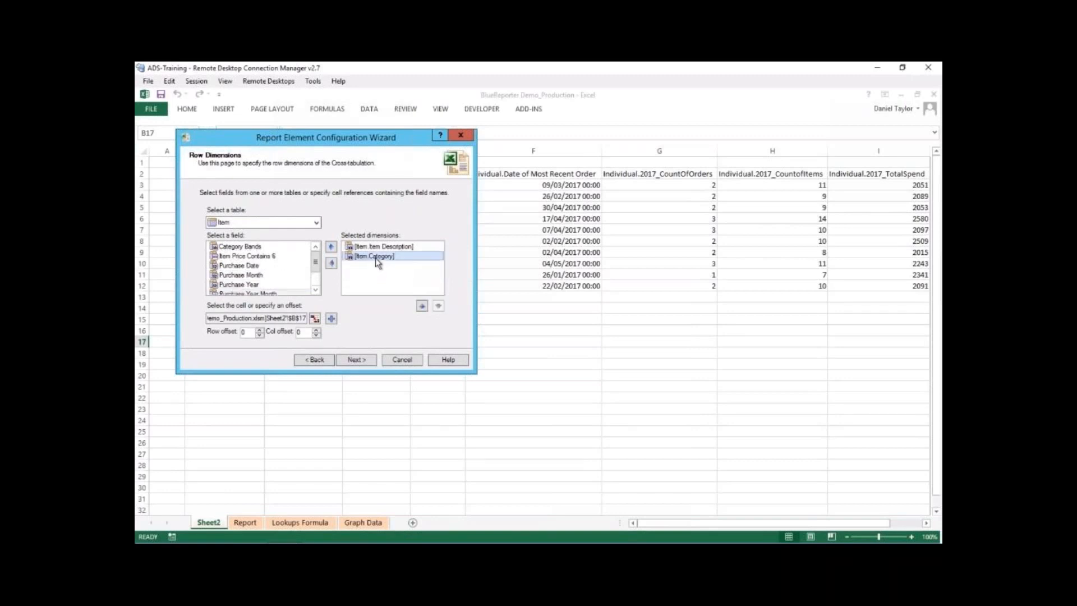
pyautogui.doubleClick(361, 257)
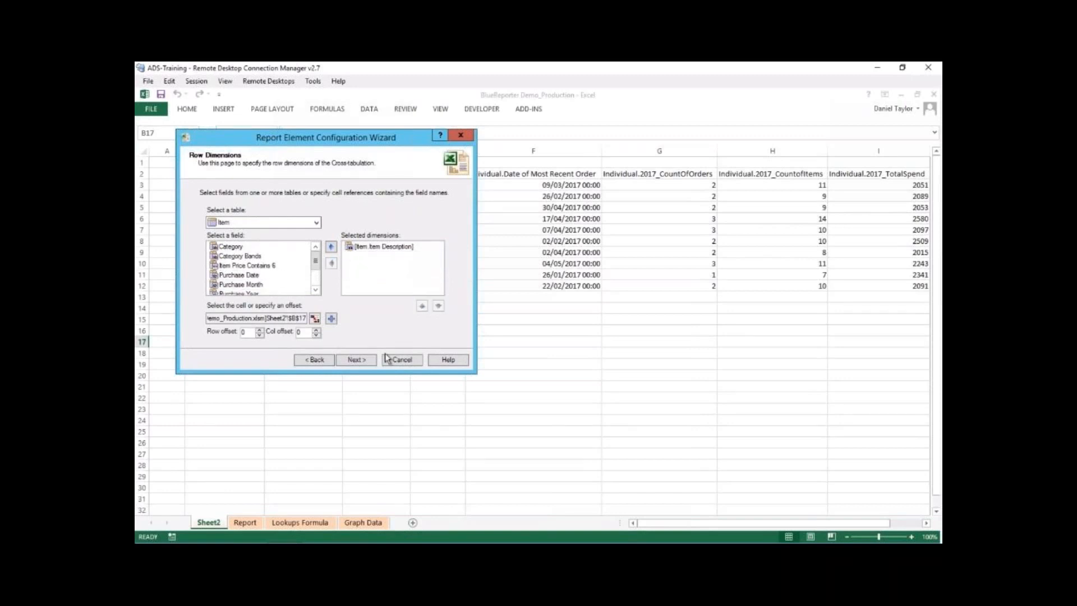
# - Keep count() as the only summary measure and continue to the analysis table dataset
pyautogui.click(365, 360)
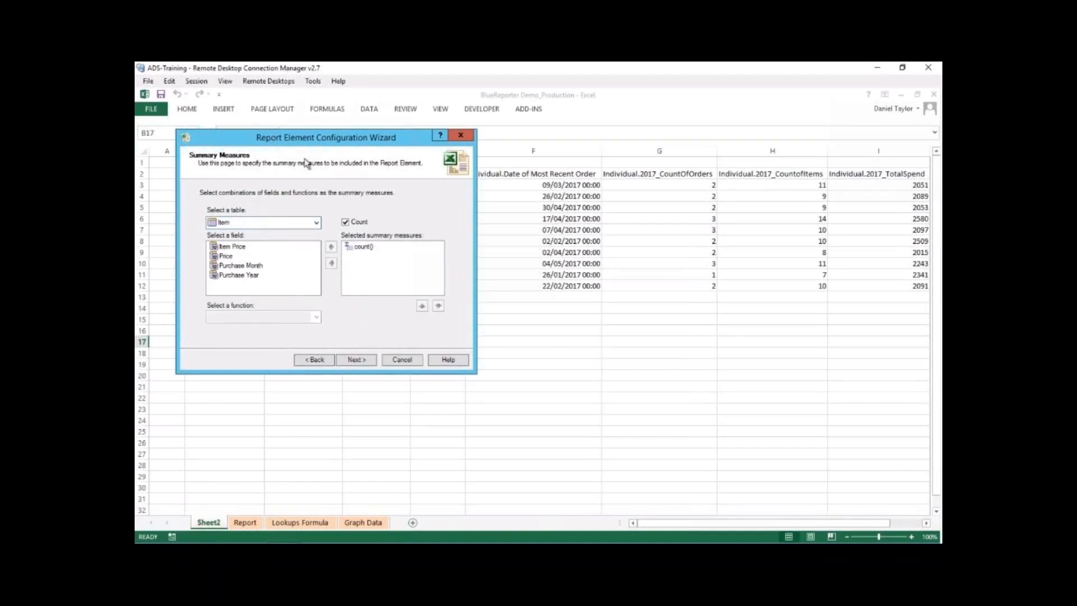
pyautogui.moveTo(318, 143); pyautogui.dragTo(326, 145)
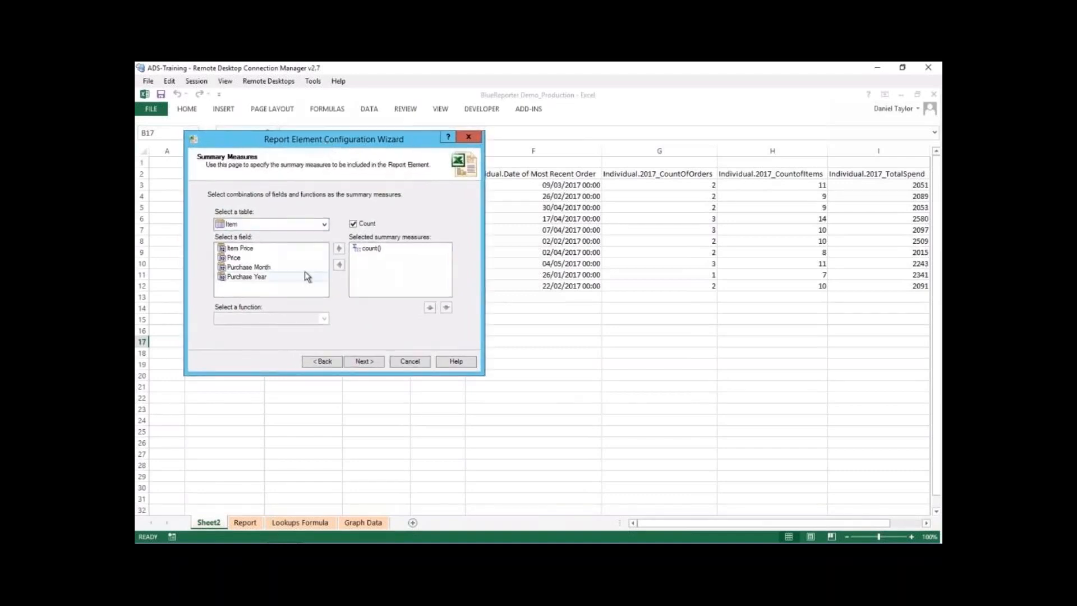
pyautogui.click(362, 361)
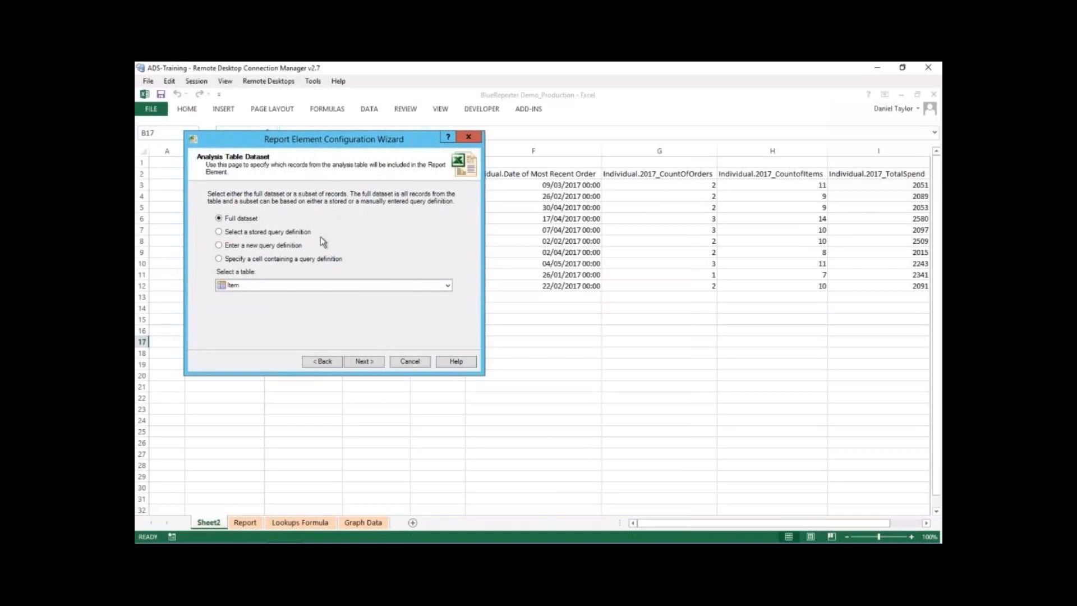
# - Restrict the analysis dataset with a new query definition on the Item table's Purchase Year field
pyautogui.click(225, 246)
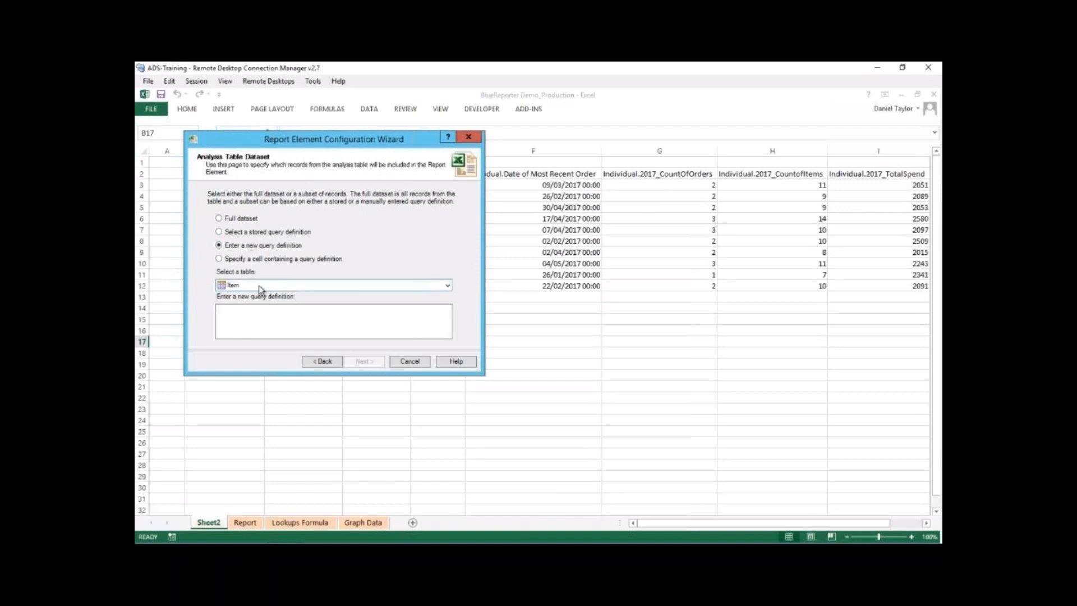
pyautogui.click(262, 317)
pyautogui.write('[')
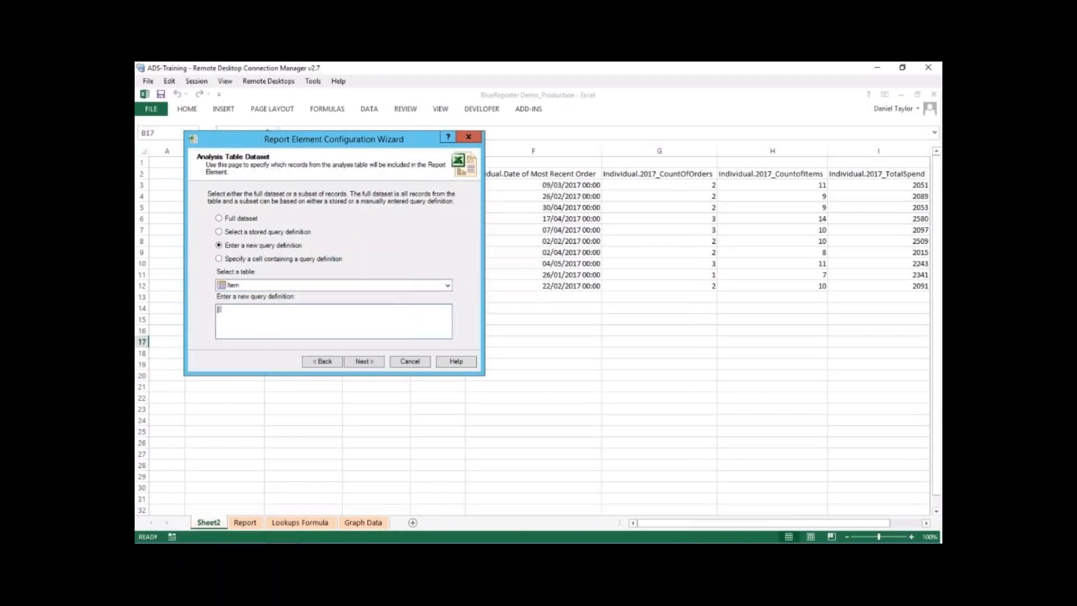
pyautogui.write('Item].Purchase Year] = "2017')
pyautogui.click(359, 361)
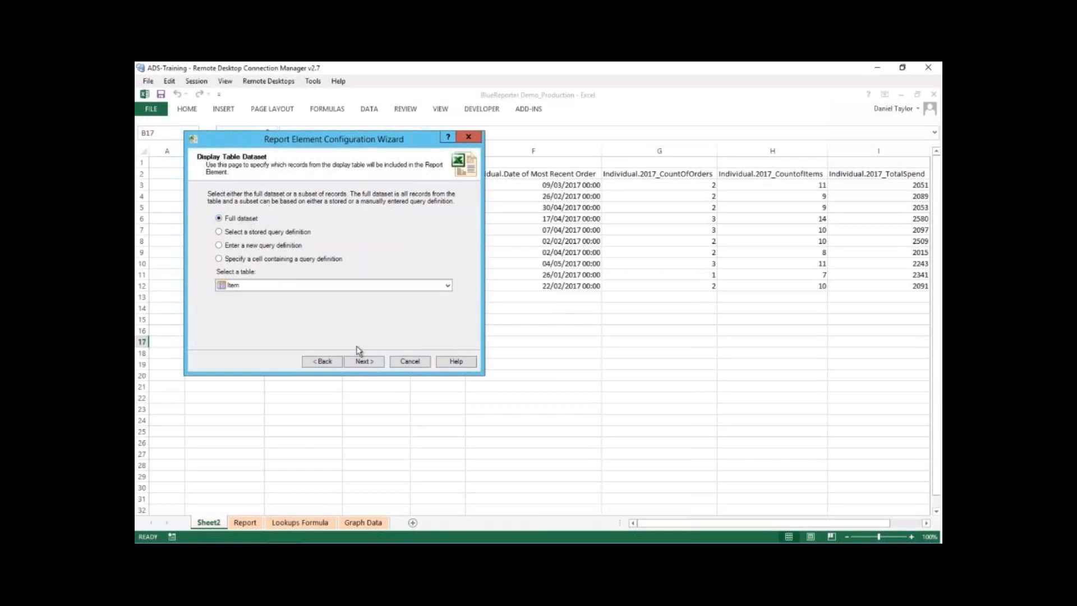
# - Keep the full display dataset and exclude uncategorised values and unpopulated rows from the cross-tabulation
pyautogui.click(361, 362)
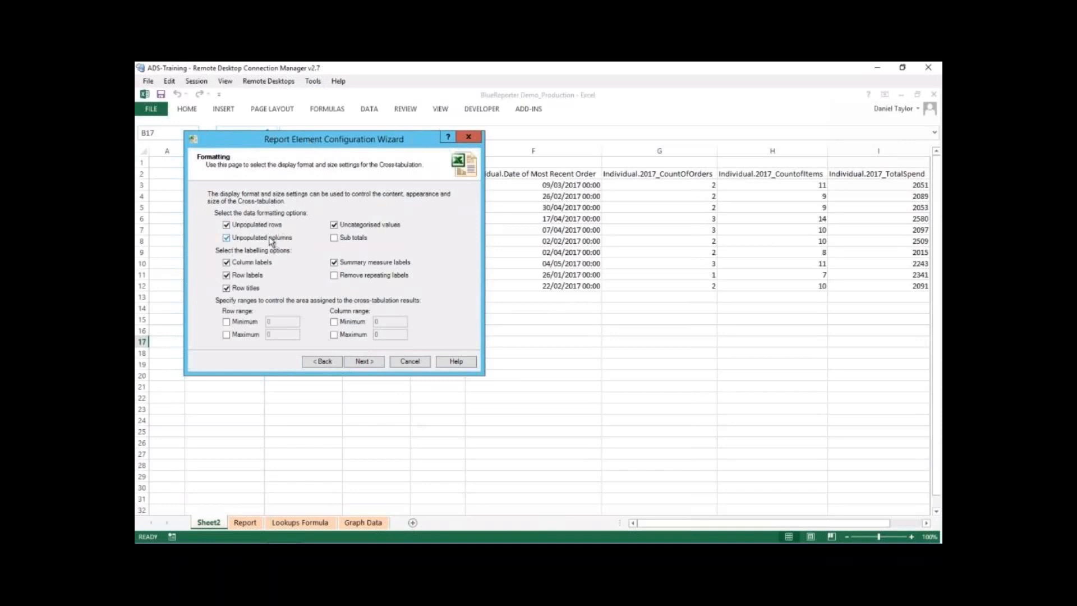
pyautogui.click(355, 227)
pyautogui.click(234, 225)
# - Accept the element summary, create the 2017Items cross-tabulation and close the wizard
pyautogui.click(373, 361)
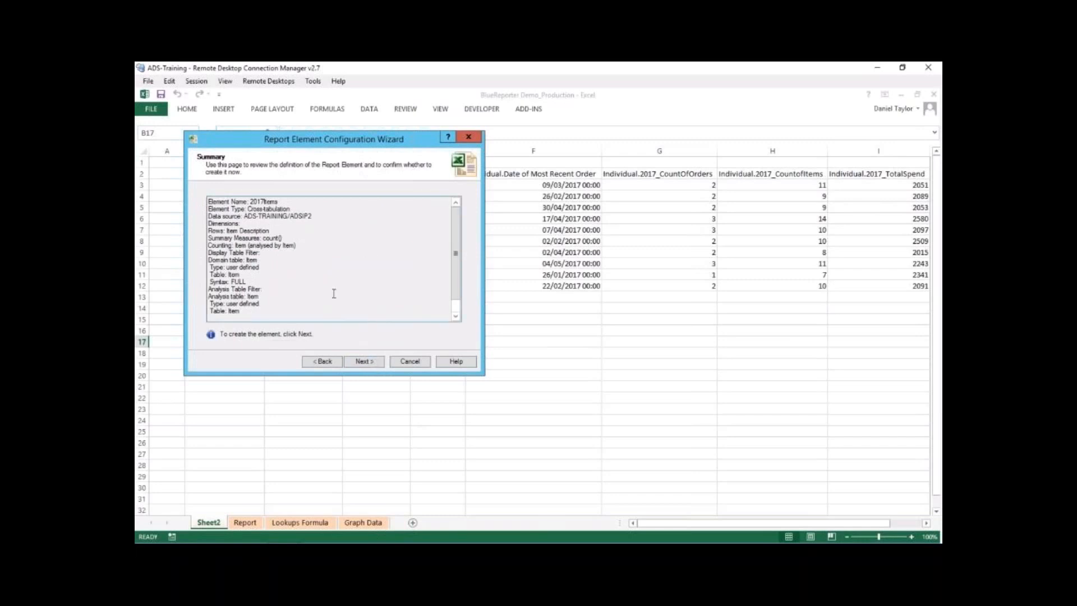
pyautogui.click(362, 363)
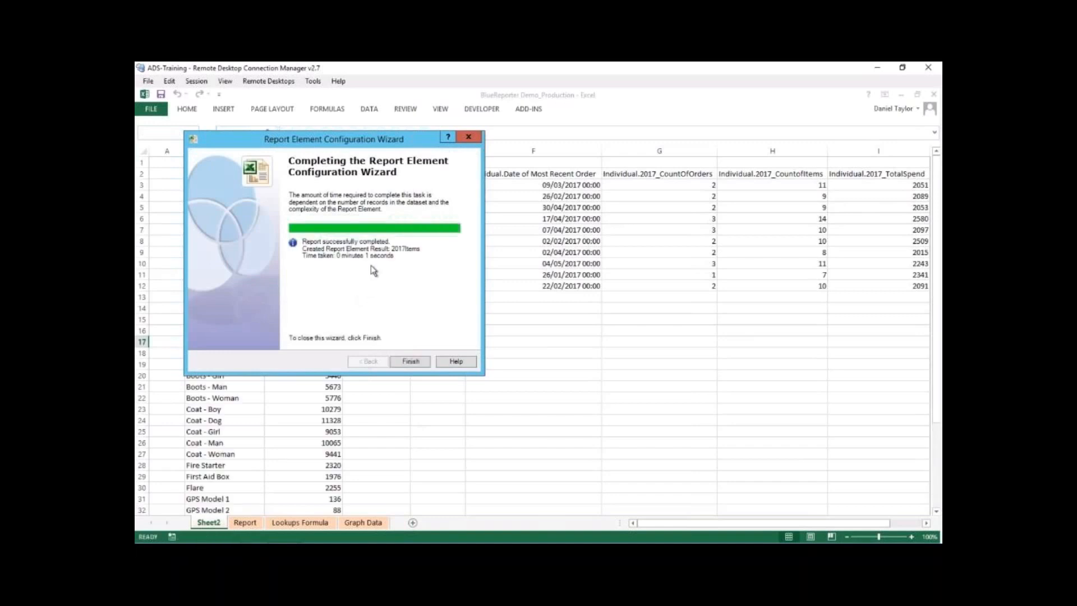
pyautogui.click(411, 362)
# - Apply a green-yellow-red colour scale to the item counts in C18:C42
pyautogui.scroll(-1, 442, 328)
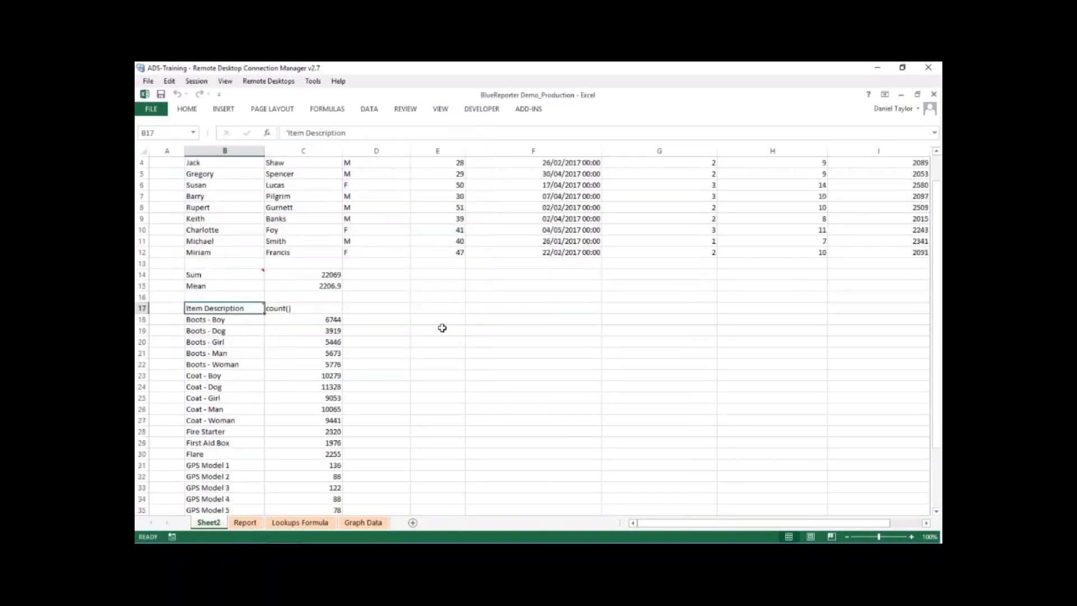
pyautogui.scroll(-1, 442, 327)
pyautogui.scroll(-2, 442, 324)
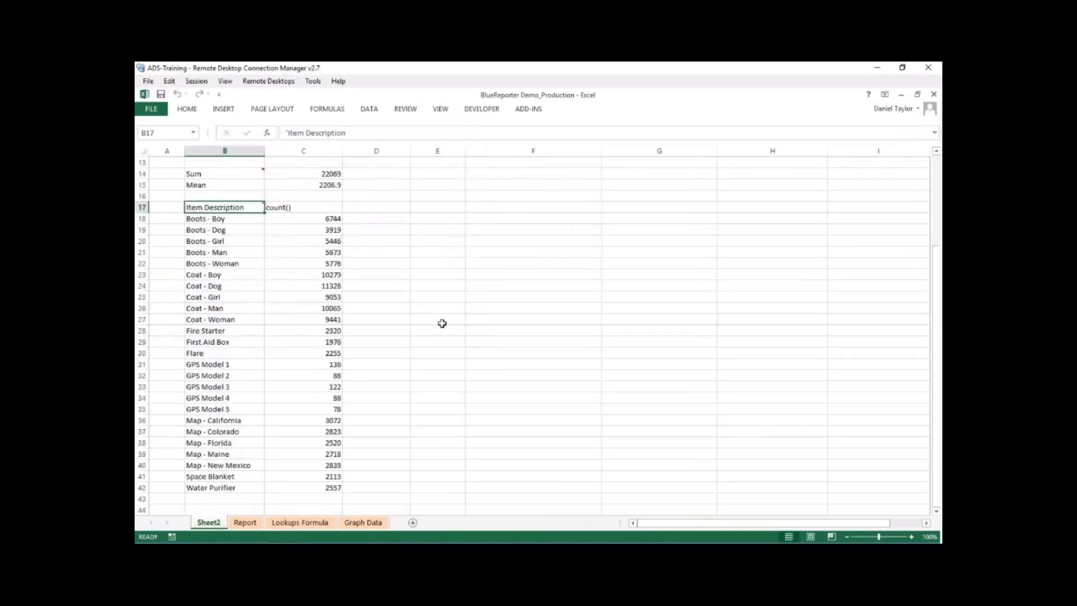
pyautogui.scroll(-1, 441, 323)
pyautogui.scroll(1, 441, 323)
pyautogui.click(290, 217)
pyautogui.moveTo(289, 217); pyautogui.dragTo(281, 488)
pyautogui.click(365, 286)
pyautogui.moveTo(293, 219)
pyautogui.mouseDown()
pyautogui.moveTo(314, 409)
pyautogui.moveTo(309, 488)
pyautogui.moveTo(310, 216)
pyautogui.mouseUp()
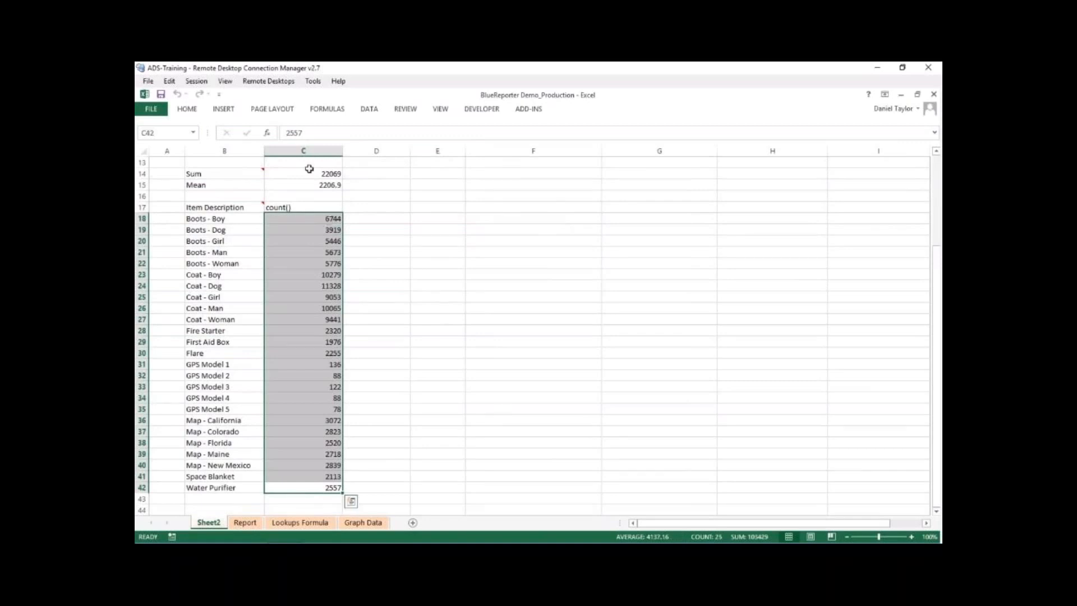
pyautogui.click(190, 109)
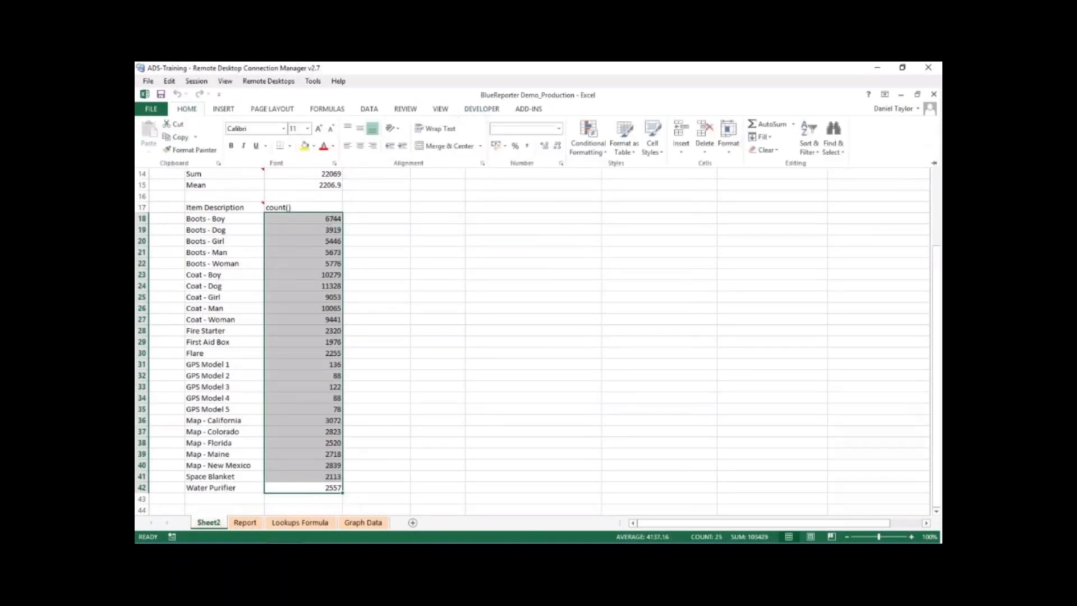
pyautogui.click(588, 138)
pyautogui.moveTo(645, 245)
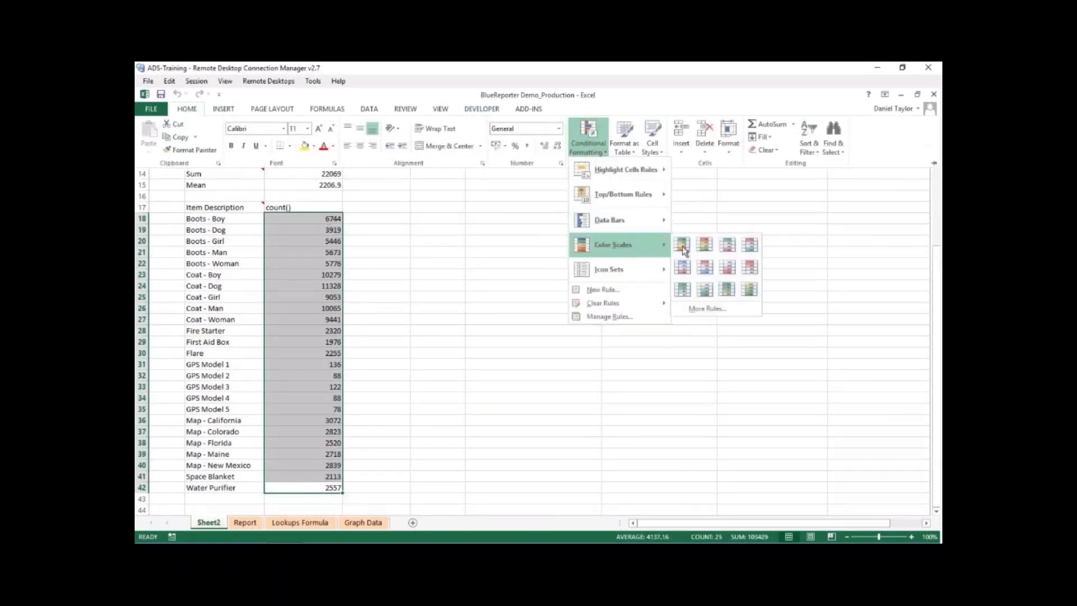
pyautogui.click(682, 246)
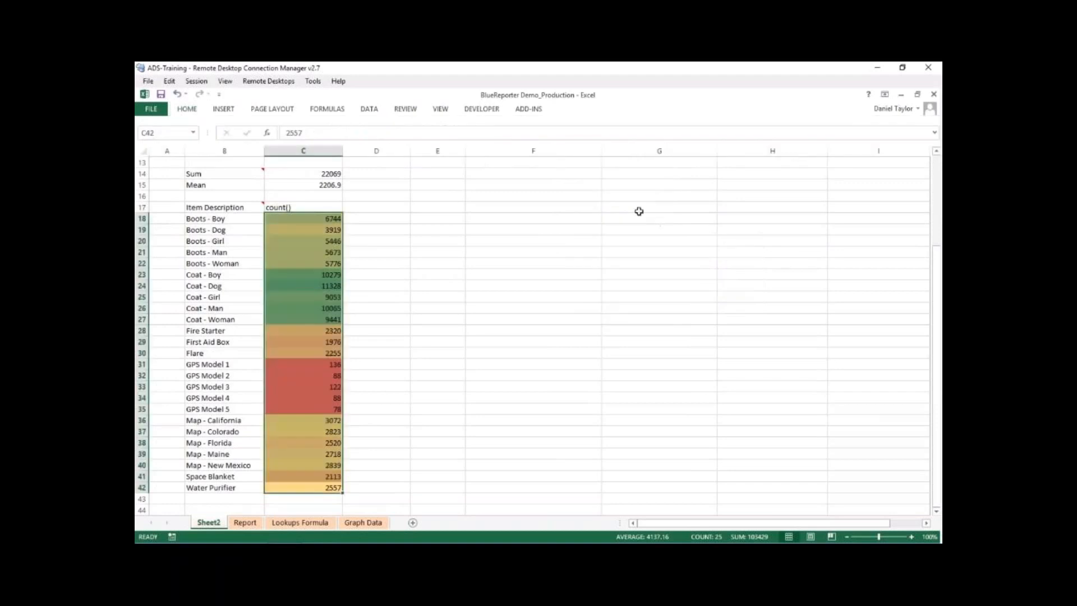
# - Examine the colour-scaled item counts for the coat rows in B23:C27 and the GPS model rows
pyautogui.click(530, 310)
pyautogui.moveTo(312, 274); pyautogui.dragTo(249, 319)
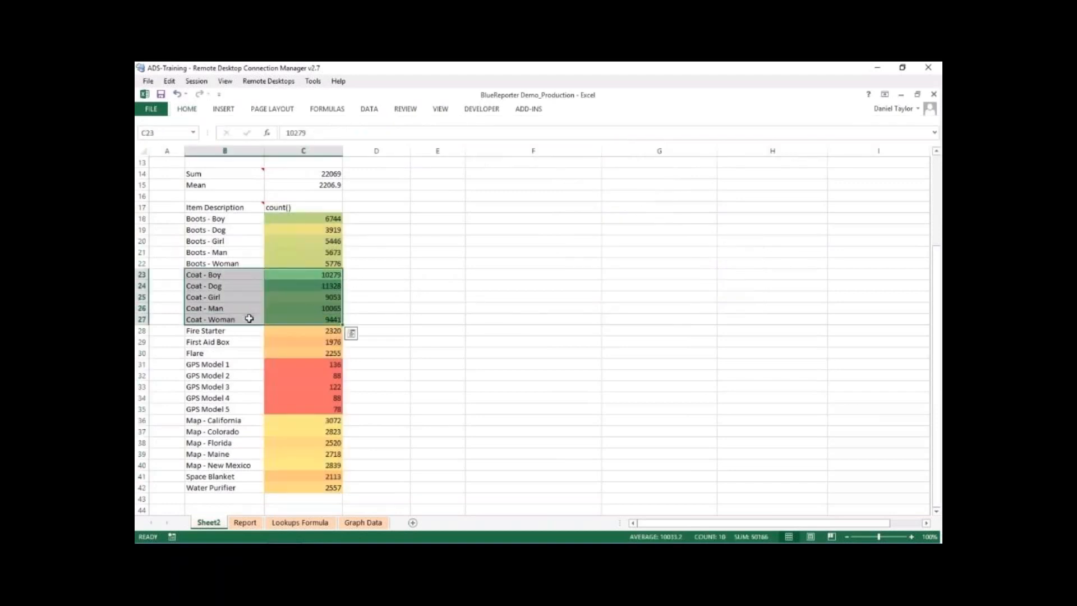
pyautogui.moveTo(230, 365)
pyautogui.mouseDown()
pyautogui.moveTo(302, 411)
pyautogui.moveTo(273, 365)
pyautogui.moveTo(248, 363)
pyautogui.mouseUp()
pyautogui.moveTo(340, 318); pyautogui.dragTo(247, 274)
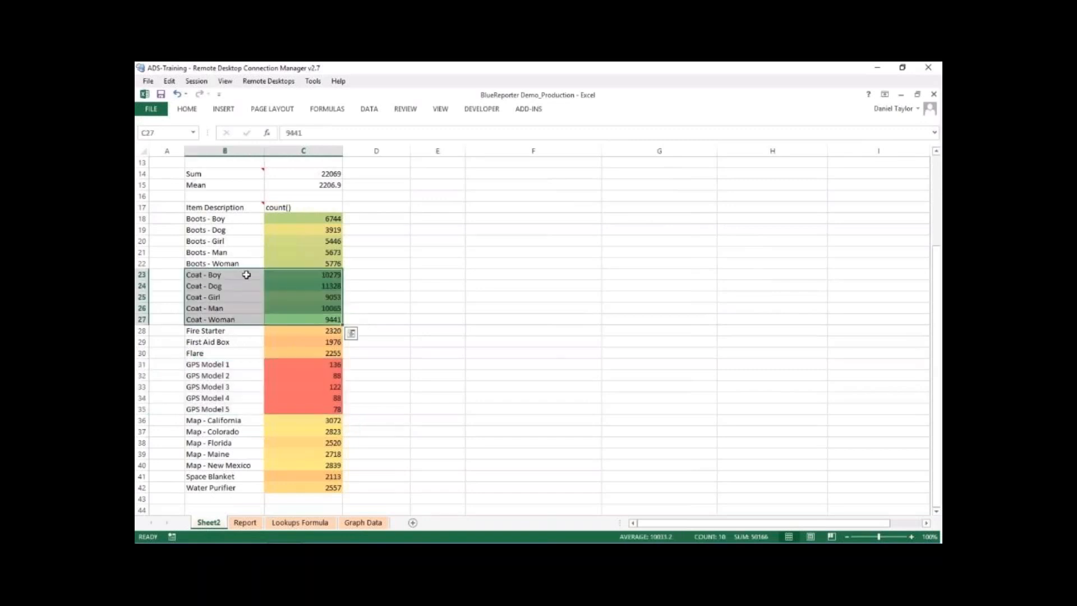
pyautogui.click(319, 276)
# - Start a new report element at cell E17 using the ADS-TRAINING/ADSIP2 database view as its source data
pyautogui.click(375, 219)
pyautogui.click(377, 209)
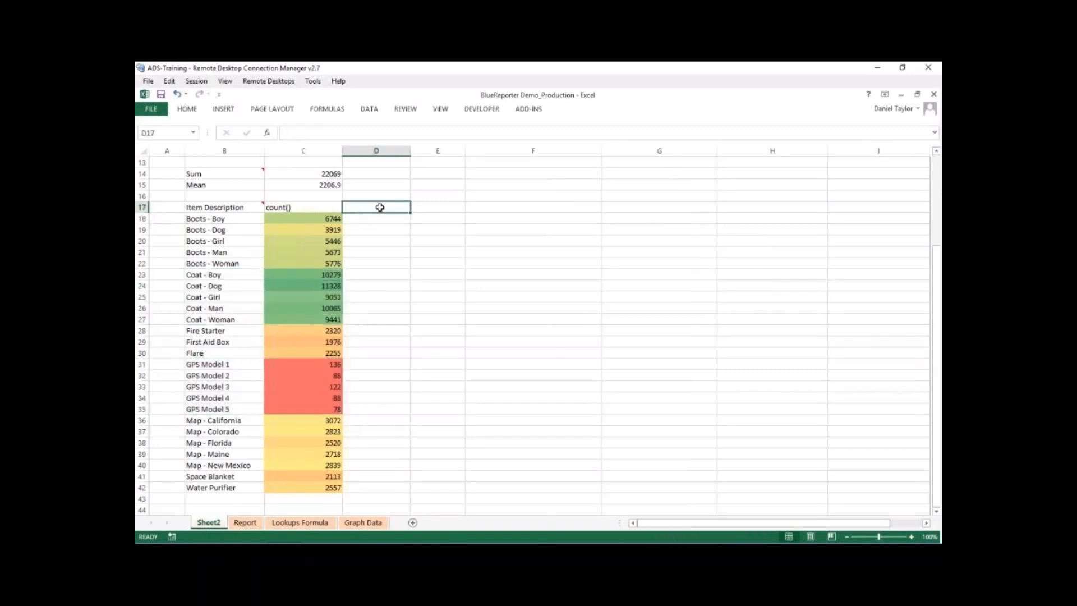
pyautogui.click(417, 206)
pyautogui.click(522, 110)
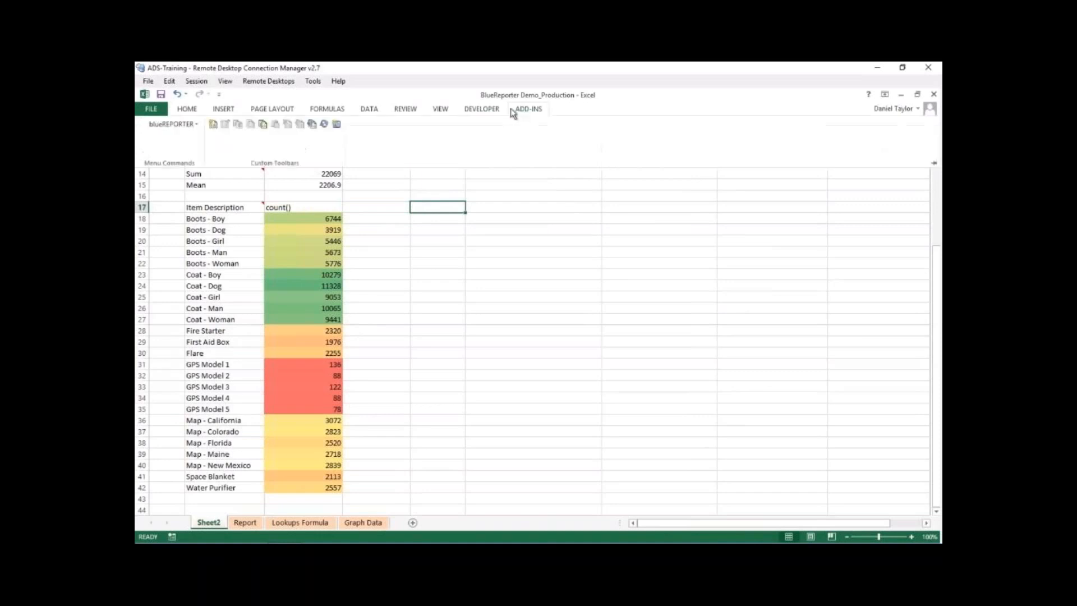
pyautogui.click(211, 125)
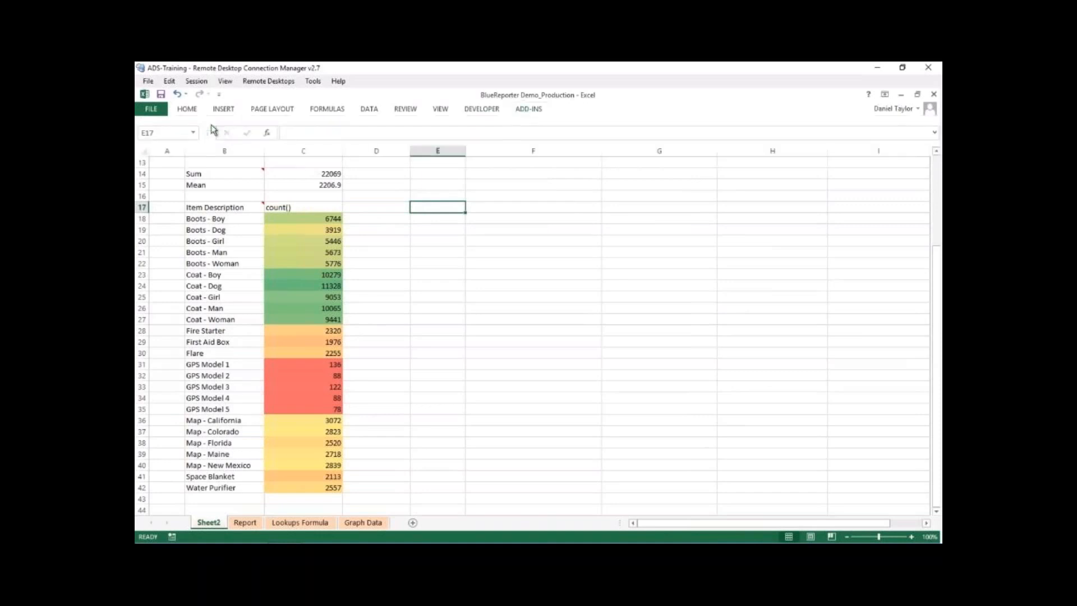
pyautogui.click(371, 374)
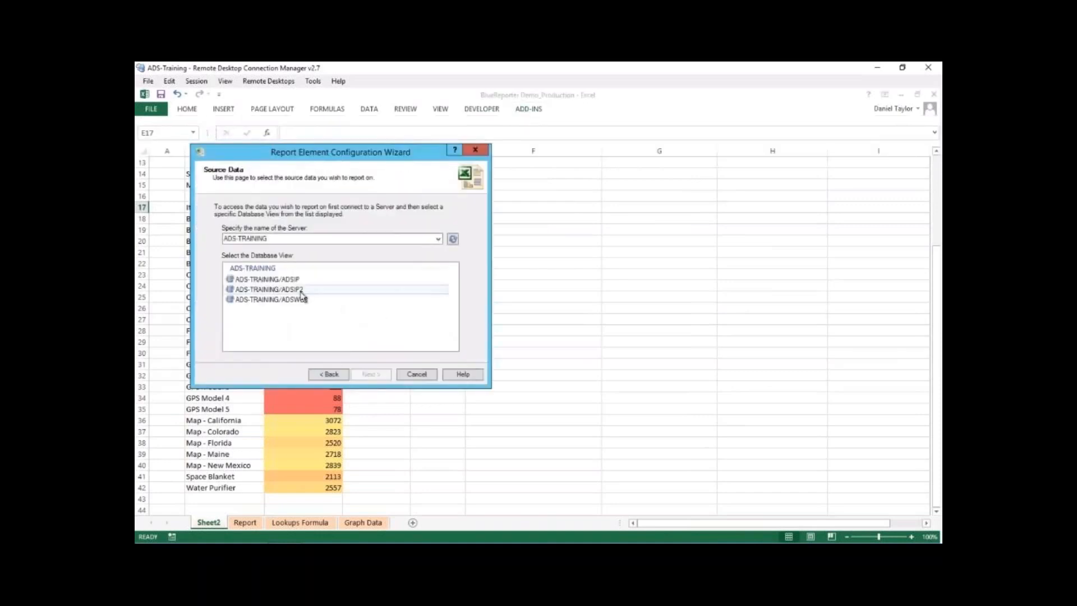
pyautogui.click(301, 289)
pyautogui.click(375, 373)
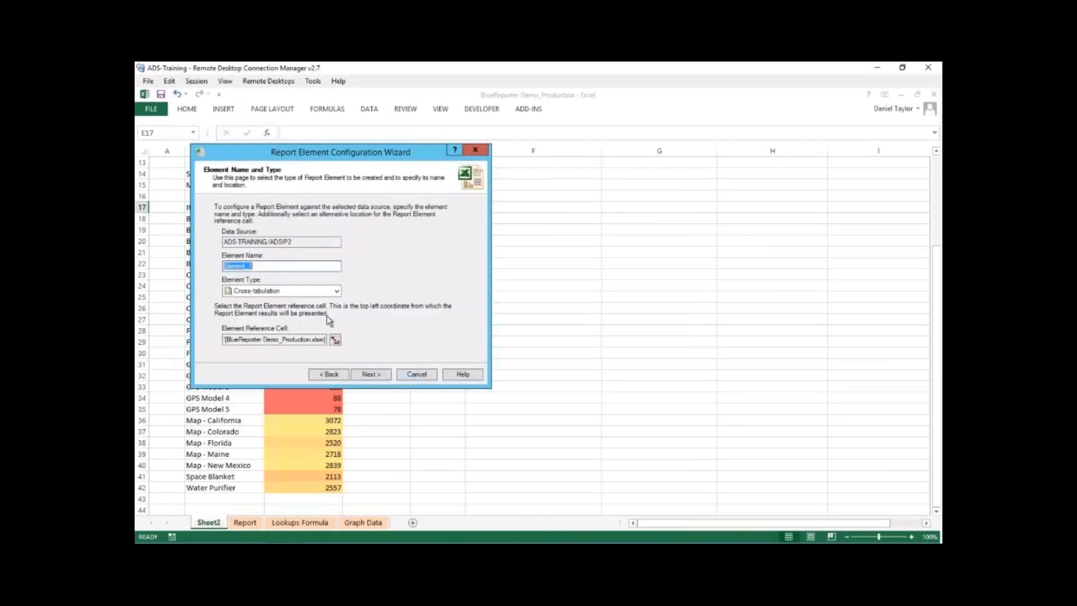
# - Name the element ItemValues and keep Cross-tabulation as its type, moving the wizard clear of the existing results
pyautogui.moveTo(345, 156); pyautogui.dragTo(578, 176)
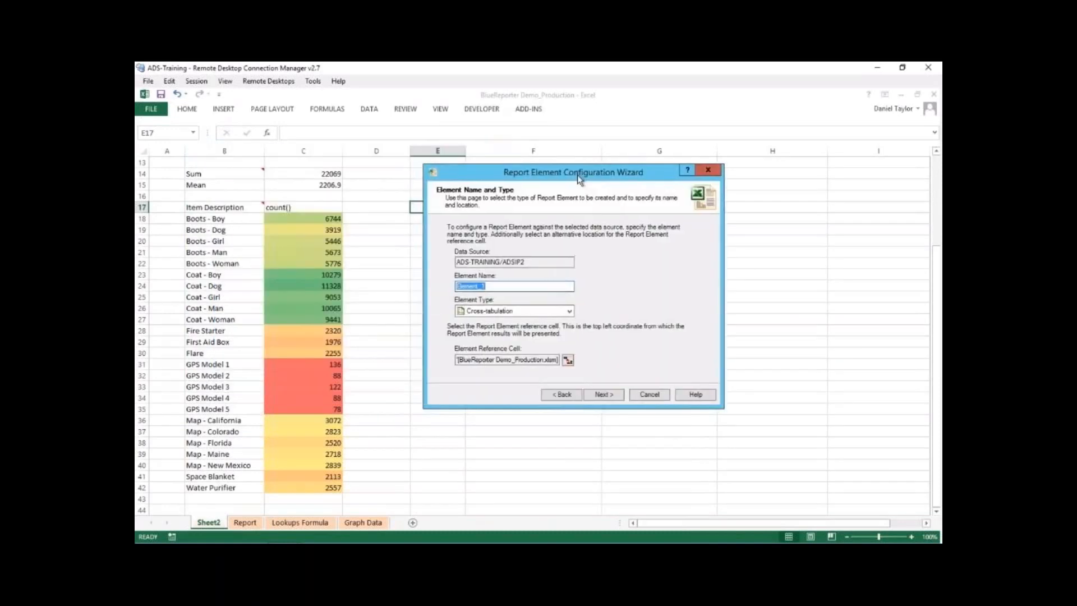
pyautogui.write('ItemValues')
pyautogui.click(603, 395)
# - Set Item as both the analysis table and the display table of the cross-tabulation
pyautogui.click(551, 253)
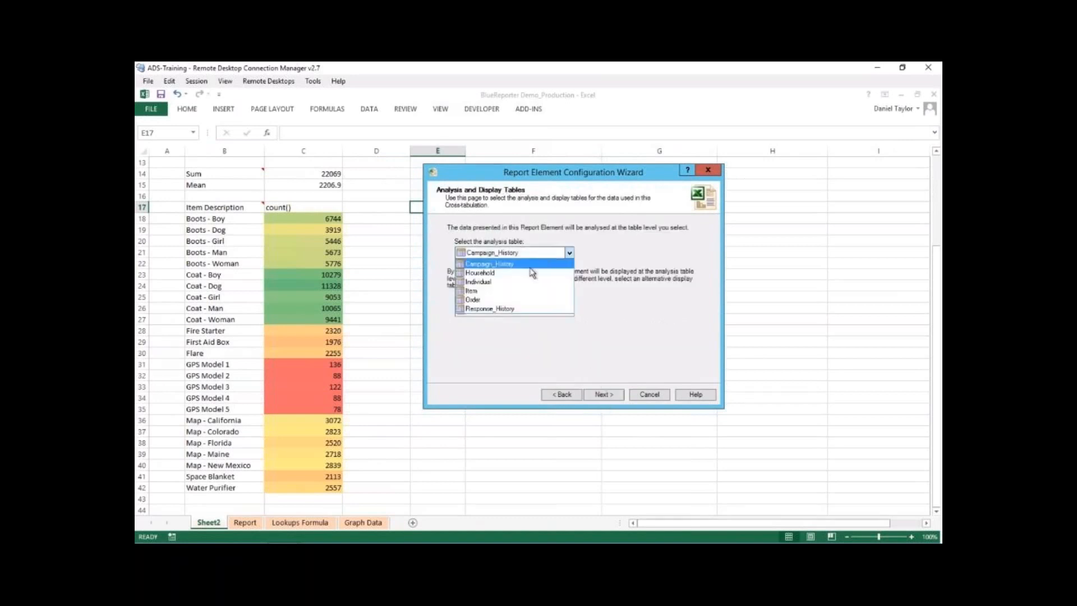
pyautogui.click(522, 282)
pyautogui.click(526, 254)
pyautogui.click(503, 290)
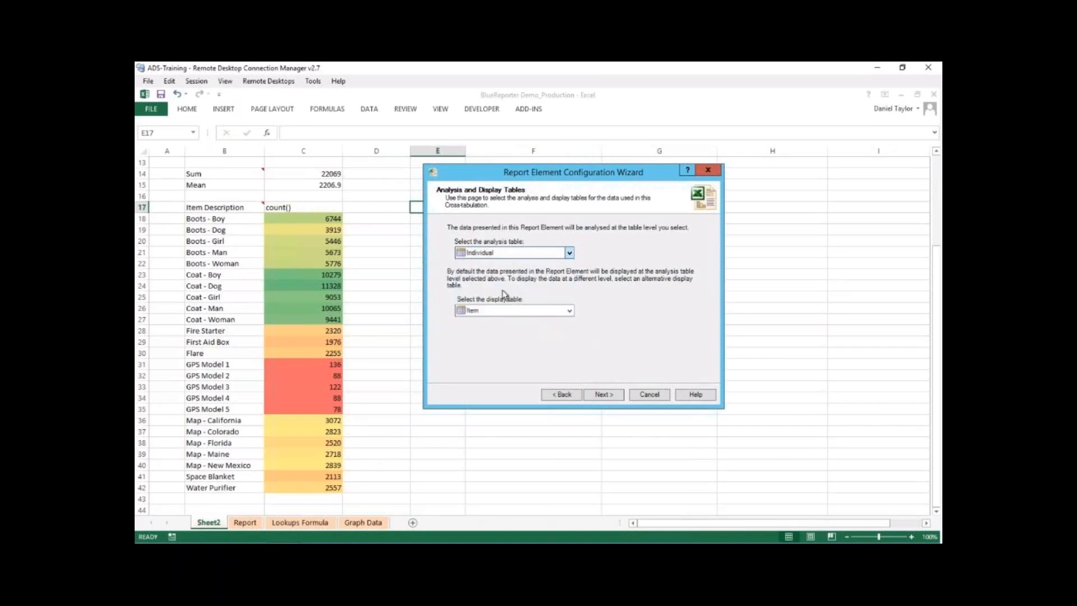
pyautogui.click(606, 394)
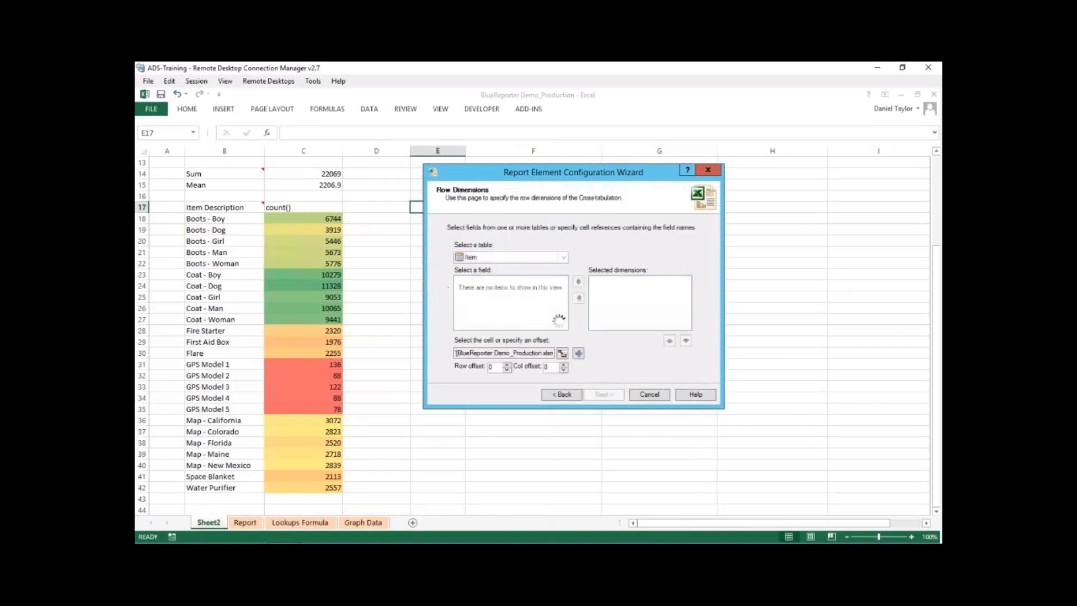
# - Add the Item table's Item Description field as the row dimension and leave the column dimensions empty
pyautogui.click(501, 300)
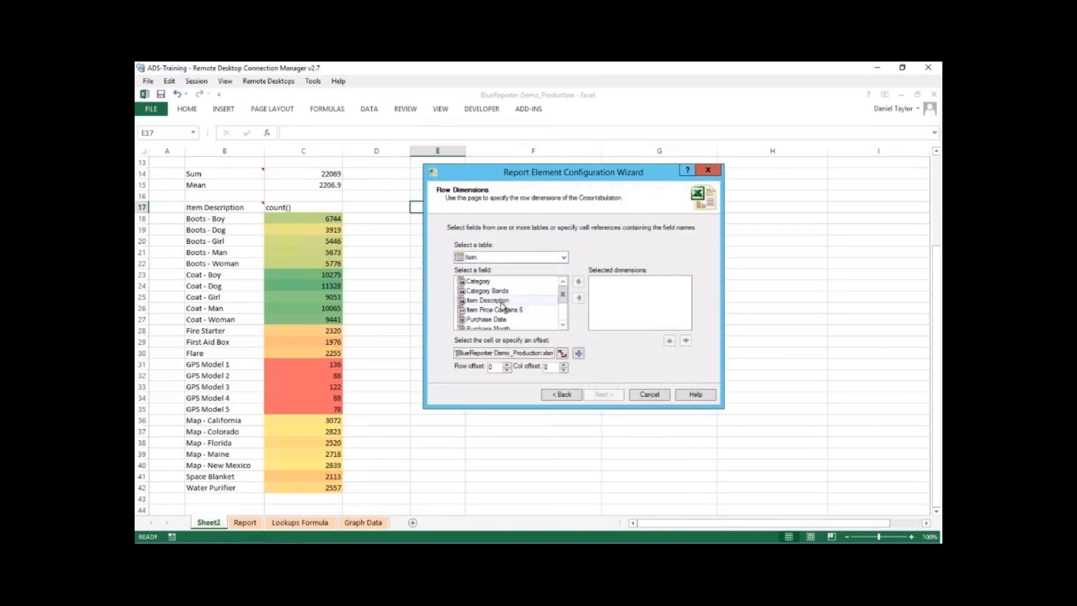
pyautogui.click(578, 283)
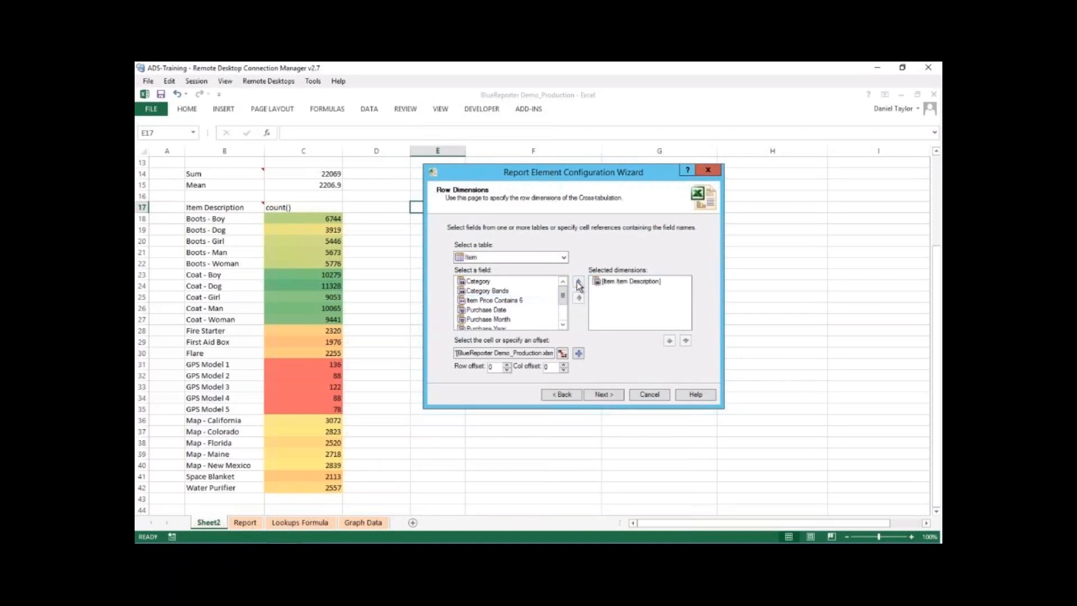
pyautogui.click(604, 395)
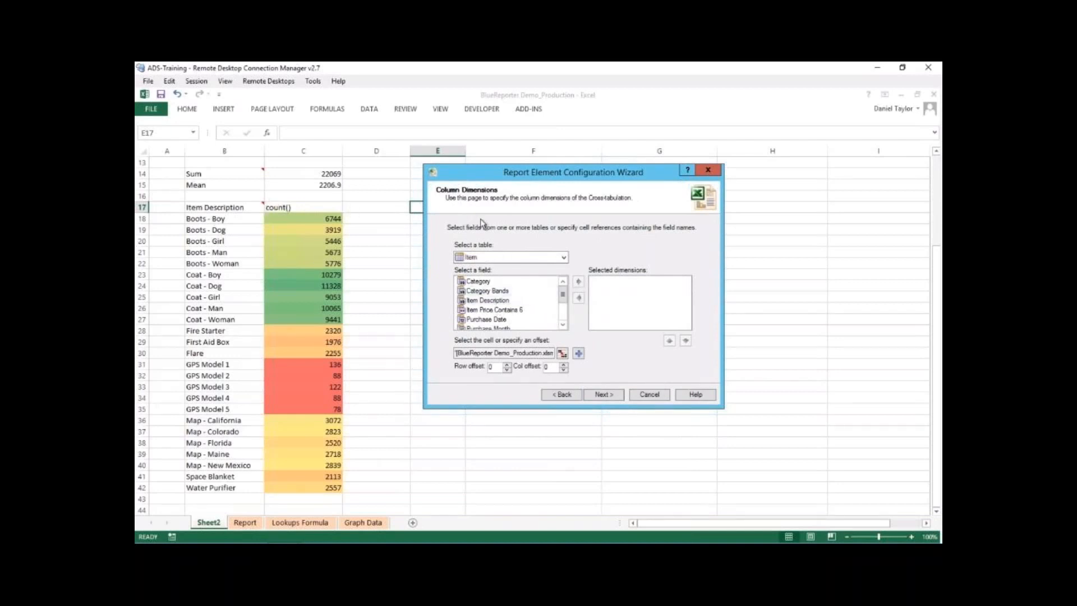
pyautogui.scroll(-1, 513, 322)
pyautogui.click(514, 319)
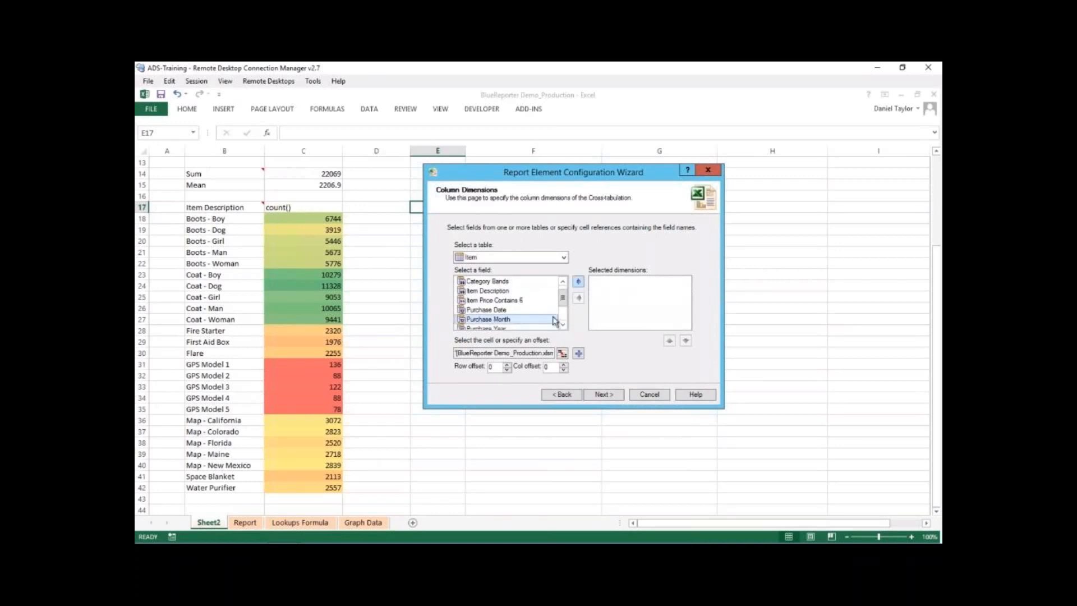
pyautogui.click(604, 395)
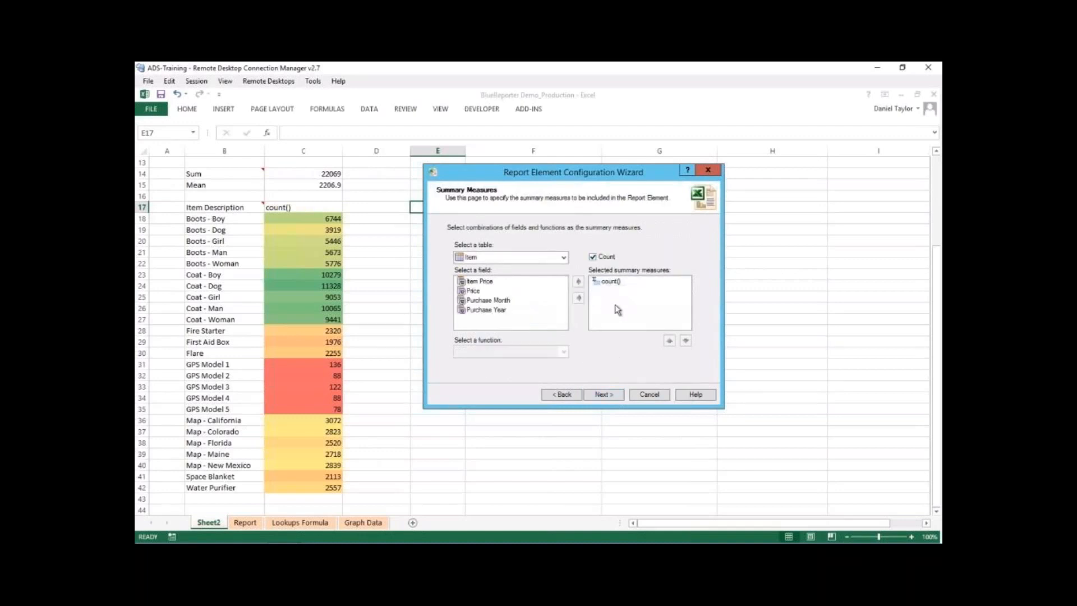
# - Add the Sum and Mean of Item Price as summary measures alongside the count
pyautogui.moveTo(514, 165); pyautogui.dragTo(575, 181)
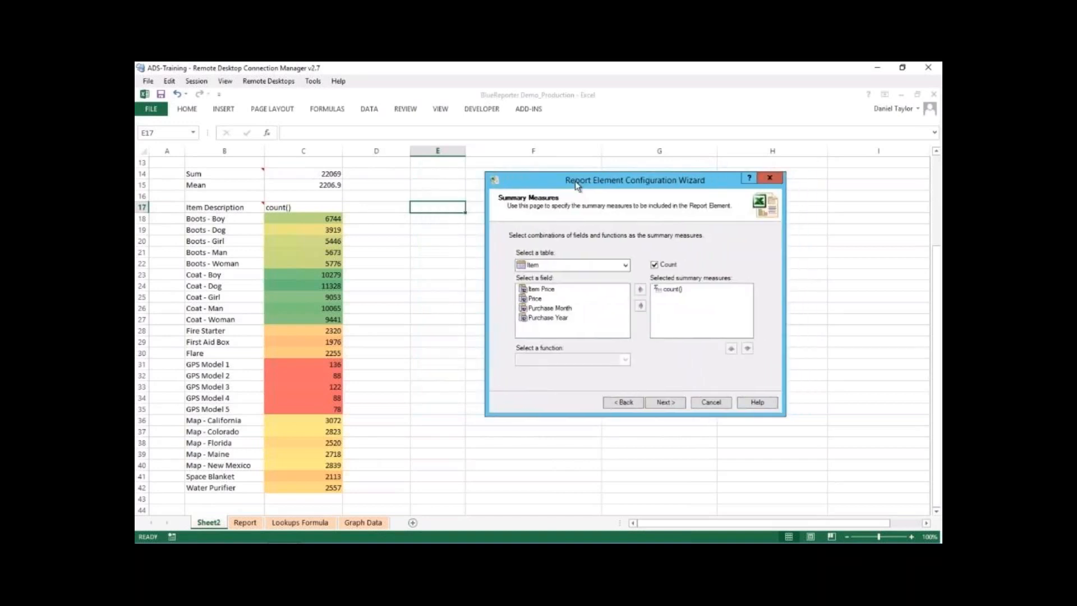
pyautogui.click(542, 291)
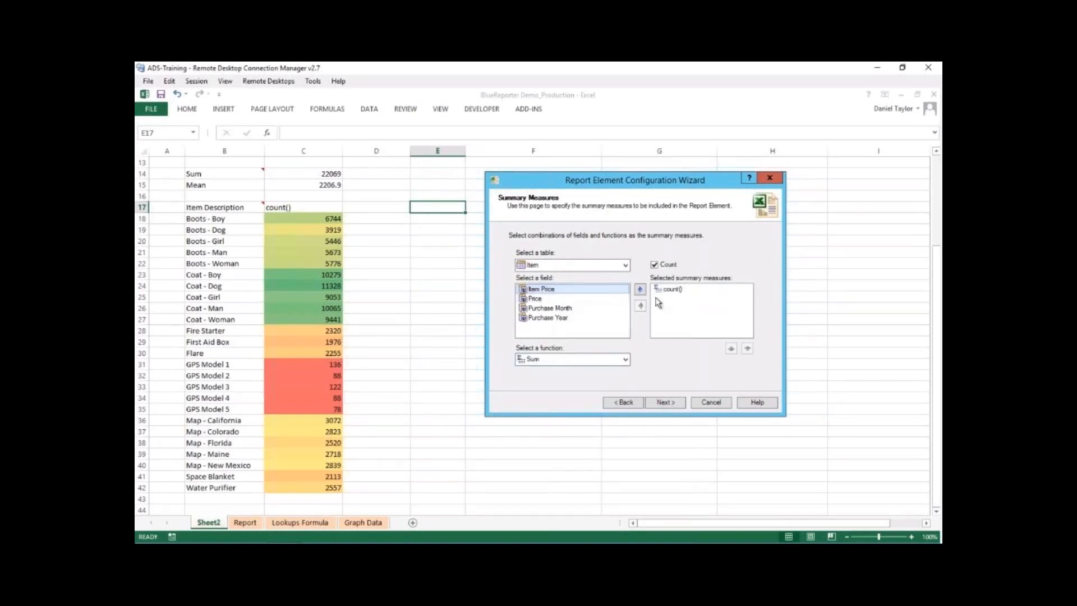
pyautogui.click(640, 289)
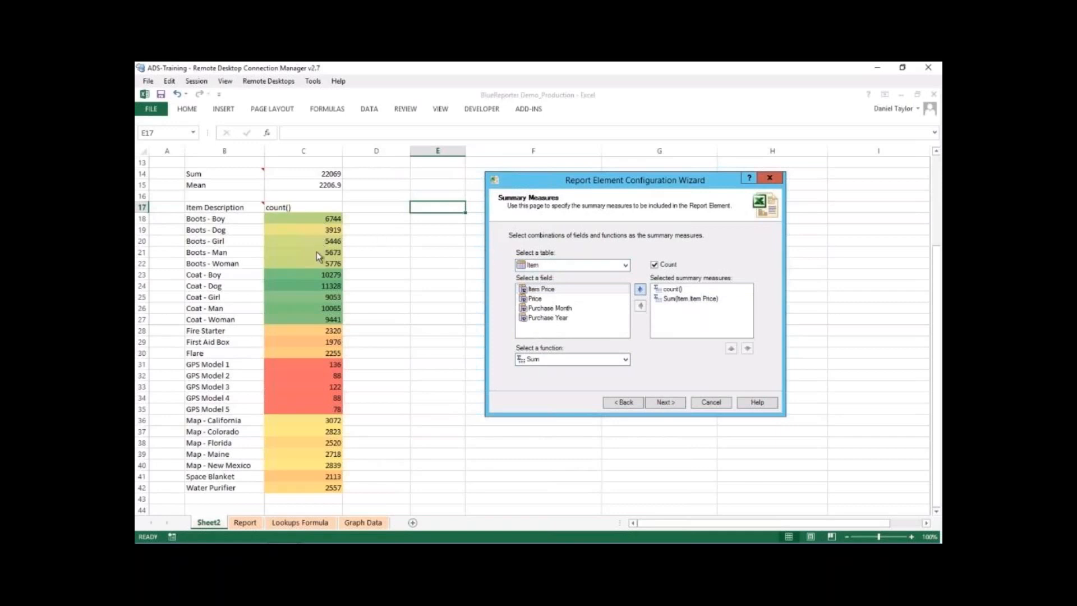
pyautogui.click(625, 359)
pyautogui.click(550, 386)
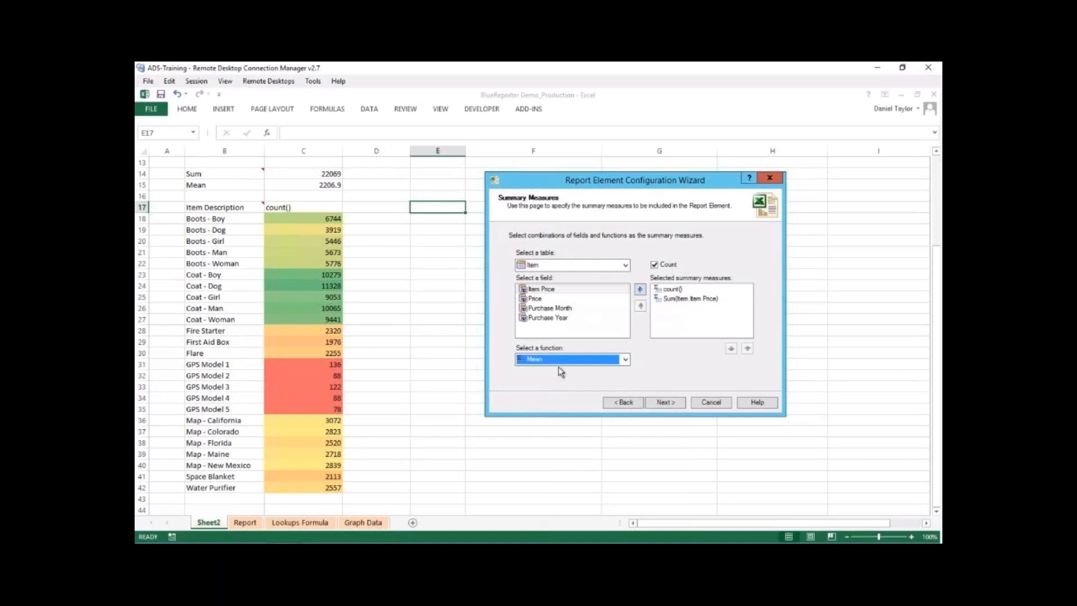
pyautogui.click(640, 290)
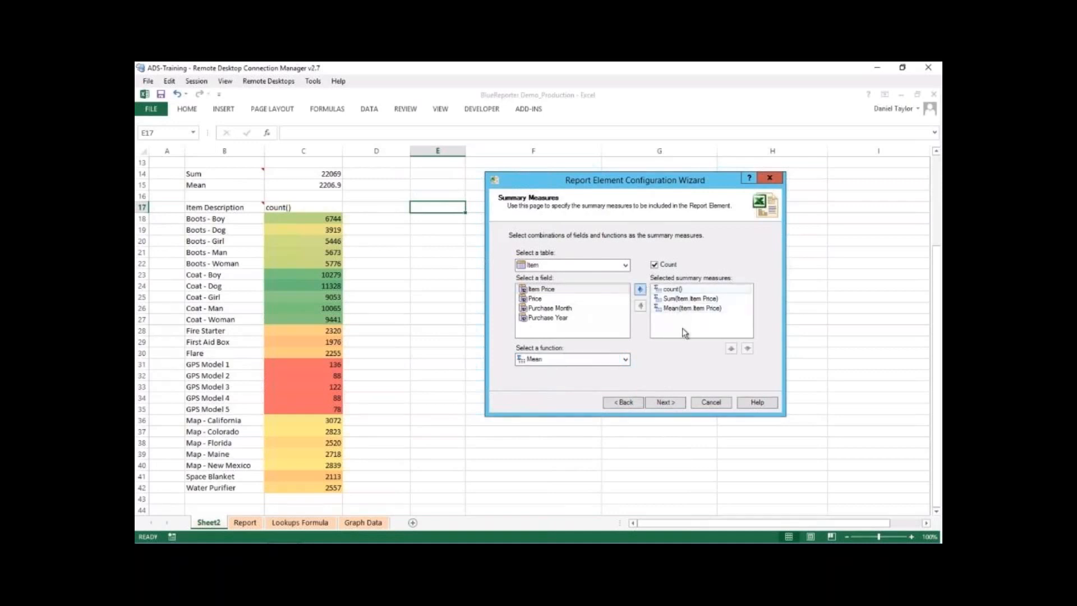
pyautogui.click(676, 404)
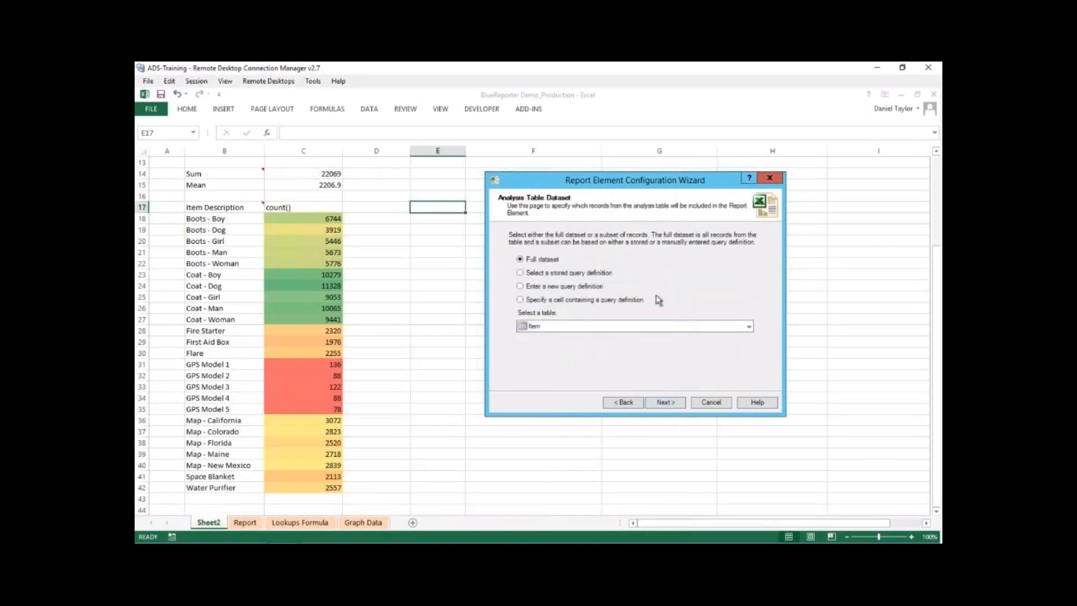
# - Restrict the analysis dataset with the new query definition [Item.Purchase Year] = "2017" and keep the full display dataset
pyautogui.click(520, 287)
pyautogui.click(583, 358)
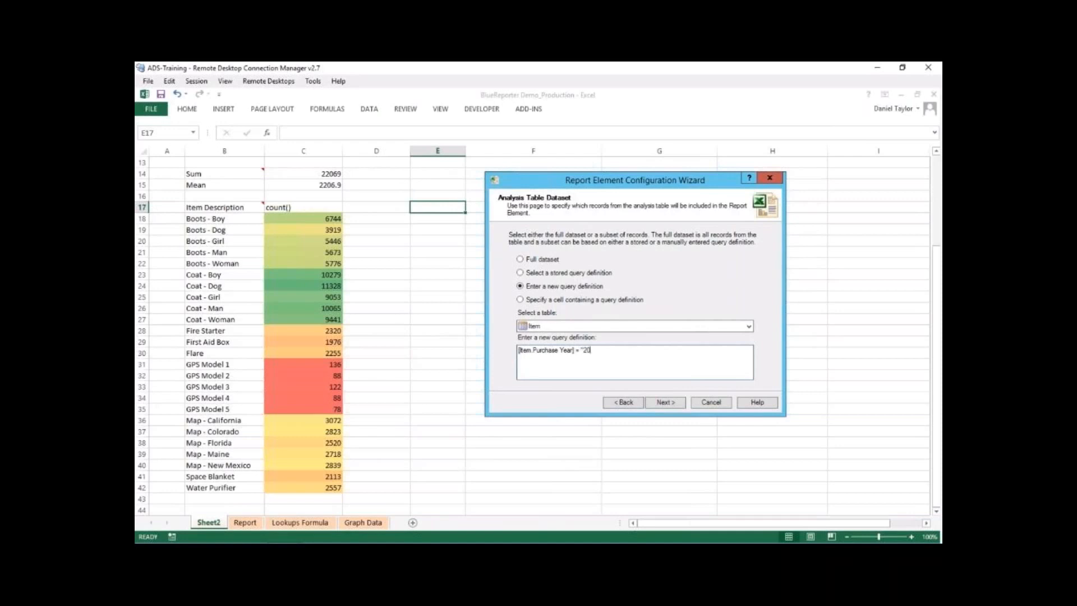
pyautogui.click(651, 404)
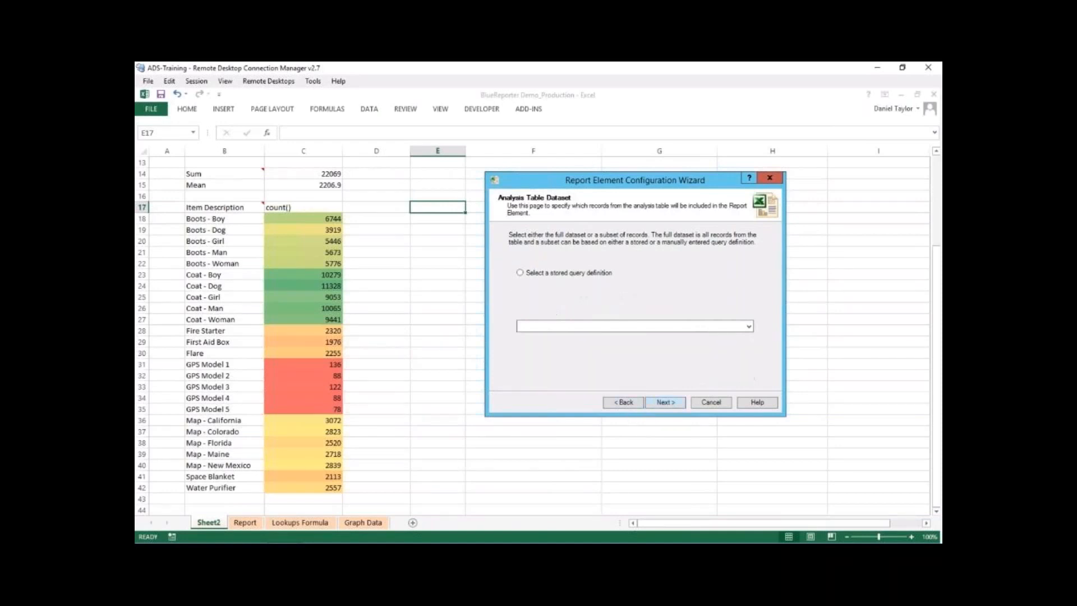
pyautogui.click(660, 404)
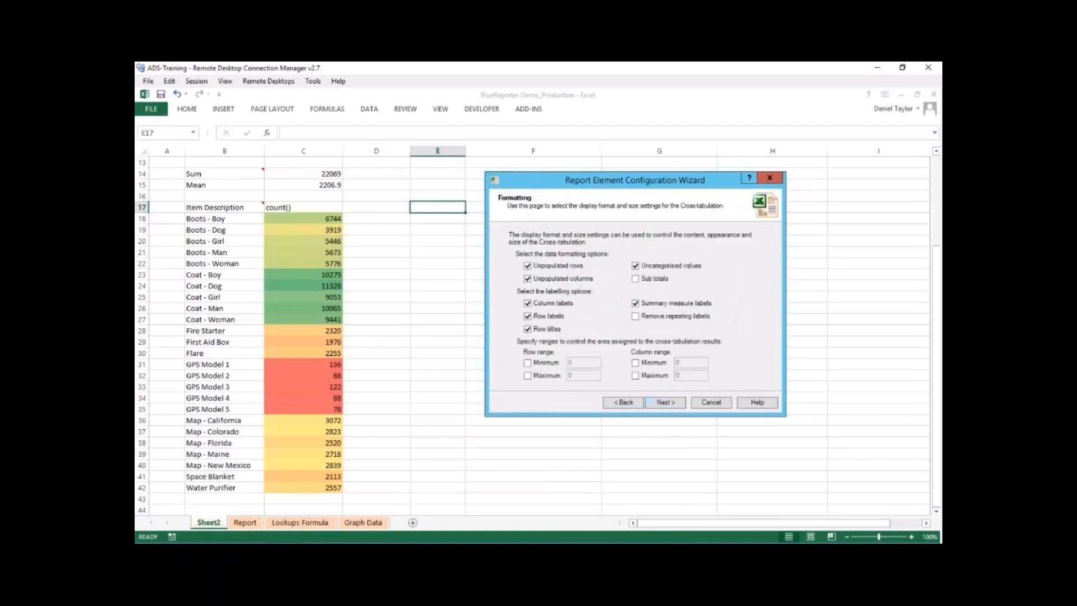
# - Exclude unpopulated rows, unpopulated columns and uncategorised values, and create the ItemValues cross-tabulation
pyautogui.click(551, 268)
pyautogui.click(553, 279)
pyautogui.click(661, 267)
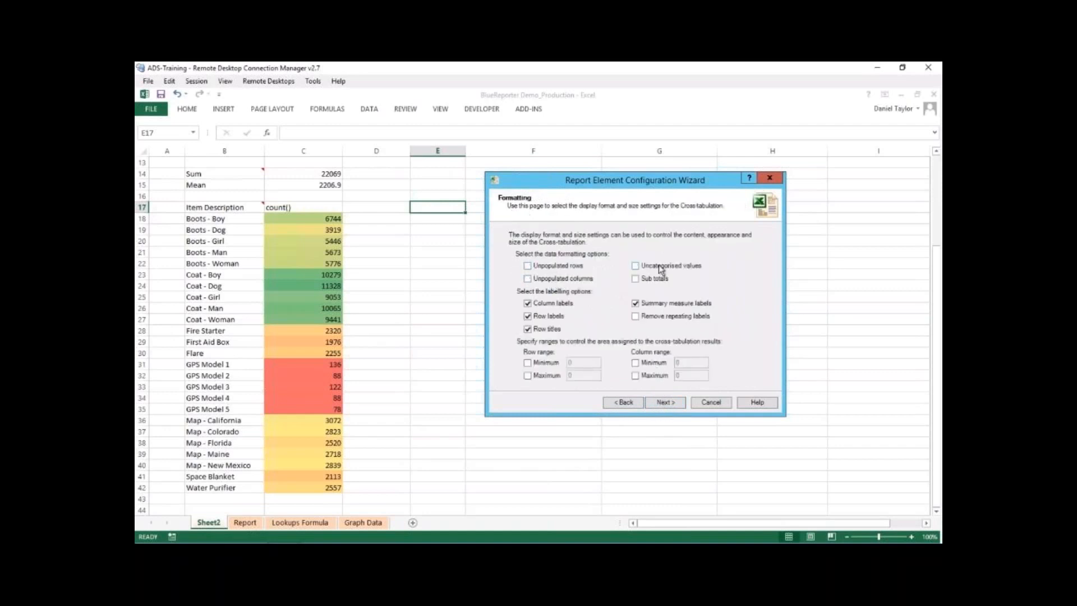
pyautogui.click(668, 403)
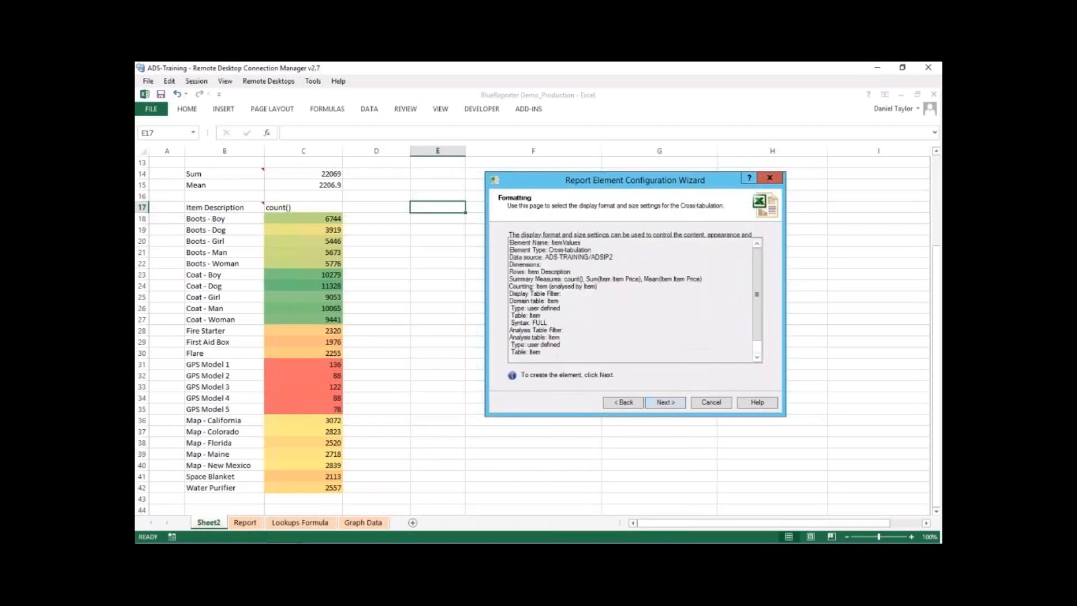
pyautogui.click(671, 400)
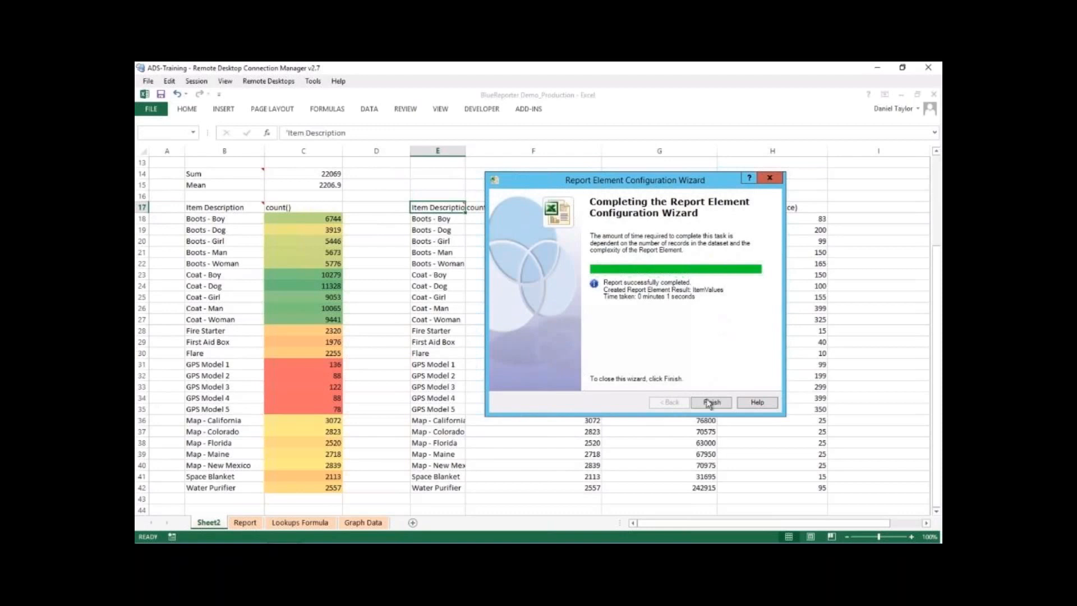
pyautogui.click(710, 402)
# - Apply the green-yellow-red colour scale to the new cross-tabulation's item counts in F18:F42
pyautogui.moveTo(584, 219); pyautogui.dragTo(569, 487)
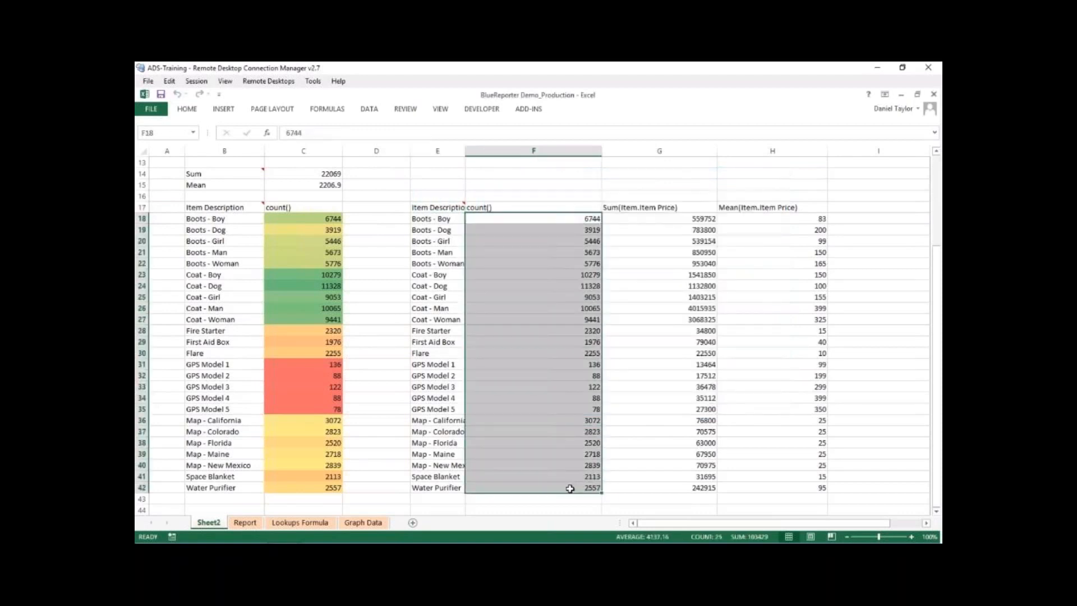
pyautogui.click(524, 109)
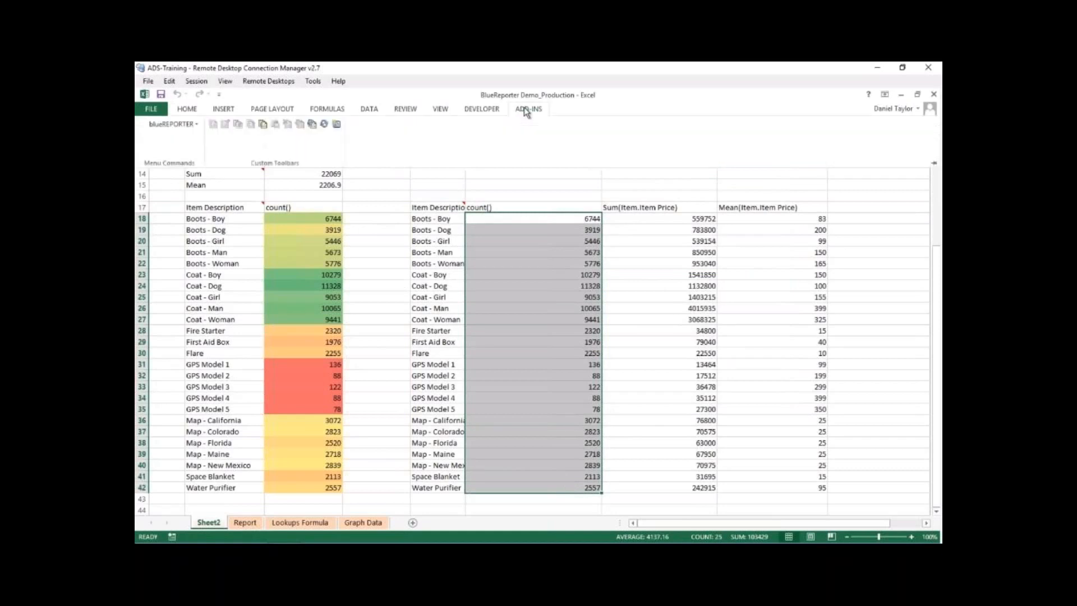
pyautogui.click(185, 110)
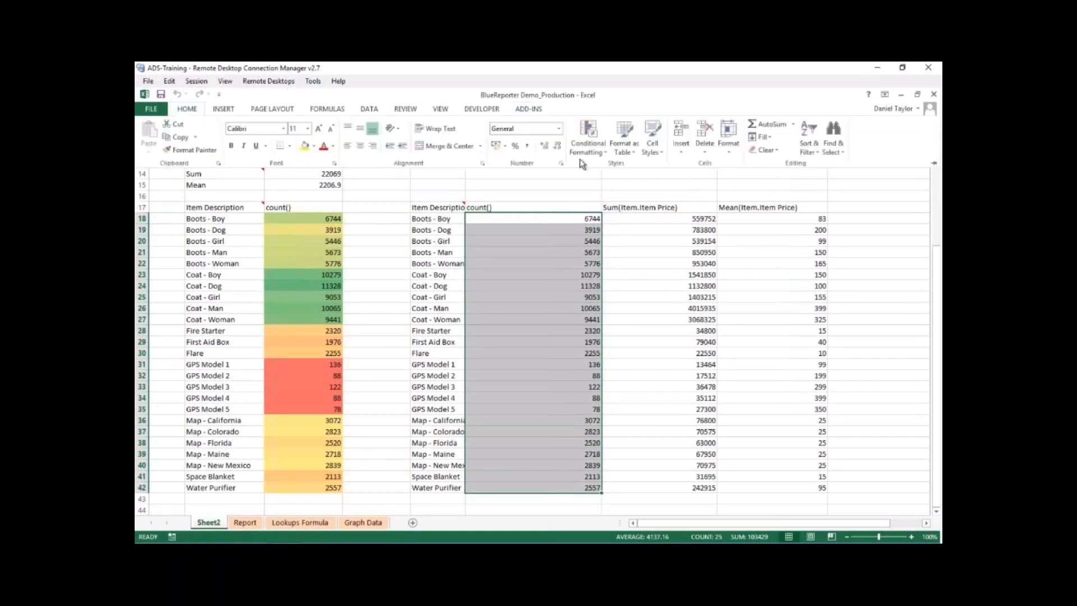
pyautogui.click(587, 139)
pyautogui.moveTo(623, 245)
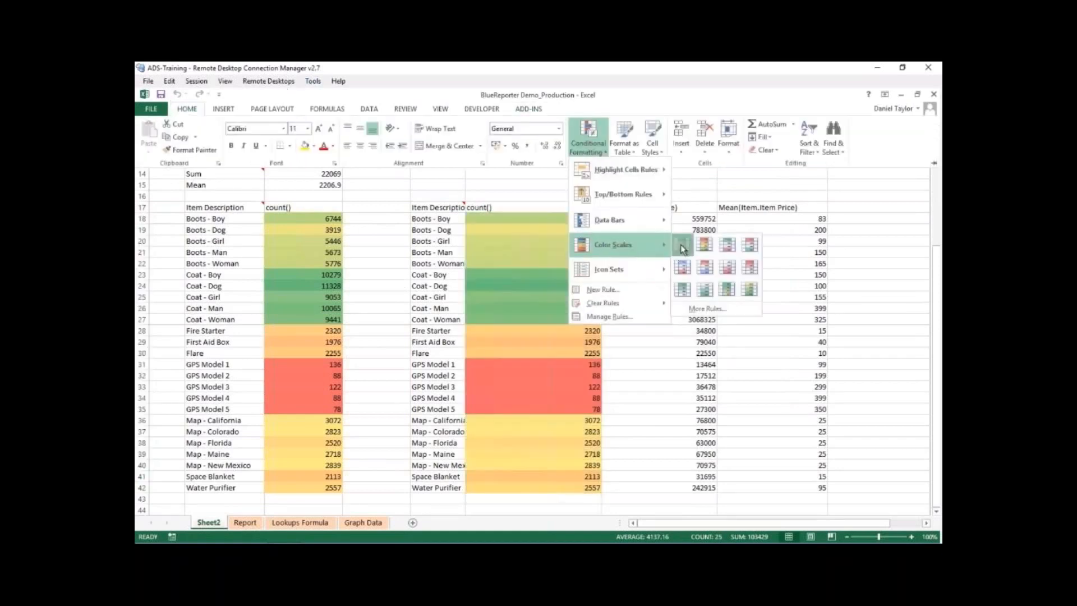
pyautogui.click(681, 244)
# - Apply the green-yellow-red colour scale to the summed item prices in G18:G42
pyautogui.moveTo(670, 218); pyautogui.dragTo(667, 308)
pyautogui.moveTo(665, 403); pyautogui.dragTo(666, 488)
pyautogui.click(186, 109)
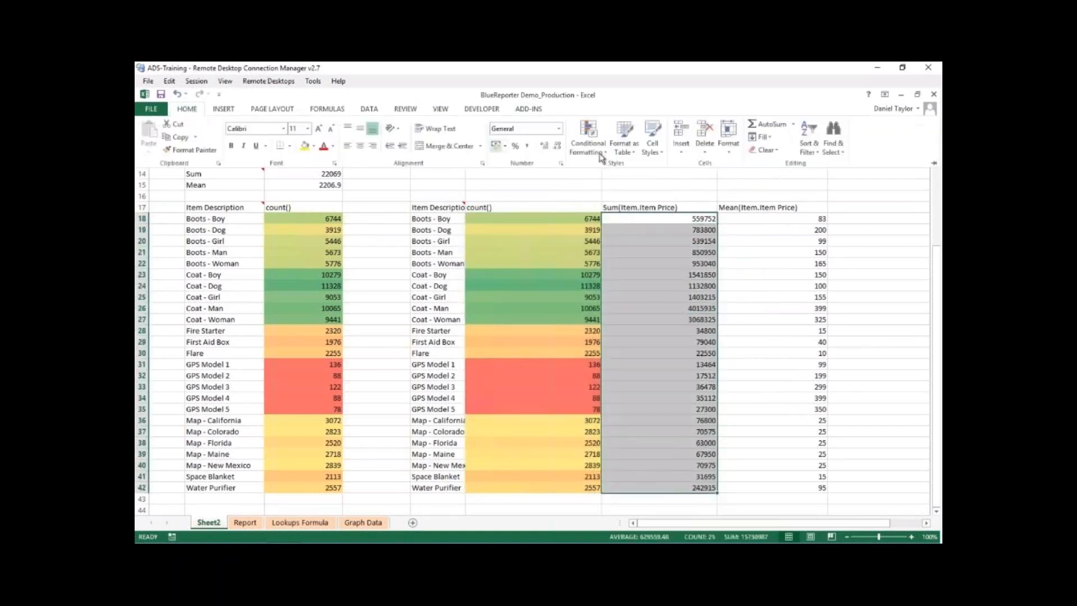
pyautogui.click(600, 157)
pyautogui.moveTo(625, 245)
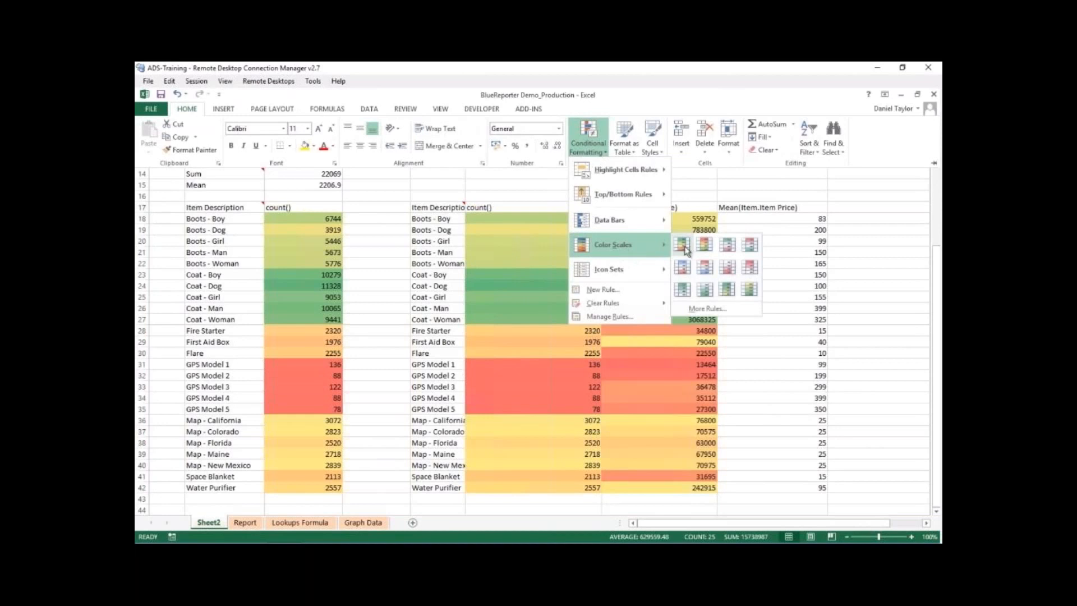
pyautogui.click(685, 248)
# - Apply the green-yellow-red colour scale to the mean item prices in H18:H42 and auto-fit column E to its item descriptions
pyautogui.moveTo(776, 221); pyautogui.dragTo(790, 489)
pyautogui.click(186, 109)
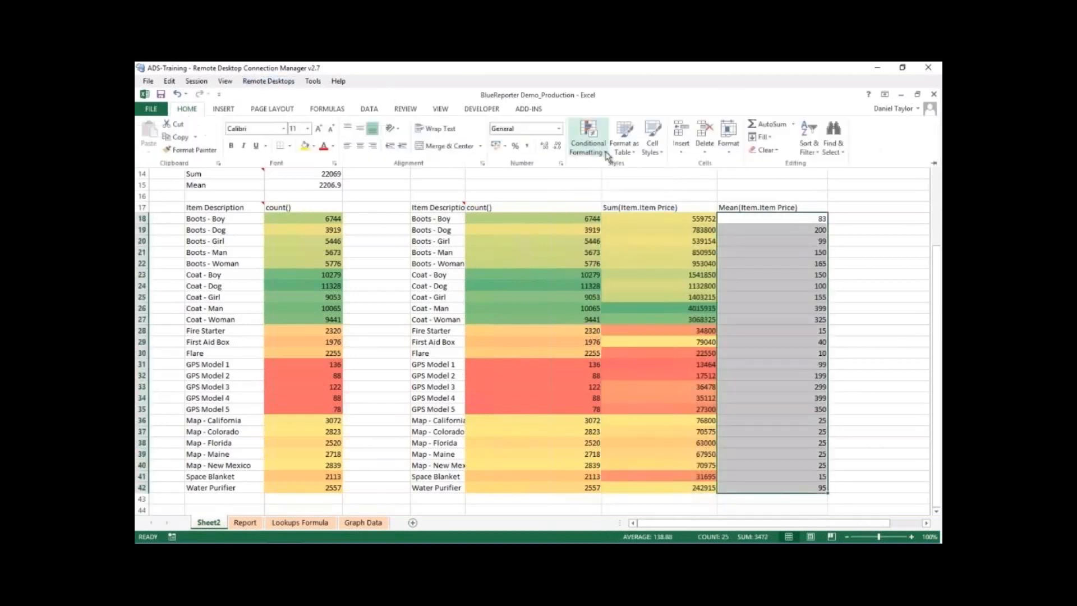
pyautogui.click(608, 154)
pyautogui.moveTo(619, 255)
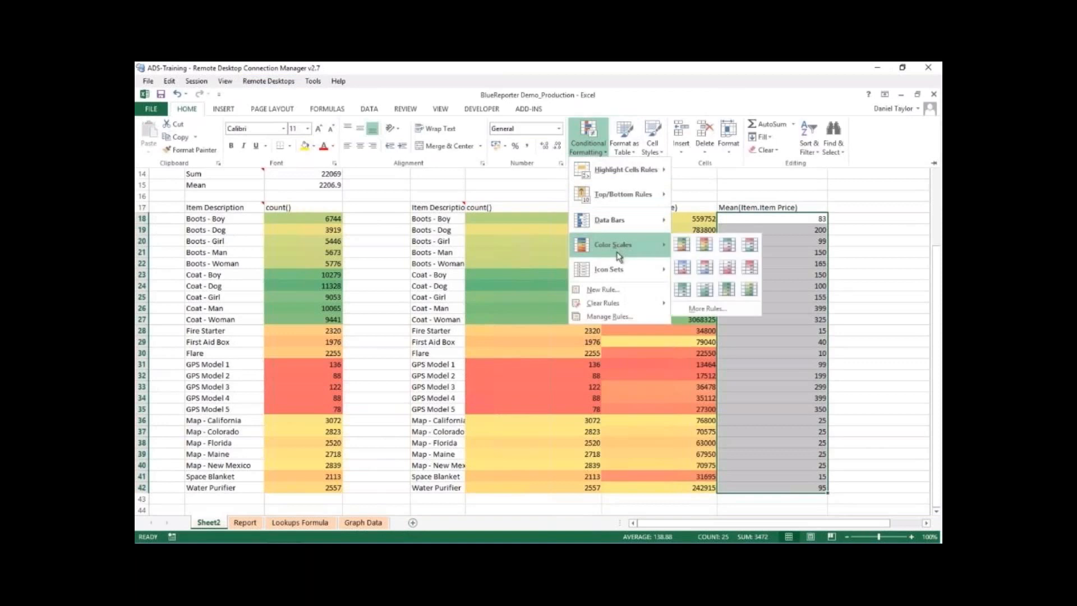
pyautogui.click(681, 244)
pyautogui.click(857, 340)
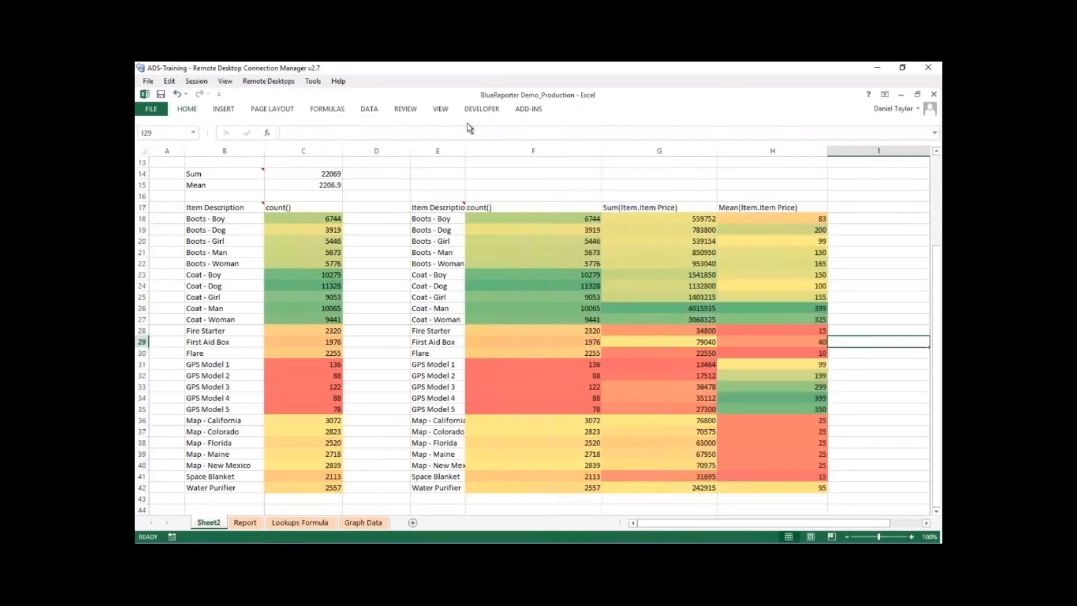
pyautogui.doubleClick(466, 150)
pyautogui.click(584, 188)
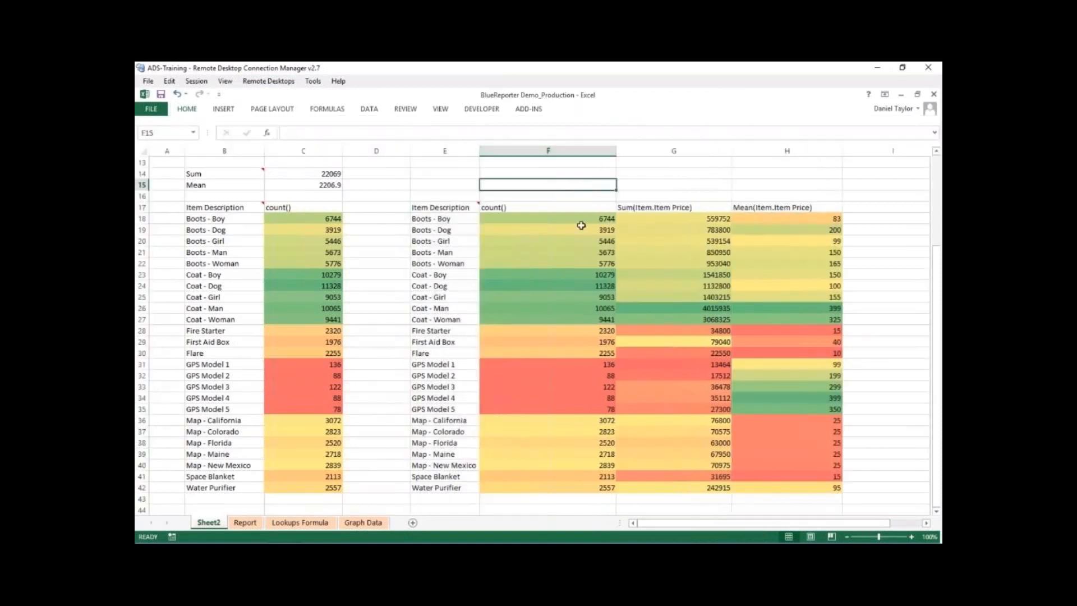
# - Examine the ItemValues cross-tabulation, comparing item counts, summed prices and mean prices for the coat and GPS model rows
pyautogui.moveTo(568, 217); pyautogui.dragTo(572, 486)
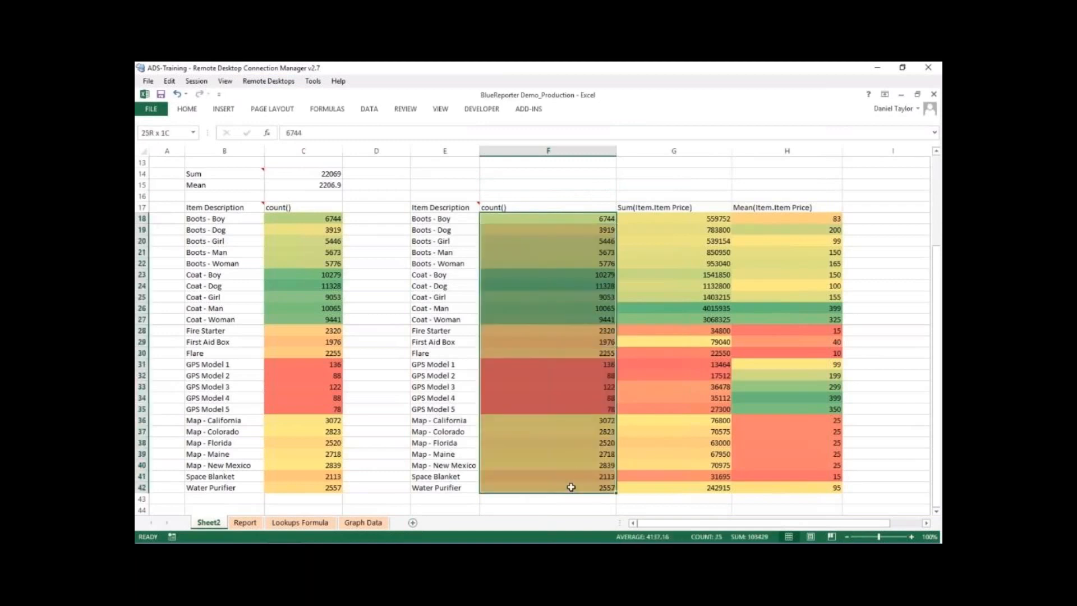
pyautogui.moveTo(446, 278); pyautogui.dragTo(536, 322)
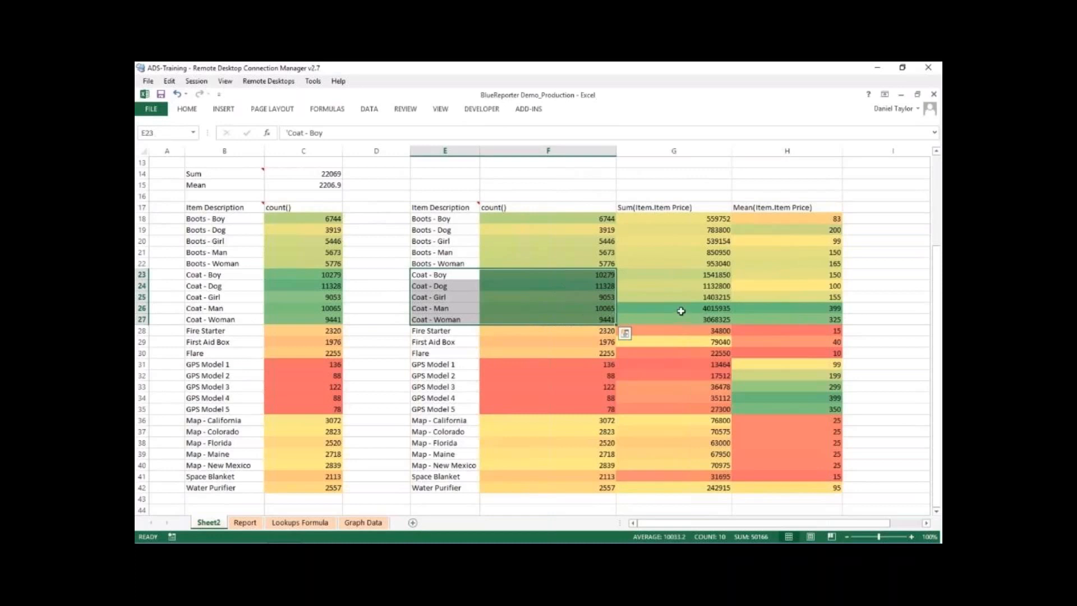
pyautogui.moveTo(680, 307); pyautogui.dragTo(692, 316)
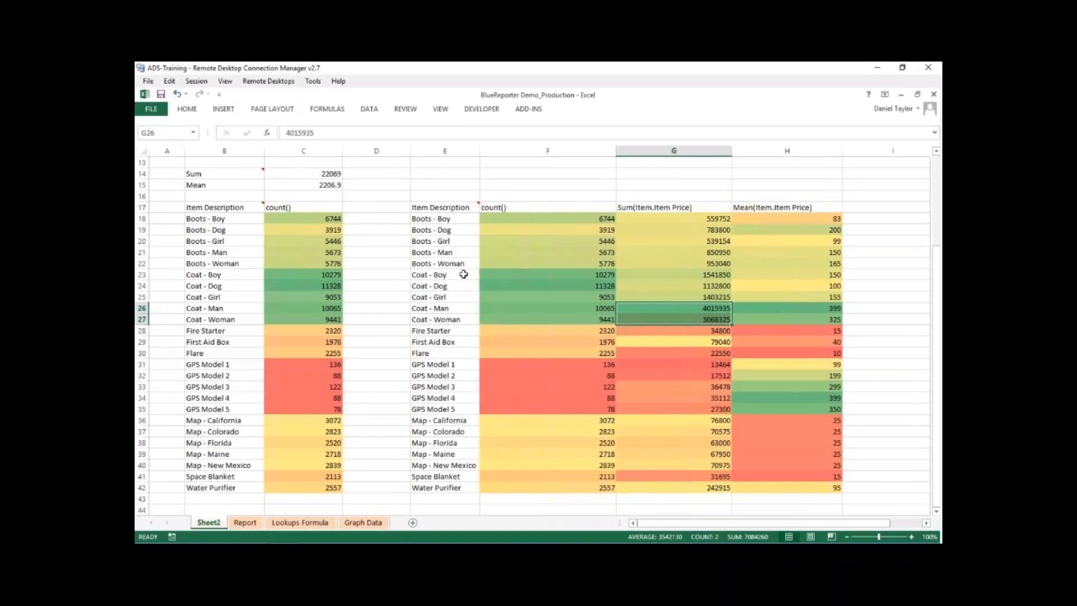
pyautogui.moveTo(462, 274); pyautogui.dragTo(726, 297)
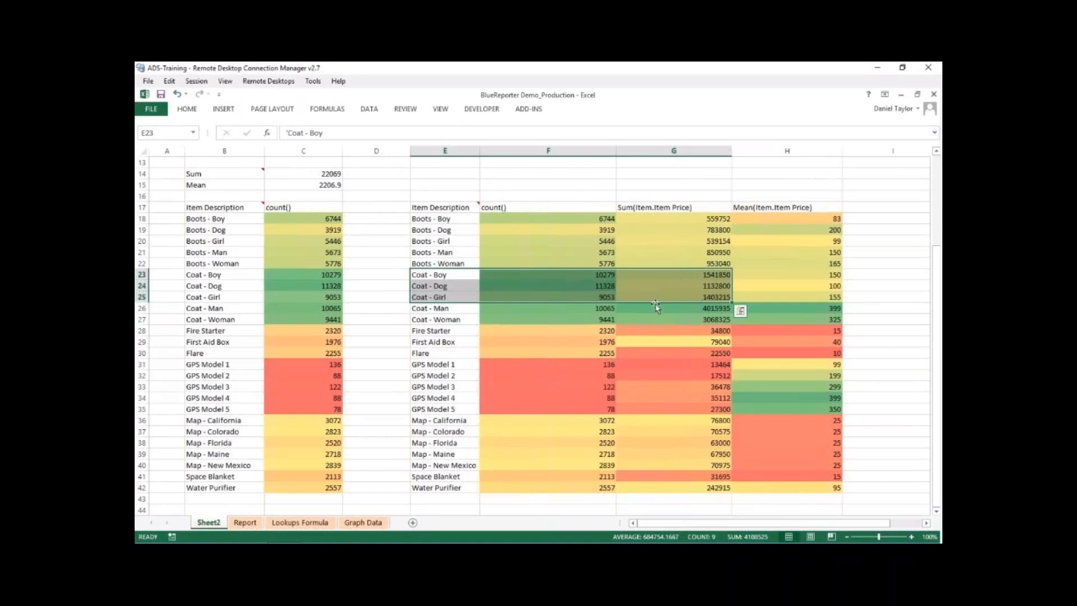
pyautogui.click(588, 342)
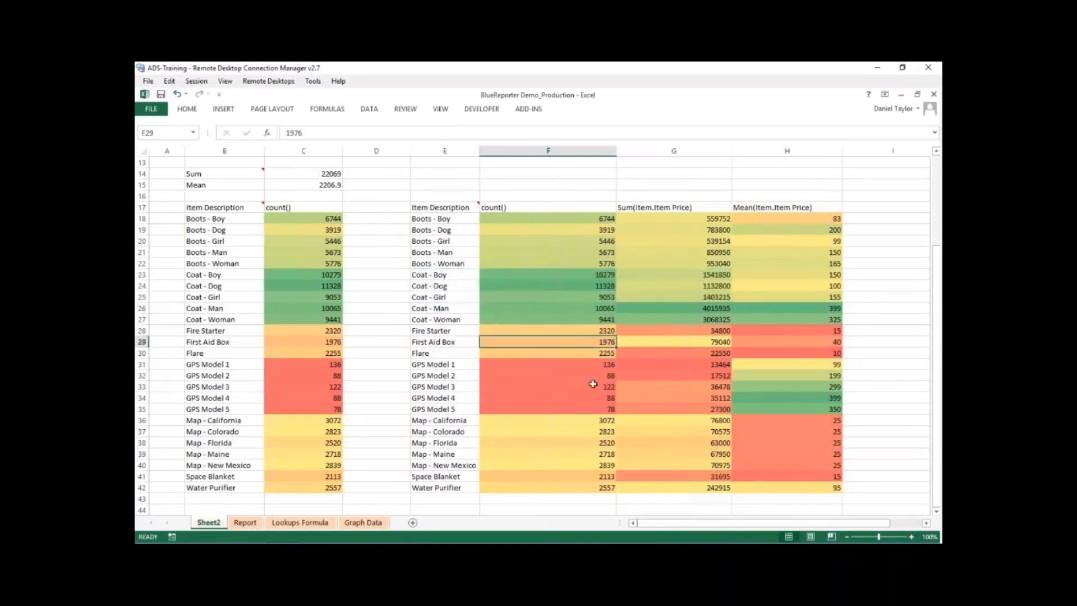
pyautogui.moveTo(741, 411); pyautogui.dragTo(764, 214)
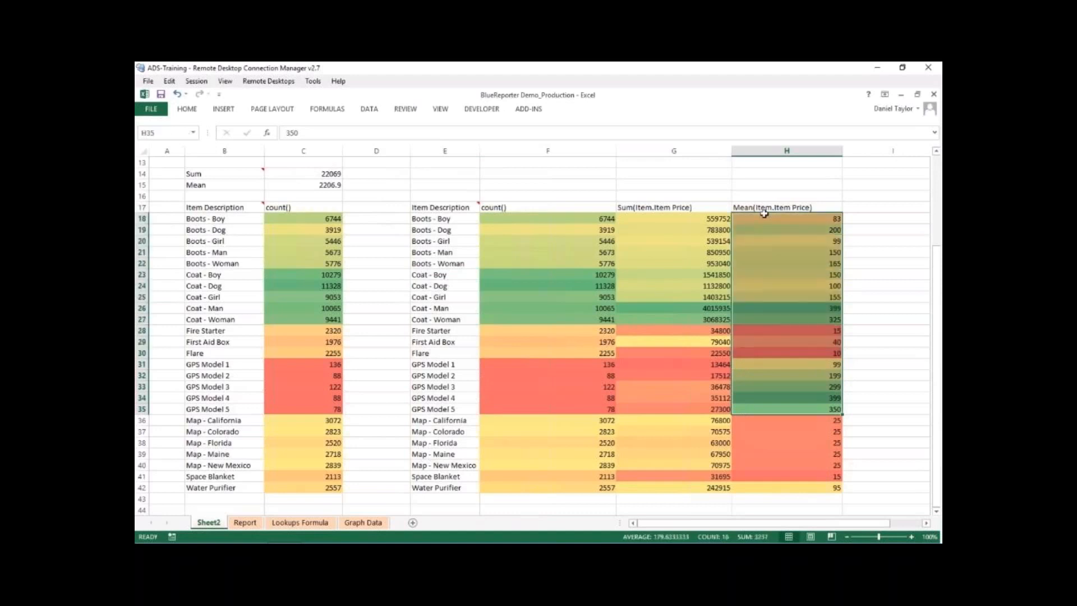
pyautogui.moveTo(780, 410); pyautogui.dragTo(781, 389)
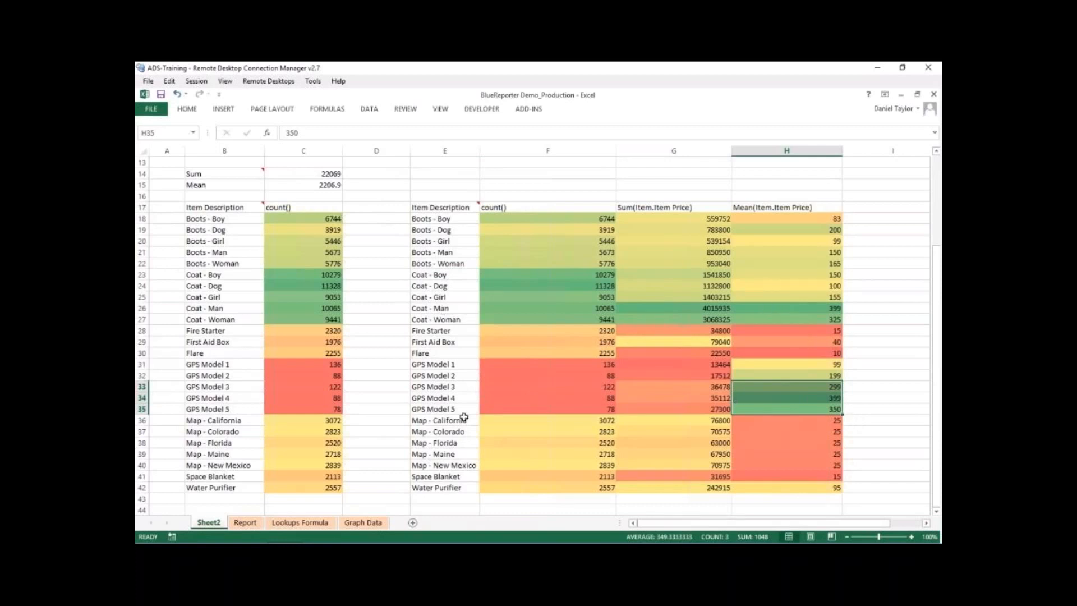
pyautogui.moveTo(492, 407); pyautogui.dragTo(496, 387)
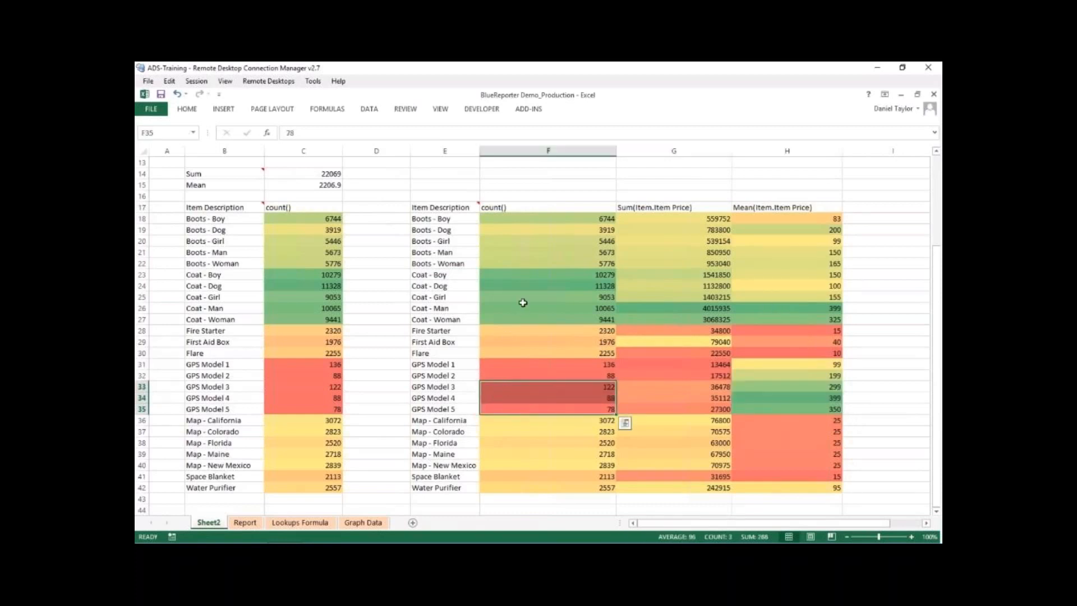
pyautogui.moveTo(549, 324); pyautogui.dragTo(546, 300)
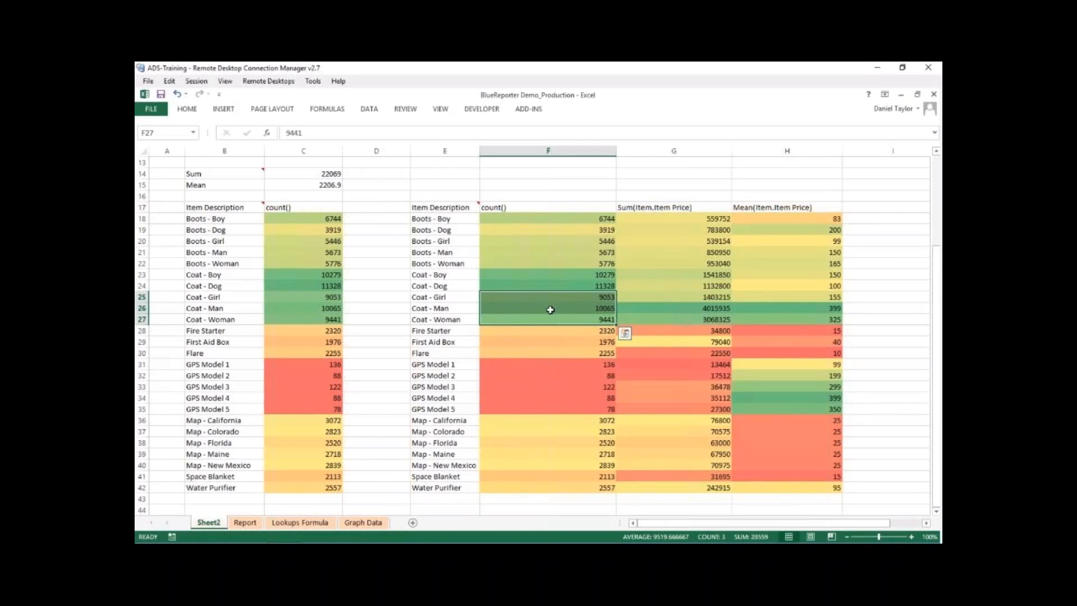
pyautogui.click(572, 272)
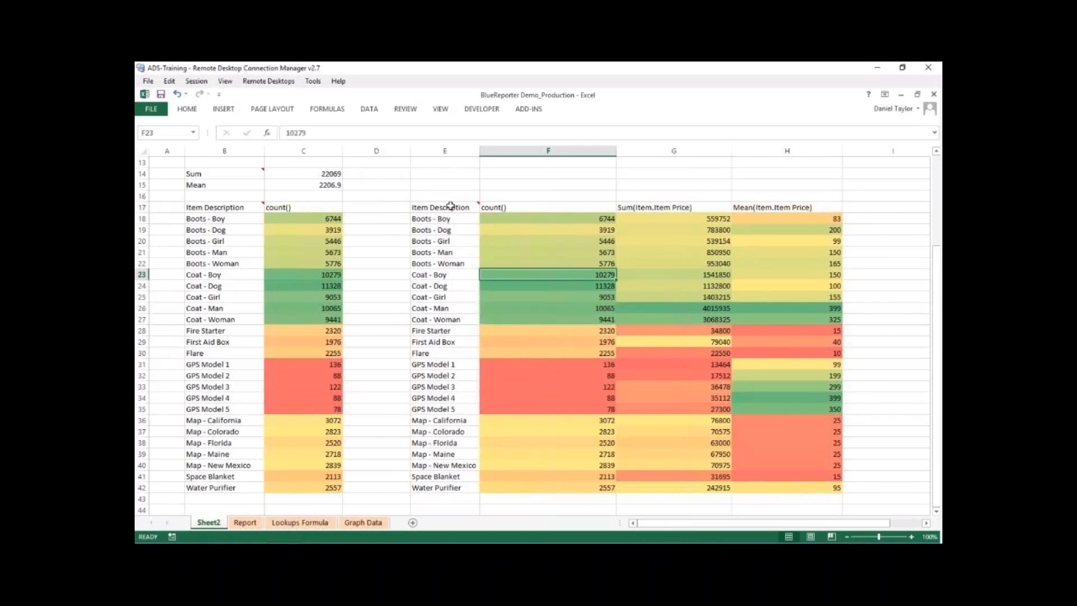
pyautogui.moveTo(456, 206)
pyautogui.click(575, 297)
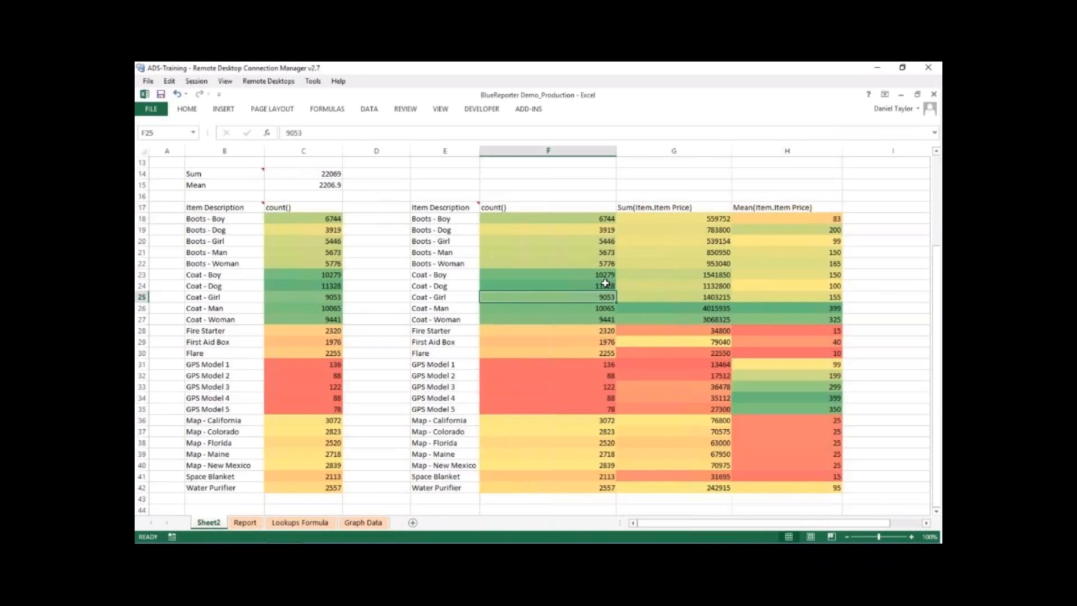
pyautogui.scroll(-1, 584, 263)
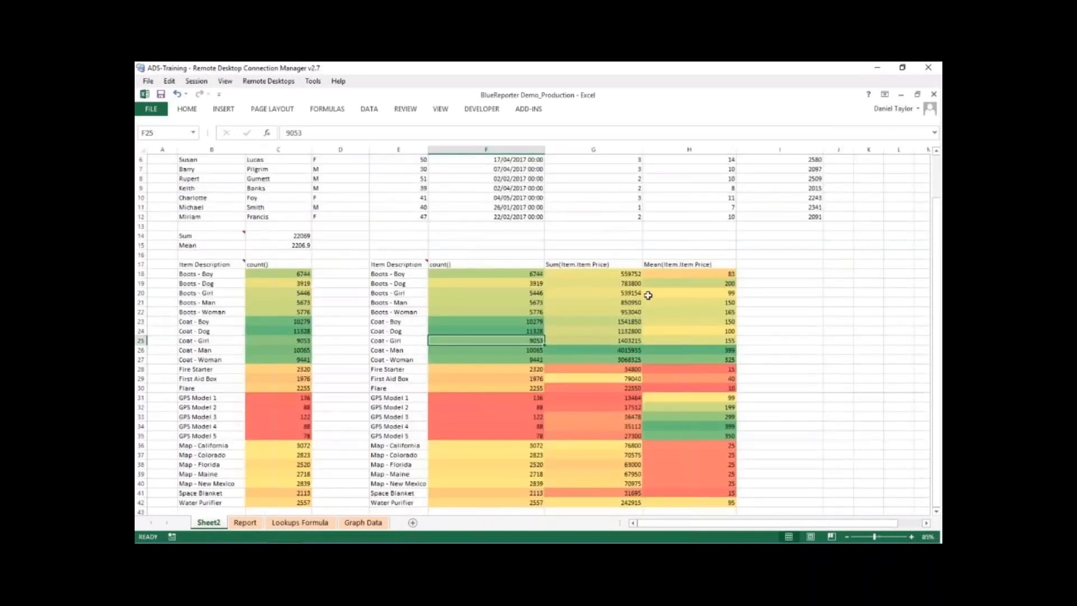
pyautogui.click(482, 262)
pyautogui.click(412, 261)
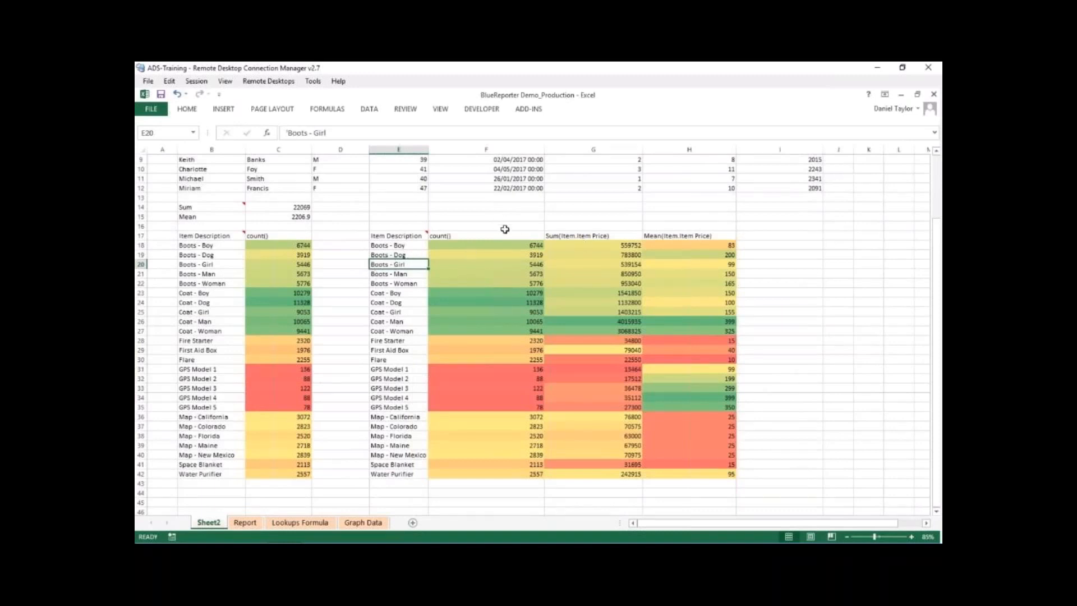
# - Enter a double quotation mark in E45 and the text [Item.Item Description] EQ in E46, below the cross-tabulation
pyautogui.scroll(-2, 500, 231)
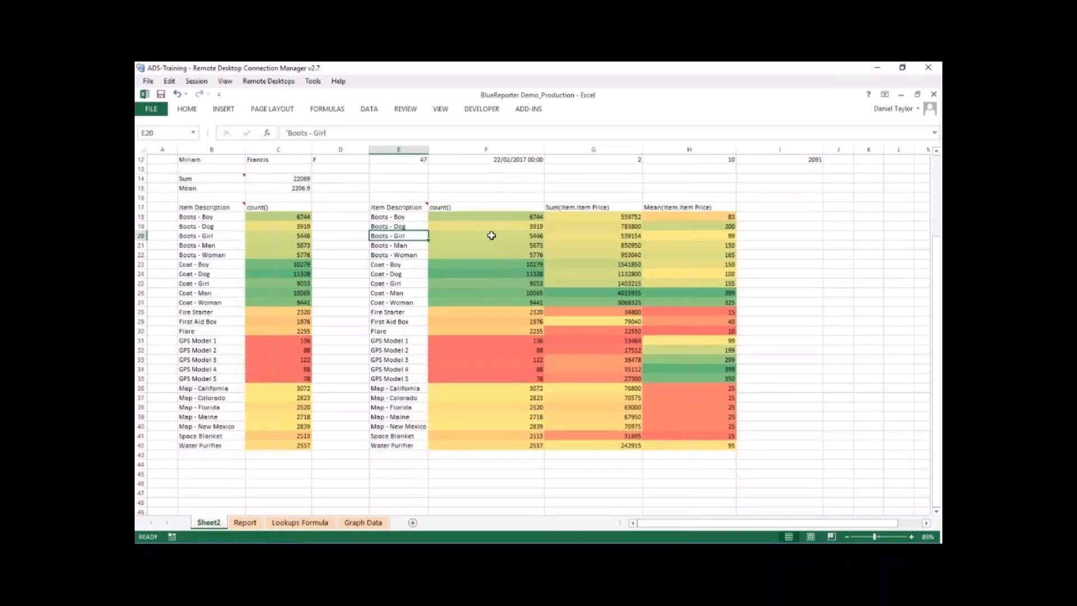
pyautogui.click(397, 445)
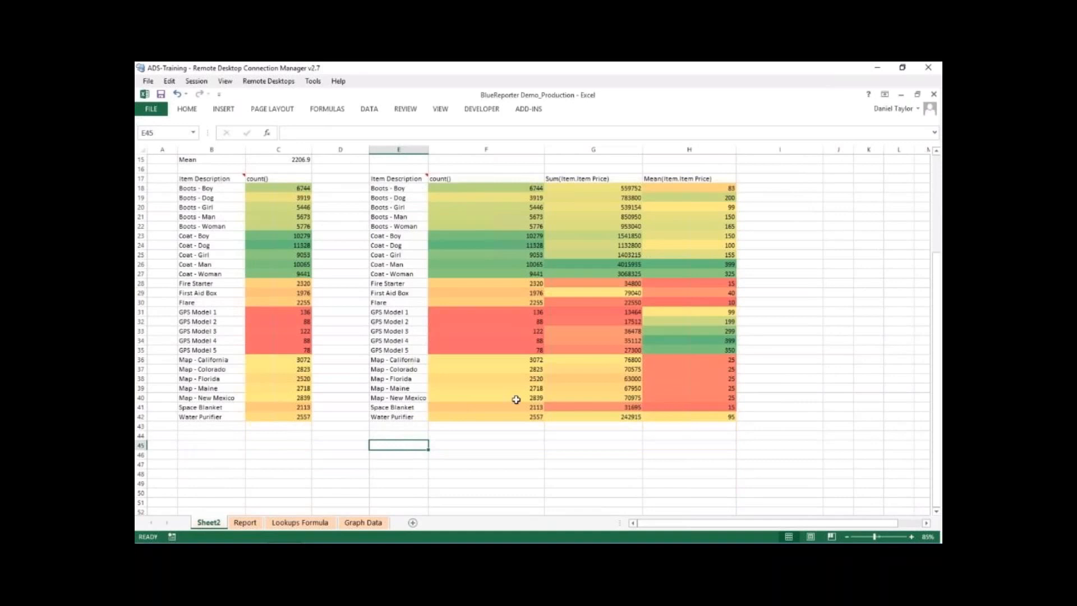
pyautogui.write('"')
pyautogui.press('Return')
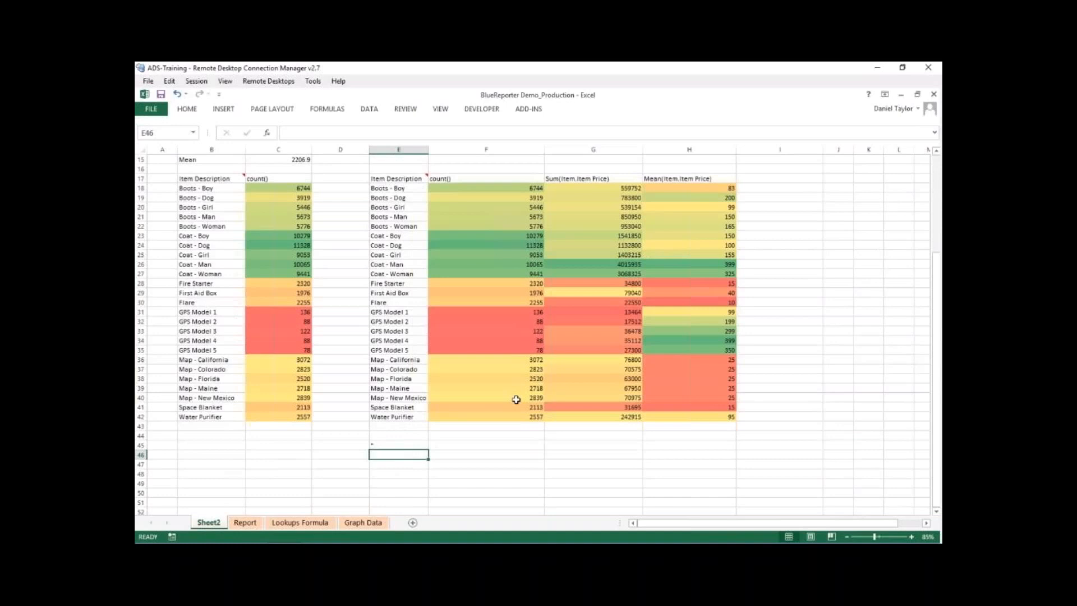
pyautogui.write('[O')
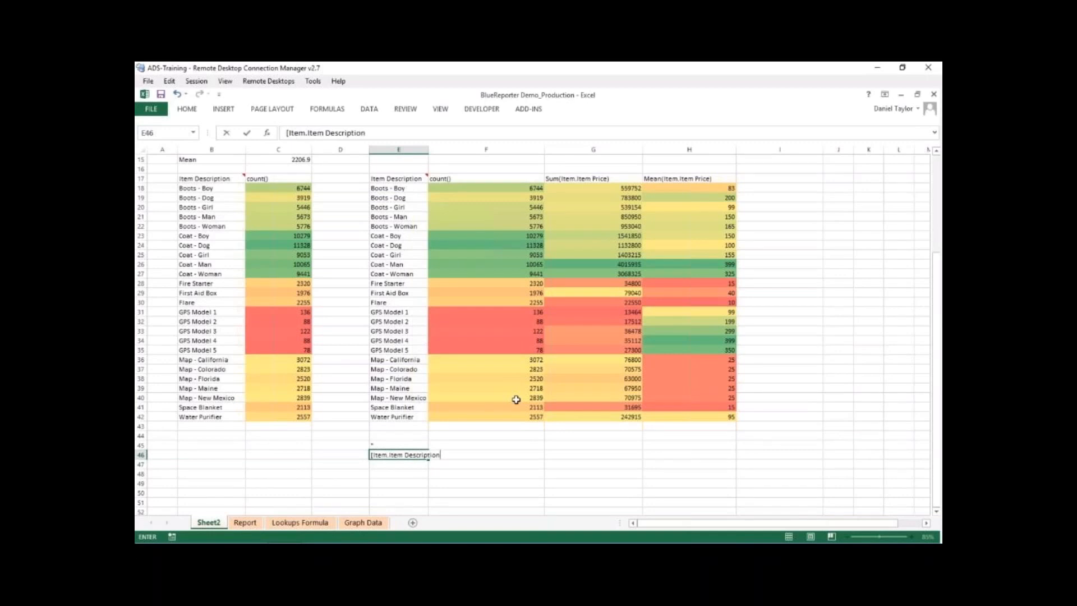
pyautogui.write('EQ')
pyautogui.press('Return')
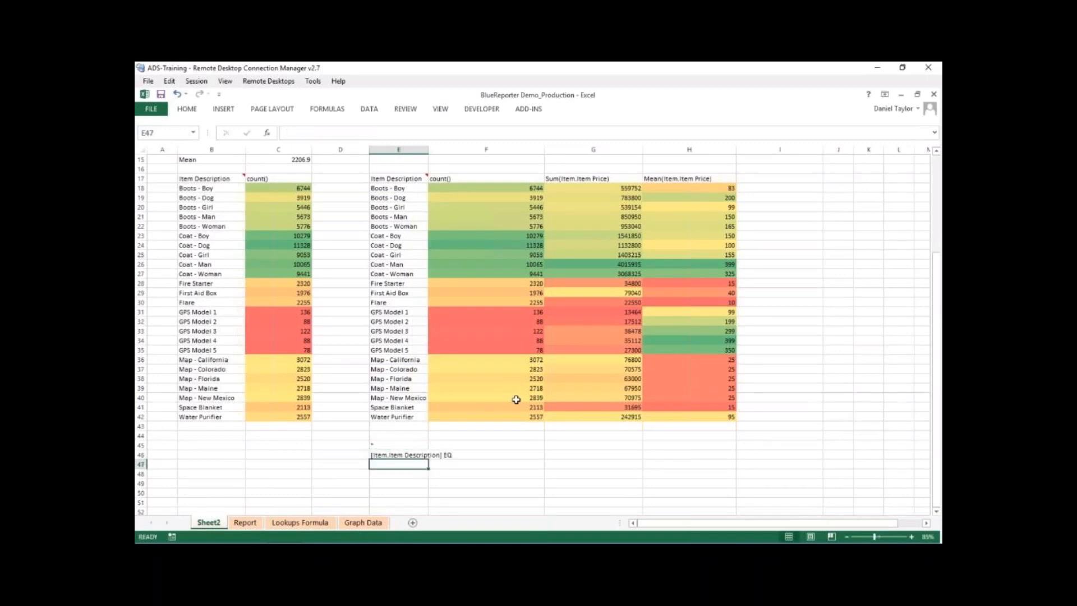
# - Build the selection rule in E48 with the concatenation formula =E46&E45&E18&E45
pyautogui.press('Up')
pyautogui.press('Up')
pyautogui.press('Down')
pyautogui.press('Up')
pyautogui.press('Down')
pyautogui.press('Down')
pyautogui.press('Down')
pyautogui.write('=')
pyautogui.click(377, 454)
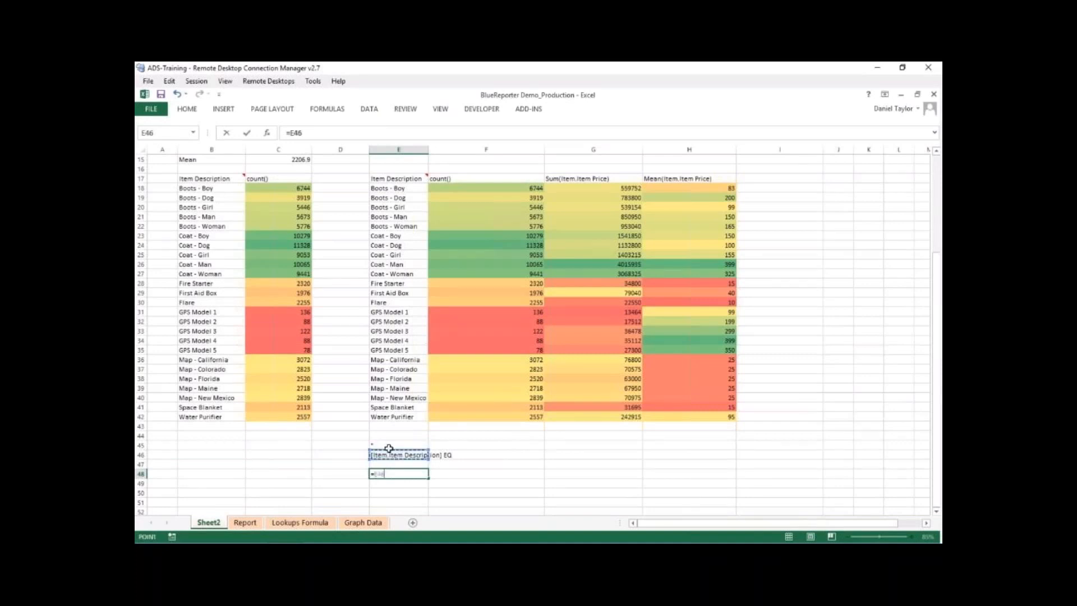
pyautogui.write('&')
pyautogui.click(388, 444)
pyautogui.write('&')
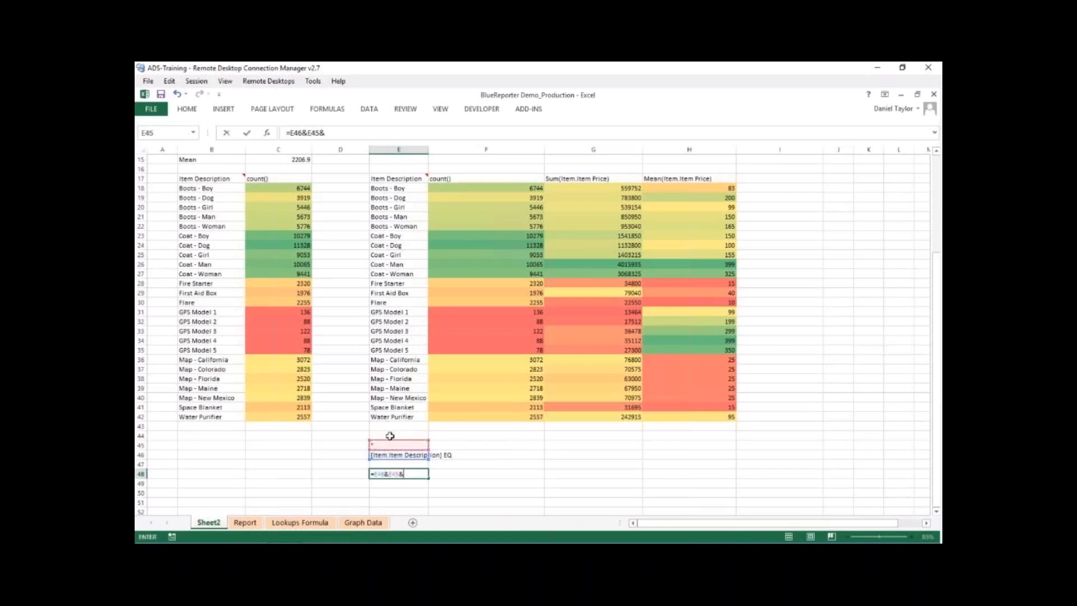
pyautogui.click(407, 190)
pyautogui.write('&')
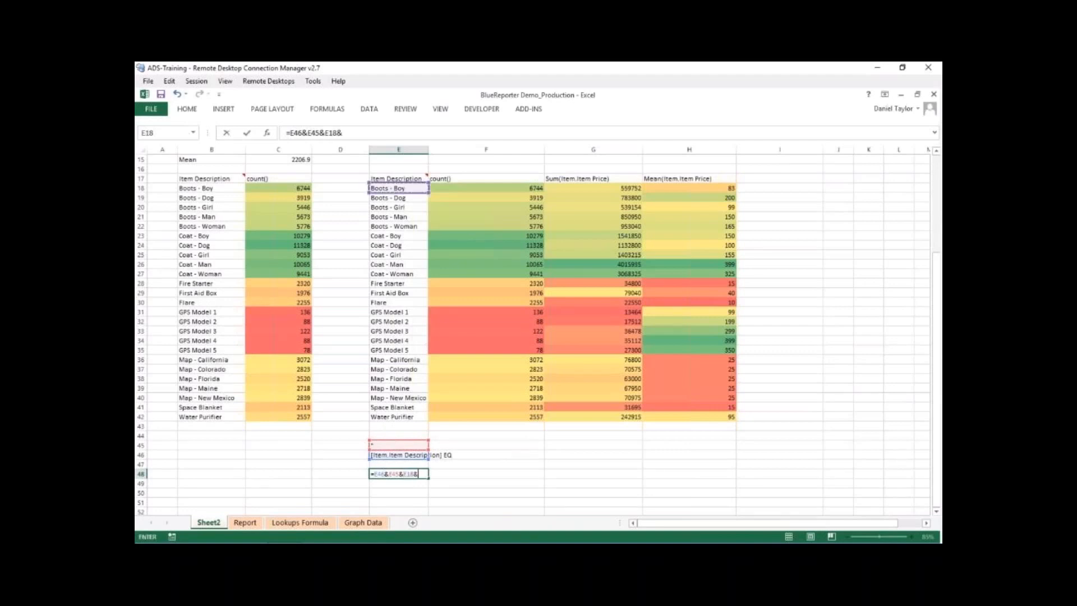
pyautogui.click(381, 445)
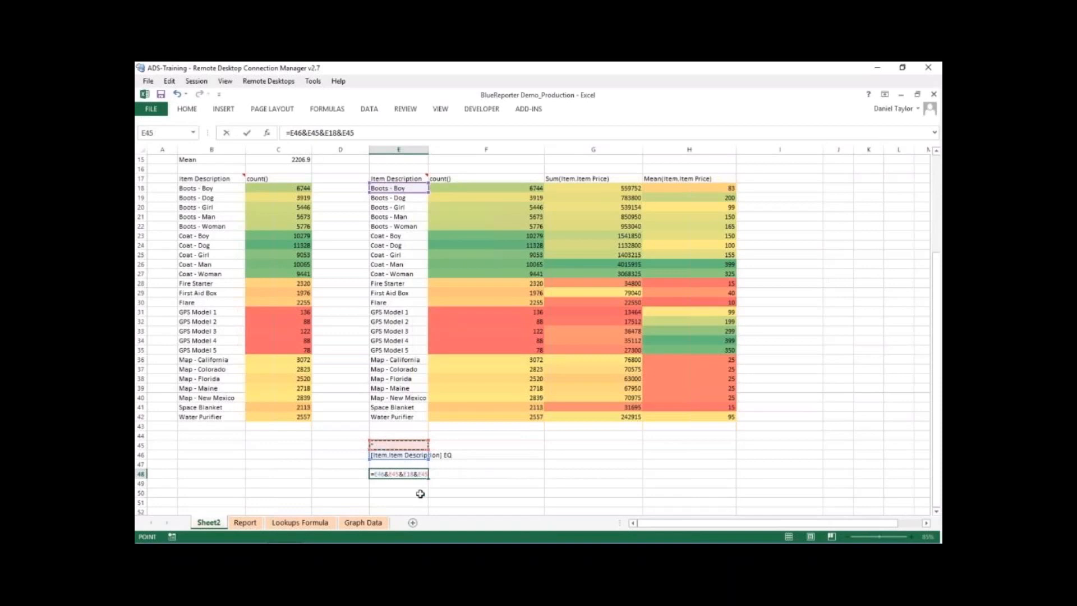
pyautogui.press('Return')
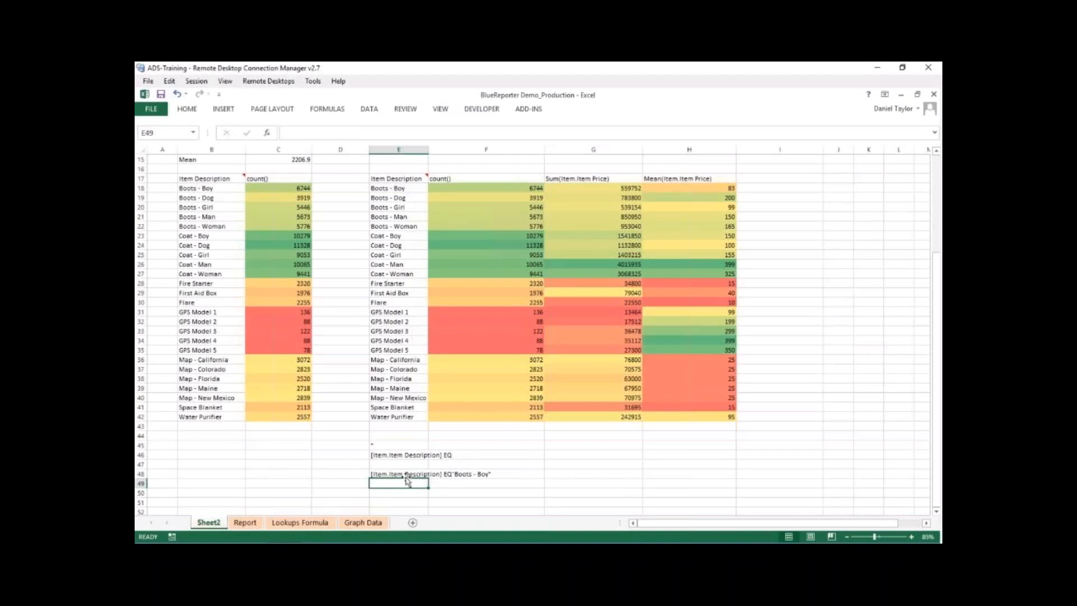
# - Add a trailing space after EQ in the E46 text to separate it from the quoted item name
pyautogui.click(384, 474)
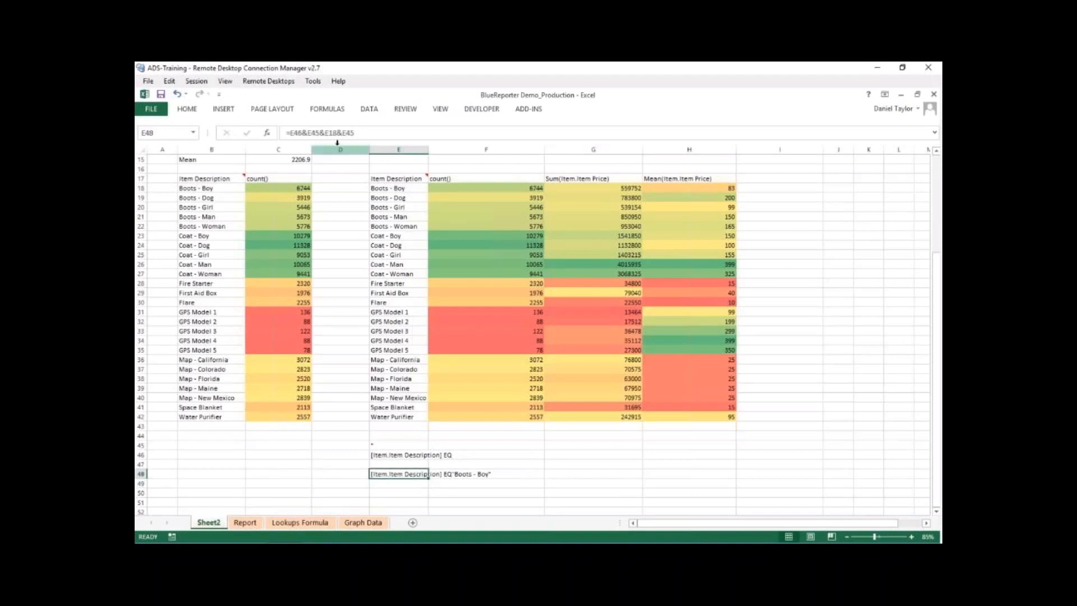
pyautogui.click(386, 455)
pyautogui.click(393, 135)
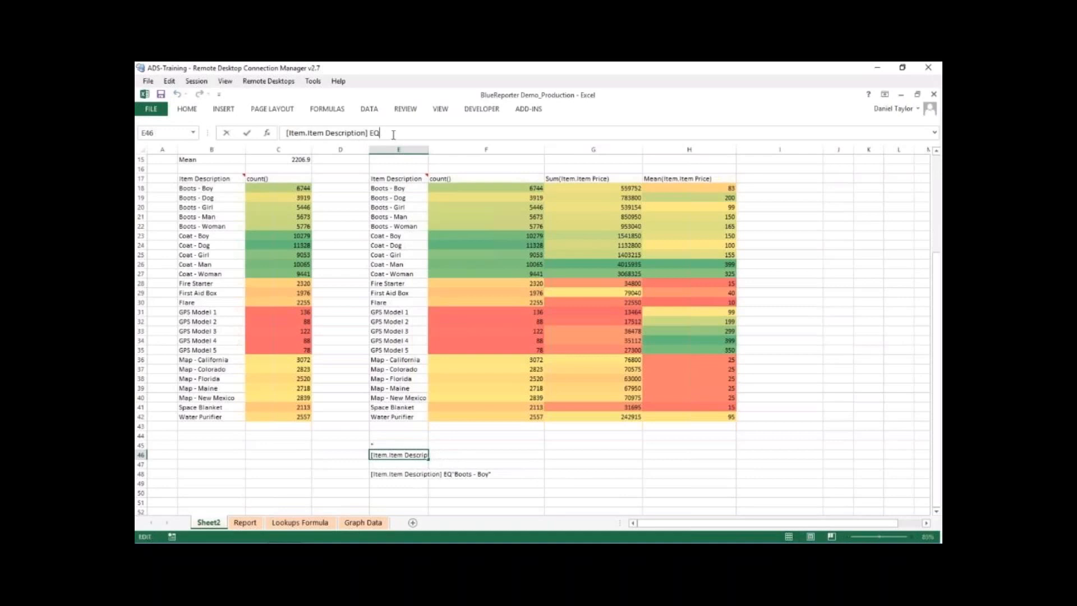
pyautogui.press('Return')
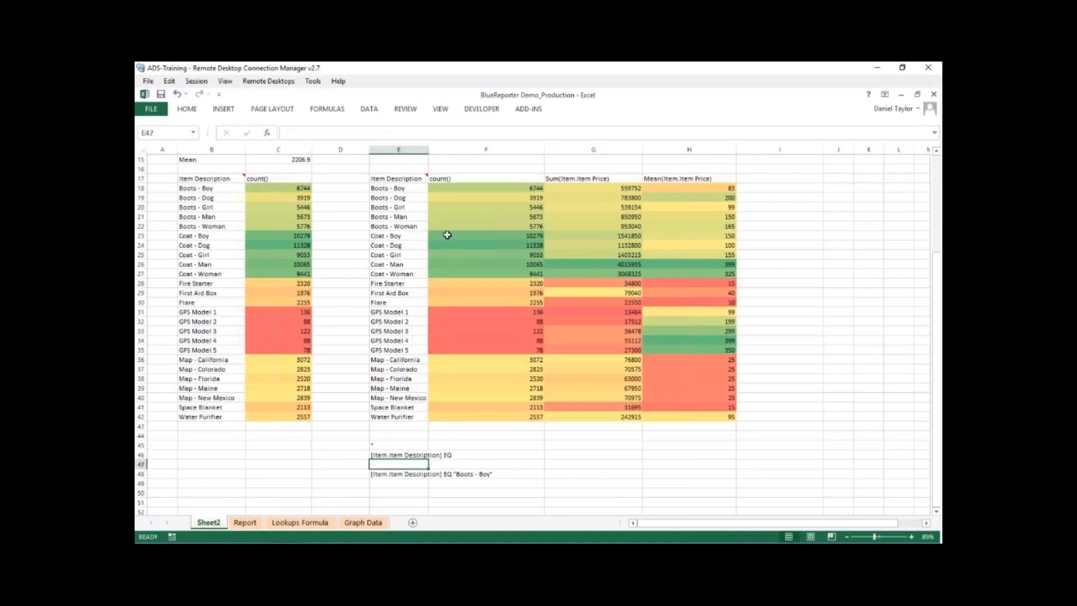
pyautogui.click(572, 465)
pyautogui.click(402, 474)
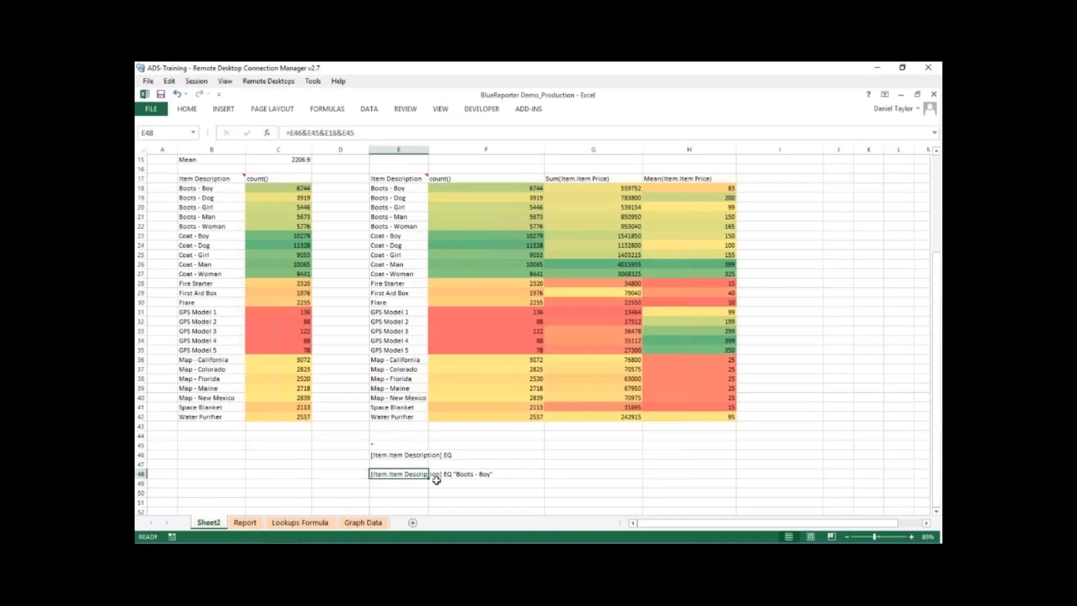
# - Move the rule-building cells E45:E48 beside the cross-tabulation so that they start at J17
pyautogui.click(409, 455)
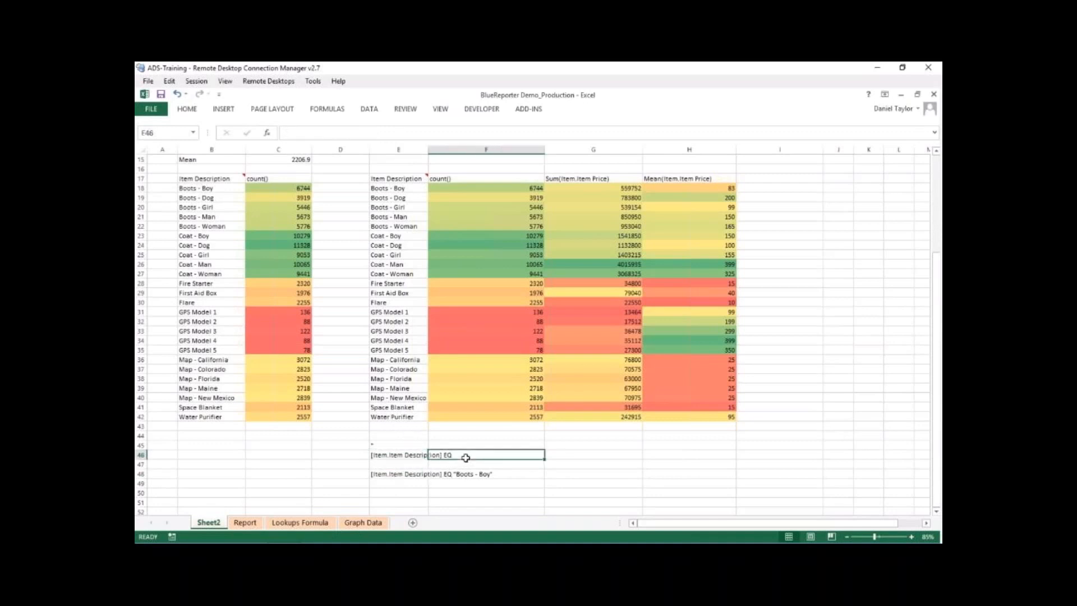
pyautogui.click(400, 475)
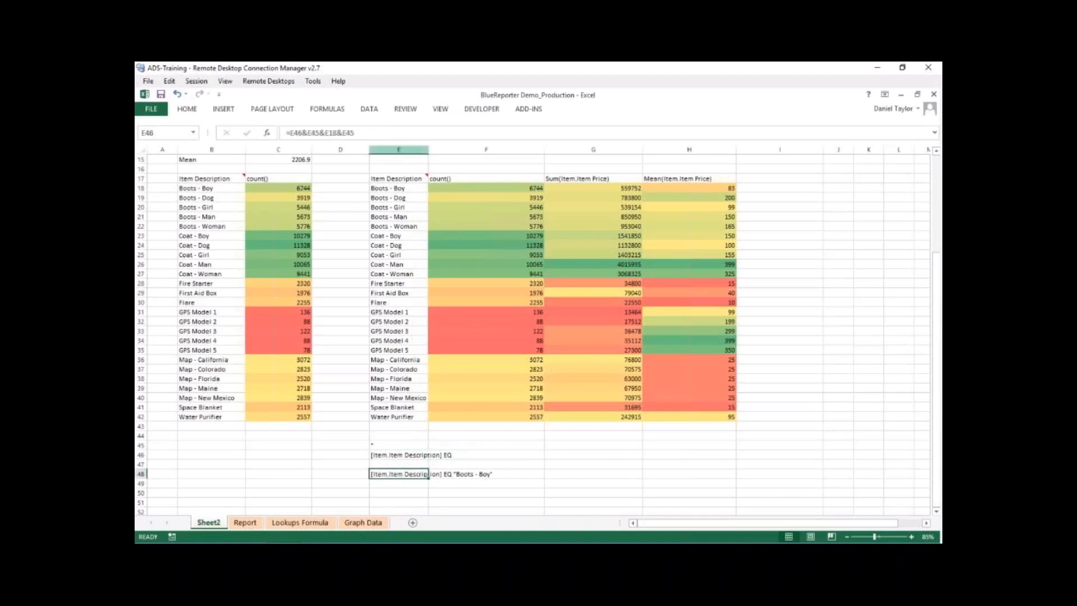
pyautogui.click(475, 453)
pyautogui.click(585, 456)
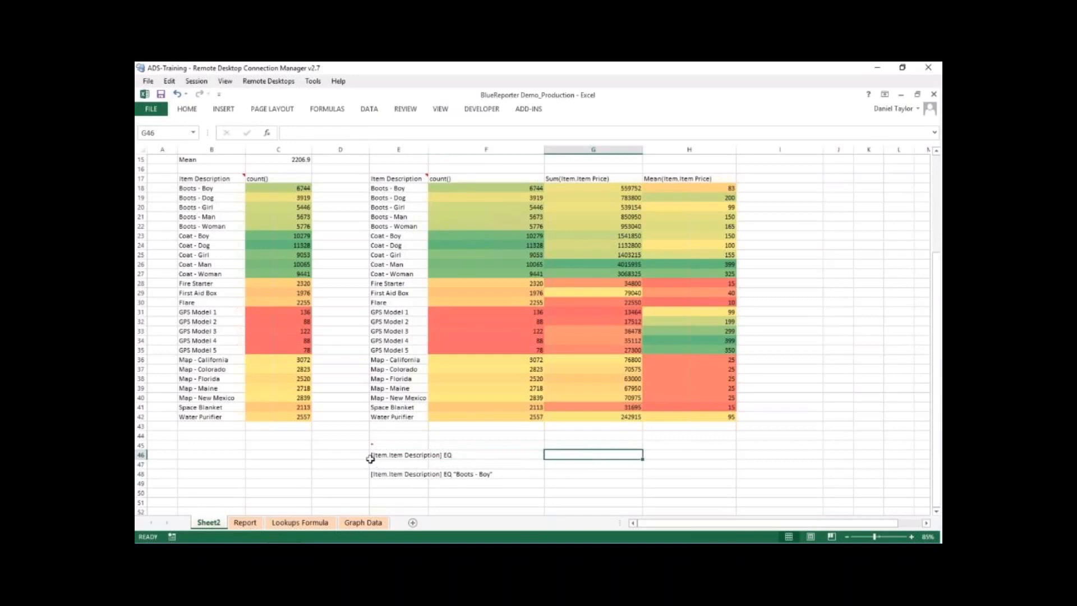
pyautogui.moveTo(379, 445); pyautogui.dragTo(841, 183)
# - Add a List data validation to J23 with the source =$E$17:$E$47
pyautogui.click(840, 234)
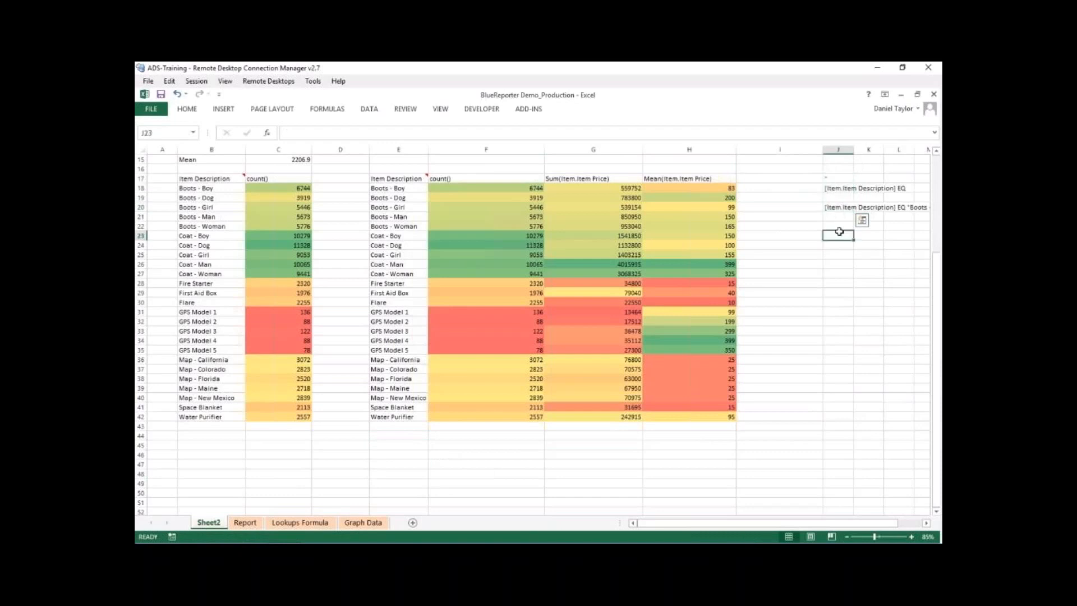
pyautogui.click(370, 109)
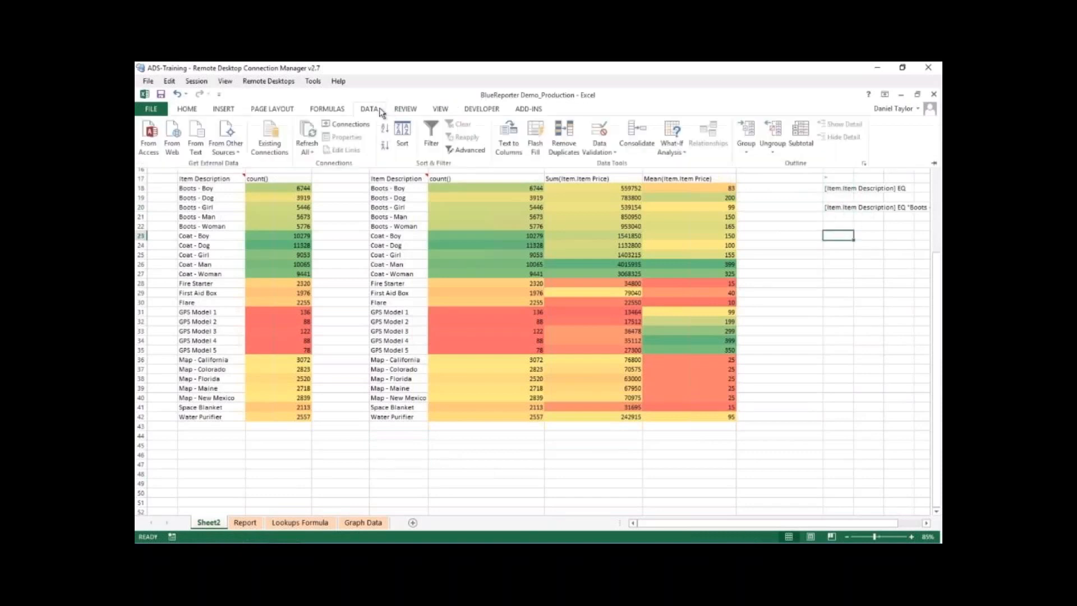
pyautogui.click(599, 152)
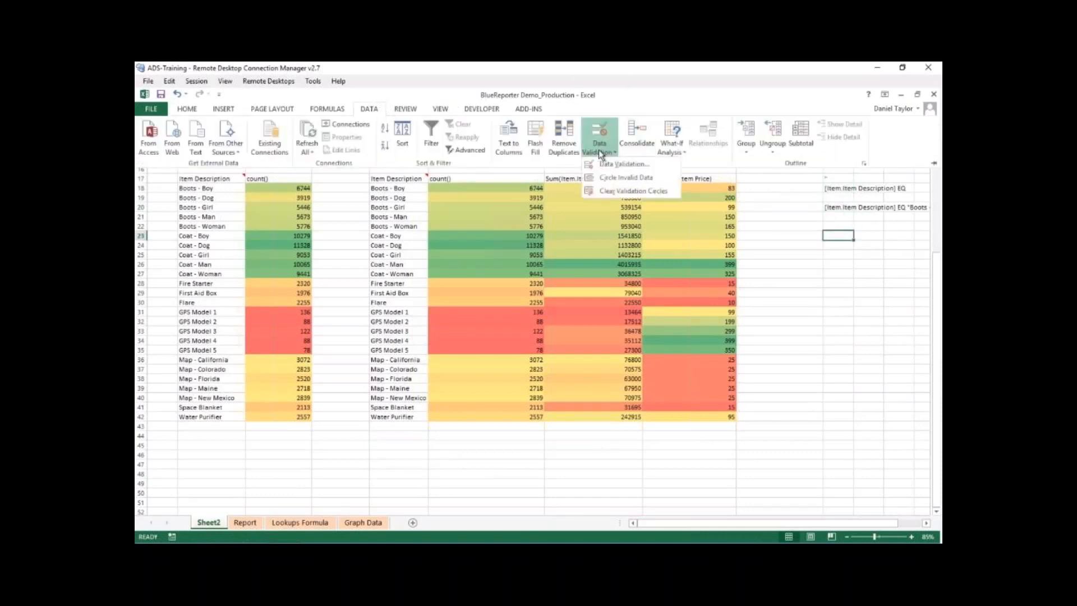
pyautogui.click(620, 163)
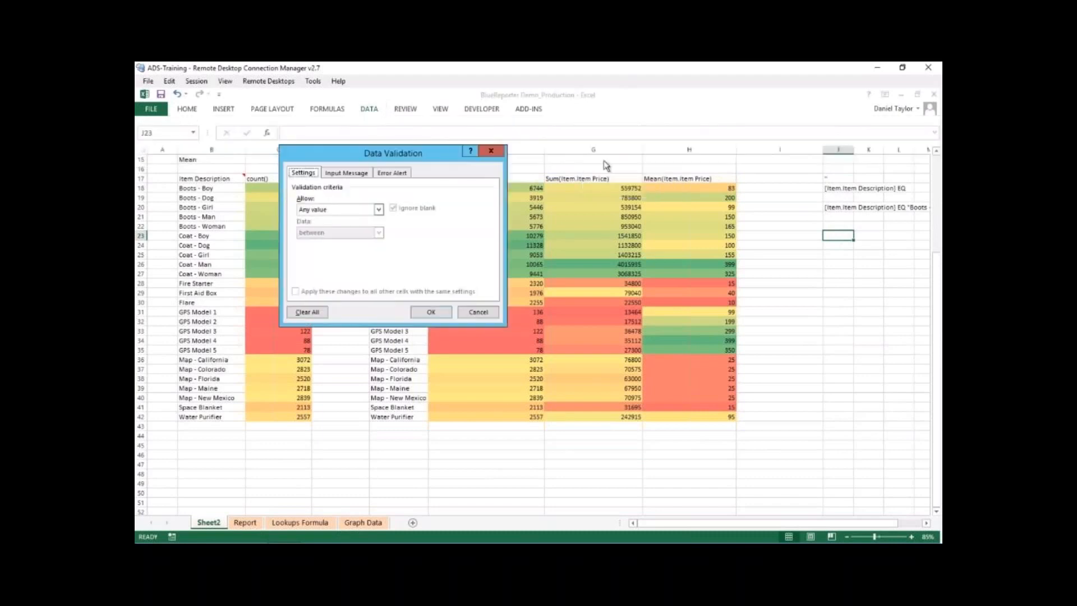
pyautogui.click(377, 210)
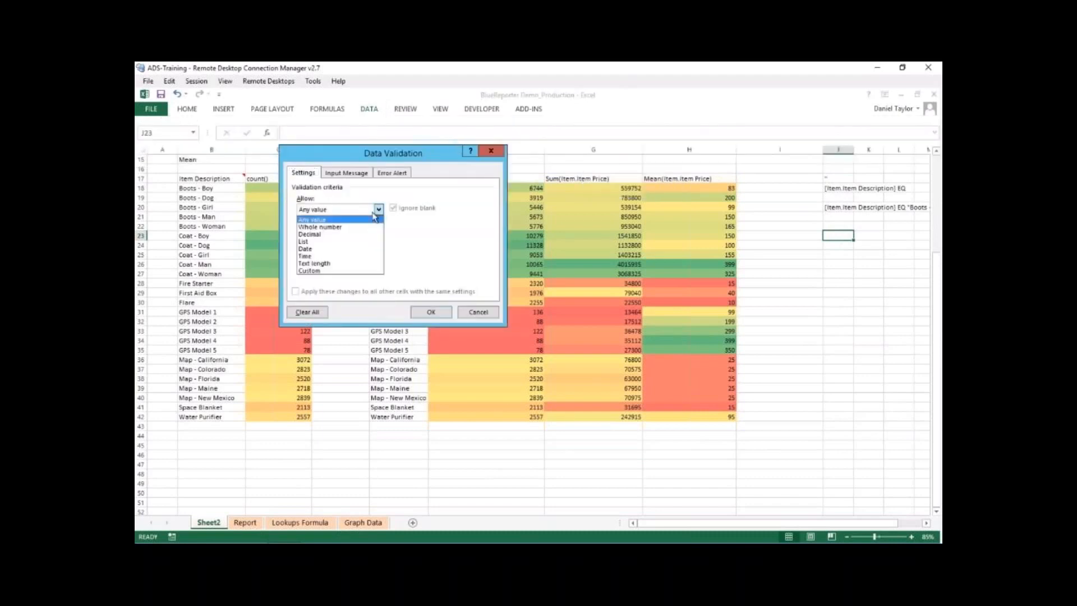
pyautogui.click(321, 242)
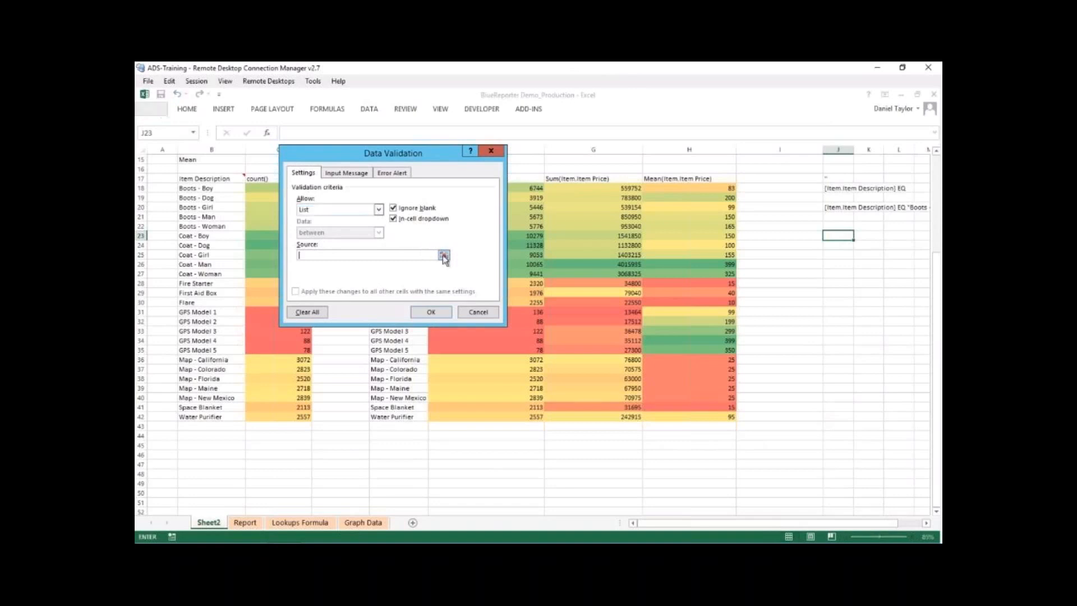
pyautogui.click(444, 255)
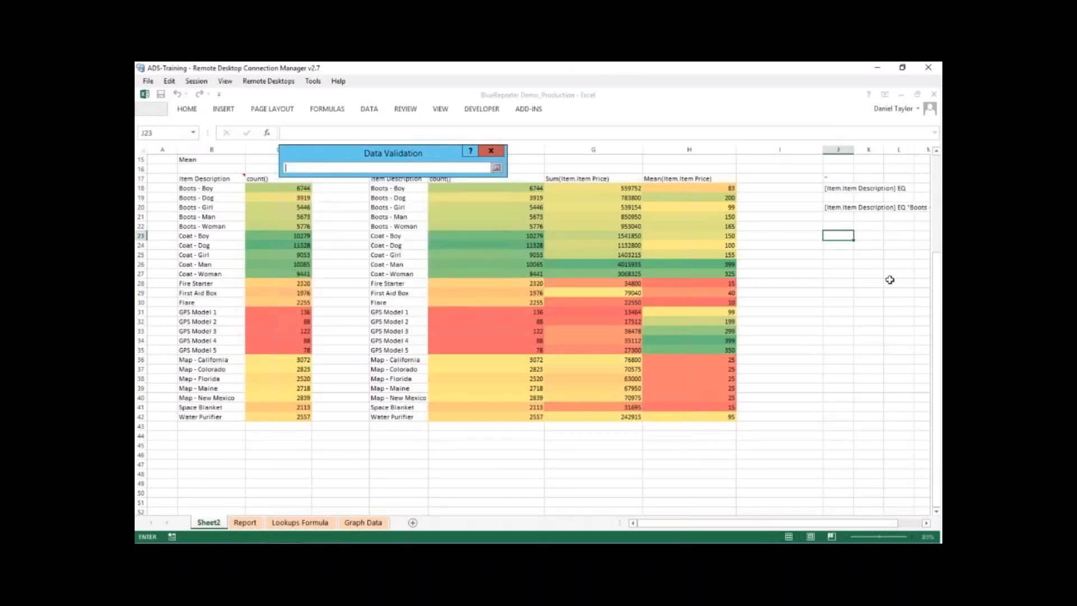
pyautogui.moveTo(937, 271); pyautogui.dragTo(937, 263)
pyautogui.moveTo(392, 198); pyautogui.dragTo(387, 482)
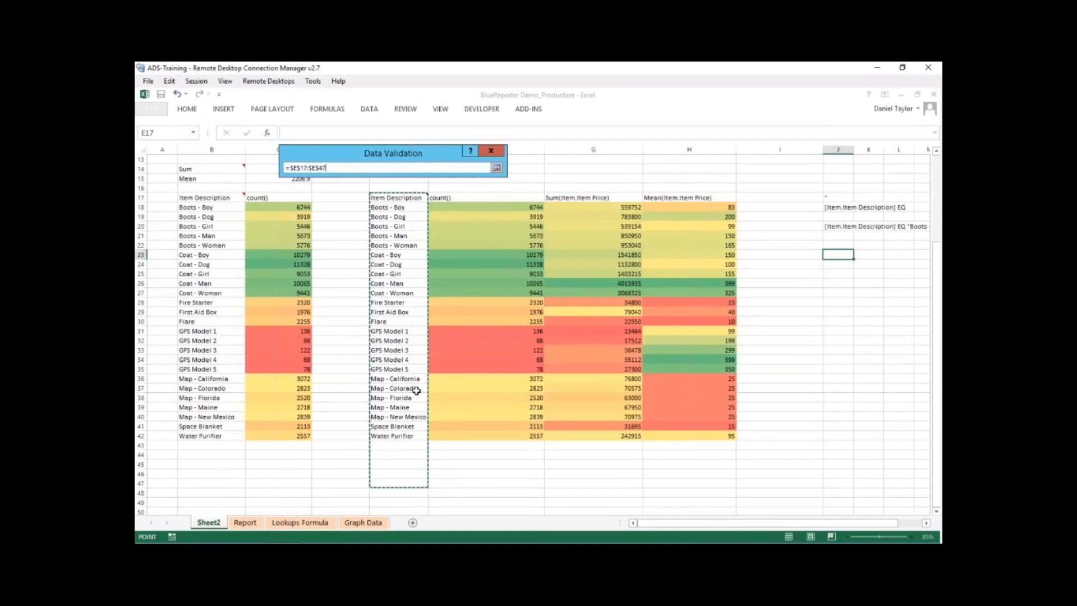
pyautogui.press('Return')
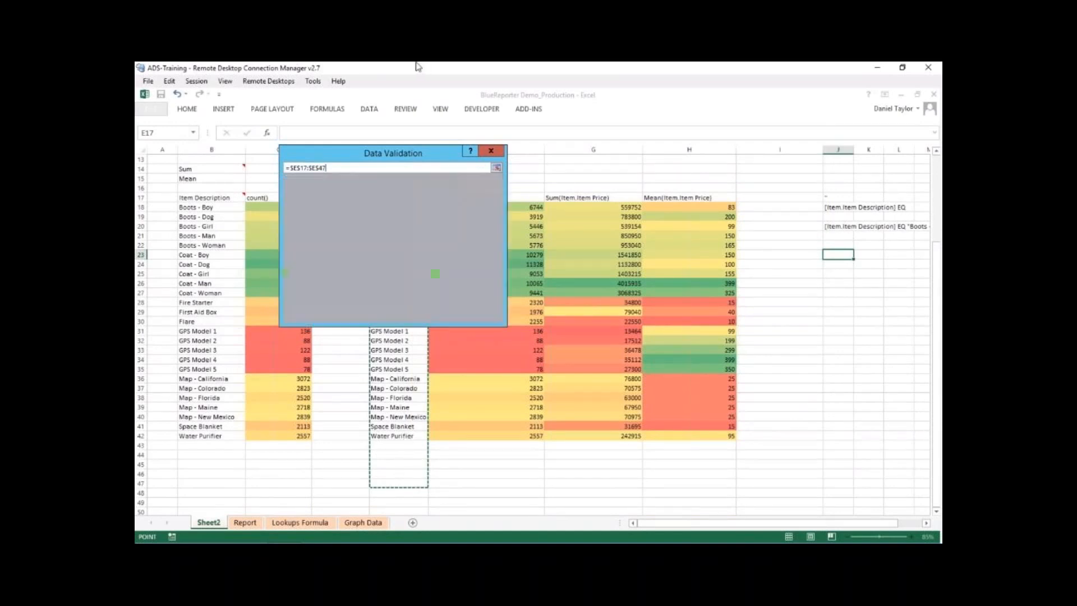
pyautogui.click(432, 313)
# - Check the item choices in J23's drop-down list and widen column J
pyautogui.moveTo(823, 523); pyautogui.dragTo(847, 525)
pyautogui.click(830, 256)
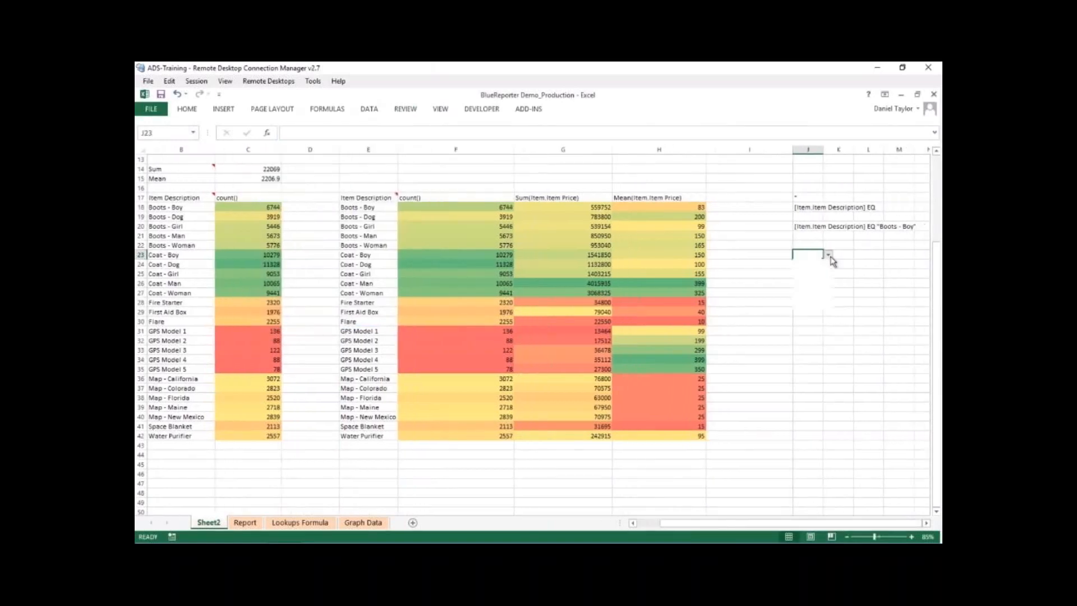
pyautogui.click(828, 264)
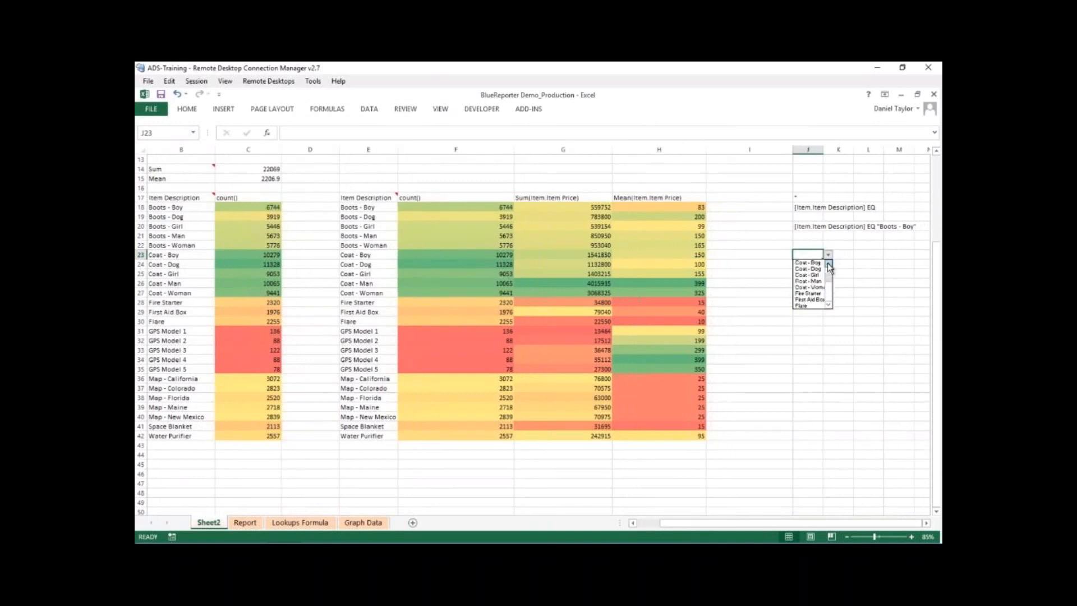
pyautogui.click(827, 254)
pyautogui.moveTo(825, 149); pyautogui.dragTo(862, 149)
pyautogui.click(812, 227)
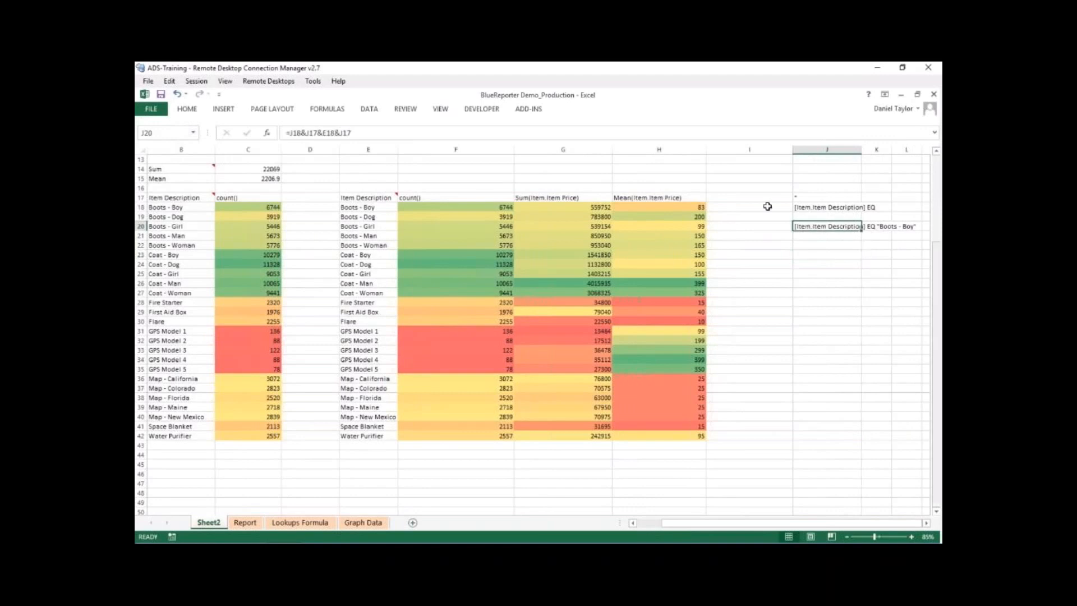
pyautogui.press('F2')
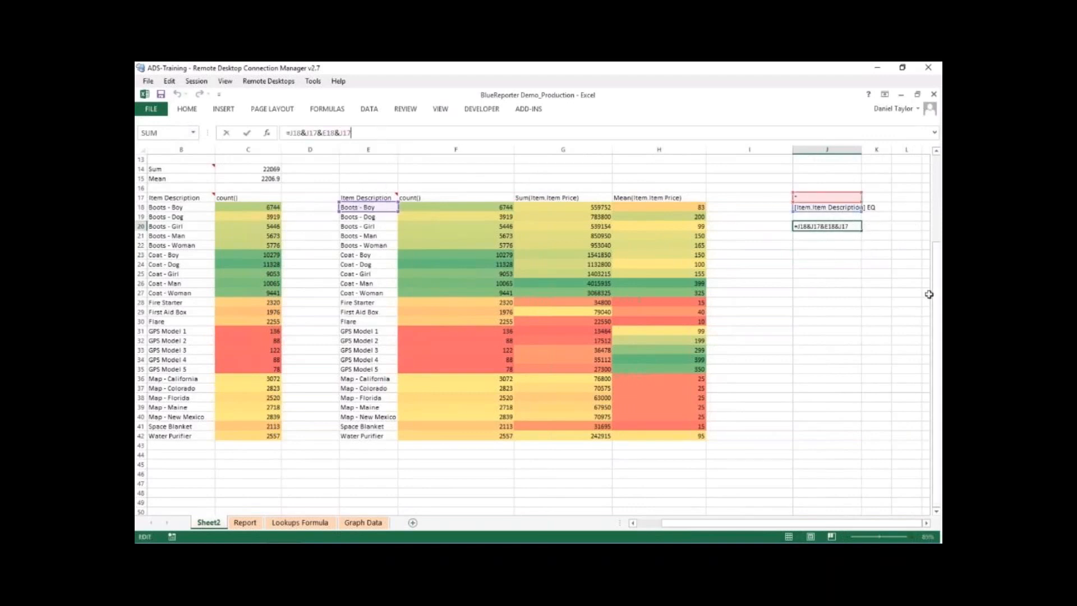
pyautogui.press('Return')
# - Apply a thick box border to the drop-down cell J23
pyautogui.click(827, 253)
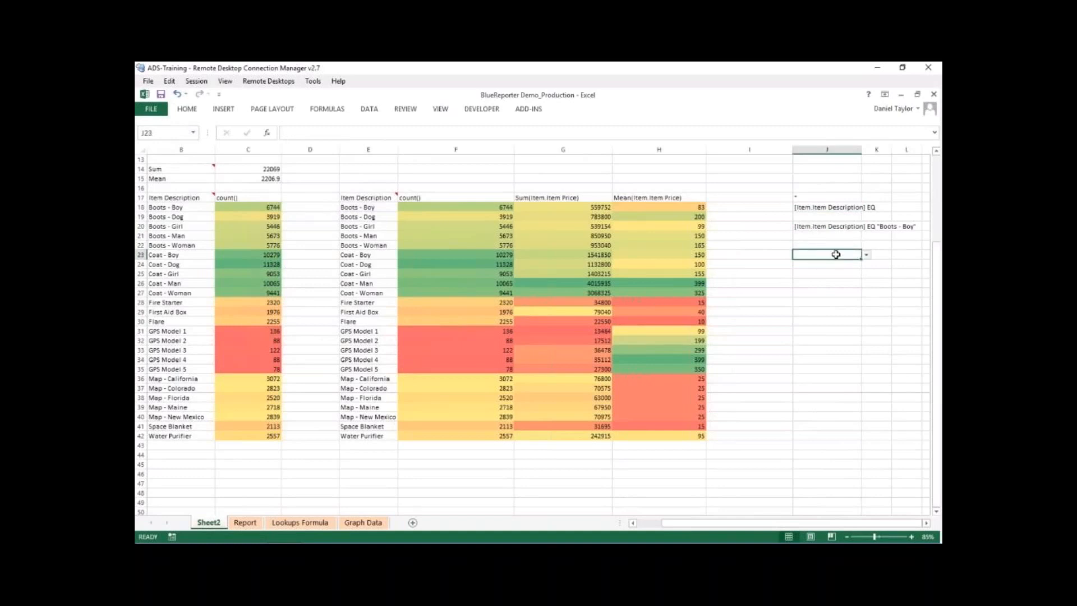
pyautogui.click(187, 109)
pyautogui.click(294, 145)
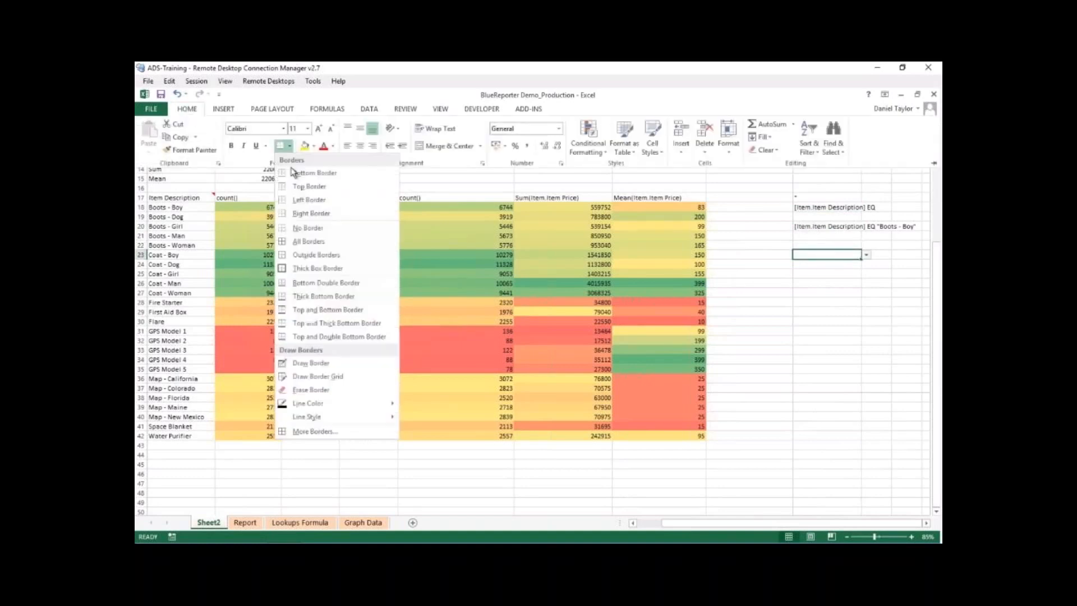
pyautogui.click(308, 264)
pyautogui.click(836, 293)
# - Point the item reference in J20's formula to the drop-down cell, making it =J18&J17&J23&J17
pyautogui.click(834, 225)
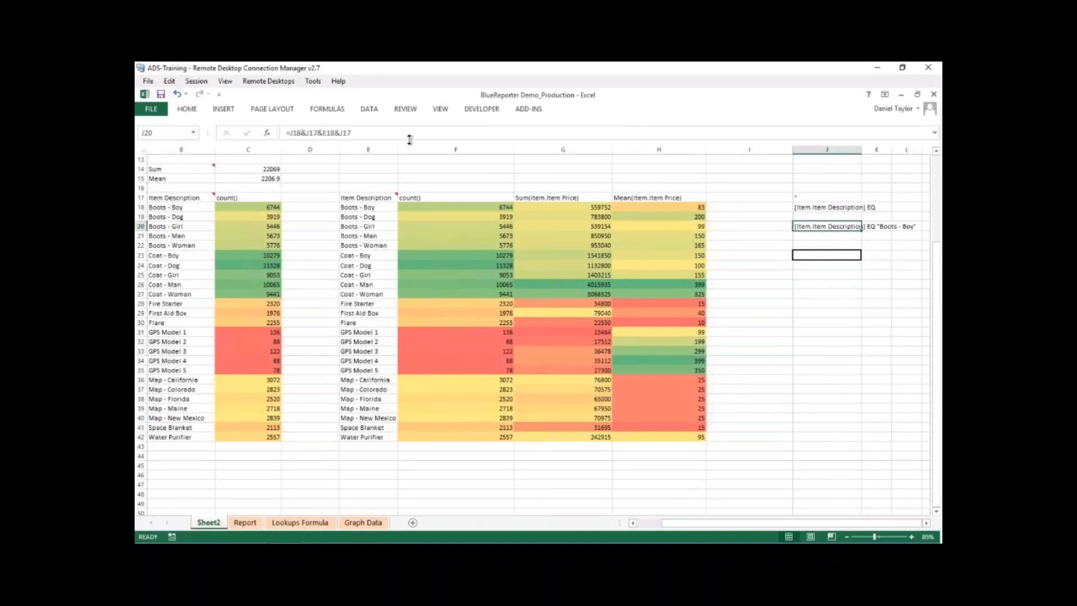
pyautogui.press('F2')
pyautogui.moveTo(360, 216); pyautogui.dragTo(818, 263)
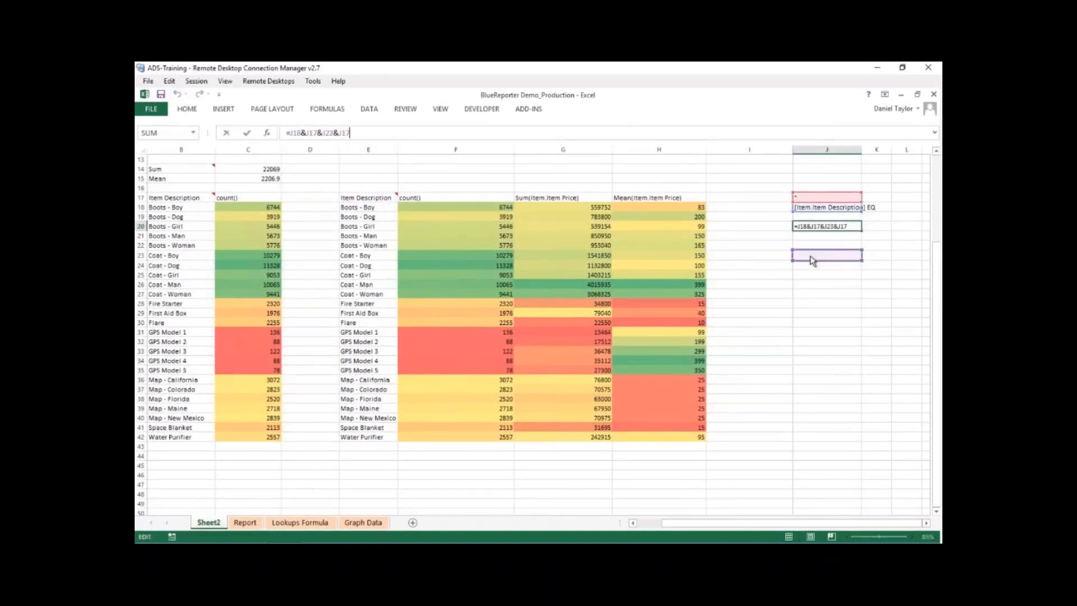
pyautogui.press('Return')
pyautogui.click(836, 312)
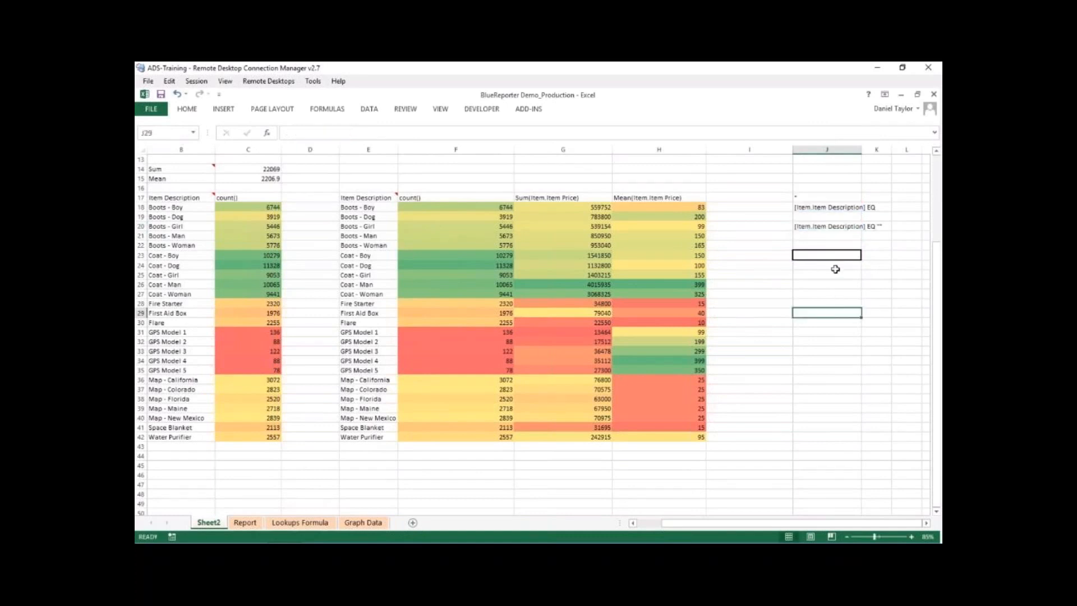
# - Choose Map - New Mexico in the drop-down cell J23 to test the generated item rule
pyautogui.click(851, 250)
pyautogui.click(865, 256)
pyautogui.click(841, 263)
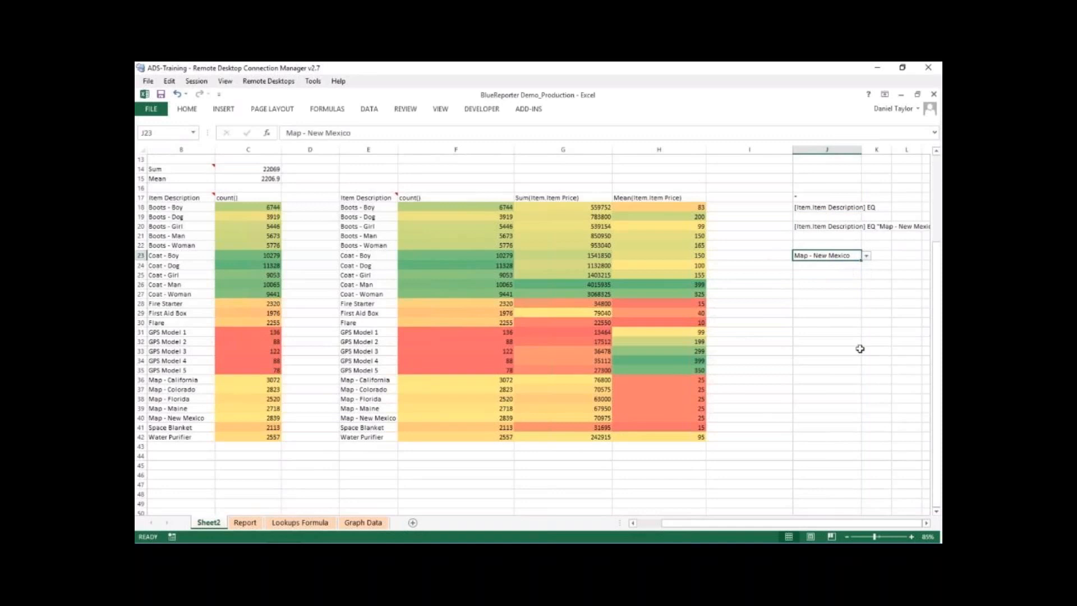
pyautogui.click(867, 397)
pyautogui.press('Right')
pyautogui.press('Right')
pyautogui.press('Right')
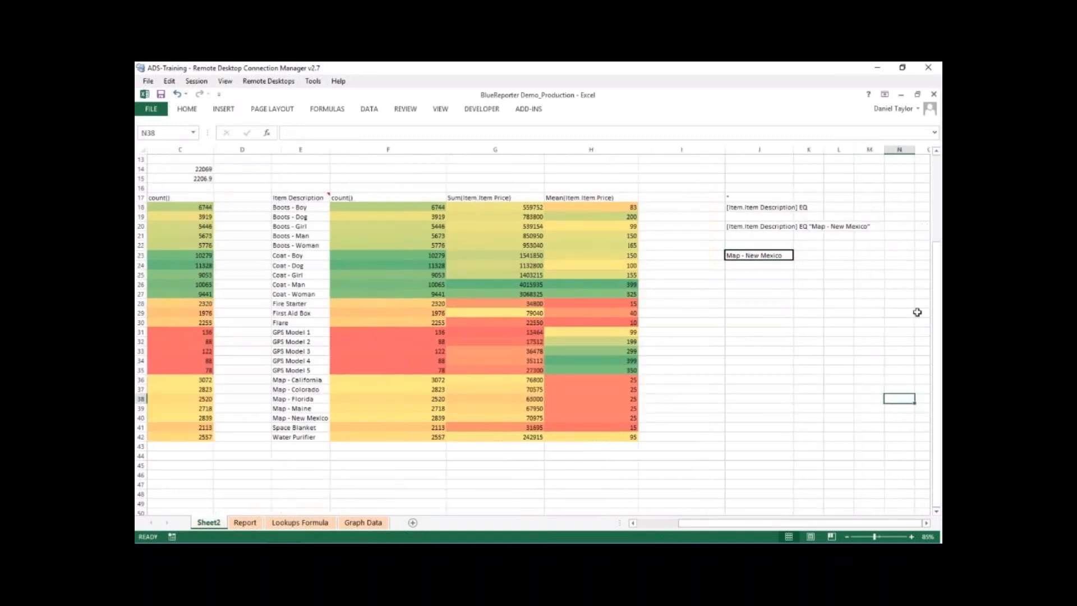
# - Change the item in the drop-down cell J23 to GPS Model 3
pyautogui.click(779, 254)
pyautogui.click(798, 255)
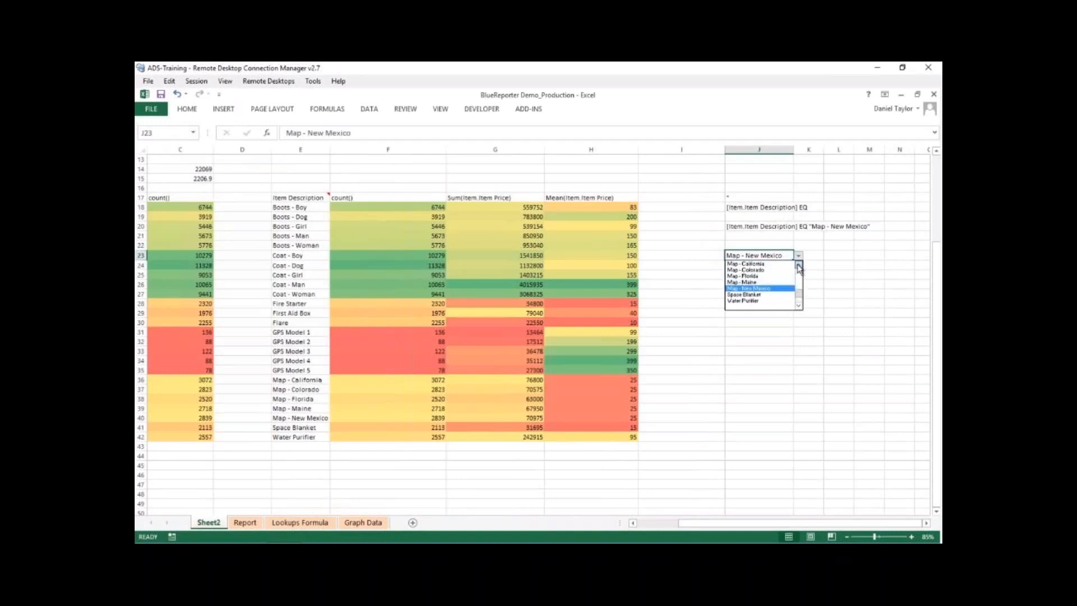
pyautogui.scroll(1, 769, 274)
pyautogui.click(768, 270)
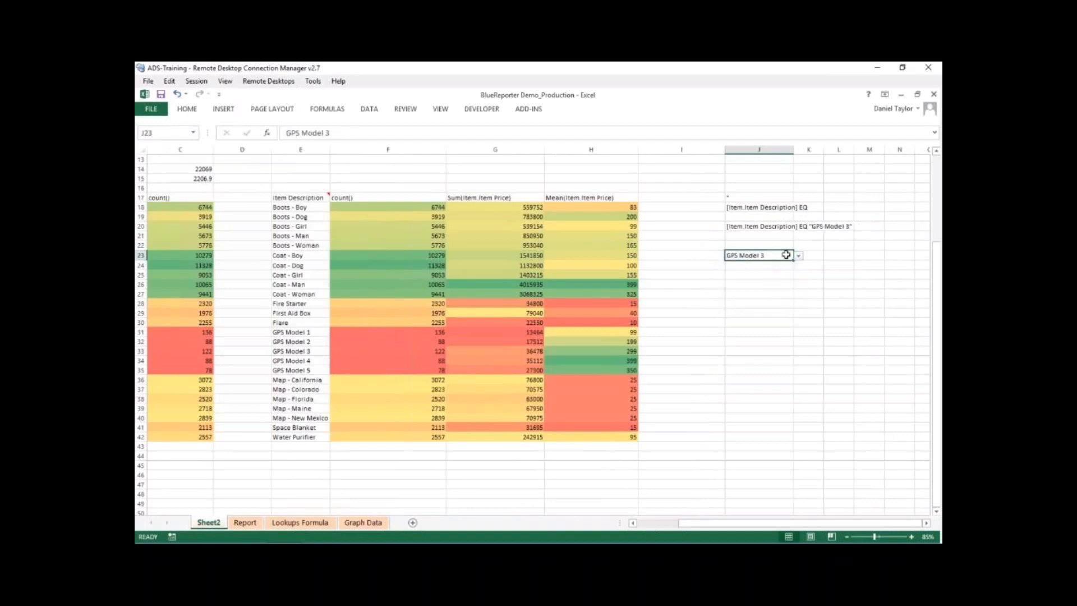
# - Change the item in the drop-down cell J23 to Coat - Girl
pyautogui.click(797, 255)
pyautogui.scroll(3, 785, 274)
pyautogui.click(768, 275)
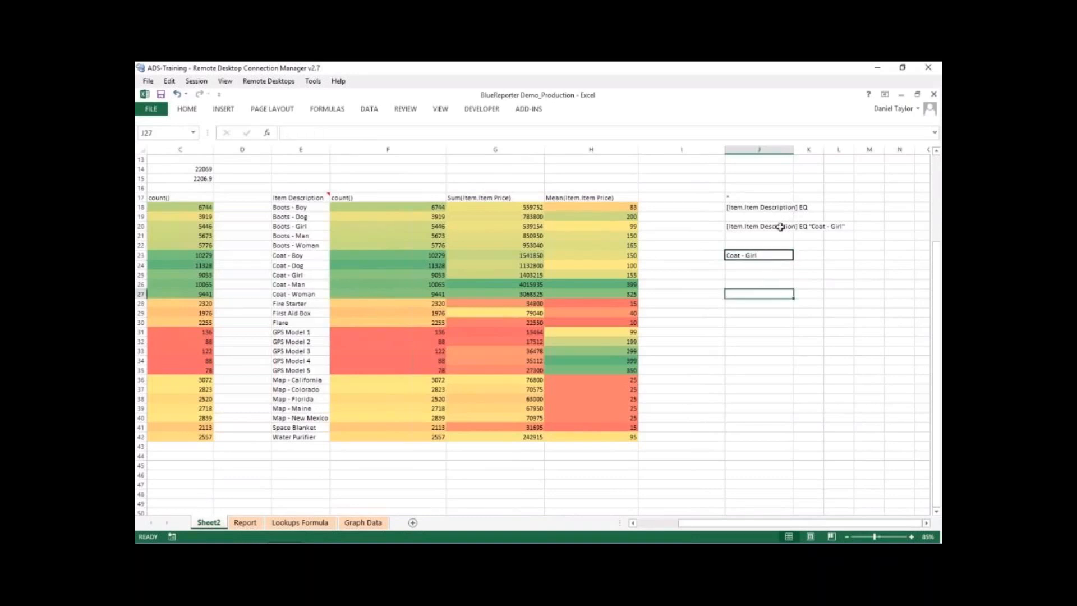
# - Start a new blueREPORTER element at cell J26 using ADS-TRAINING/ADSIP2 as its data source
pyautogui.click(764, 285)
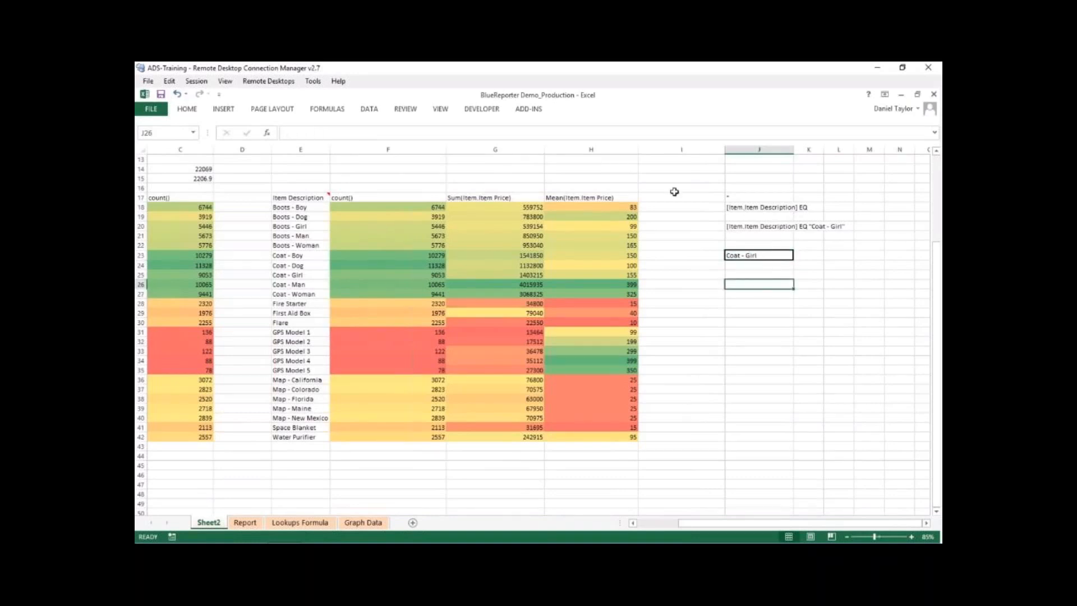
pyautogui.click(534, 111)
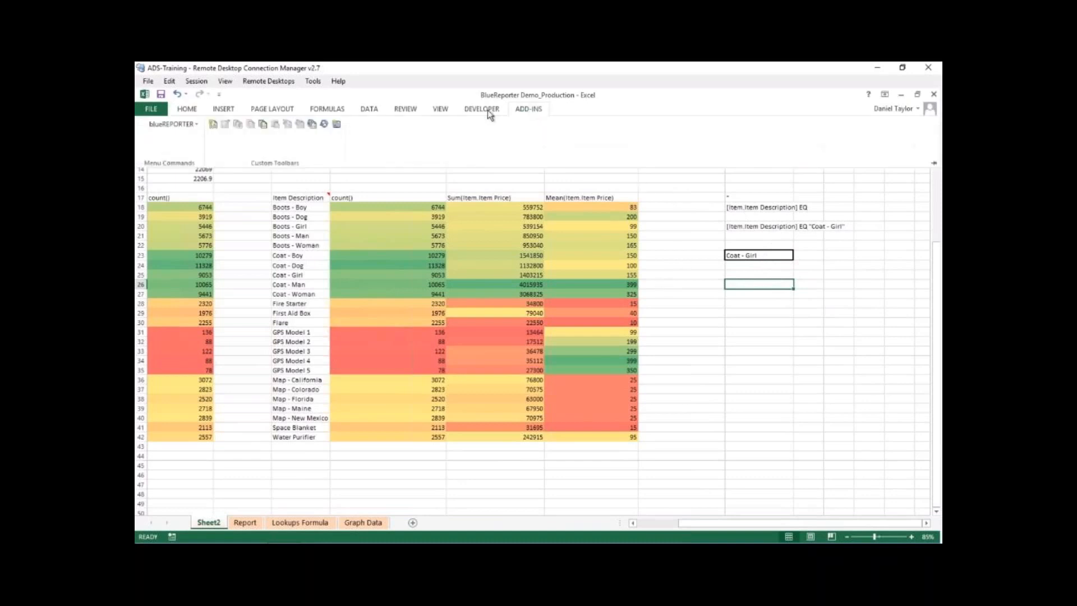
pyautogui.click(213, 124)
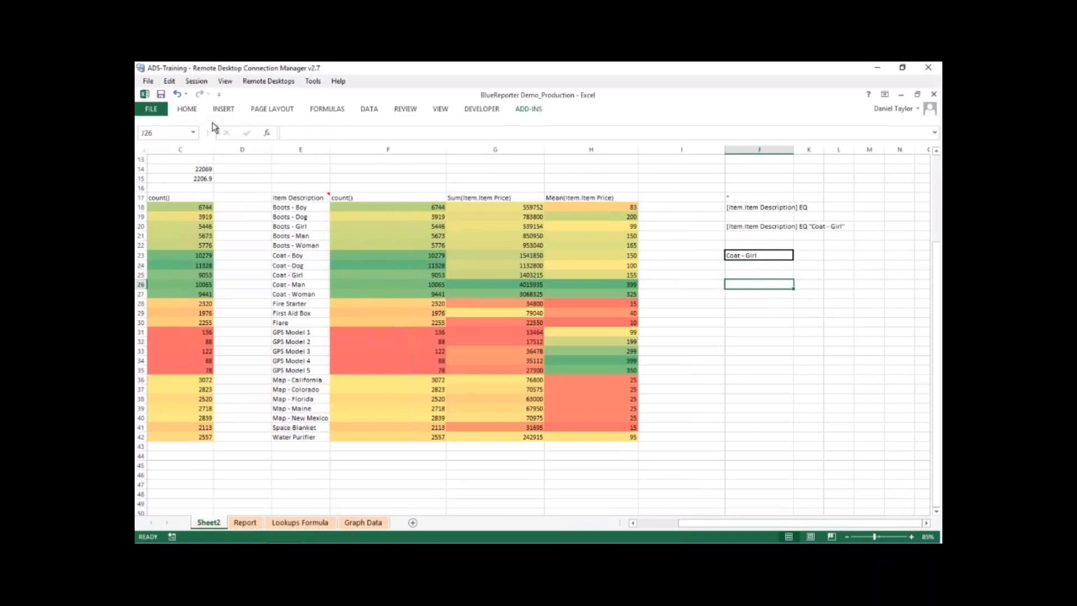
pyautogui.click(382, 388)
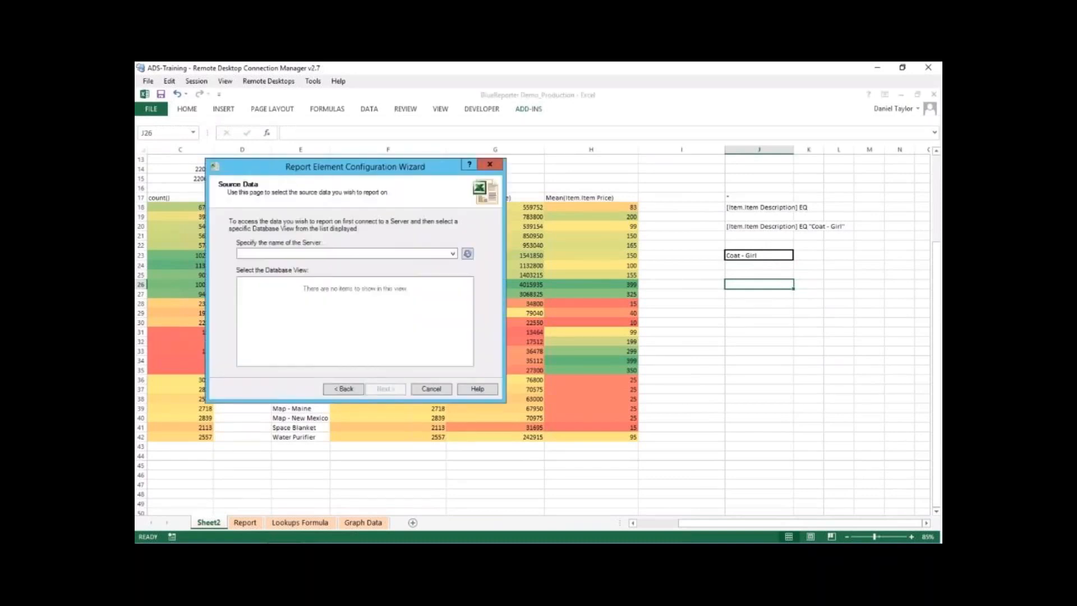
pyautogui.click(312, 304)
pyautogui.click(386, 389)
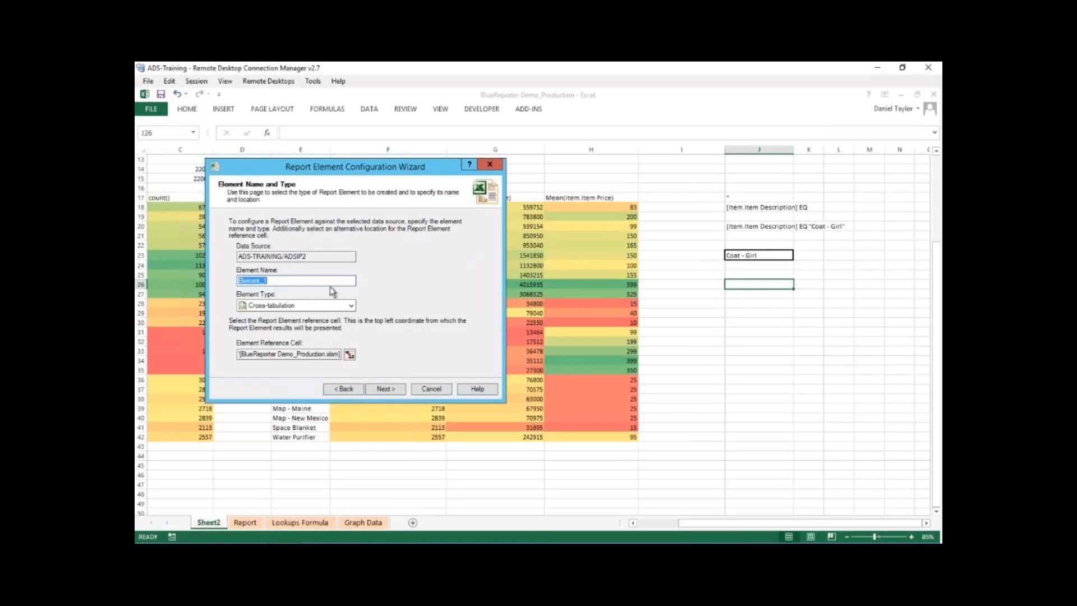
# - Name the report element PurchaseCount and set its element type to Record Count
pyautogui.write('Pur')
pyautogui.click(351, 305)
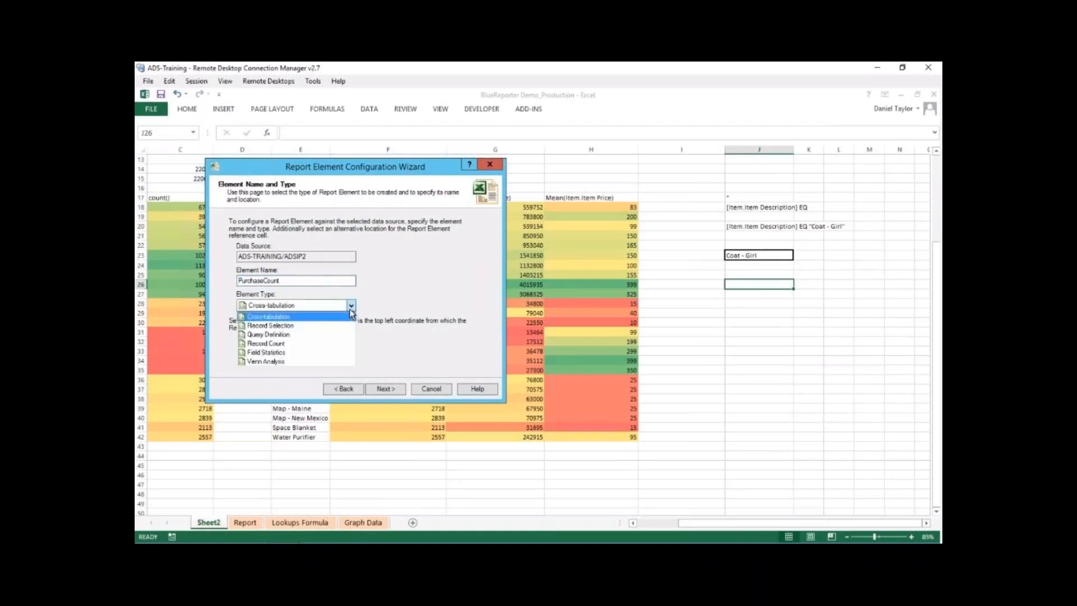
pyautogui.click(322, 344)
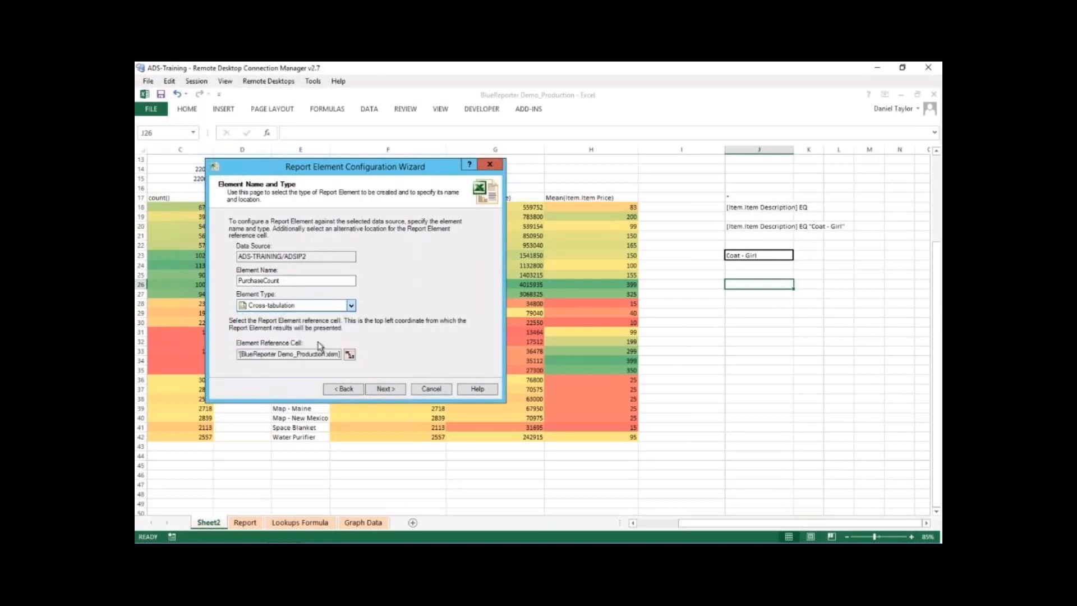
pyautogui.click(385, 388)
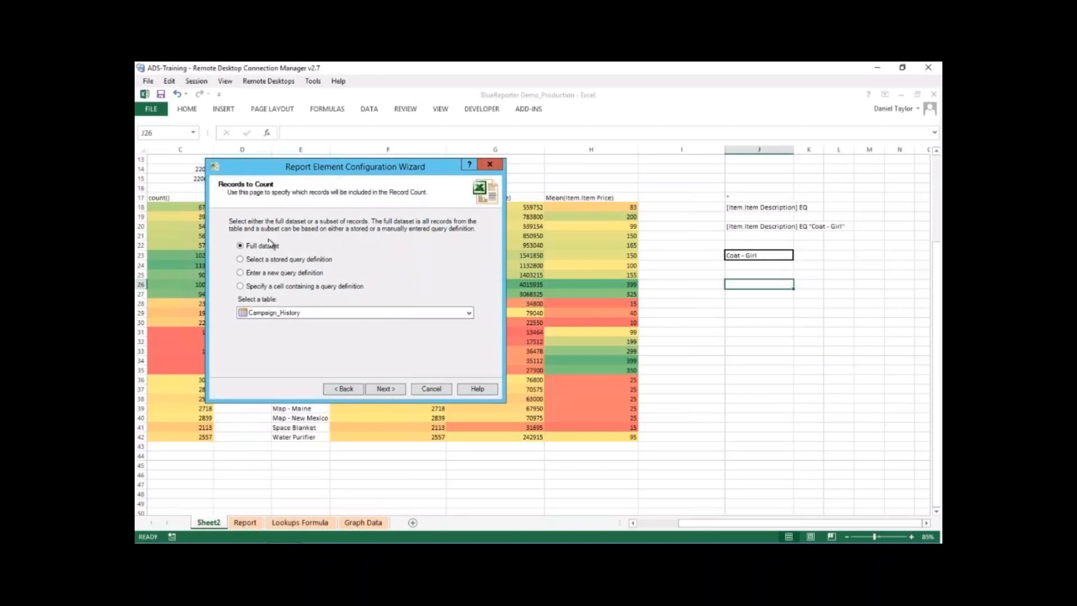
# - Count records from the Item table, using cell J20 as the cell containing the query definition
pyautogui.click(303, 315)
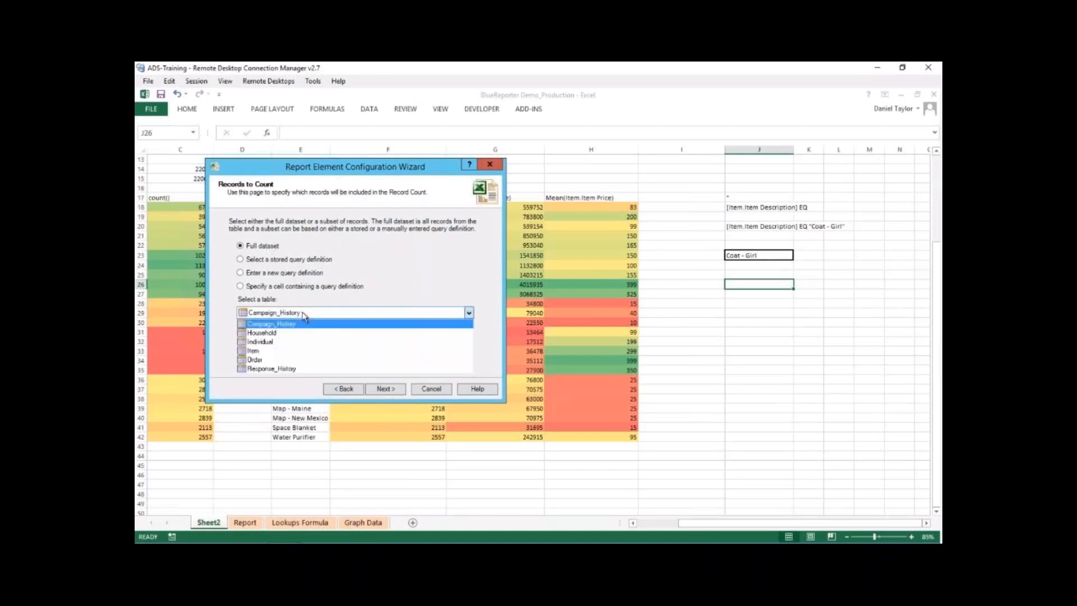
pyautogui.click(281, 352)
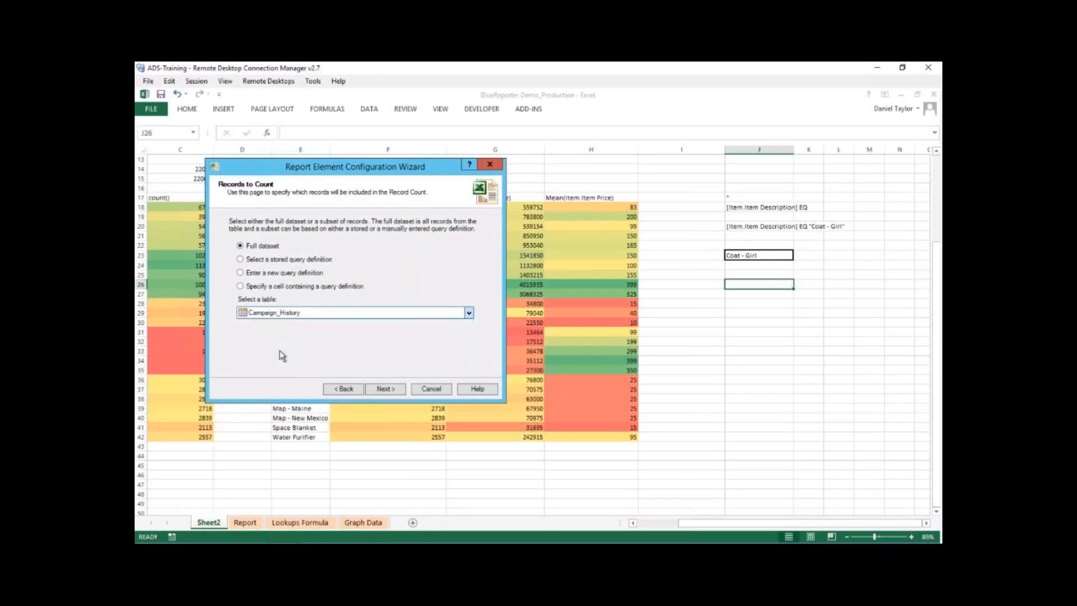
pyautogui.click(241, 287)
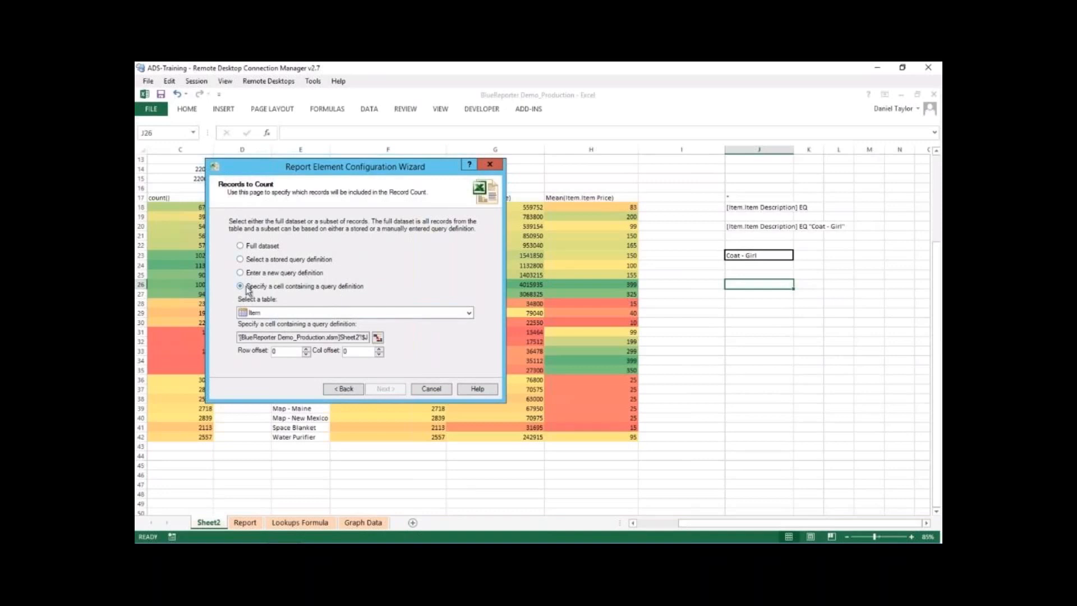
pyautogui.click(378, 337)
pyautogui.moveTo(282, 532)
pyautogui.click(338, 496)
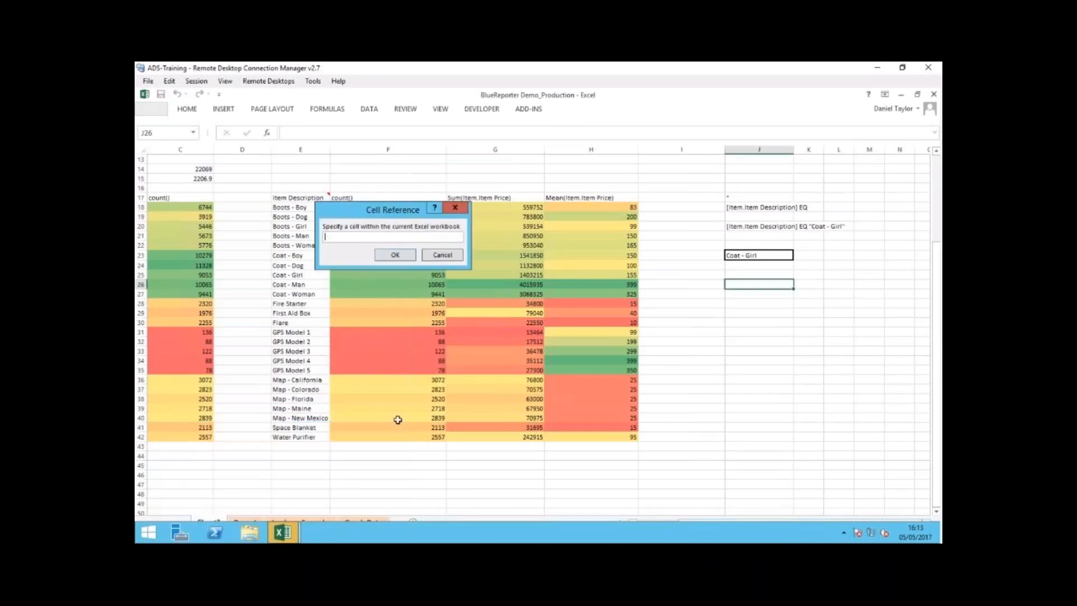
pyautogui.click(740, 226)
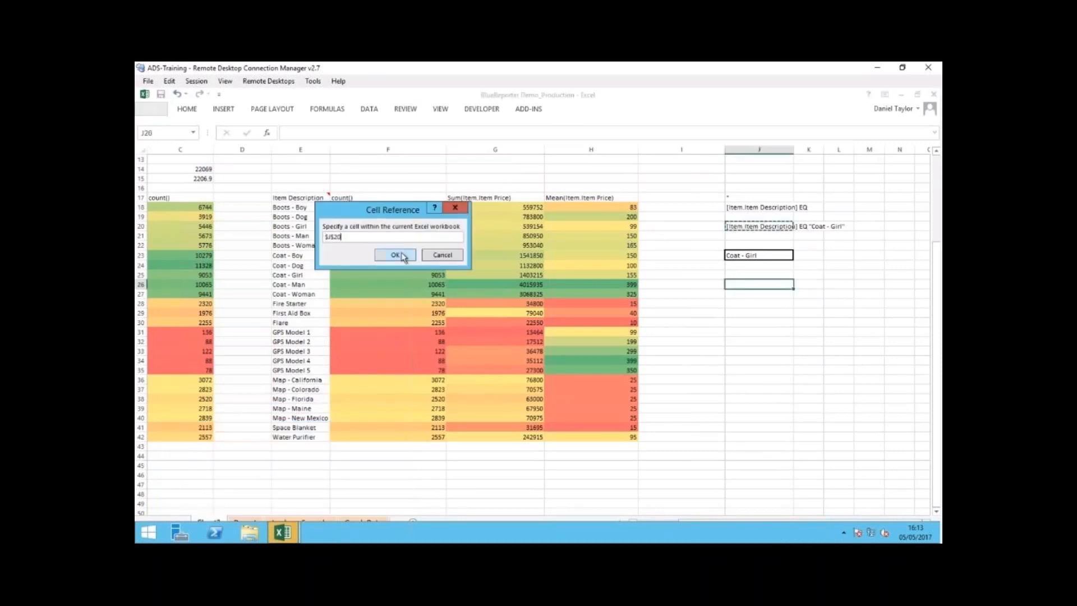
pyautogui.click(396, 255)
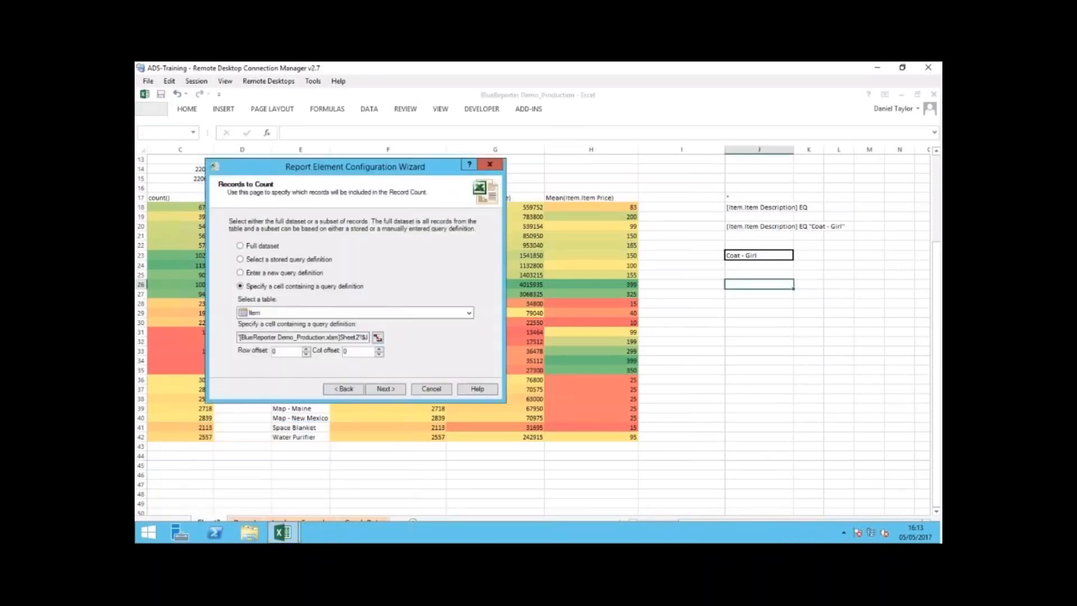
# - Create the PurchaseCount element from the wizard summary, finish the wizard and check the result cell J26
pyautogui.click(385, 389)
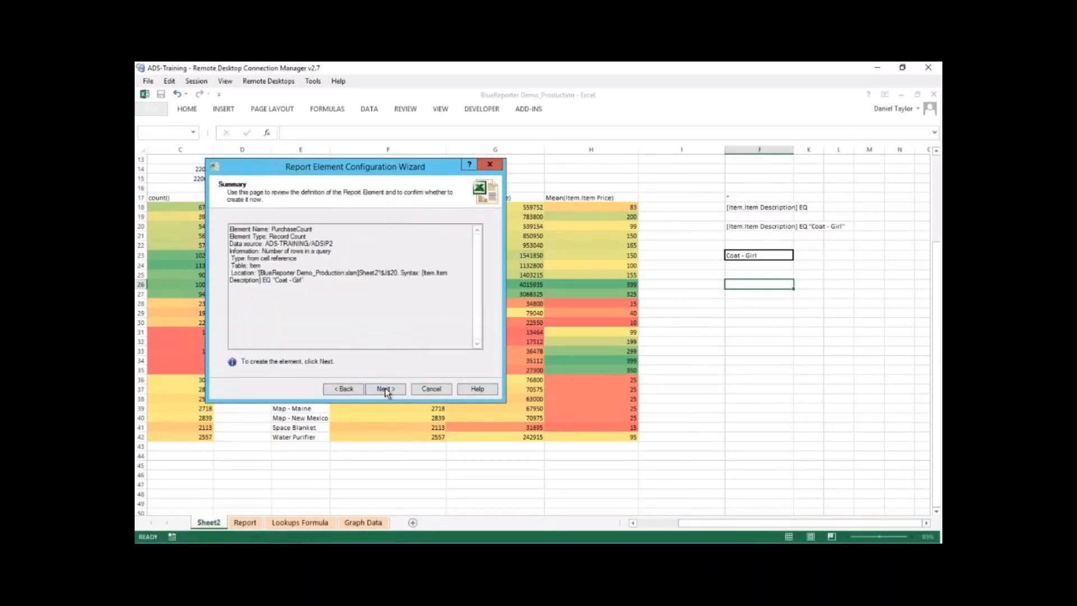
pyautogui.click(384, 388)
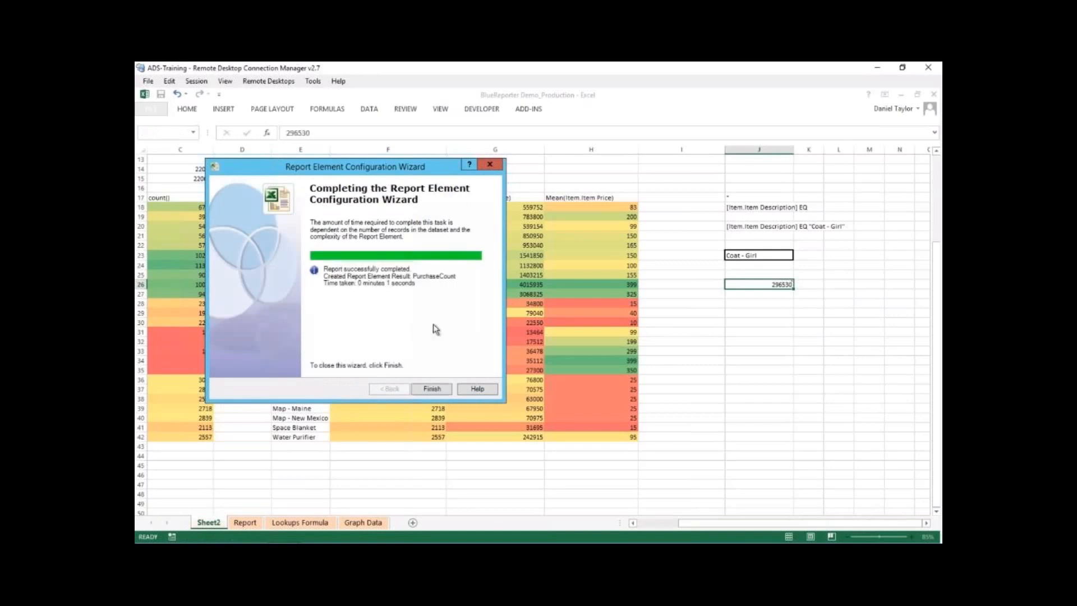
pyautogui.click(428, 387)
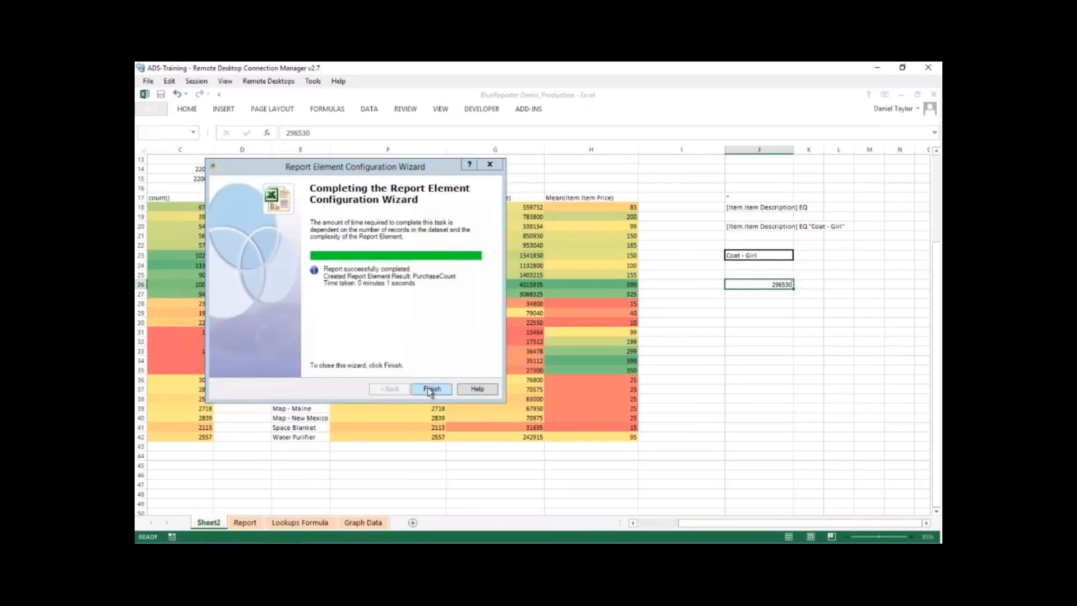
pyautogui.click(772, 315)
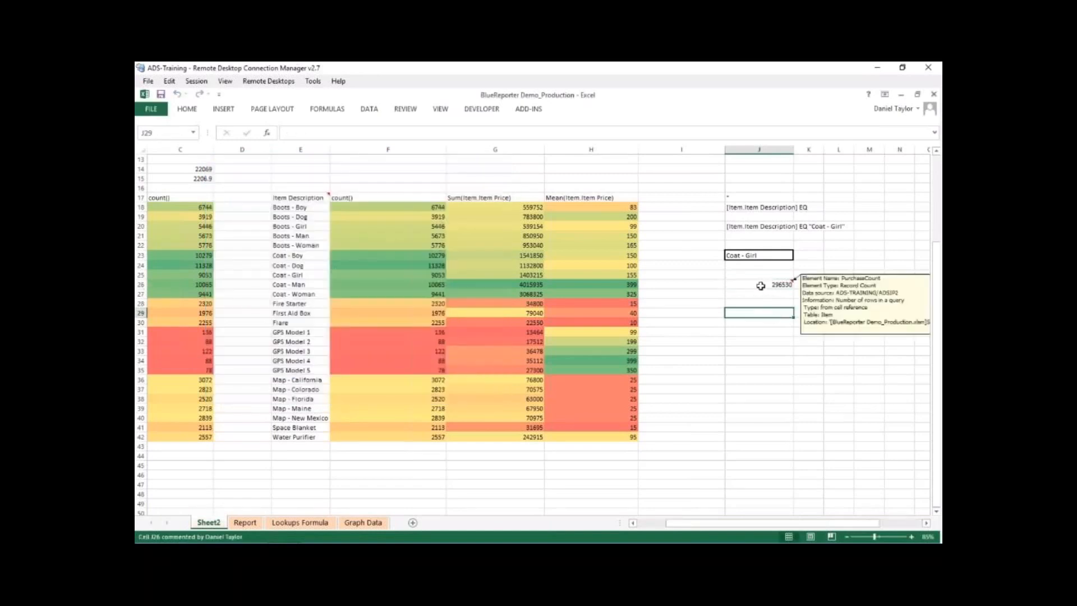
pyautogui.click(783, 286)
# - Change the item in the drop-down cell J23 to Flare
pyautogui.click(762, 255)
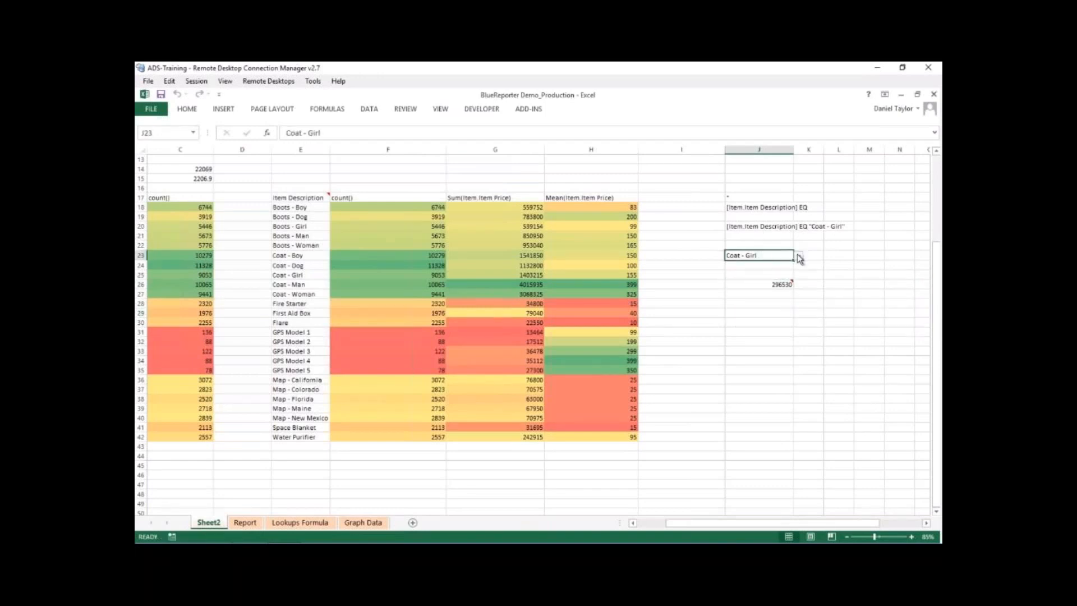
pyautogui.click(799, 257)
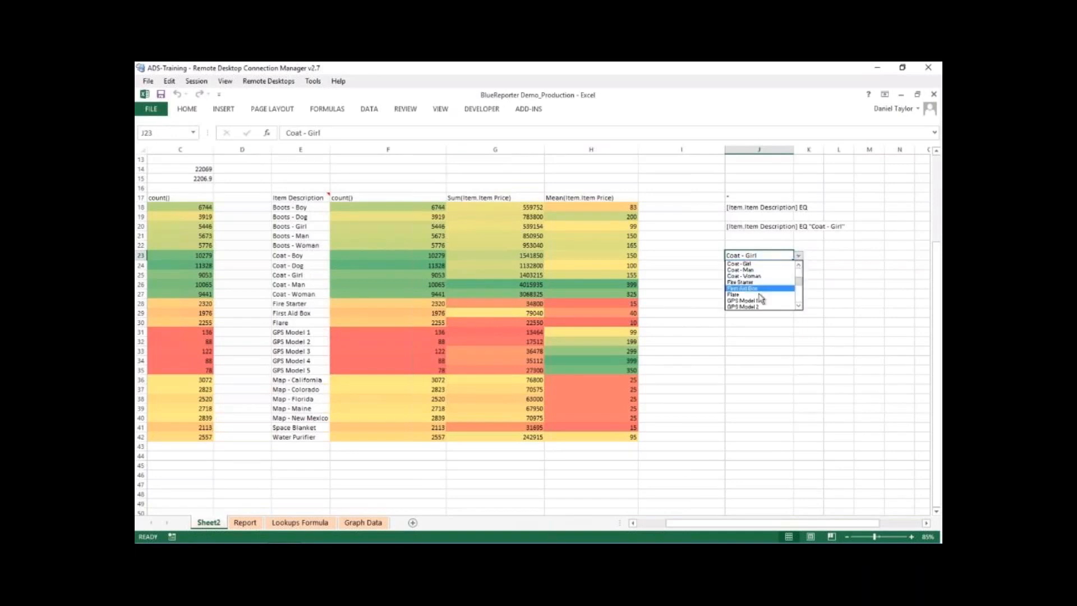
pyautogui.click(753, 295)
pyautogui.click(754, 303)
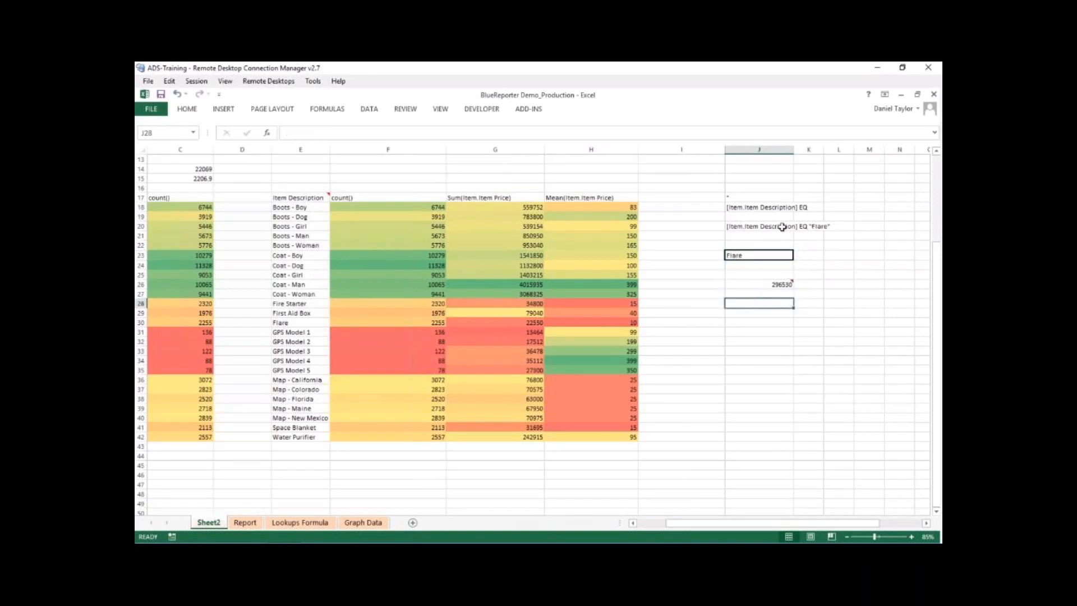
# - Refresh the PurchaseCount element in J26 for the Flare selection
pyautogui.click(750, 282)
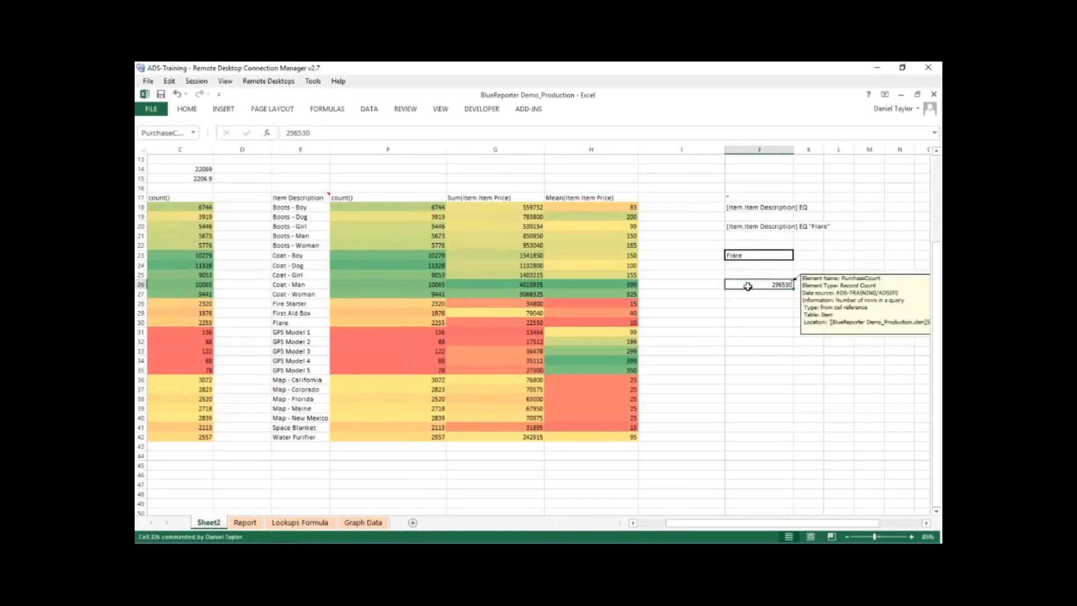
pyautogui.click(519, 109)
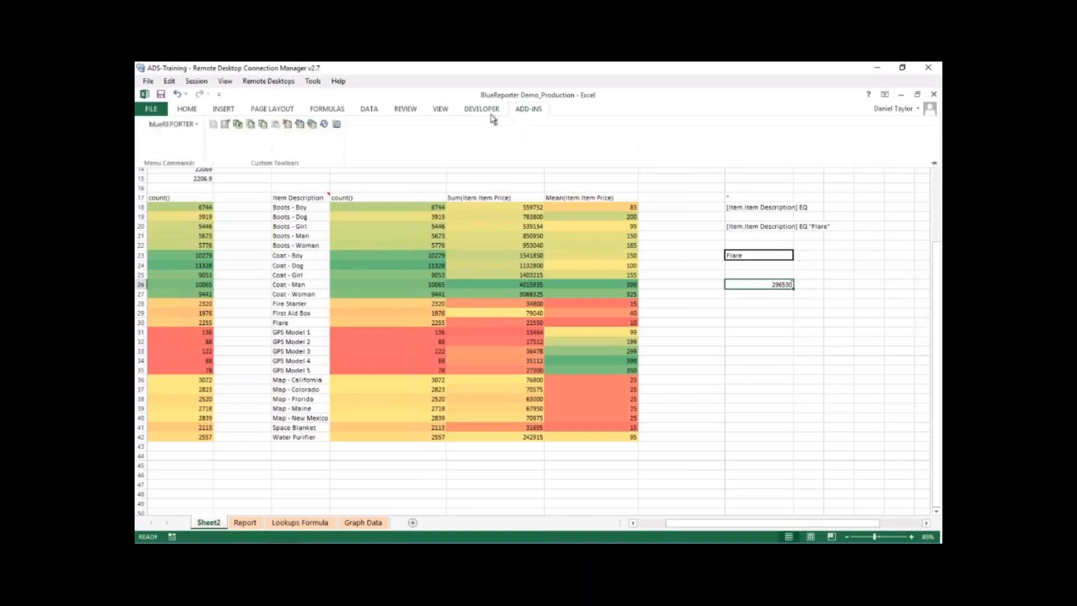
pyautogui.click(301, 125)
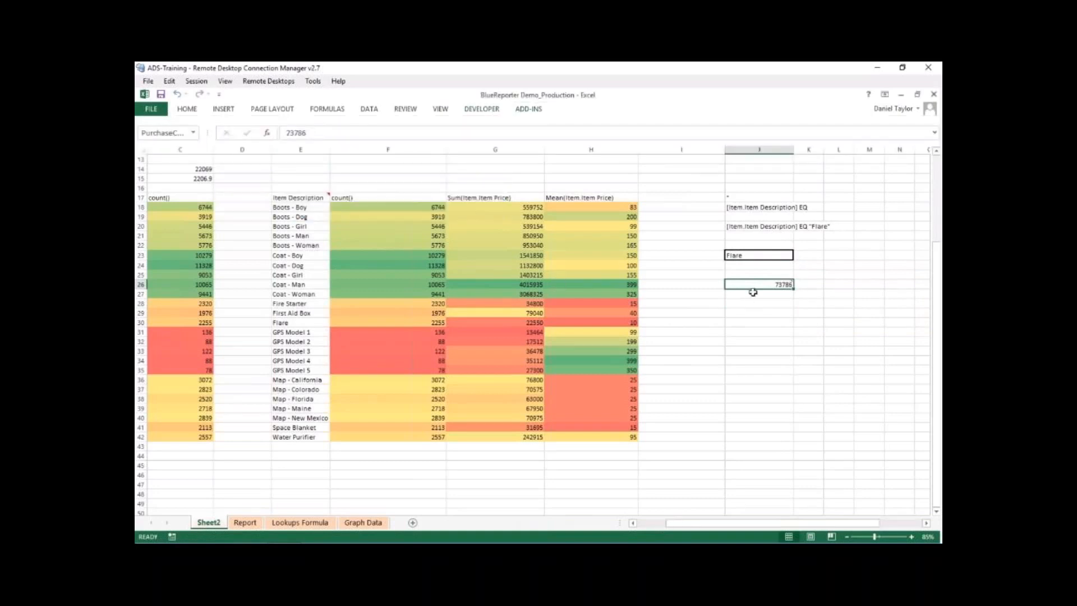
pyautogui.click(788, 342)
pyautogui.click(778, 312)
pyautogui.click(774, 284)
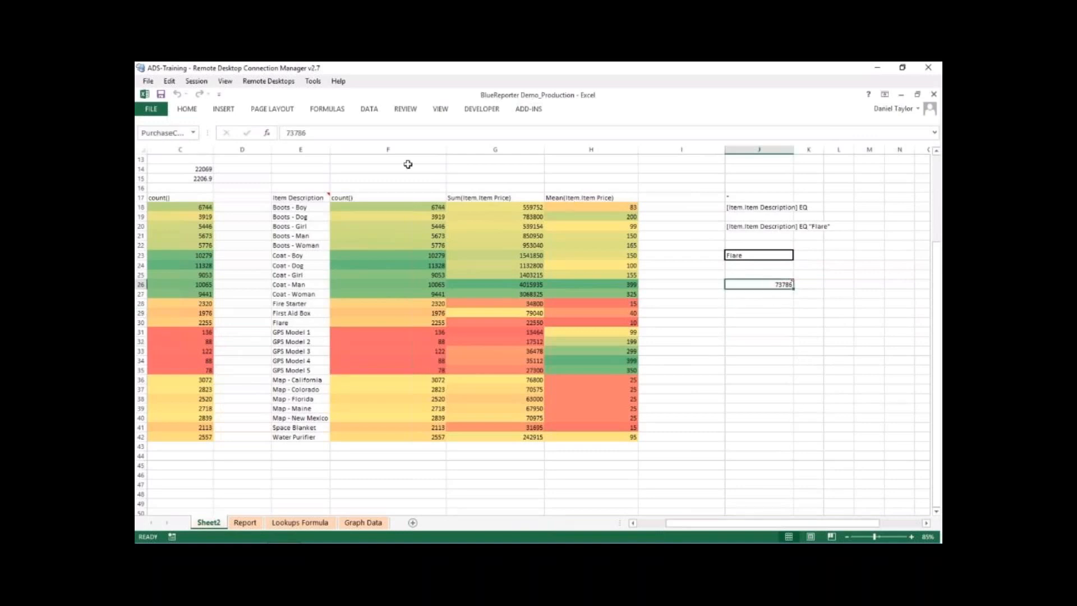
pyautogui.click(527, 111)
pyautogui.click(299, 125)
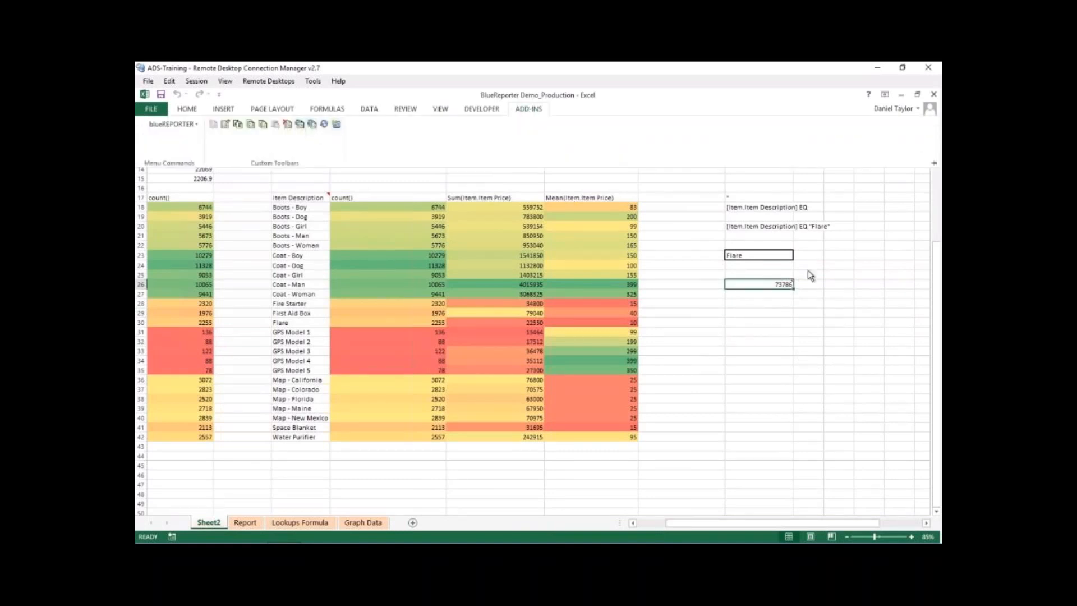
# - Change the item in the drop-down cell J23 to Coat - Man
pyautogui.click(788, 255)
pyautogui.click(798, 256)
pyautogui.click(799, 266)
pyautogui.click(798, 266)
pyautogui.click(790, 270)
pyautogui.moveTo(792, 332); pyautogui.dragTo(795, 331)
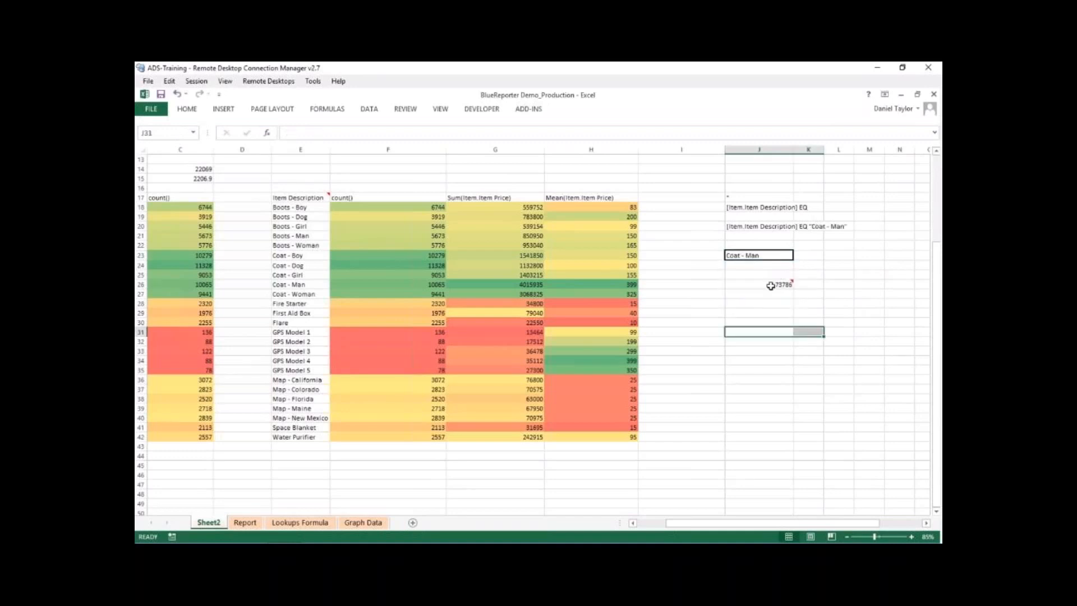
# - Refresh the PurchaseCount element in J26 for the Coat - Man selection
pyautogui.click(764, 285)
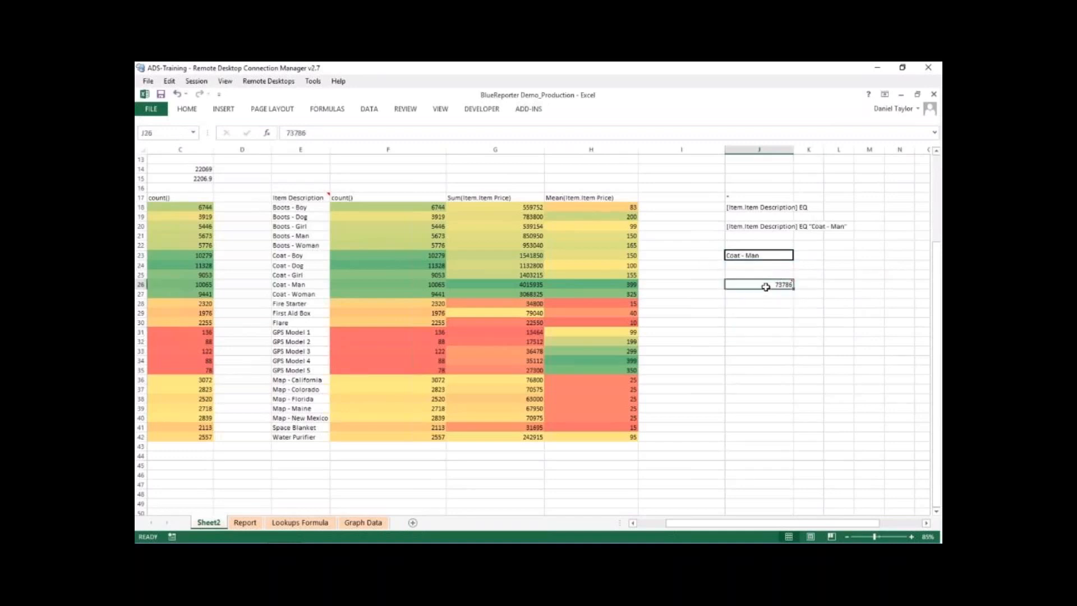
pyautogui.click(528, 109)
pyautogui.click(300, 124)
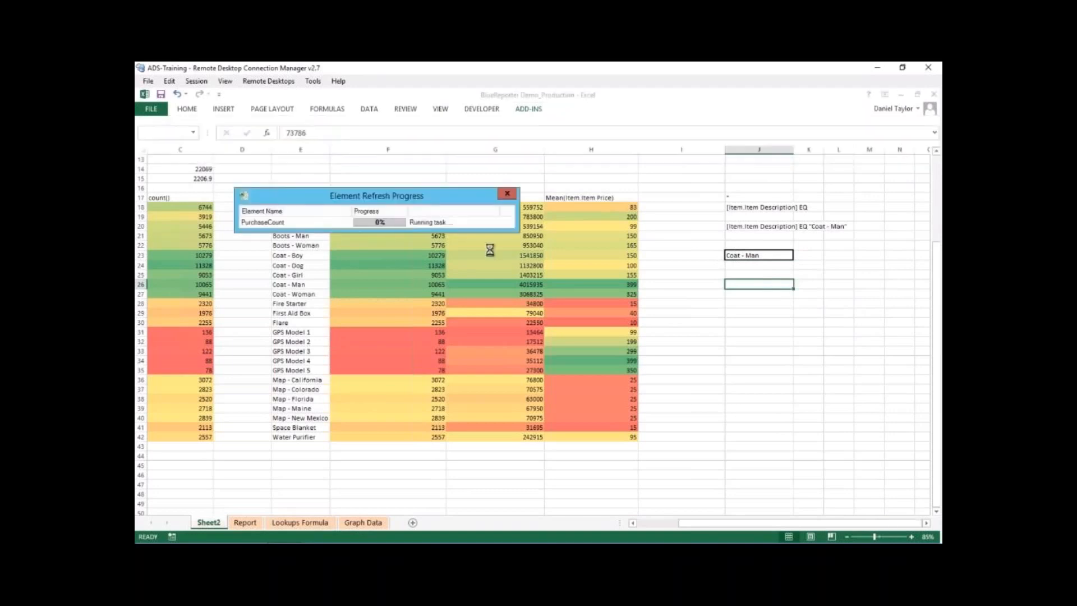
pyautogui.click(809, 339)
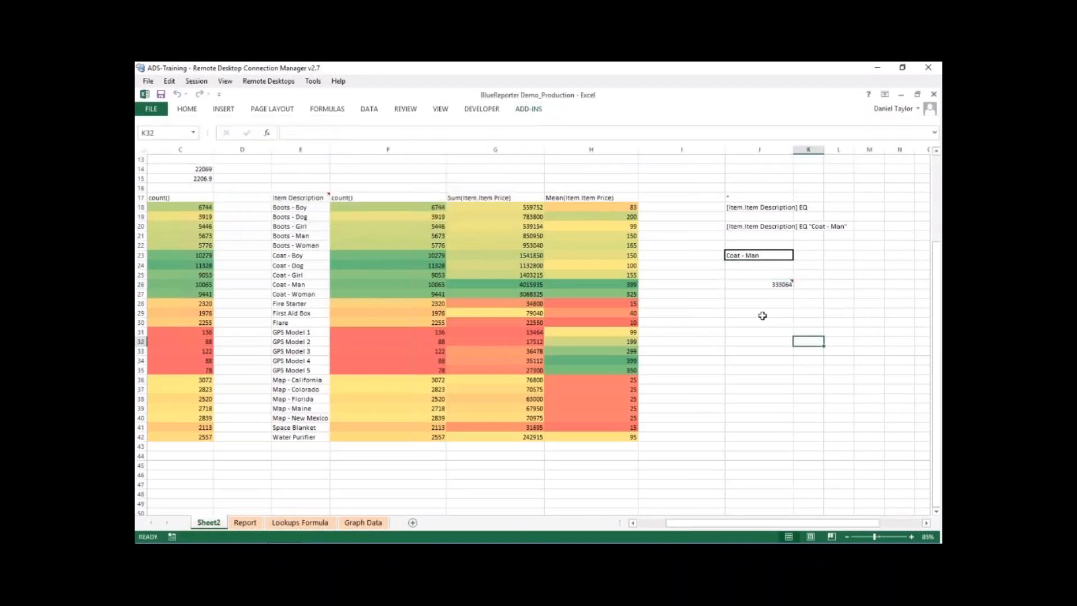
pyautogui.click(768, 285)
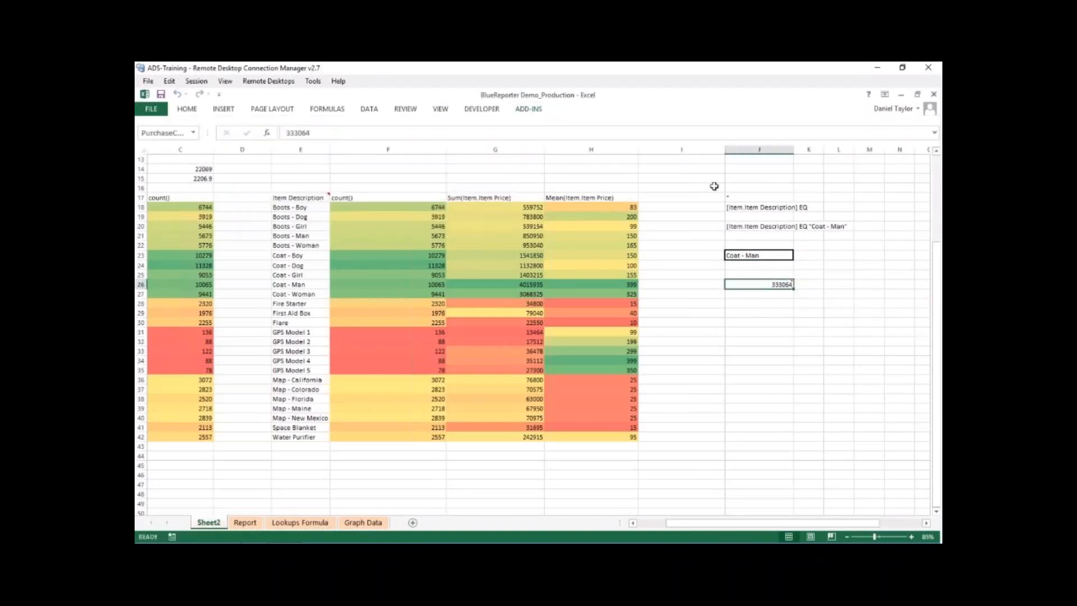
pyautogui.click(533, 113)
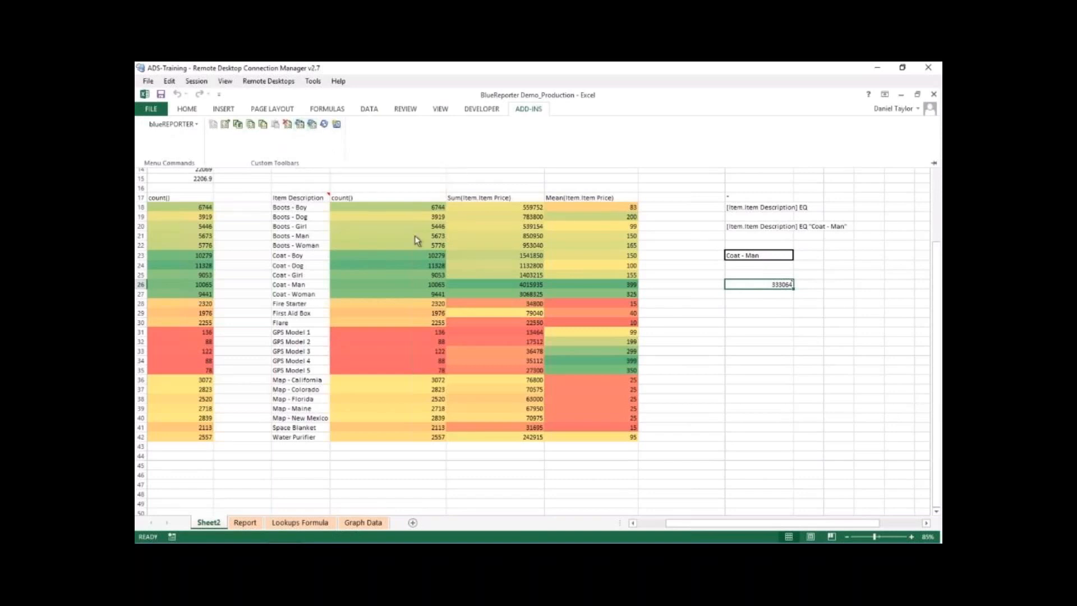
pyautogui.moveTo(794, 523); pyautogui.dragTo(764, 523)
pyautogui.moveTo(938, 376); pyautogui.dragTo(933, 343)
pyautogui.moveTo(752, 524); pyautogui.dragTo(776, 525)
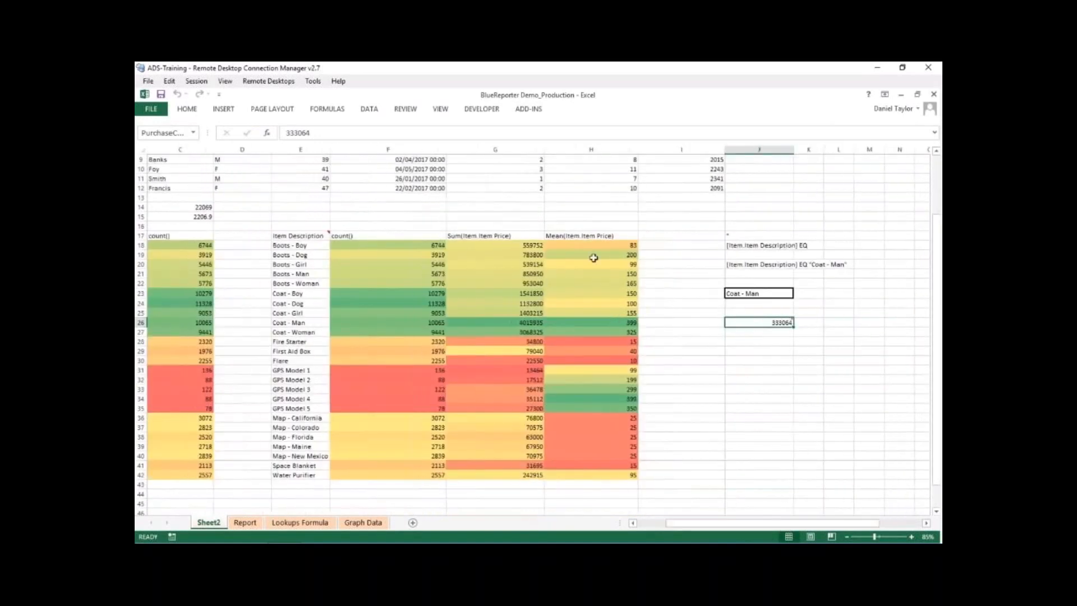
# - Open the Create Refresh Button dialog and look through the report elements a refresh button can be tied to
pyautogui.click(530, 110)
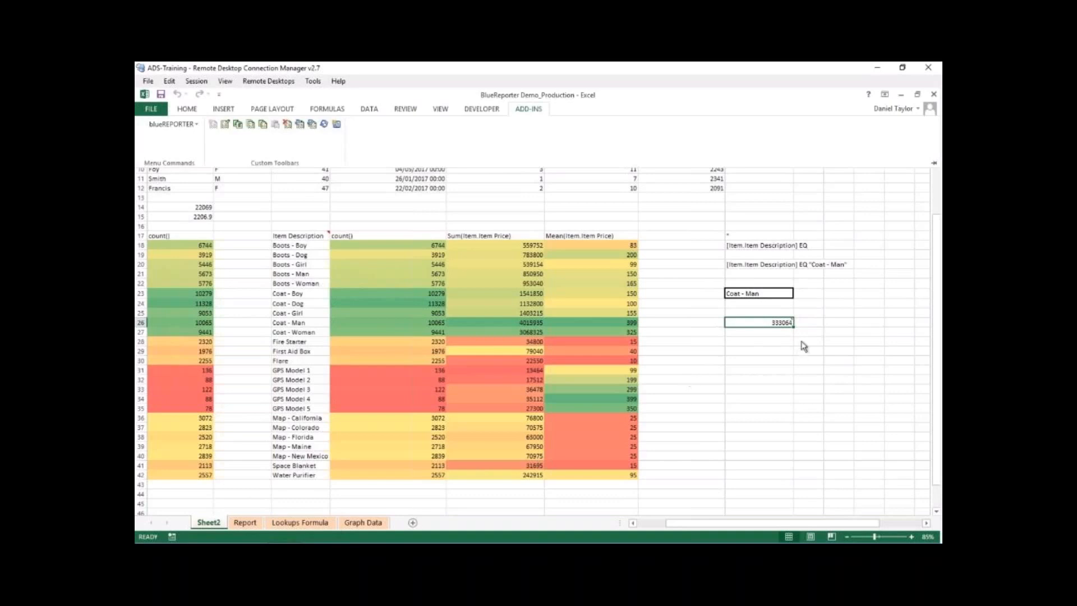
pyautogui.click(336, 128)
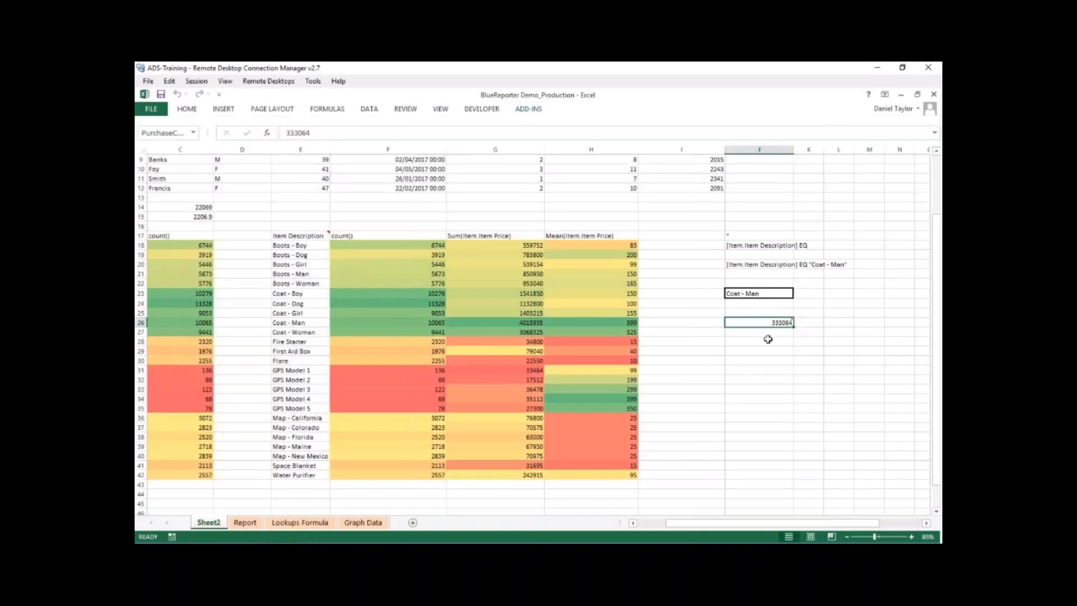
pyautogui.click(529, 111)
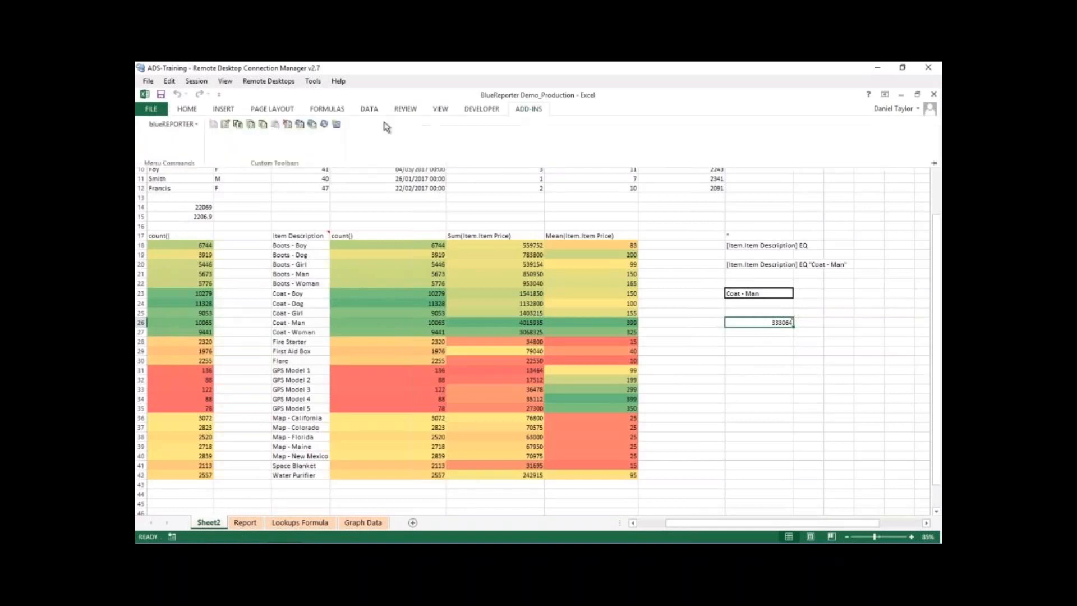
pyautogui.click(339, 124)
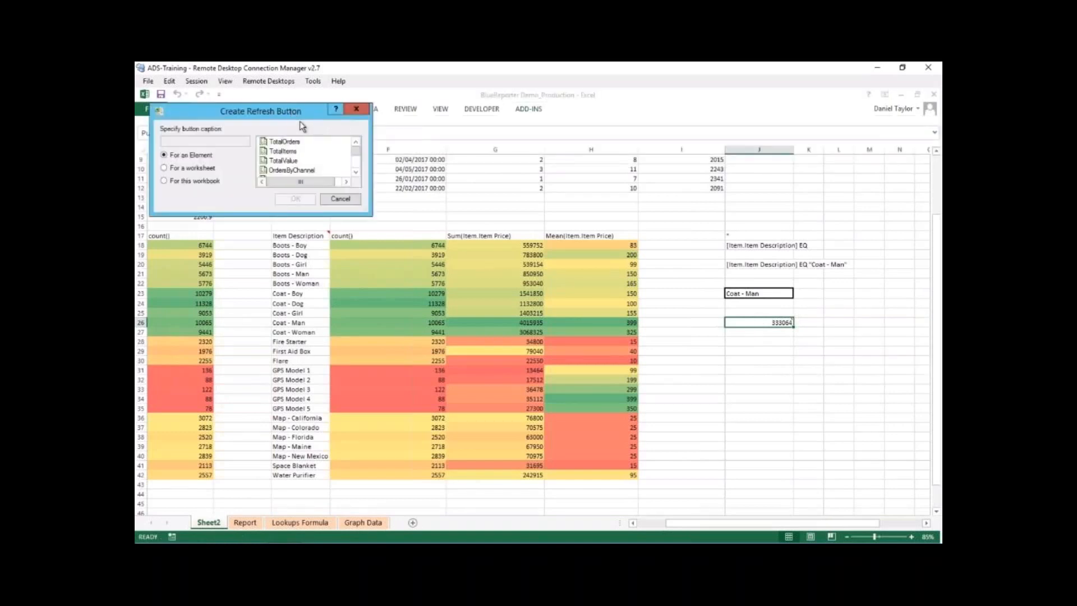
pyautogui.moveTo(282, 115); pyautogui.dragTo(326, 142)
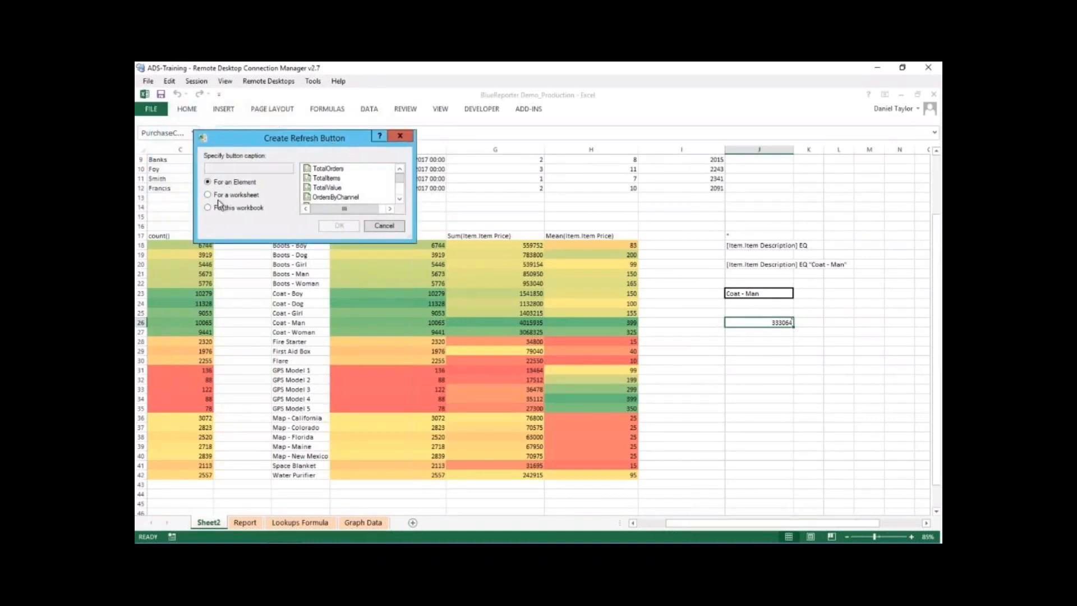
pyautogui.click(400, 200)
pyautogui.click(399, 200)
pyautogui.click(400, 201)
pyautogui.click(400, 200)
pyautogui.click(400, 200)
pyautogui.click(400, 200)
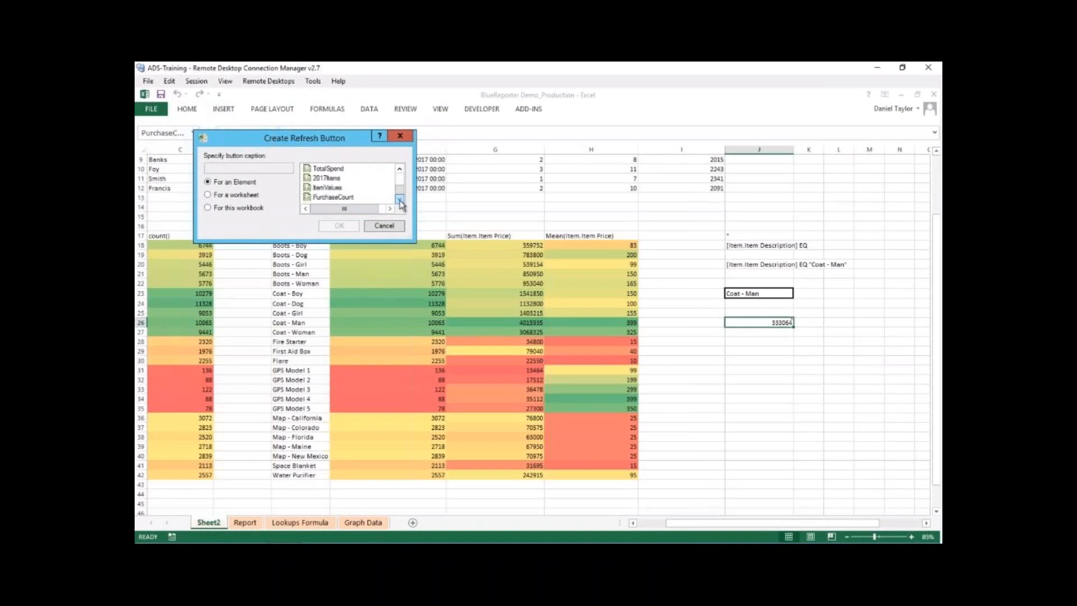
pyautogui.click(400, 169)
pyautogui.click(399, 168)
pyautogui.click(400, 168)
pyautogui.click(399, 168)
pyautogui.click(400, 169)
pyautogui.click(400, 169)
pyautogui.click(400, 170)
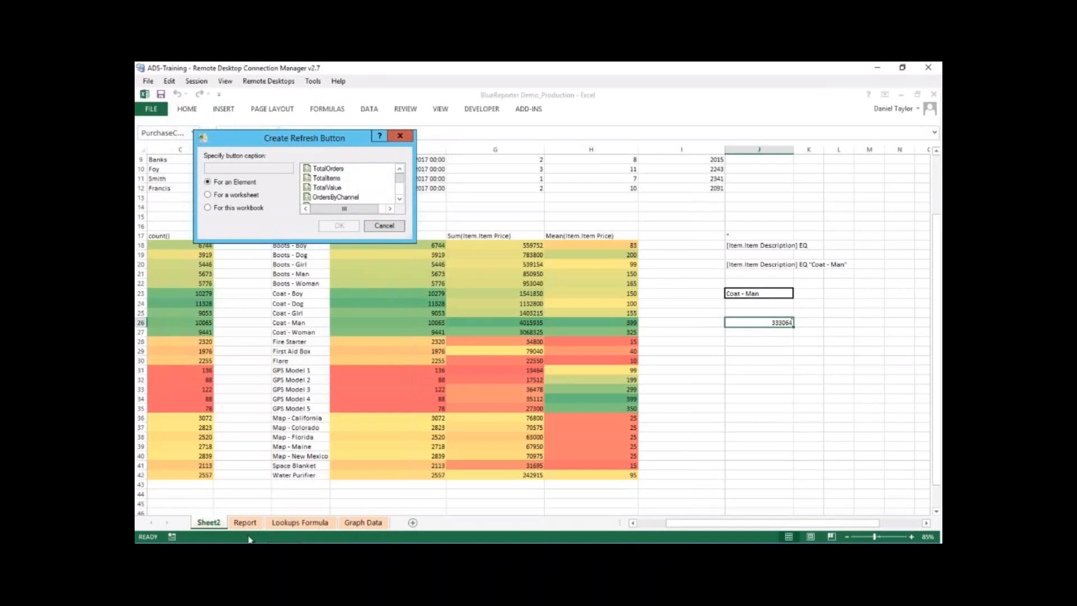
# - Compare the worksheet and workbook scopes for the refresh button, returning to the element scope
pyautogui.click(208, 195)
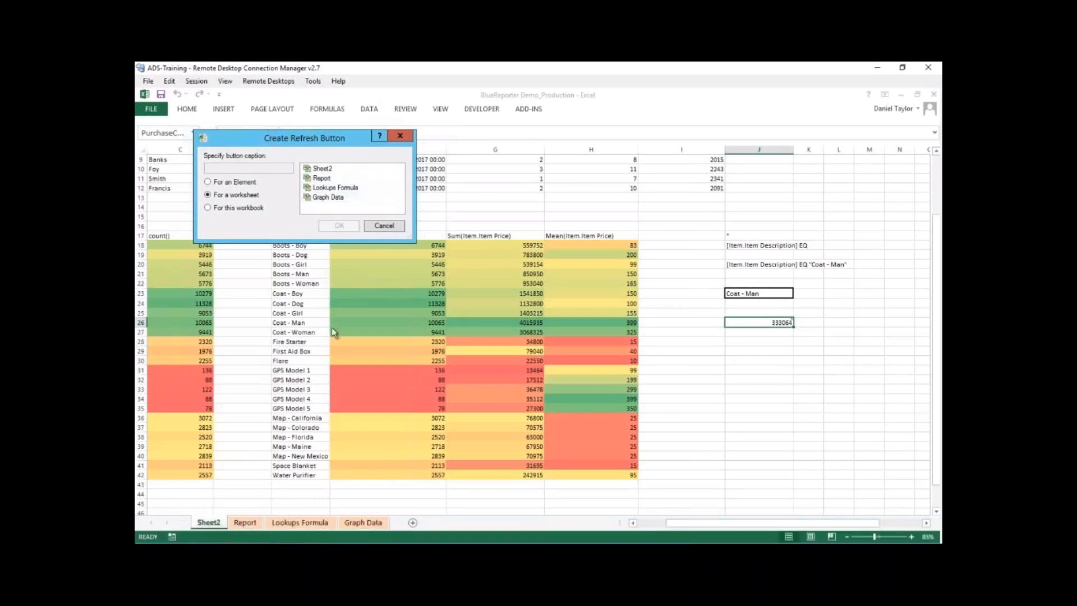
pyautogui.click(244, 209)
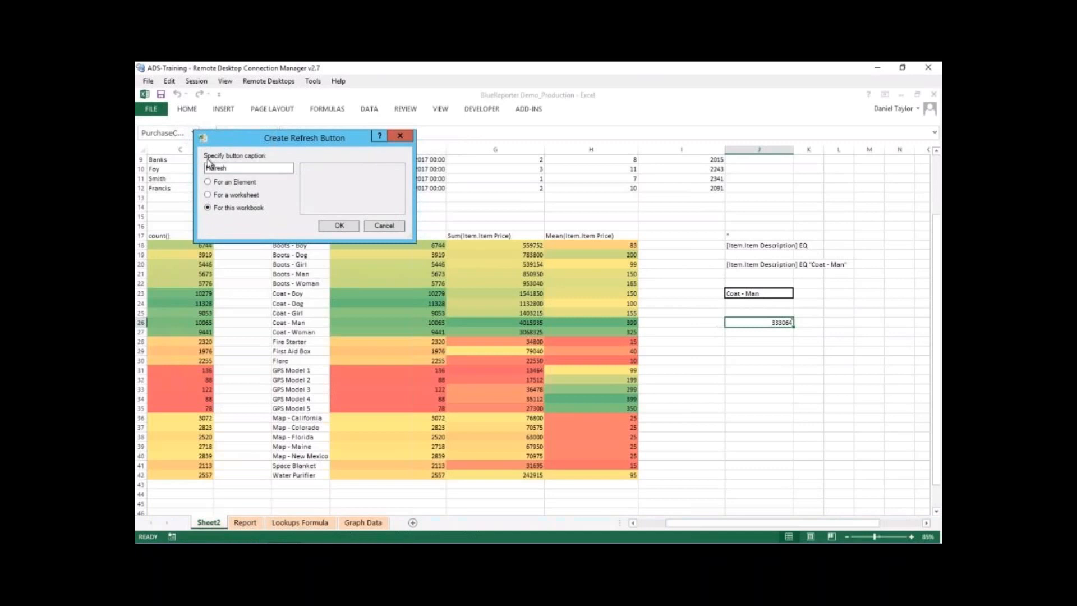
pyautogui.click(209, 183)
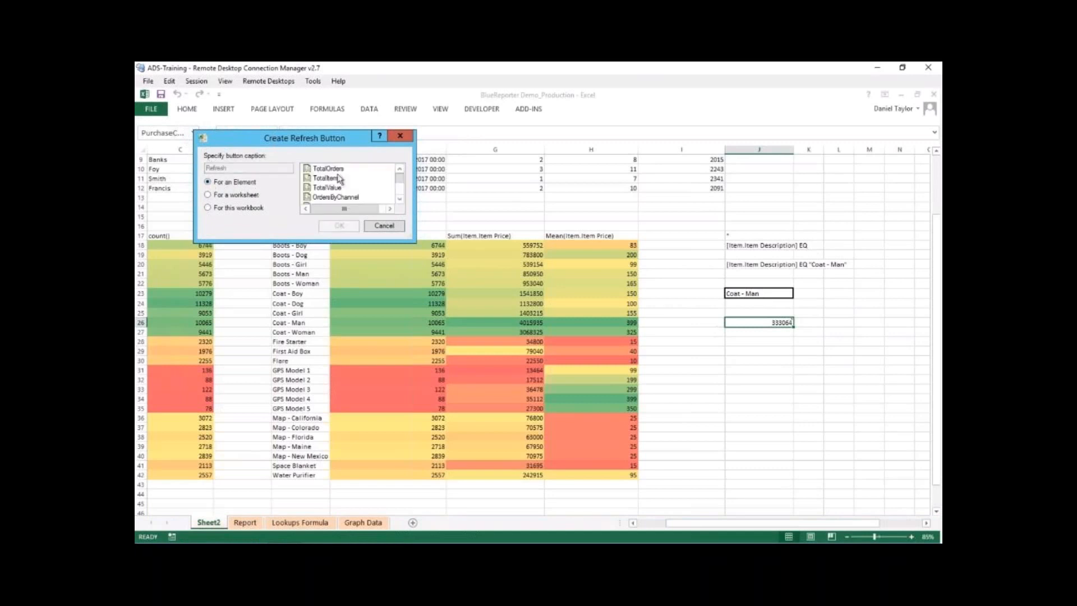
# - Create a refresh button for the ItemValues element with the caption Refresh ItemValues
pyautogui.click(400, 200)
pyautogui.click(400, 199)
pyautogui.click(399, 201)
pyautogui.click(400, 201)
pyautogui.click(400, 200)
pyautogui.click(400, 201)
pyautogui.click(338, 189)
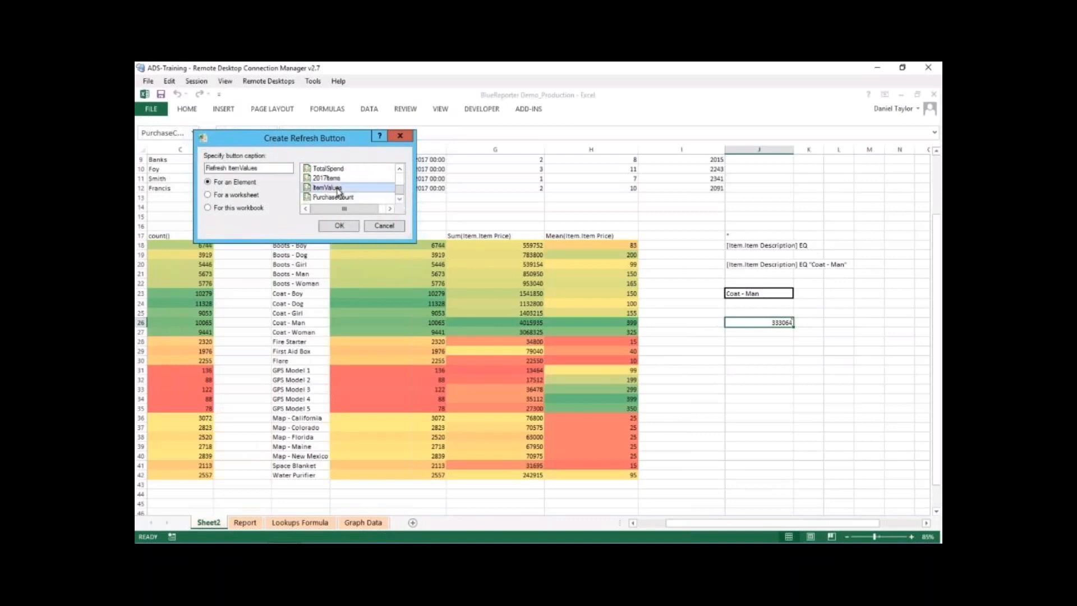
pyautogui.click(339, 226)
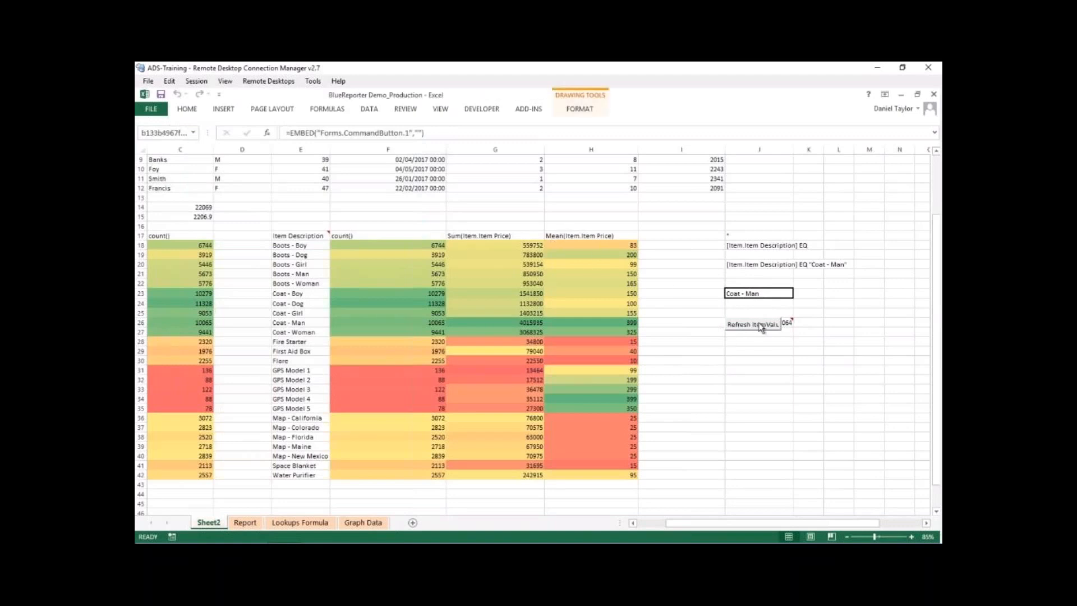
pyautogui.click(759, 351)
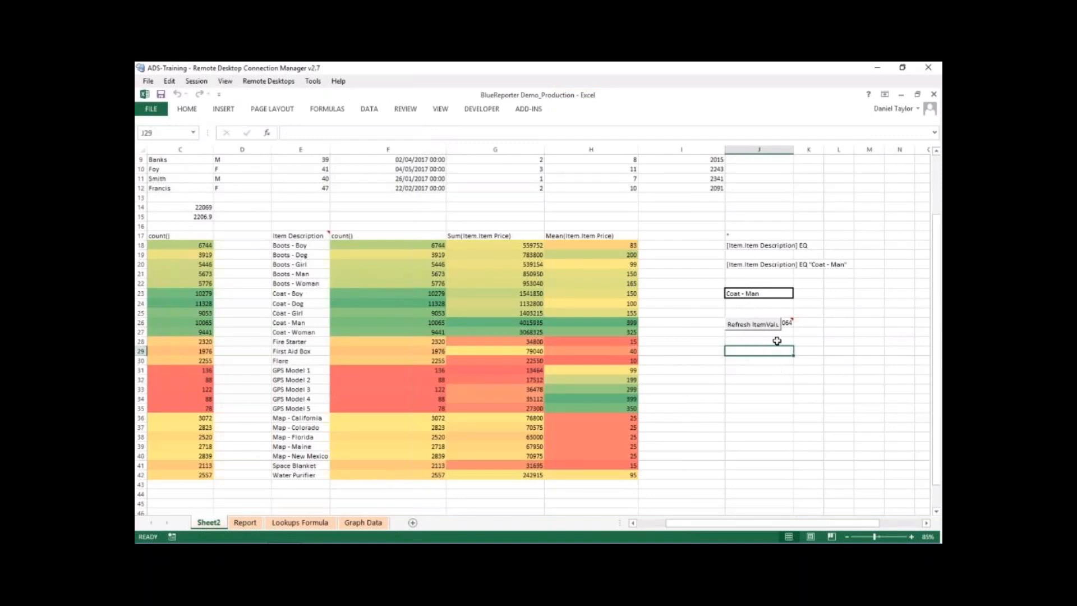
# - Move the Refresh ItemValues button off J26 to the empty cells beside it, using Design Mode, and leave Design Mode
pyautogui.click(757, 328)
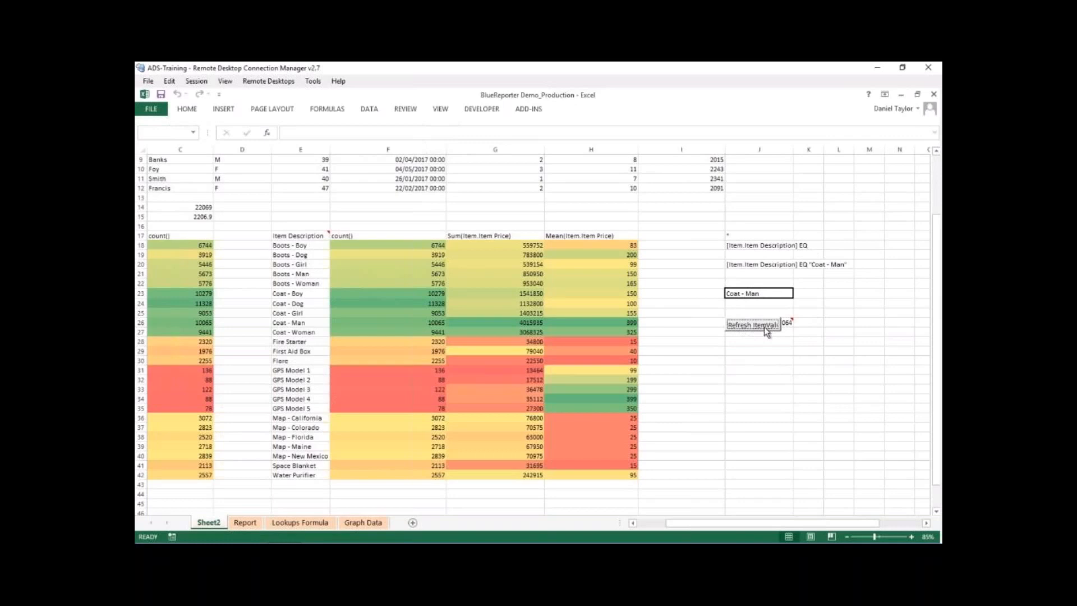
pyautogui.click(489, 110)
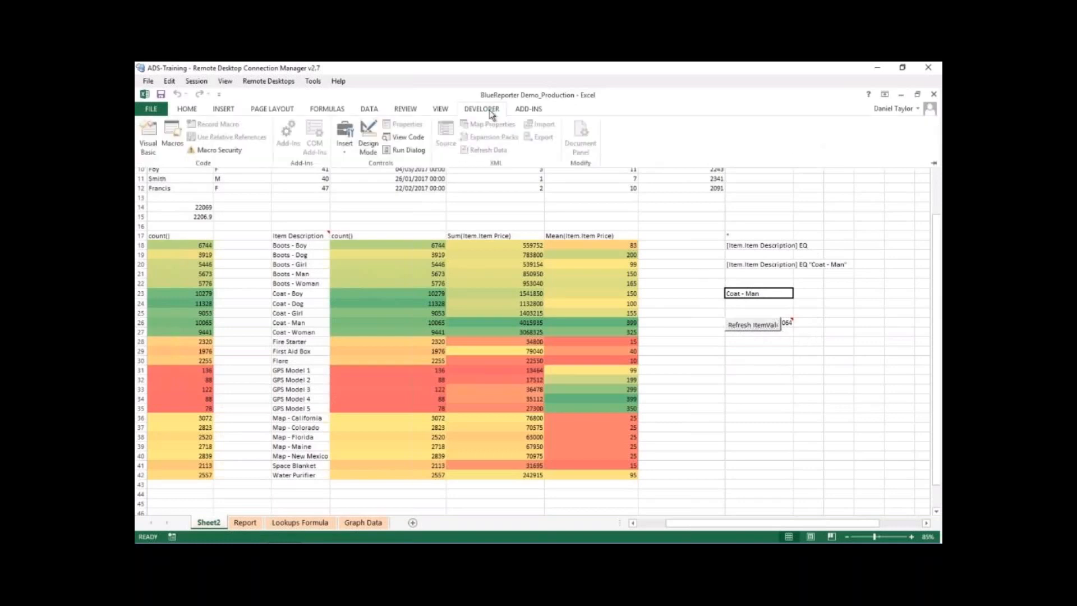
pyautogui.click(369, 136)
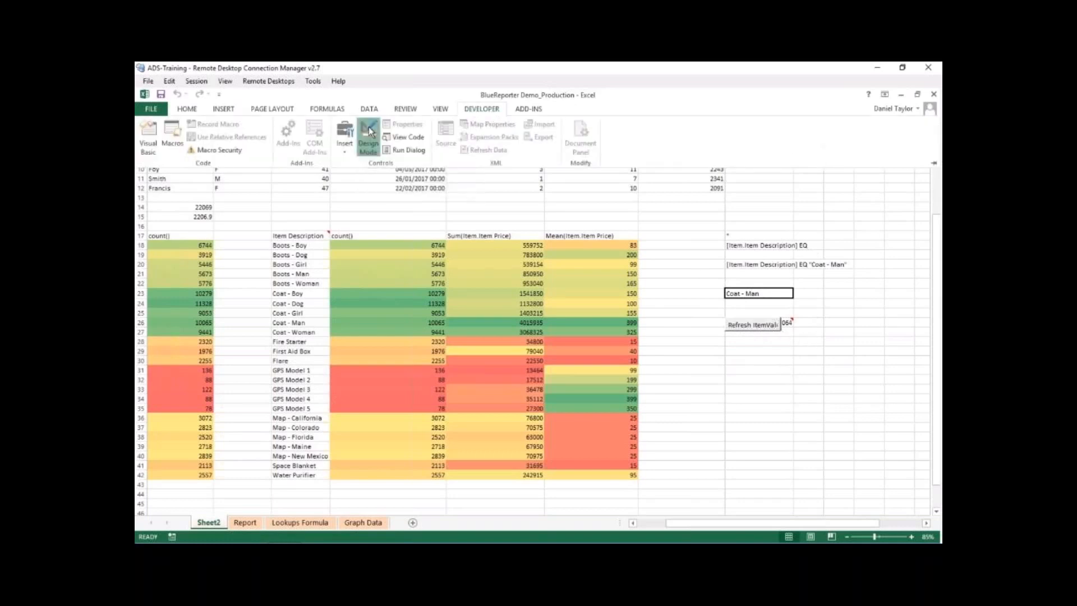
pyautogui.moveTo(739, 322); pyautogui.dragTo(825, 319)
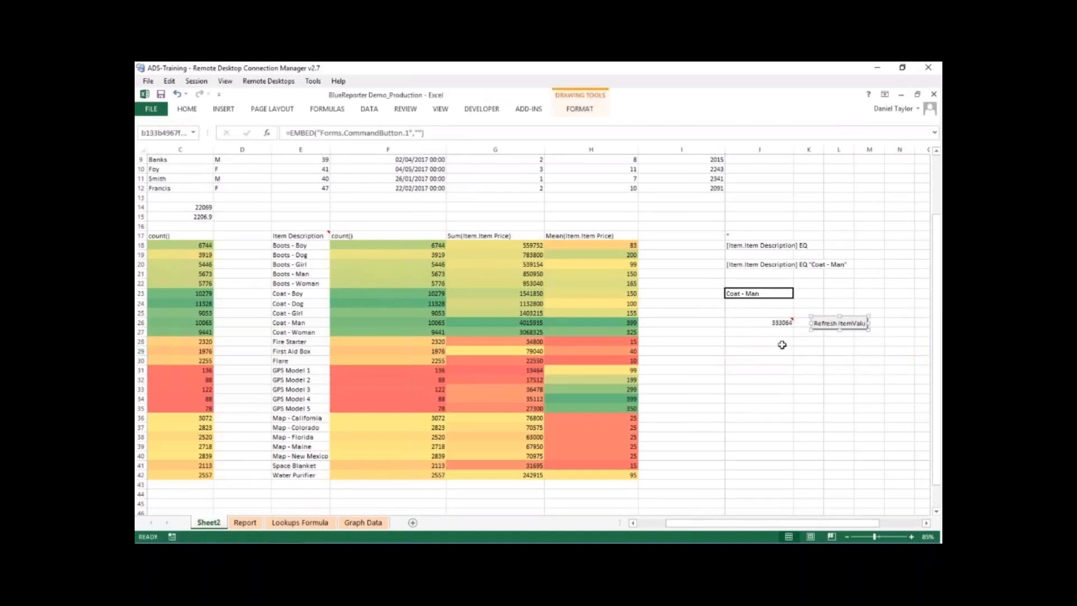
pyautogui.click(788, 379)
pyautogui.click(481, 109)
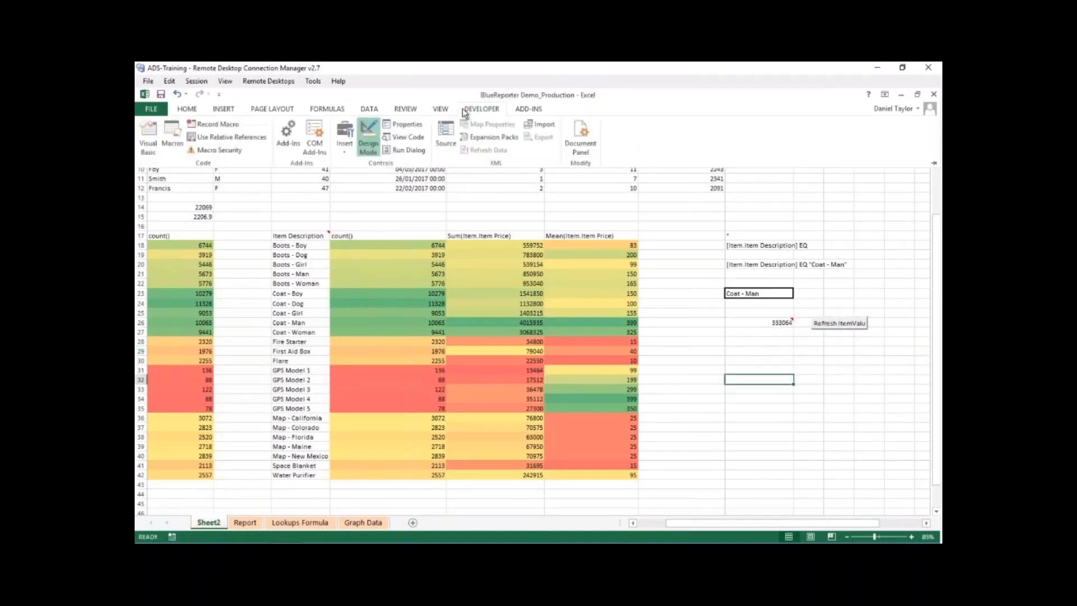
pyautogui.click(368, 136)
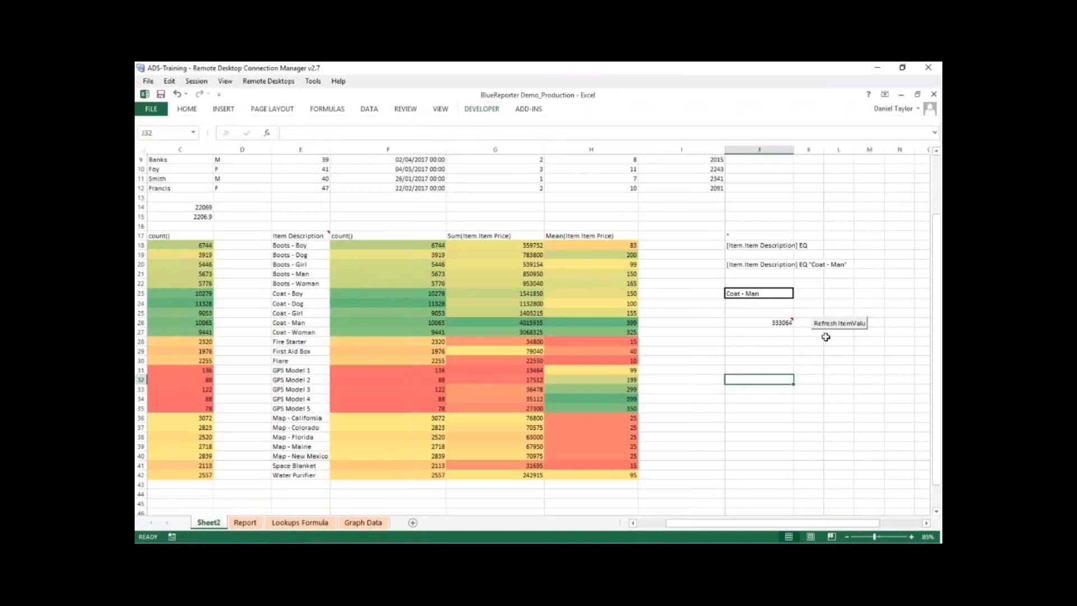
# - Run the Refresh ItemValues button and check the elements in E17 and J26
pyautogui.click(840, 324)
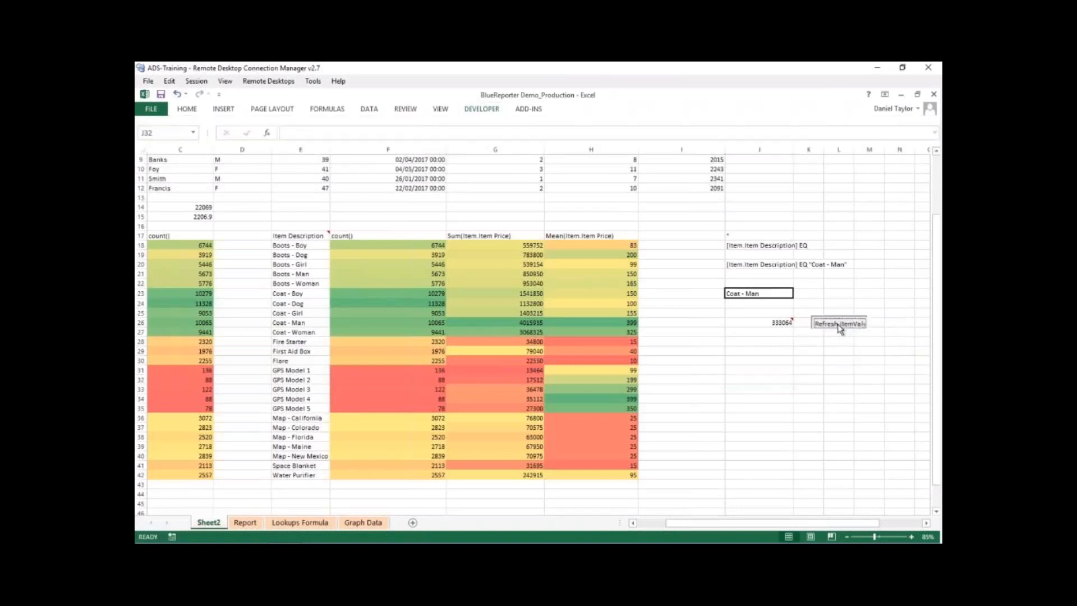
pyautogui.click(299, 235)
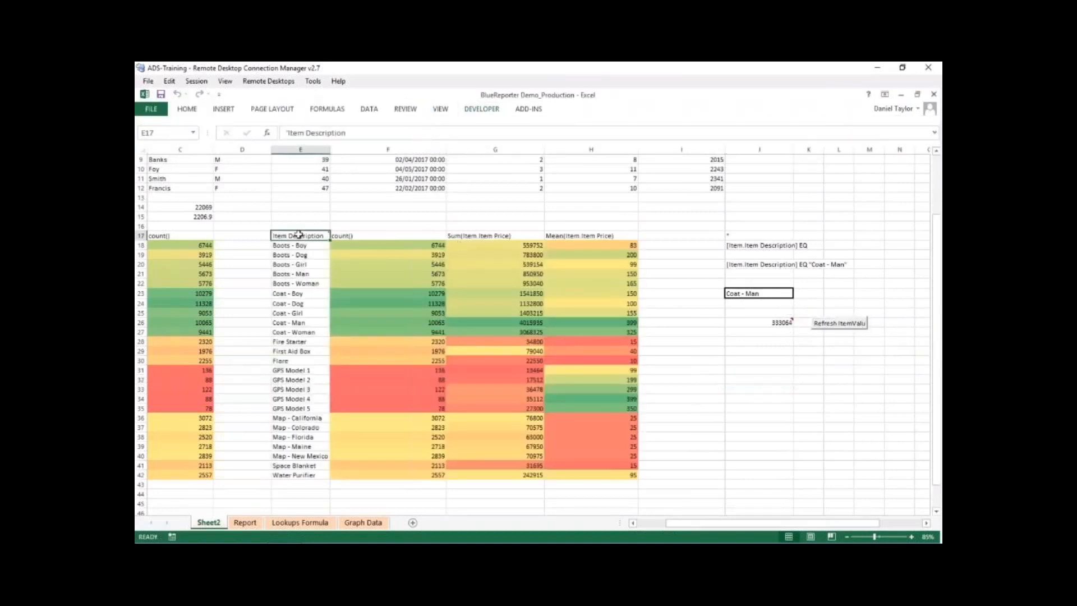
pyautogui.click(775, 321)
pyautogui.click(826, 369)
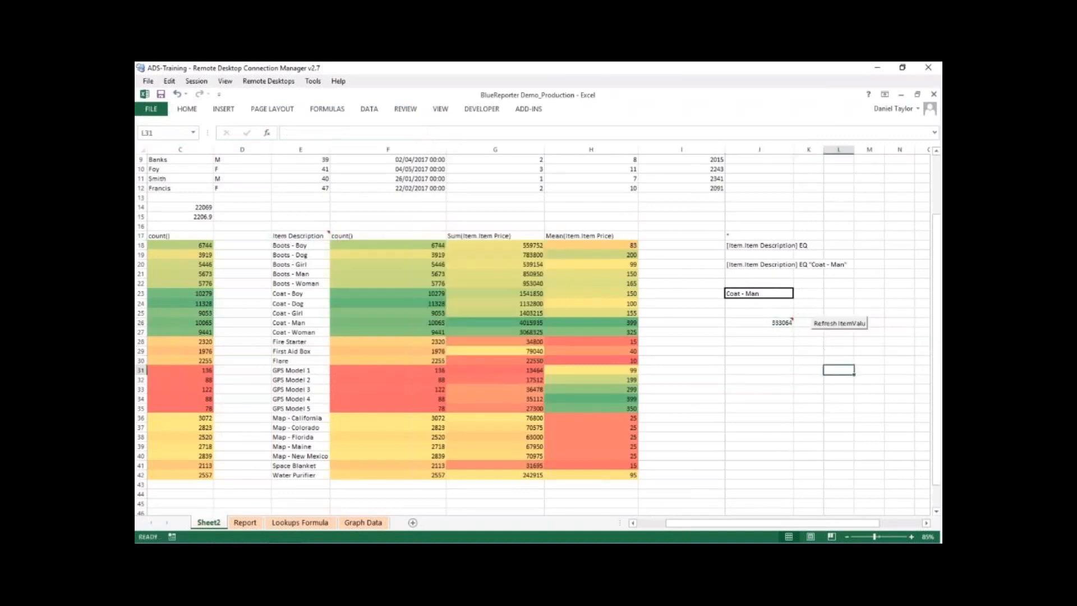
# - Delete the Refresh ItemValues button beside J26 in Design Mode
pyautogui.click(527, 110)
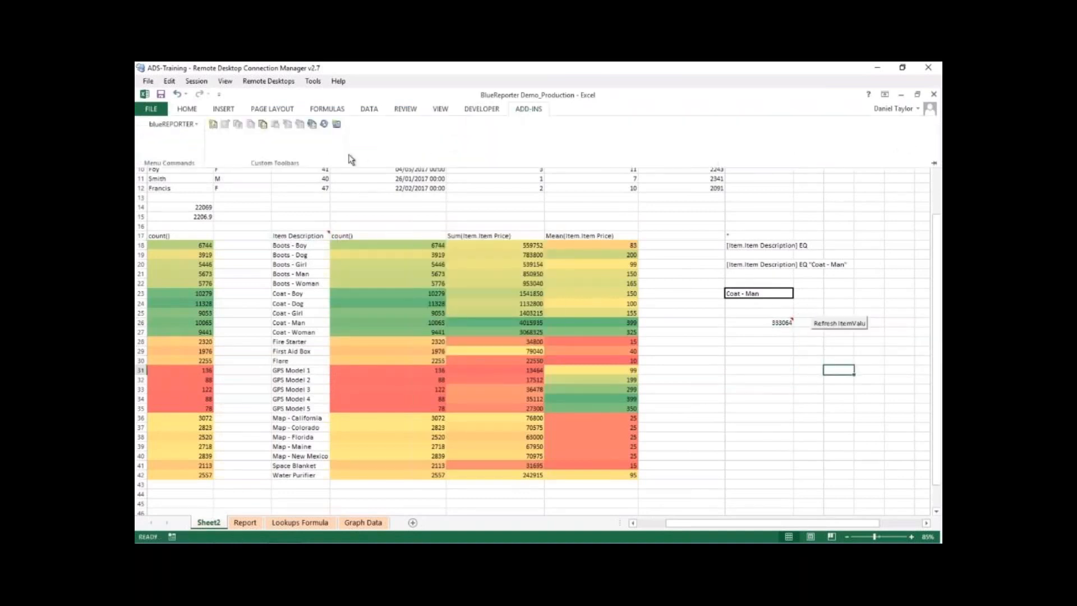
pyautogui.click(481, 109)
pyautogui.click(367, 142)
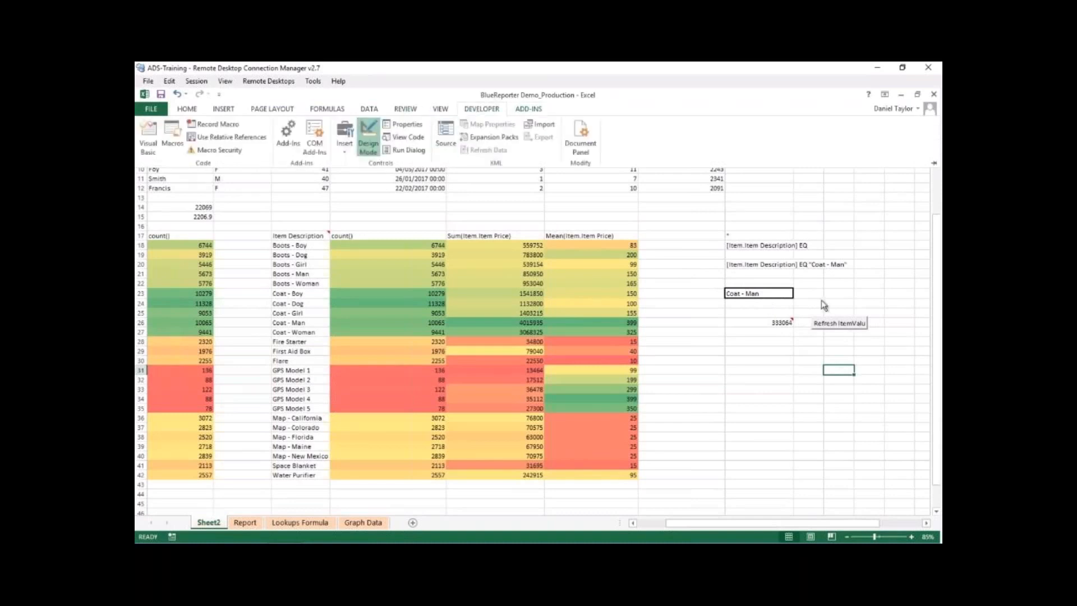
pyautogui.click(832, 323)
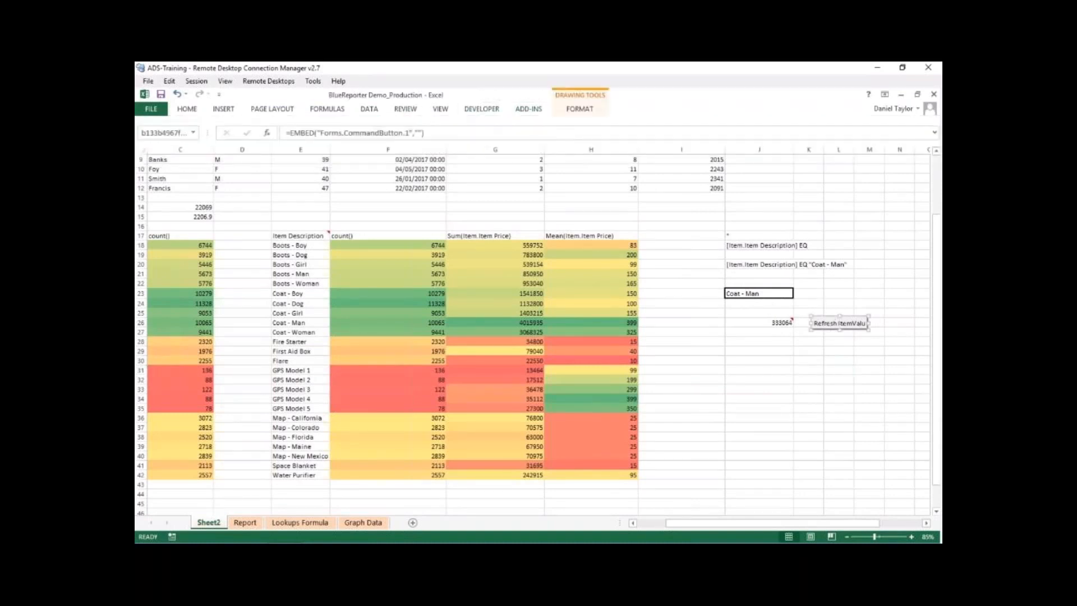
pyautogui.press('Delete')
# - Create a refresh button at cell L26 for the PurchaseCount element with the caption Refresh PurchaseCount
pyautogui.click(829, 323)
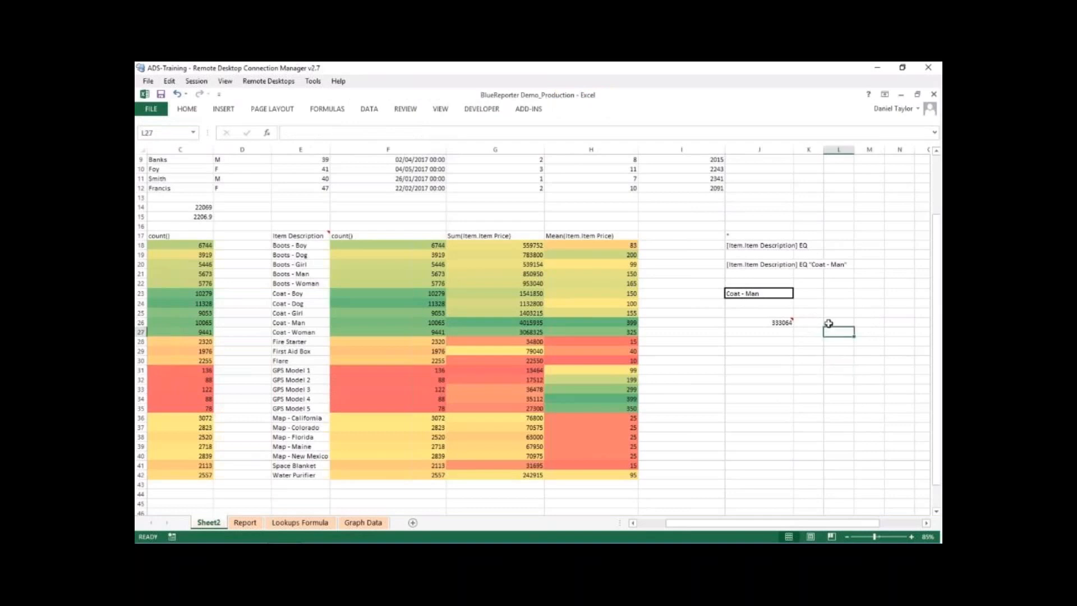
pyautogui.click(521, 110)
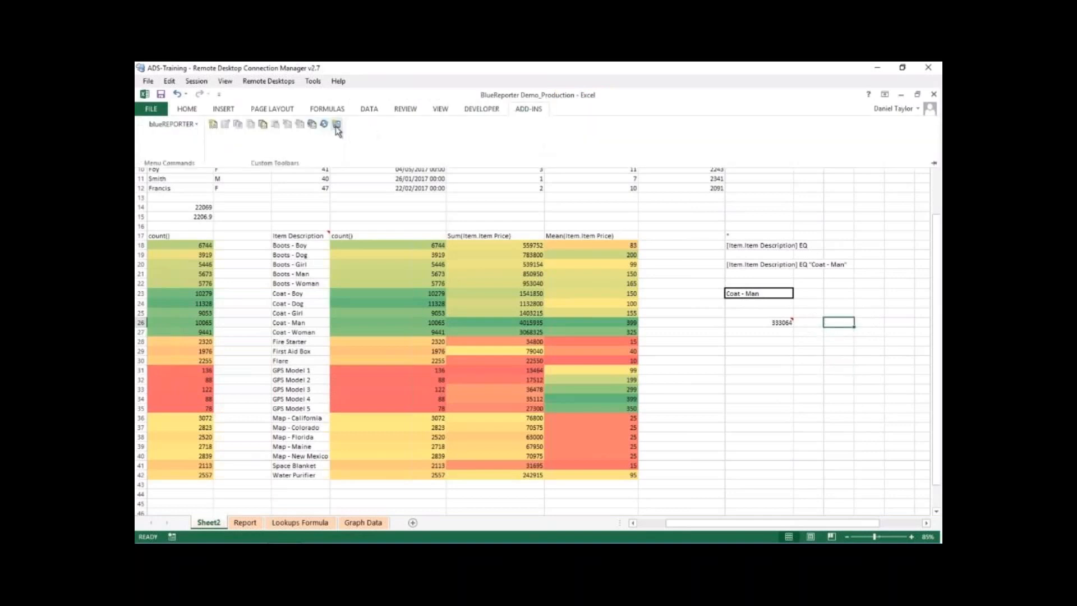
pyautogui.click(318, 121)
pyautogui.click(372, 187)
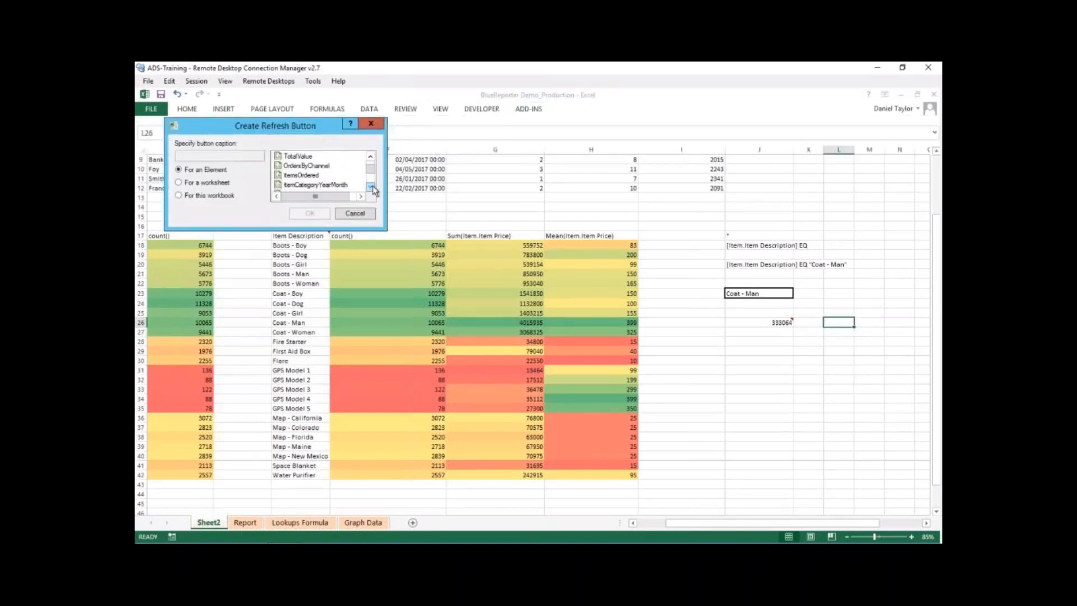
pyautogui.click(297, 184)
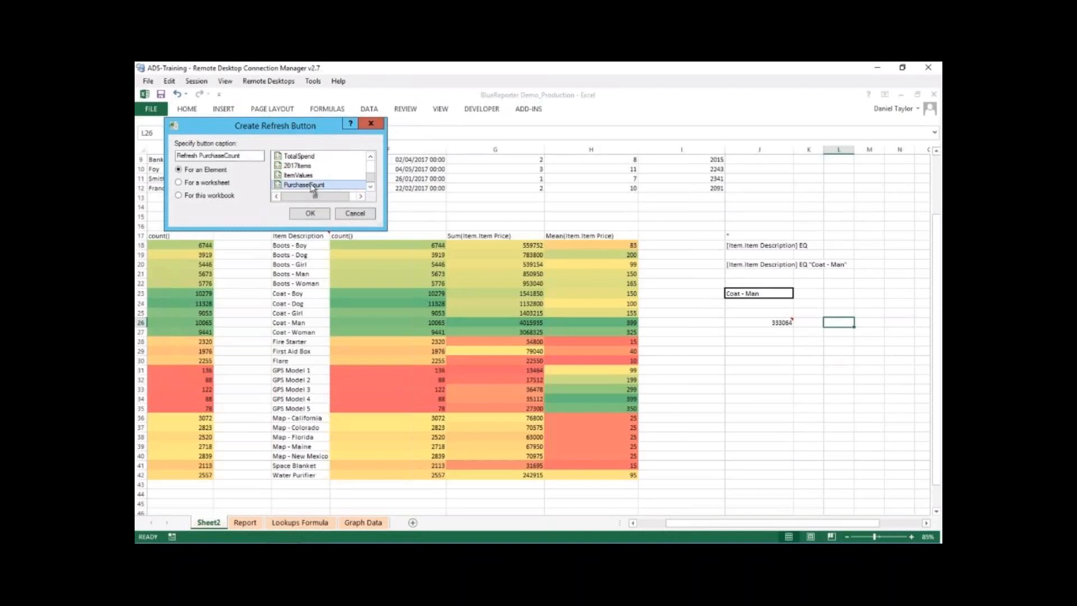
pyautogui.click(310, 213)
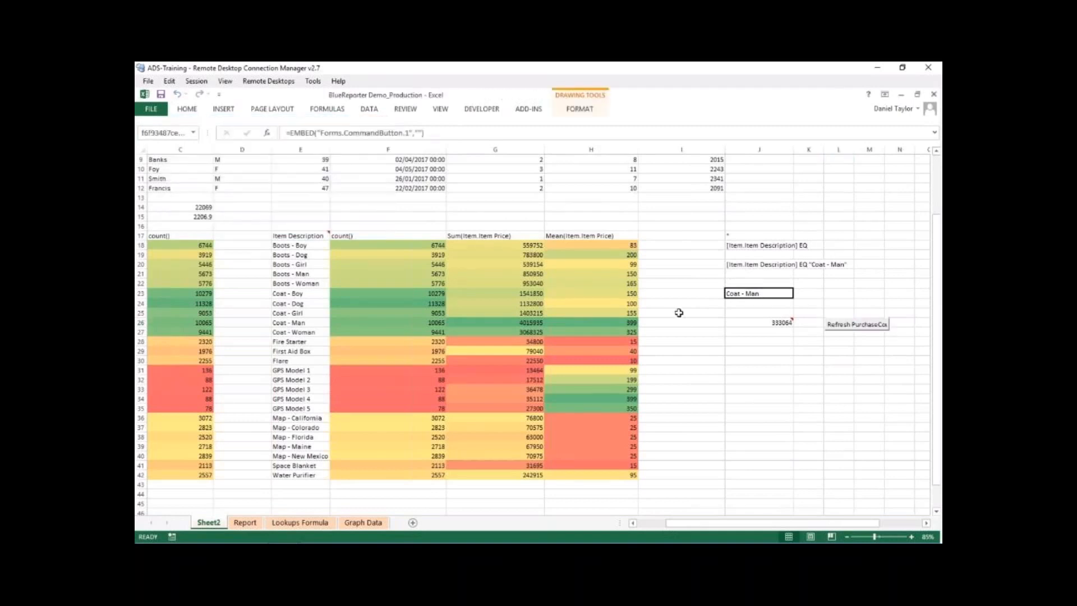
pyautogui.click(828, 362)
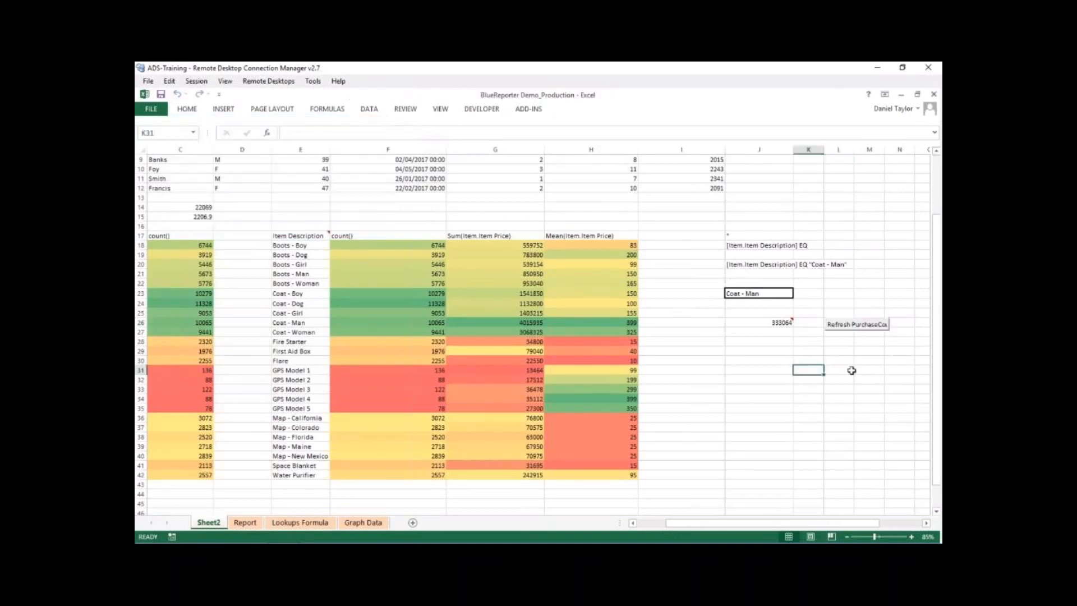
# - Change the item in the drop-down cell J23 to First Aid Box and update the count with the Refresh PurchaseCount button
pyautogui.click(779, 292)
pyautogui.click(797, 293)
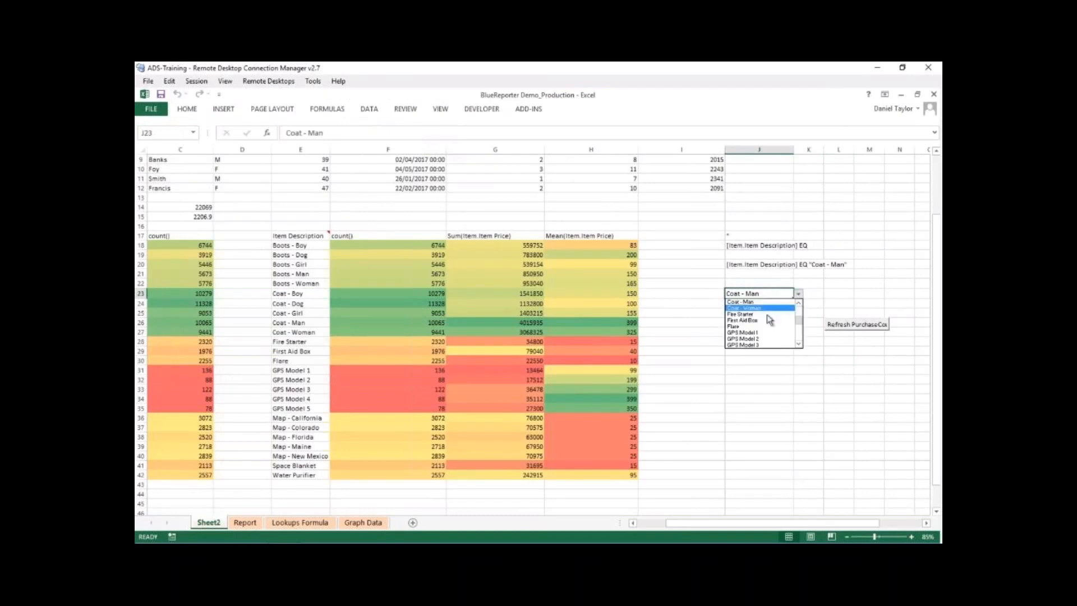
pyautogui.click(758, 320)
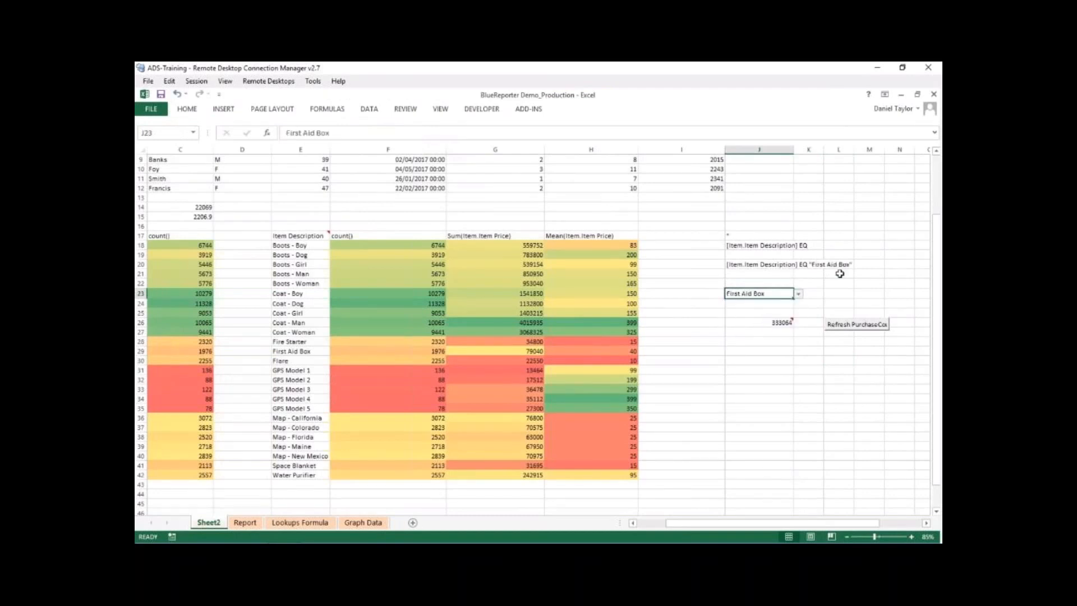
pyautogui.click(847, 326)
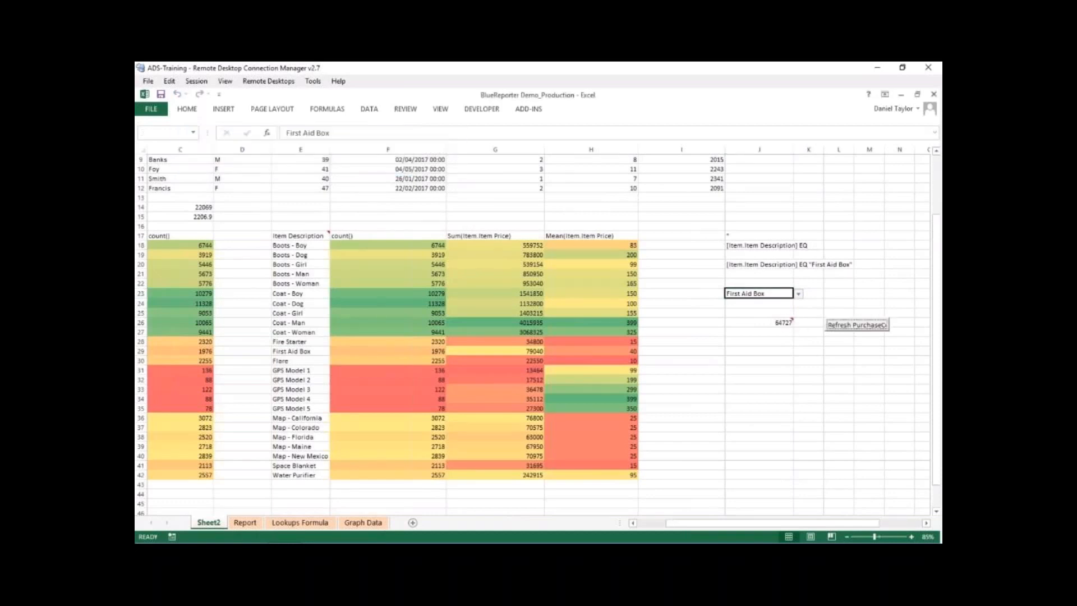
# - Set the drop-down cell J23 to GPS Model 2 and refresh the PurchaseCount element
pyautogui.click(797, 293)
pyautogui.click(785, 327)
pyautogui.click(836, 325)
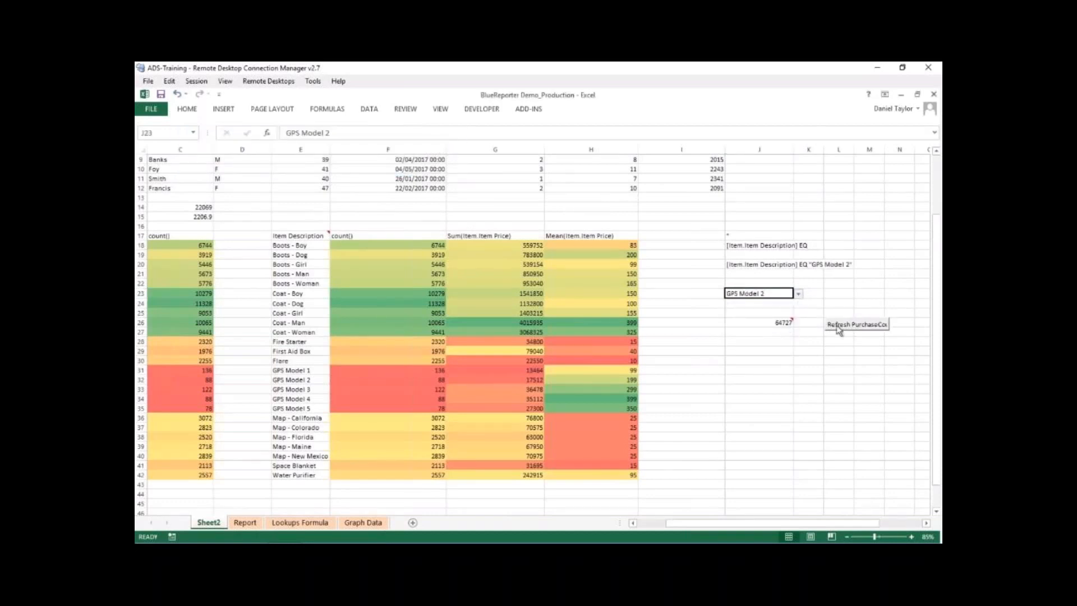
# - Change the item in J23 to Map - New Mexico and refresh the PurchaseCount element
pyautogui.click(798, 293)
pyautogui.moveTo(799, 328); pyautogui.dragTo(800, 346)
pyautogui.click(775, 333)
pyautogui.click(841, 324)
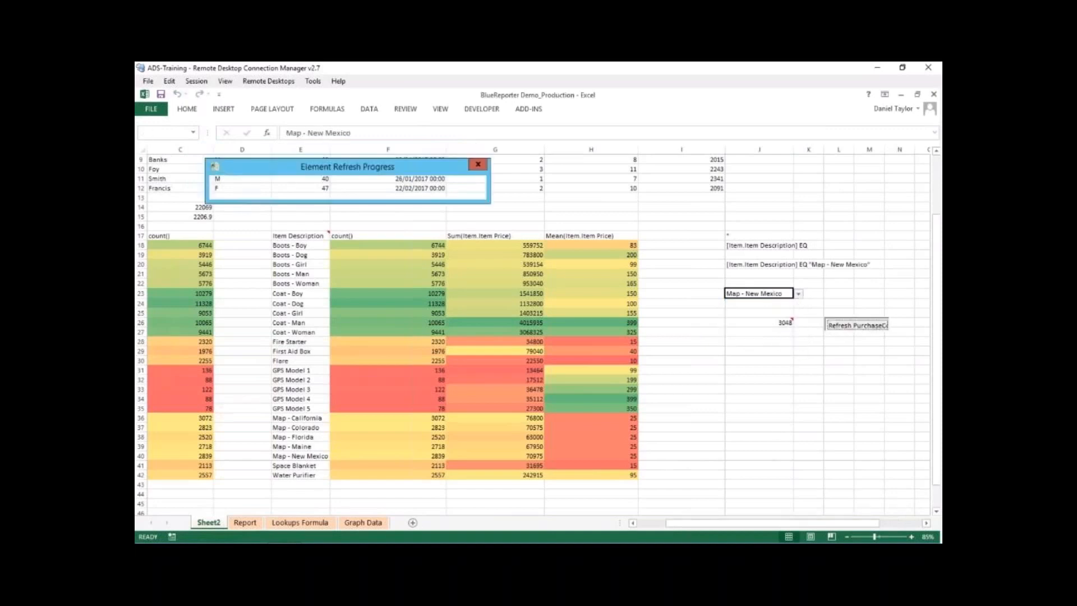
# - Change the item in J23 to Coat - Woman and refresh the PurchaseCount element
pyautogui.click(798, 293)
pyautogui.click(798, 305)
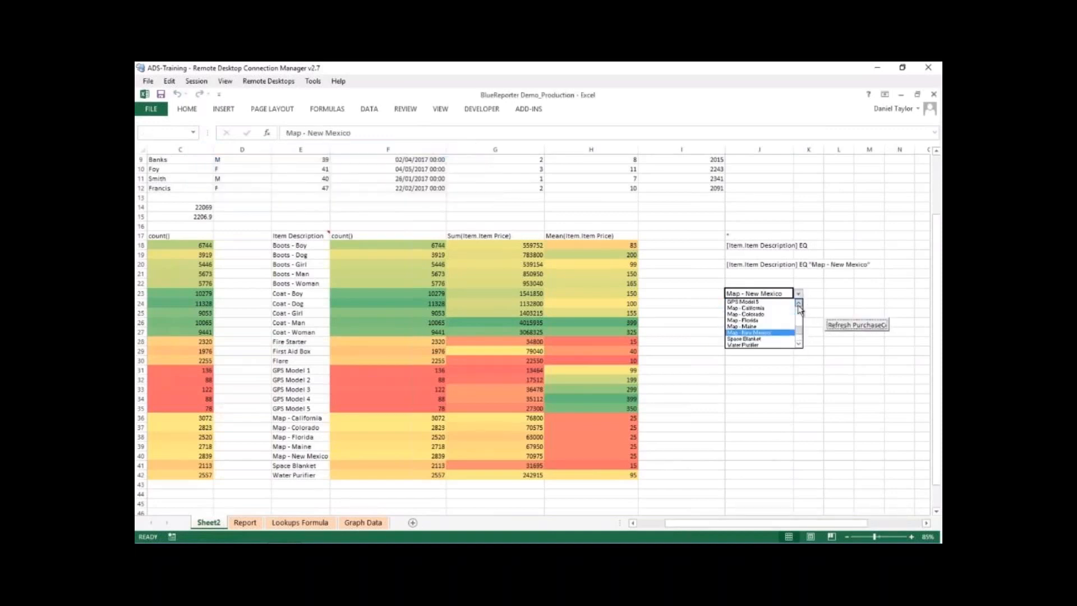
pyautogui.click(778, 308)
pyautogui.click(841, 324)
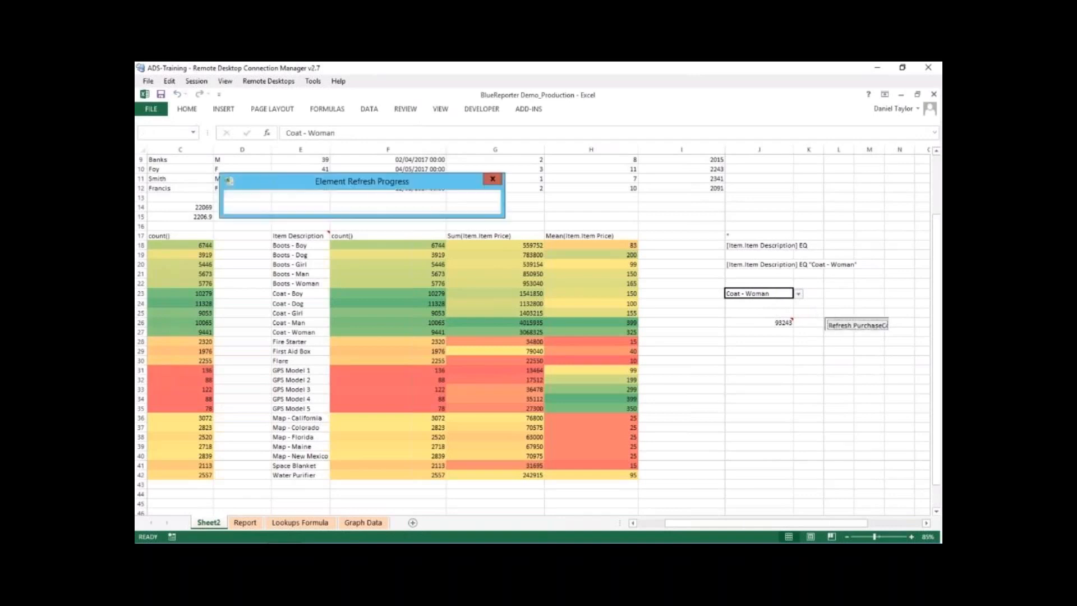
pyautogui.click(839, 359)
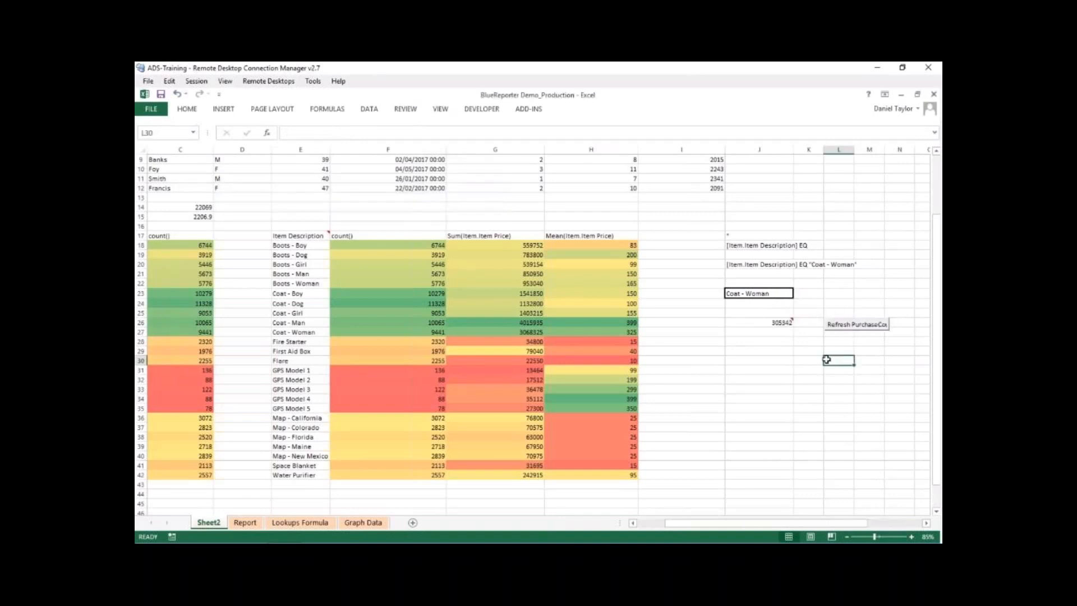
pyautogui.click(781, 361)
pyautogui.click(767, 306)
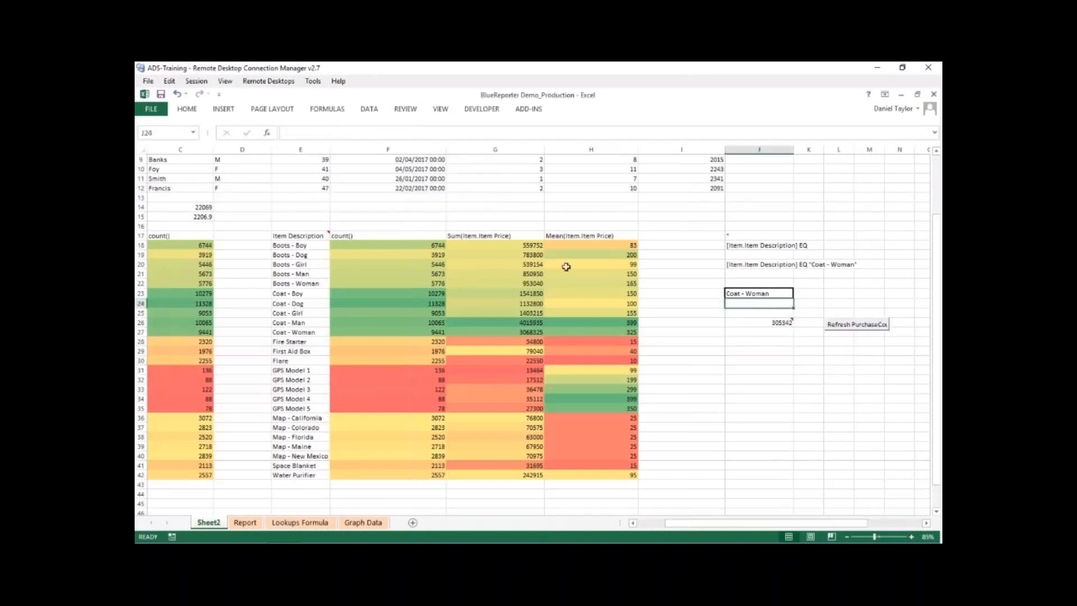
# - Overwrite the item name in E19 of the ItemValues cross-tabulation with Boots - Cats and look over the table
pyautogui.click(317, 265)
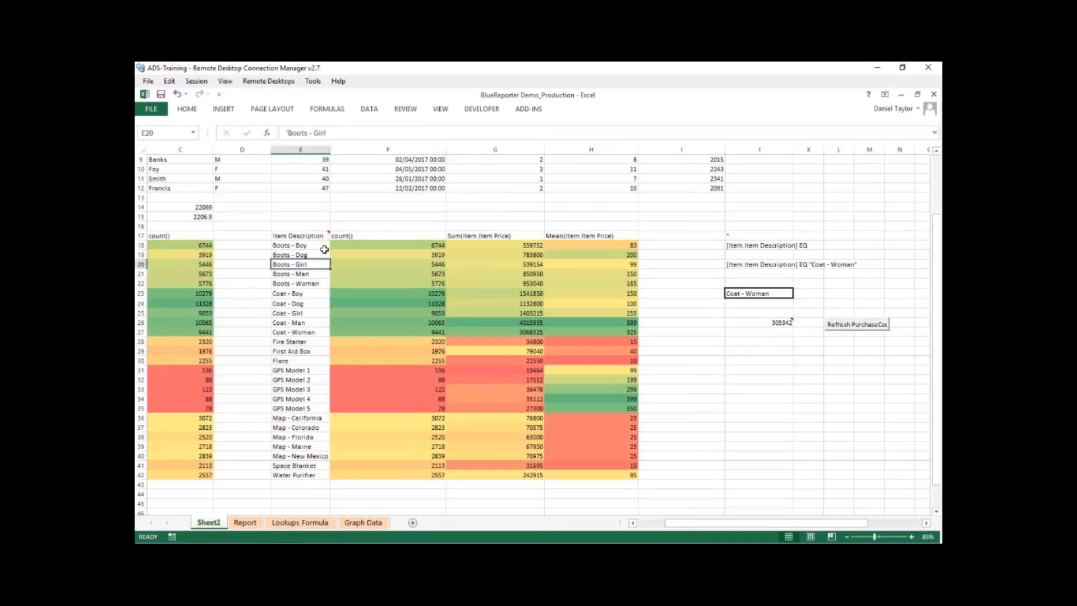
pyautogui.click(300, 255)
pyautogui.click(343, 139)
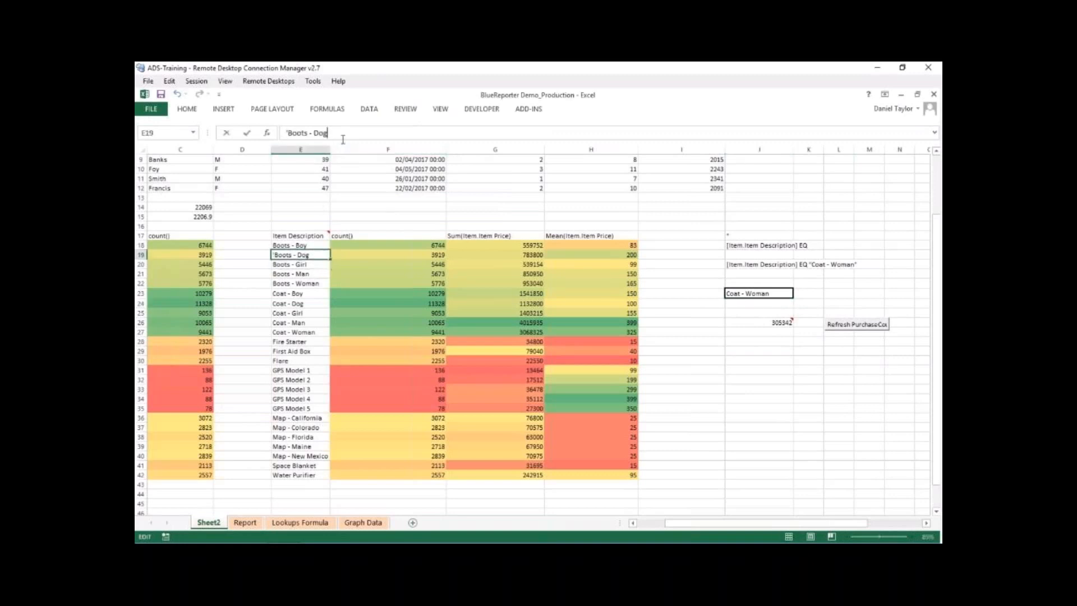
pyautogui.write('Cats')
pyautogui.press('Return')
pyautogui.press('Return')
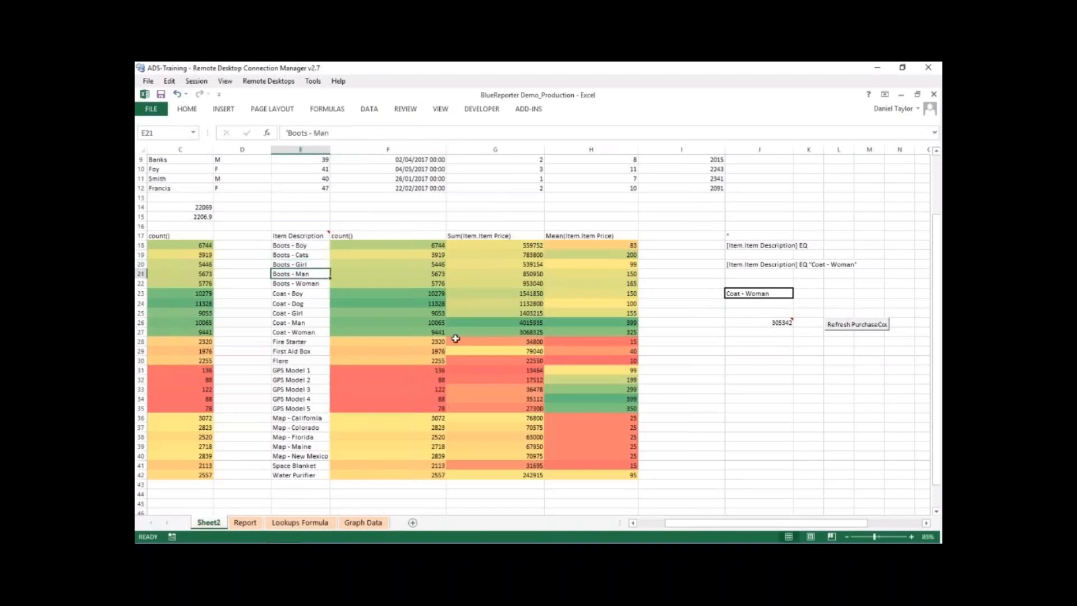
pyautogui.moveTo(312, 233); pyautogui.dragTo(595, 409)
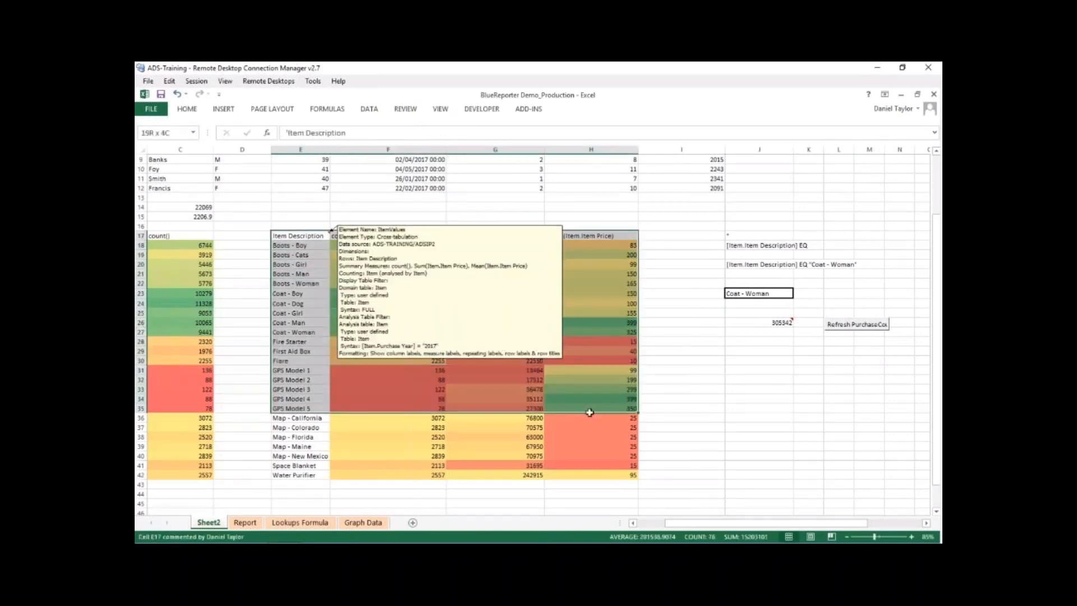
pyautogui.click(308, 379)
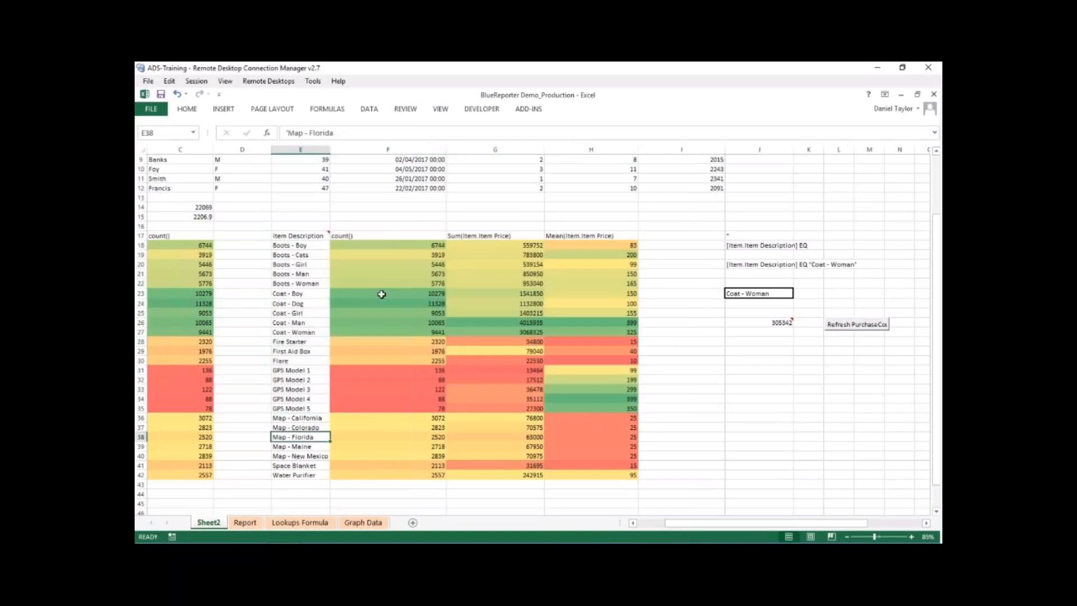
# - Choose the edited item Boots - Cats in J23 and refresh the PurchaseCount element
pyautogui.click(790, 294)
pyautogui.click(798, 294)
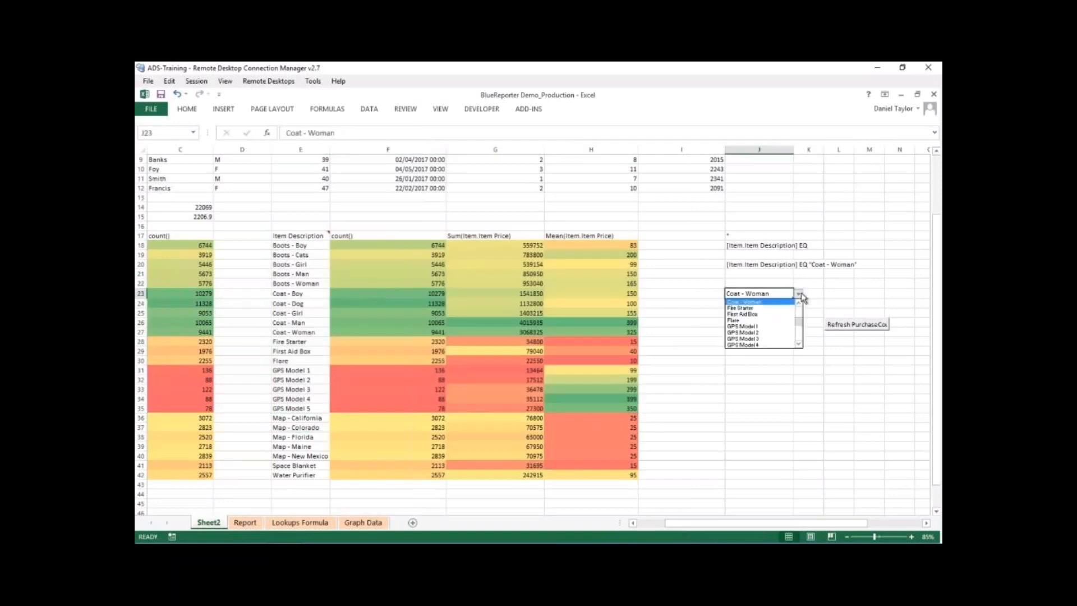
pyautogui.moveTo(799, 323); pyautogui.dragTo(799, 305)
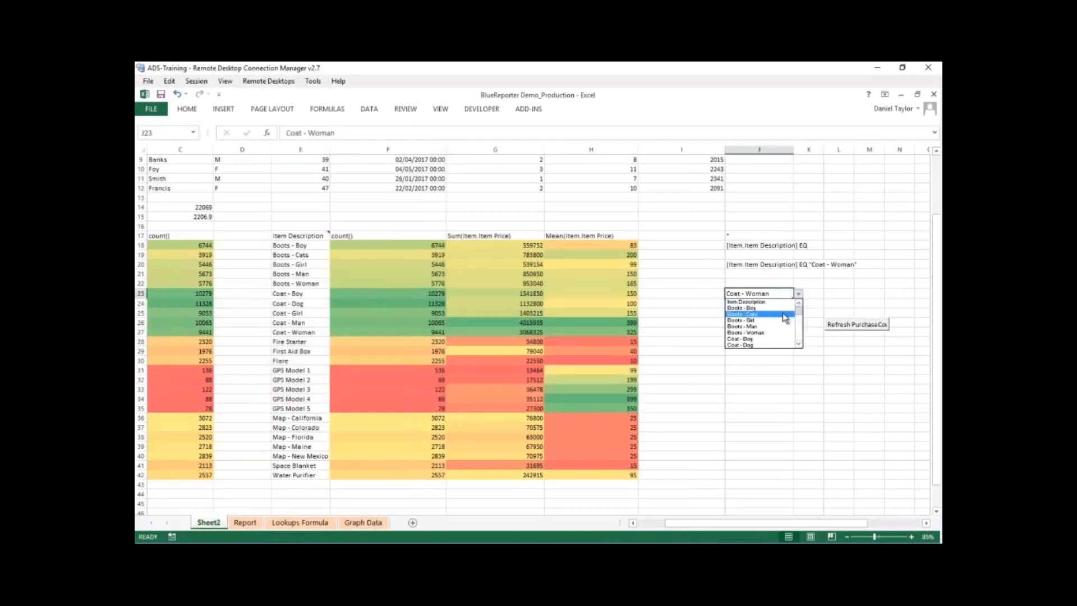
pyautogui.click(783, 315)
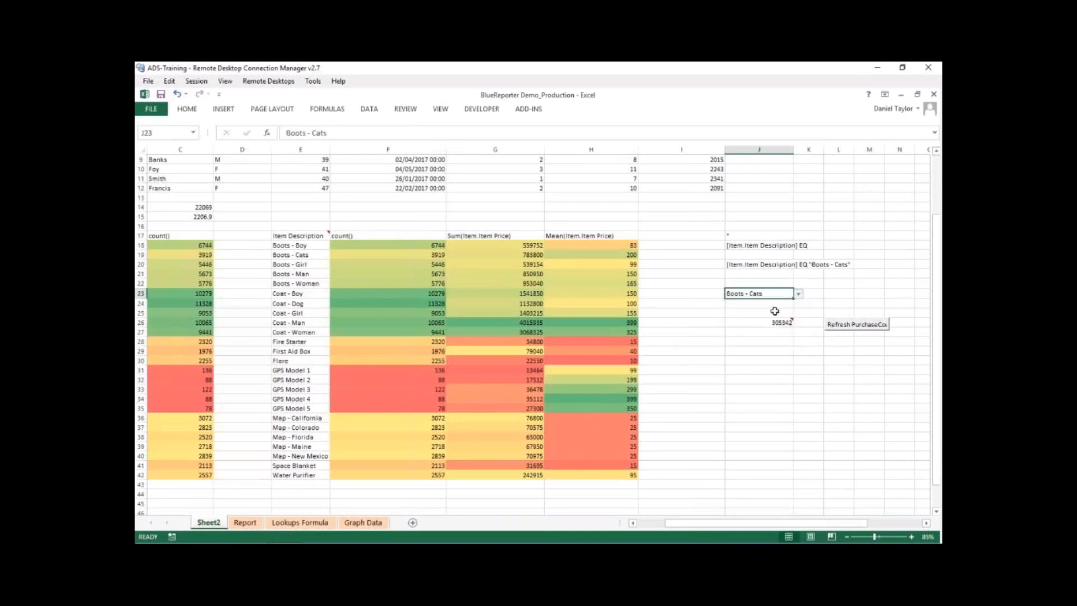
pyautogui.click(794, 362)
pyautogui.click(843, 331)
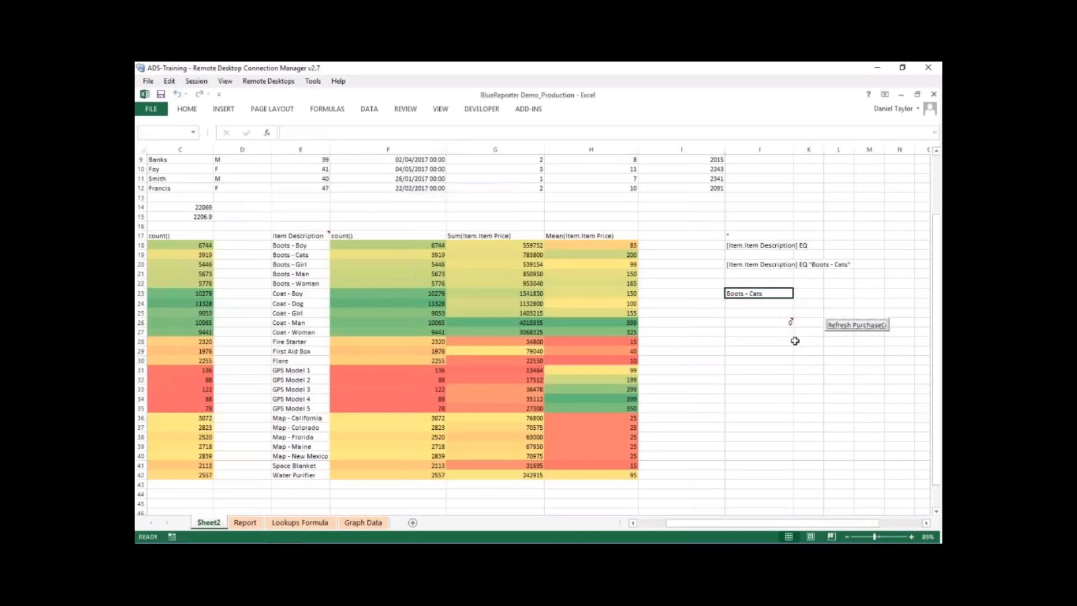
pyautogui.click(807, 379)
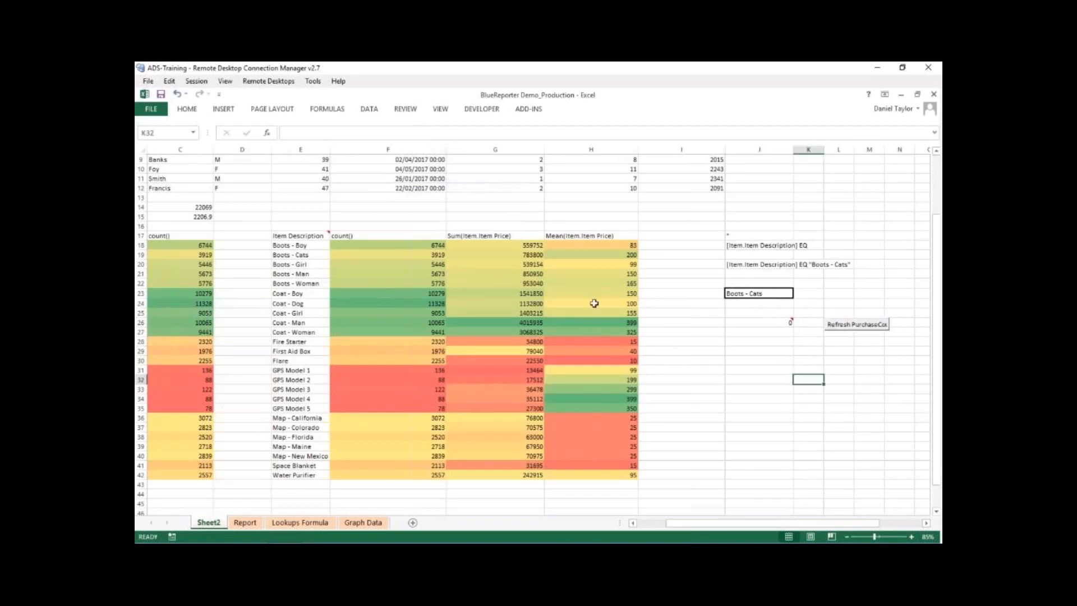
# - Refresh the ItemValues cross-tabulation at E17 and check the item name in E19
pyautogui.click(308, 236)
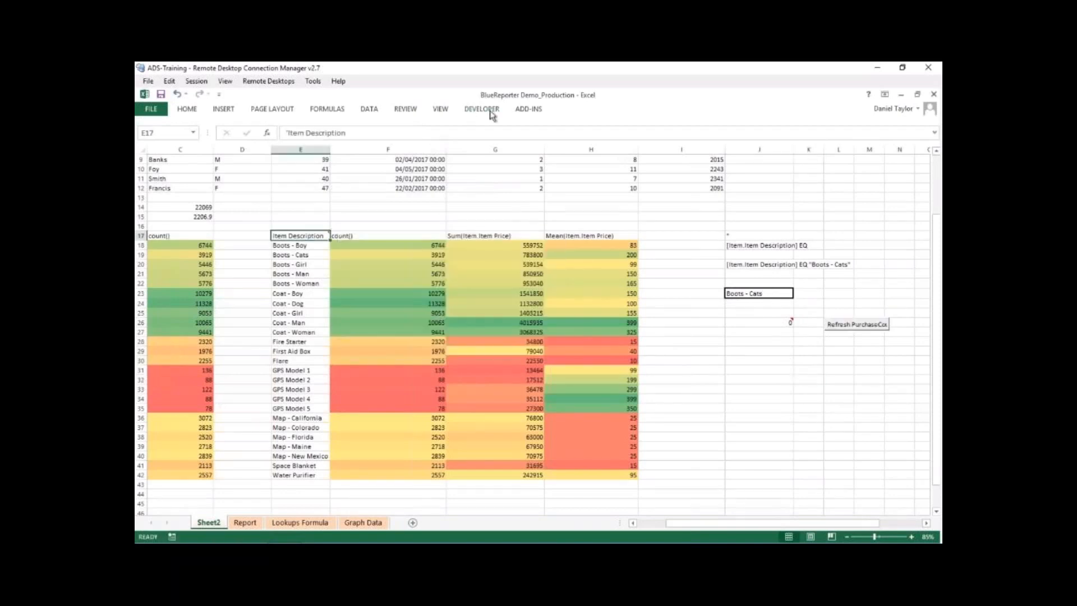
pyautogui.click(523, 112)
pyautogui.click(299, 124)
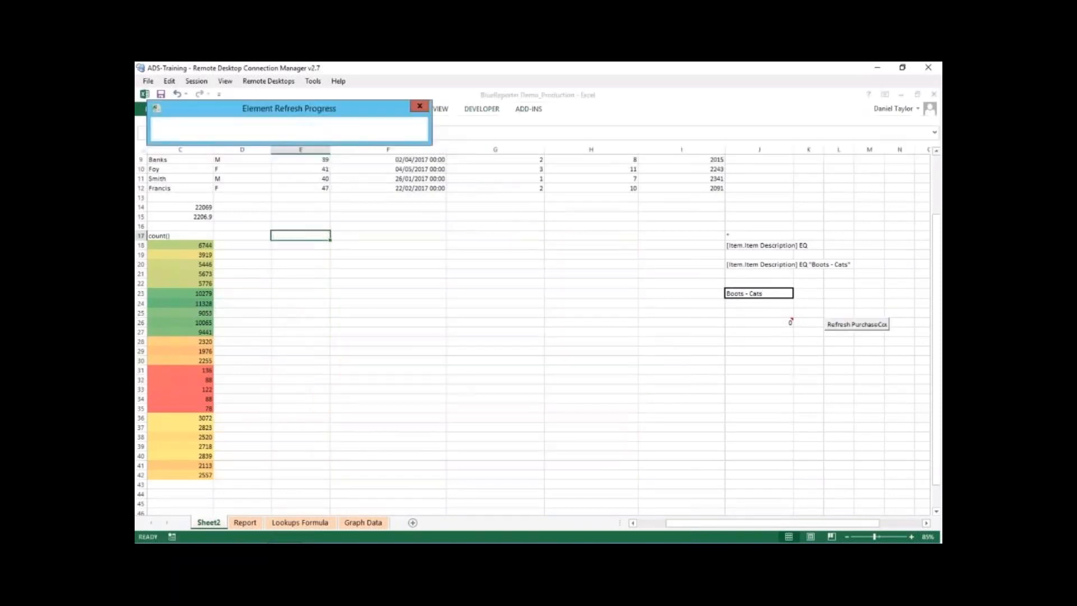
pyautogui.click(314, 253)
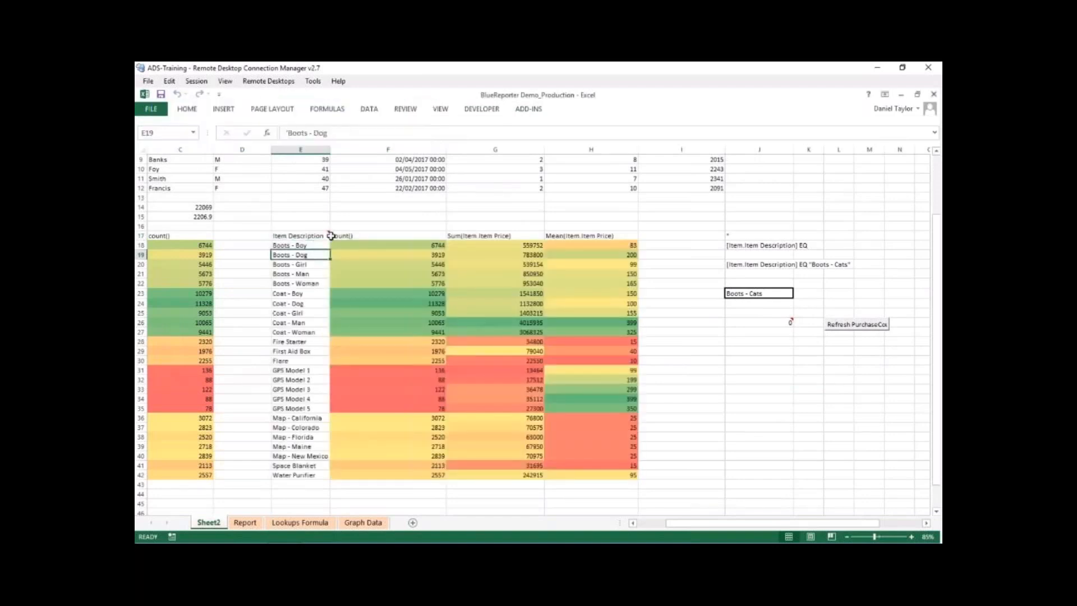
# - Set the drop-down cell J23 to Boots - Dog and refresh the PurchaseCount element
pyautogui.click(770, 298)
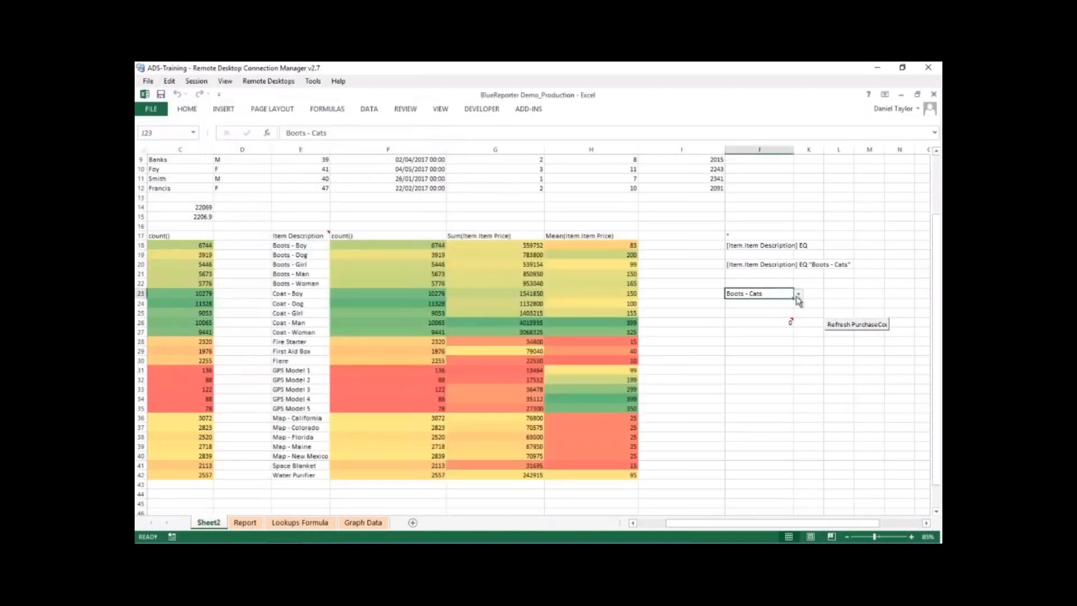
pyautogui.click(798, 293)
pyautogui.click(751, 315)
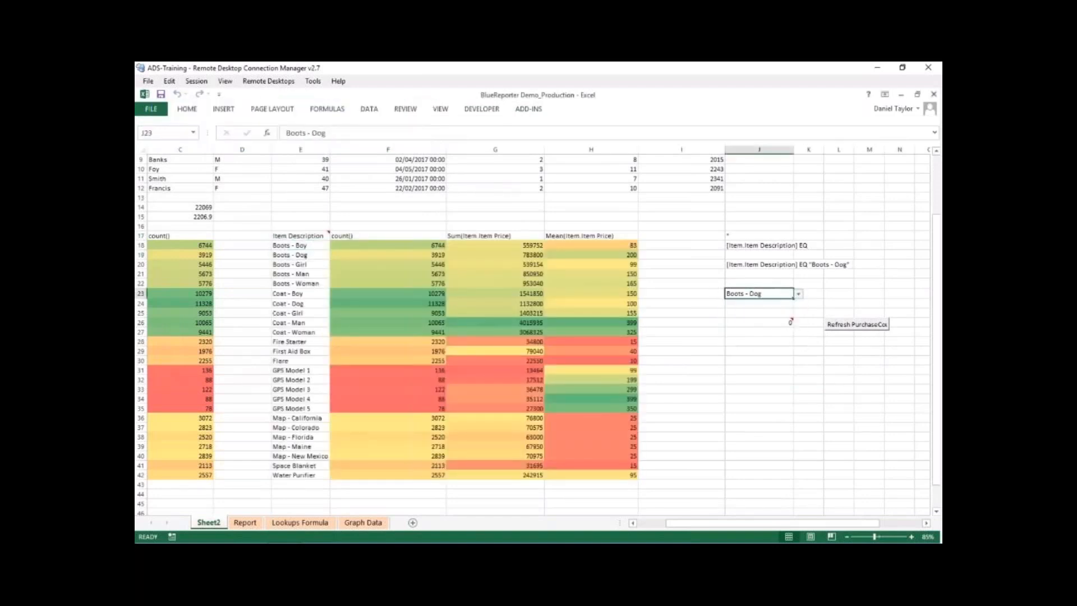
pyautogui.click(827, 325)
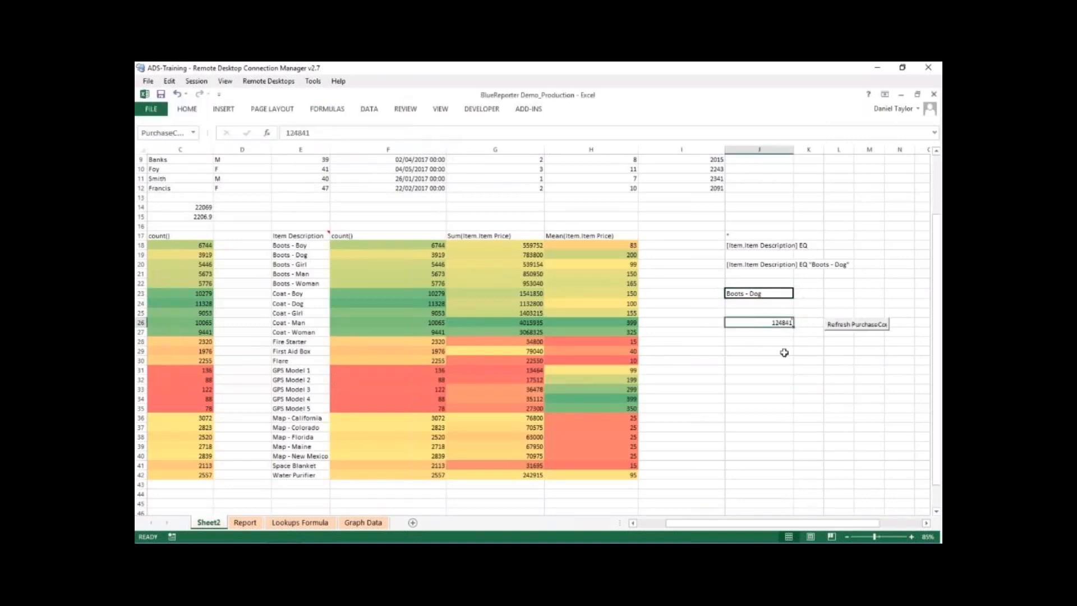
pyautogui.click(786, 353)
pyautogui.click(783, 340)
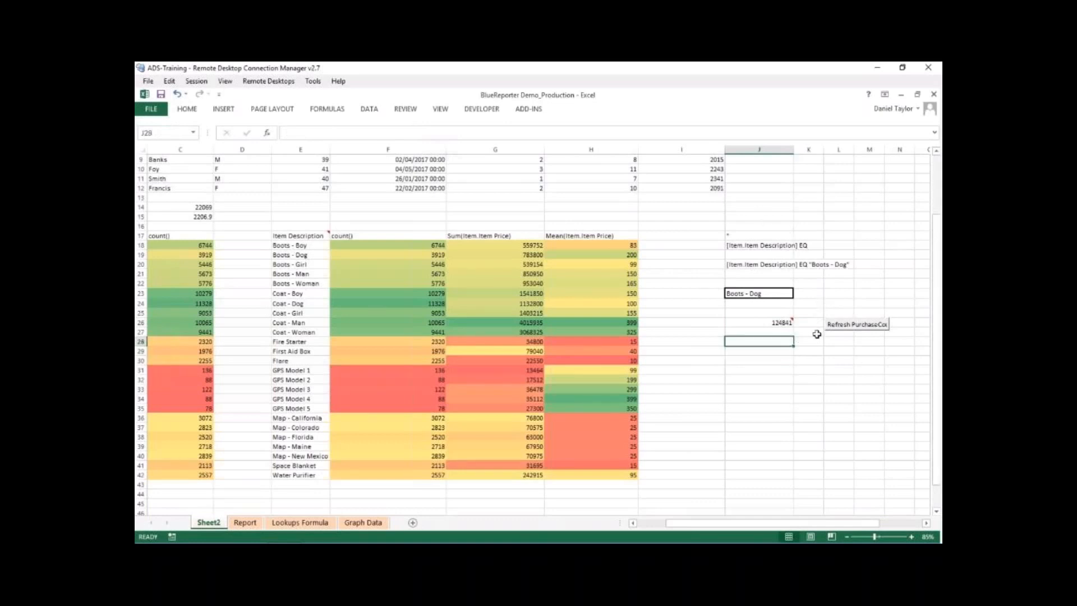
# - Open the Report sheet and examine the month and year drop-downs in C4 and D4
pyautogui.click(245, 522)
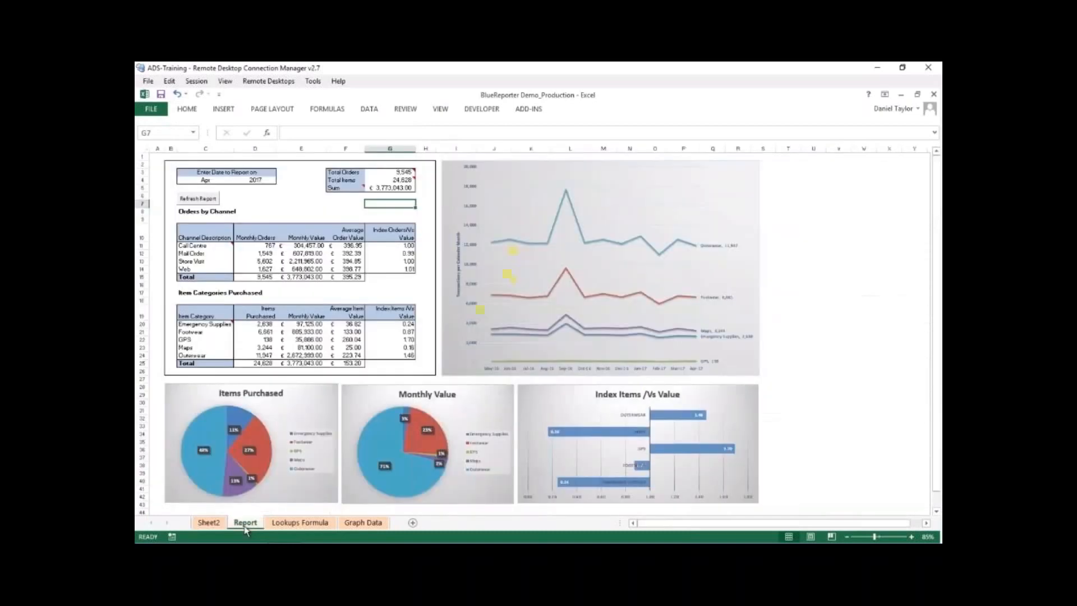
pyautogui.click(316, 205)
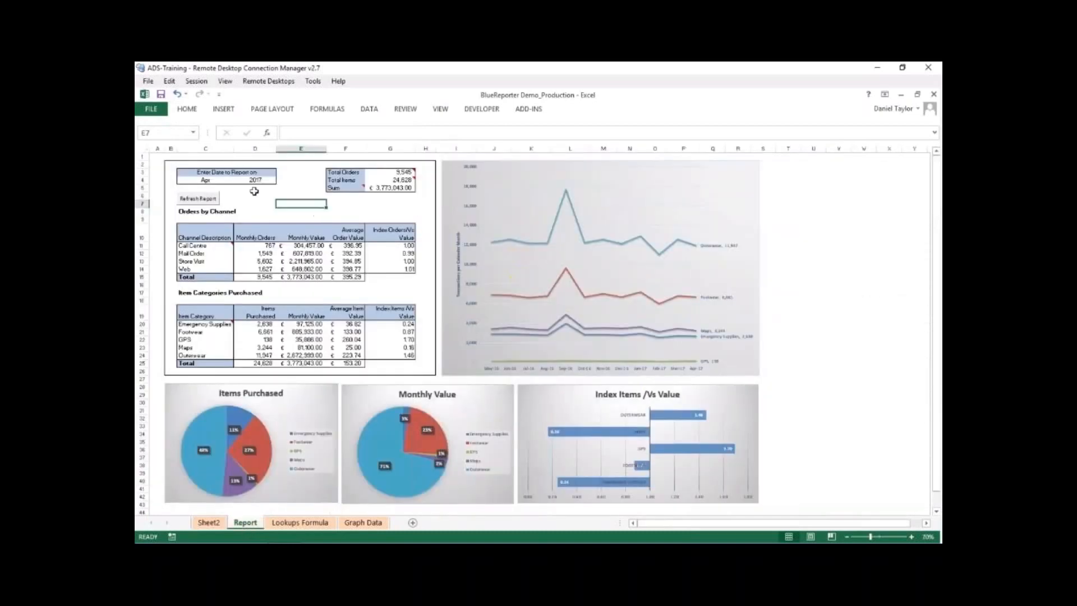
pyautogui.click(215, 180)
pyautogui.click(237, 181)
pyautogui.click(237, 182)
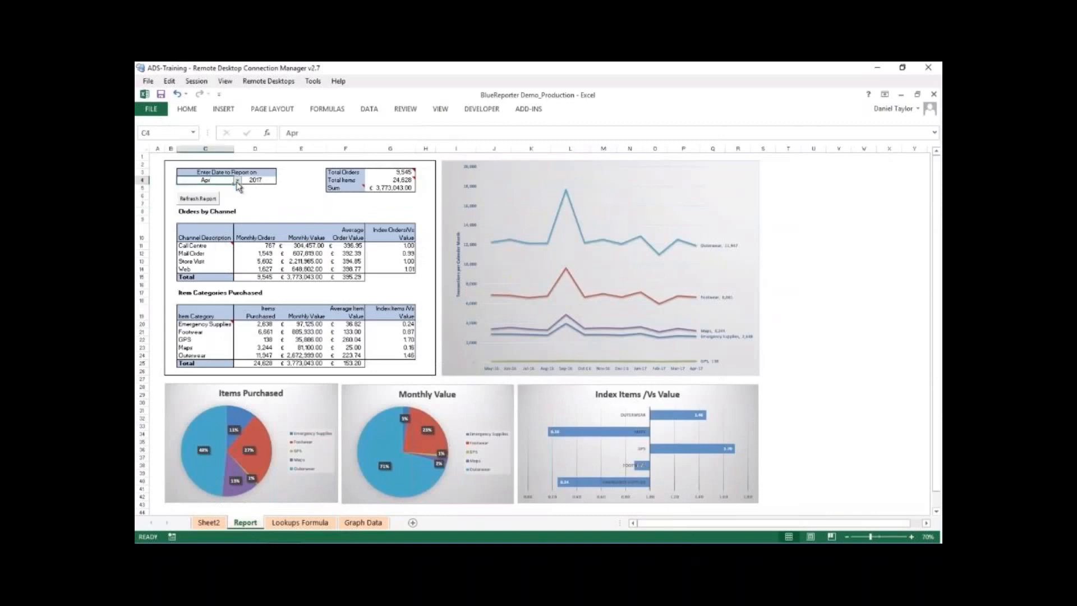
pyautogui.click(256, 182)
pyautogui.click(281, 181)
pyautogui.click(281, 182)
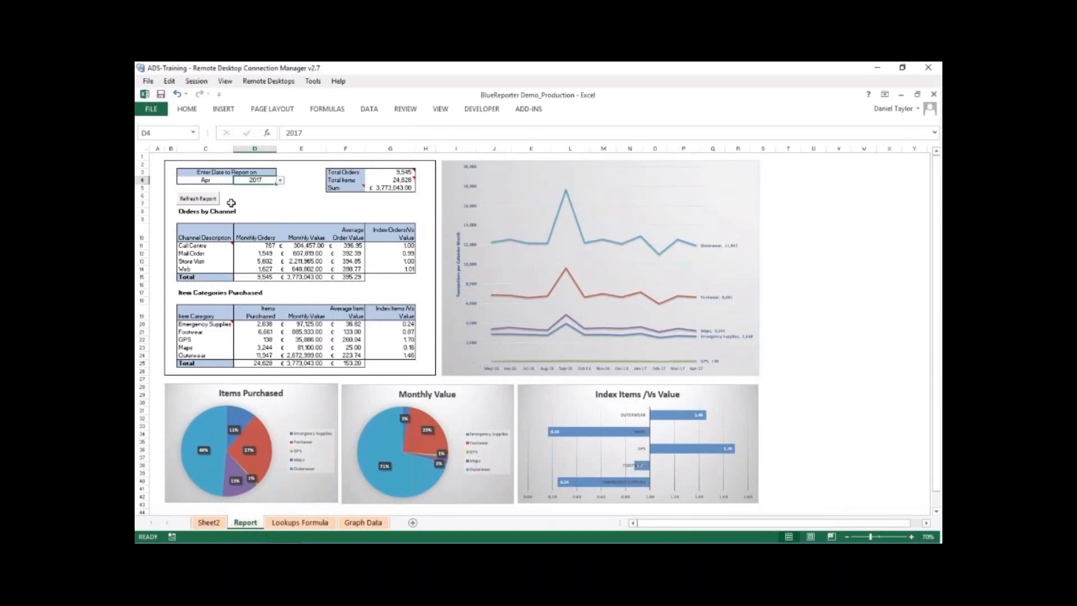
# - Open the Lookups Formula sheet and examine the Dropdowns lists and the Month No and Last day columns
pyautogui.click(285, 526)
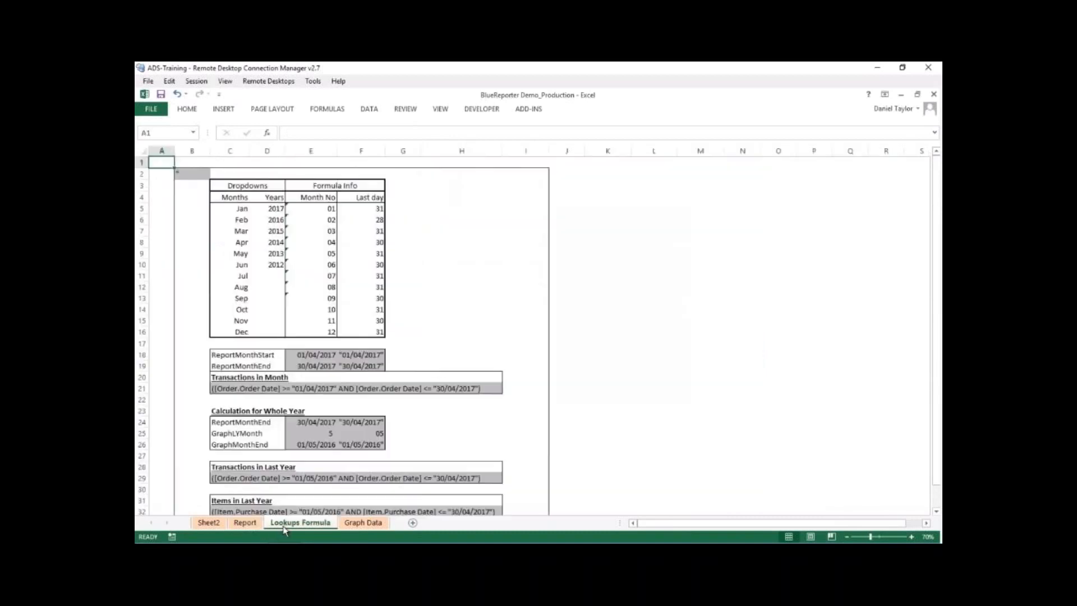
pyautogui.click(592, 279)
pyautogui.moveTo(236, 190); pyautogui.dragTo(254, 336)
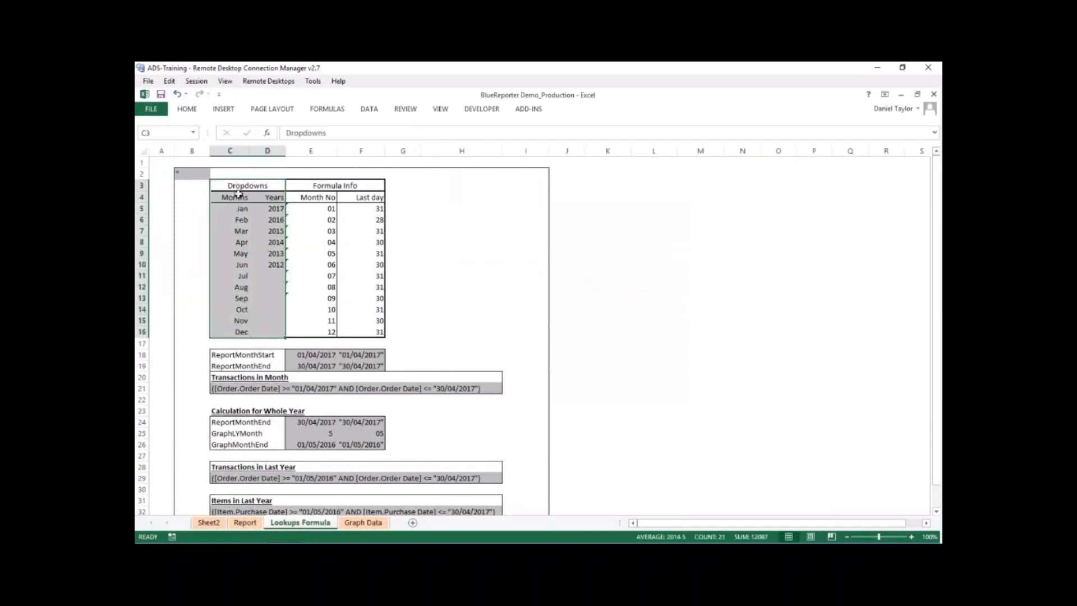
pyautogui.click(275, 334)
pyautogui.moveTo(313, 209); pyautogui.dragTo(319, 332)
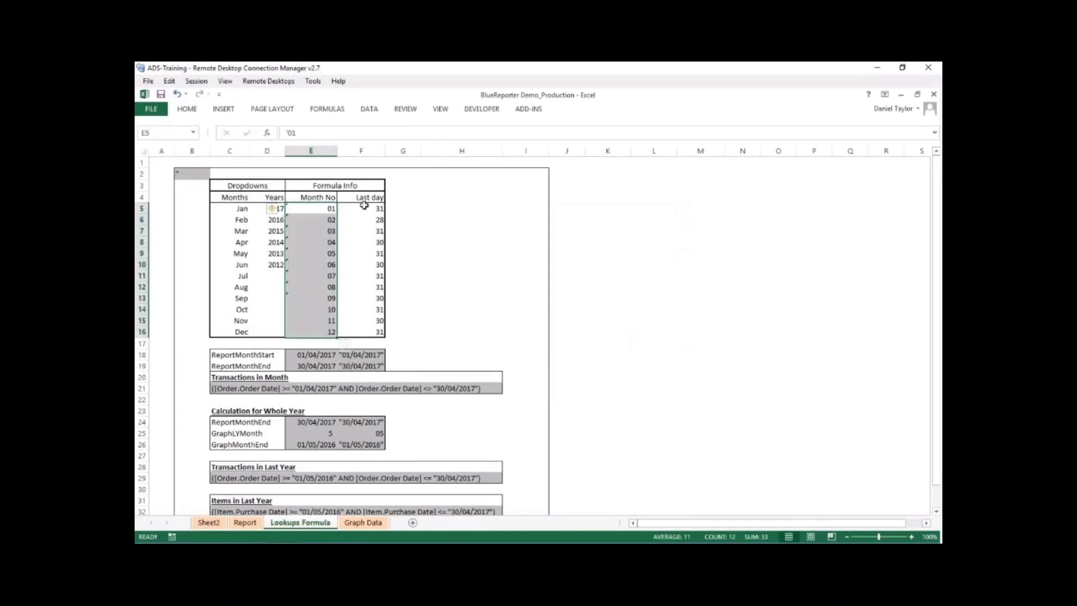
pyautogui.moveTo(363, 208); pyautogui.dragTo(378, 331)
pyautogui.click(402, 321)
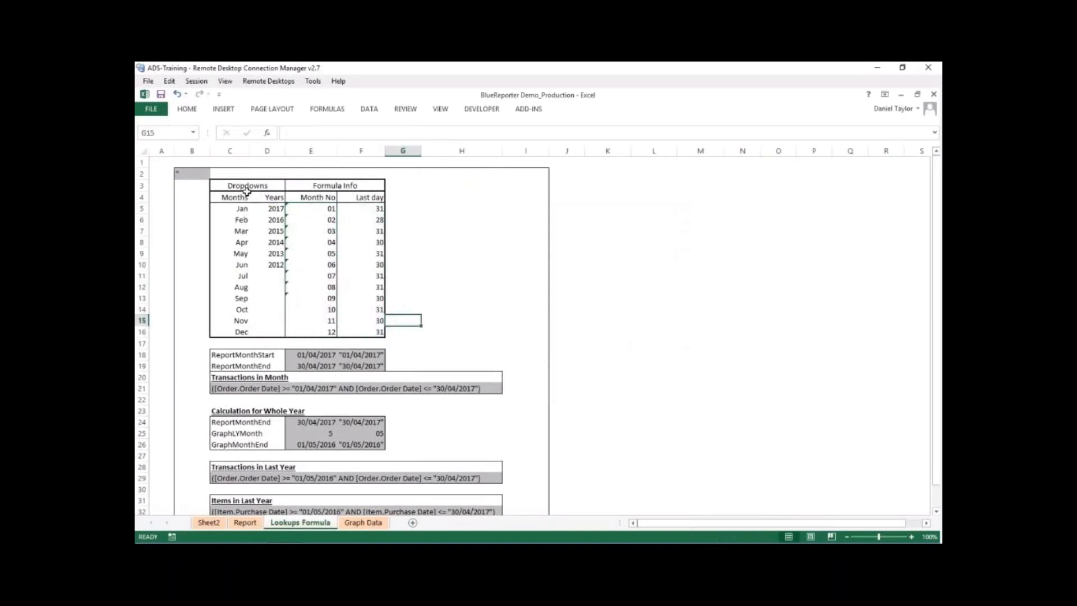
# - Inspect the ReportMonthStart and ReportMonthEnd formulas in E18:F19, including their quoted versions
pyautogui.click(296, 357)
pyautogui.click(302, 368)
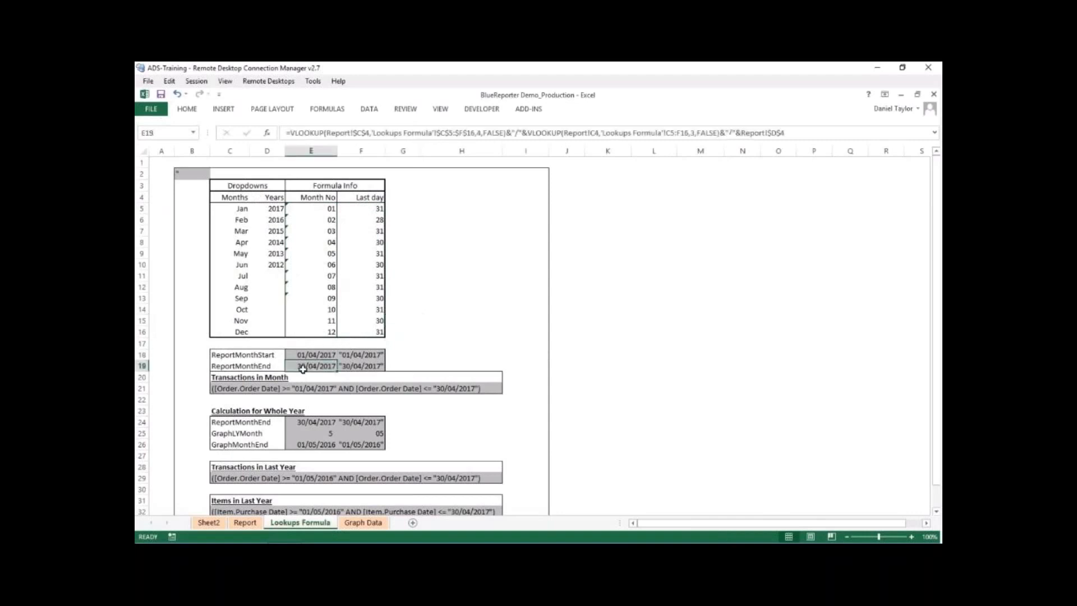
pyautogui.click(352, 356)
pyautogui.click(358, 366)
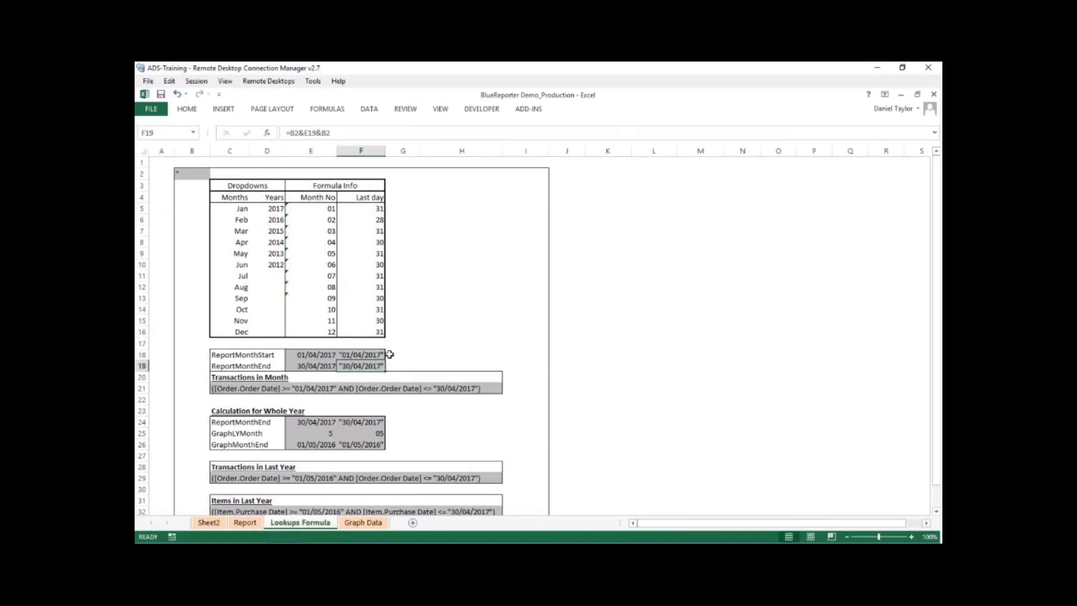
pyautogui.click(323, 357)
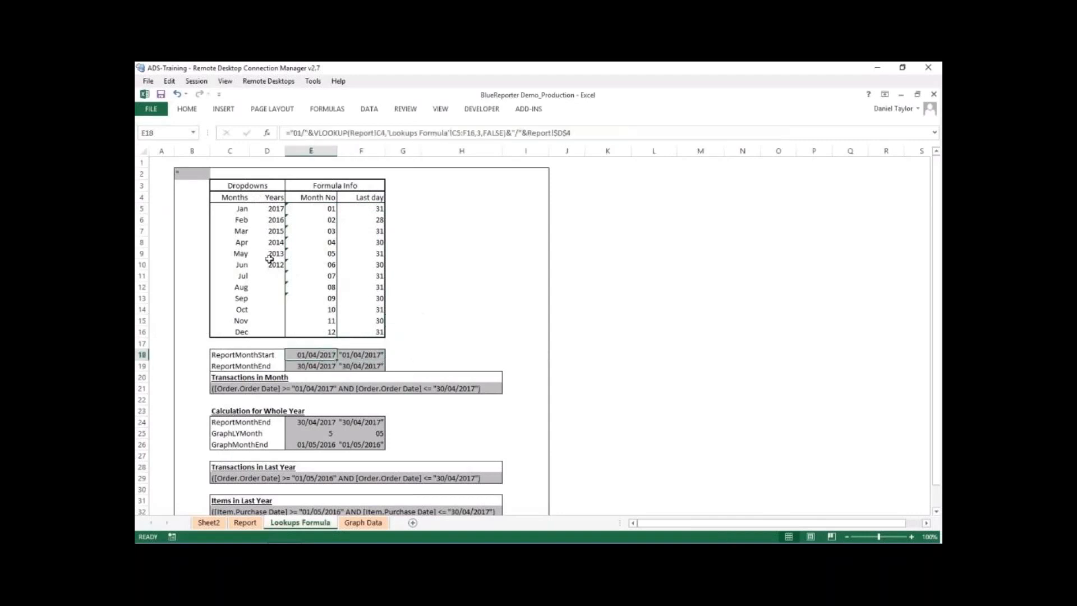
pyautogui.click(304, 367)
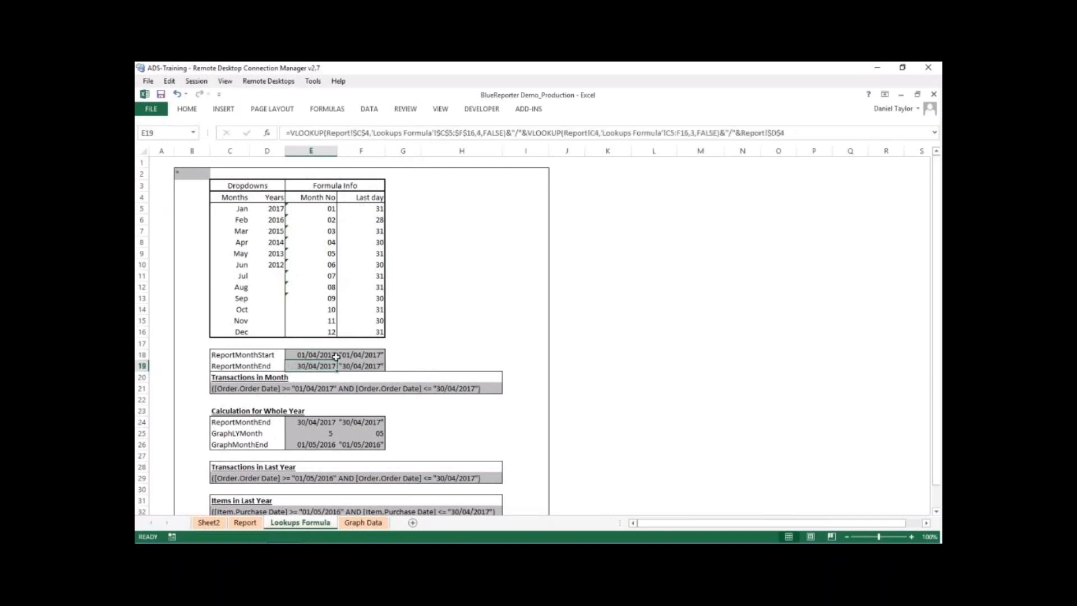
pyautogui.click(369, 366)
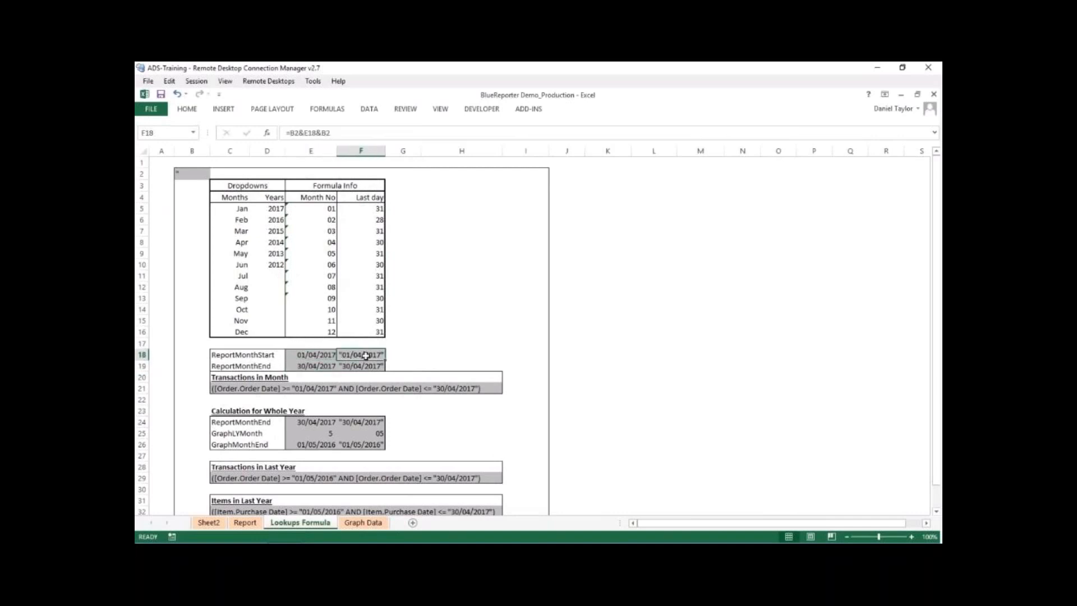
# - Inspect the Transactions in Month filter formula in C21 and the date cells it references
pyautogui.click(243, 389)
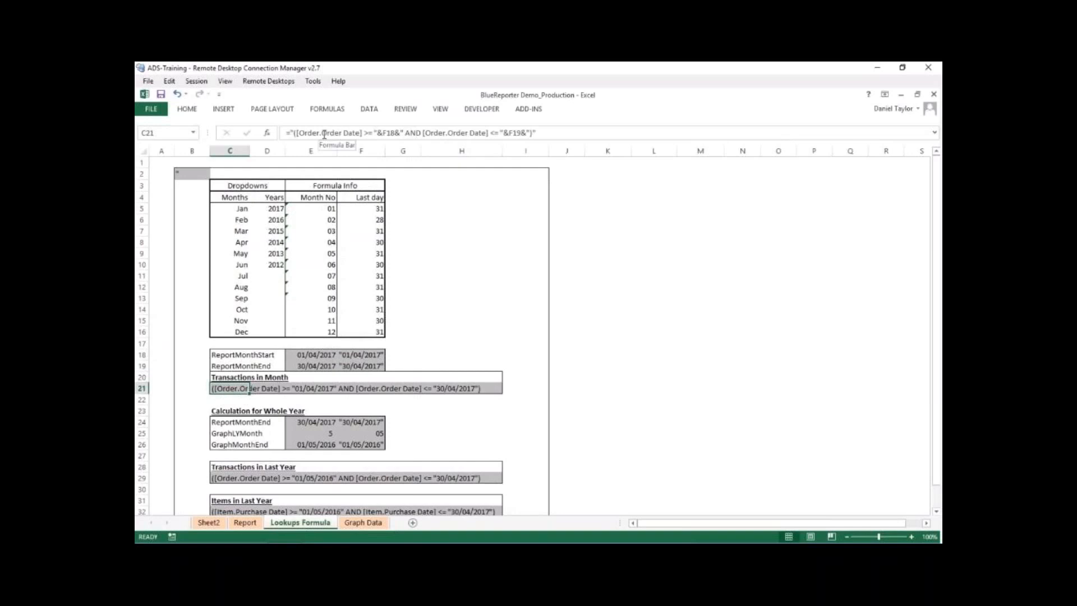
pyautogui.moveTo(291, 133); pyautogui.dragTo(373, 133)
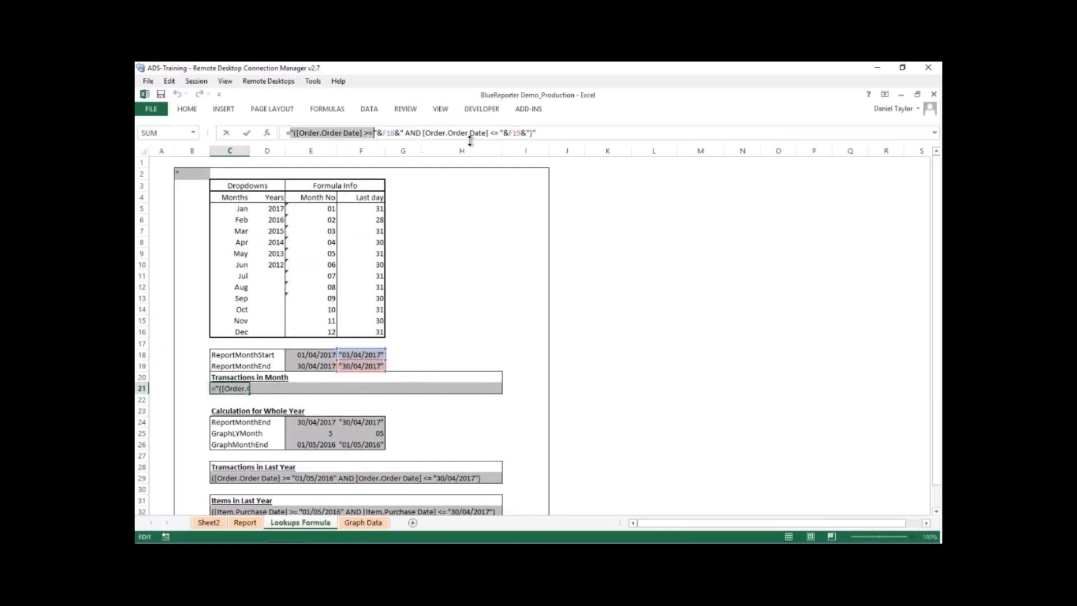
pyautogui.click(431, 345)
pyautogui.press('Escape')
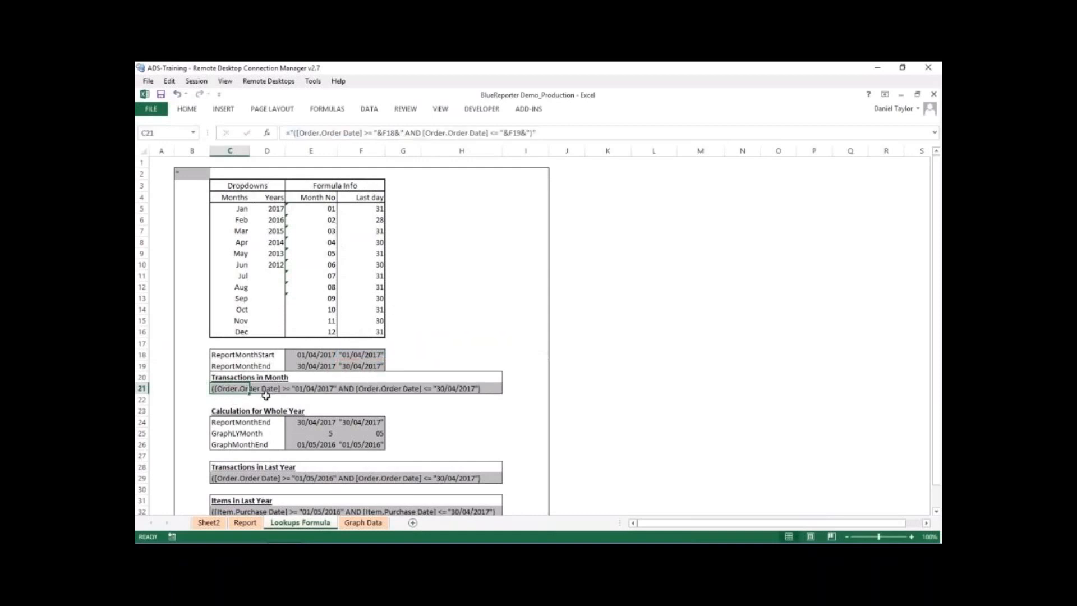
# - Set the report month in C4 of the Report sheet to Mar
pyautogui.click(245, 522)
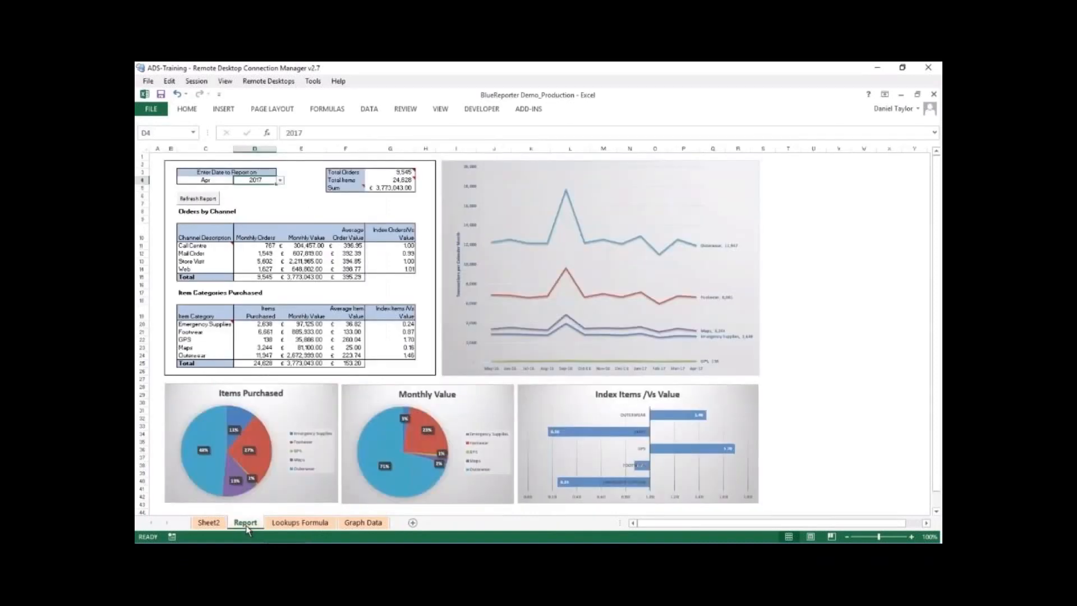
pyautogui.click(221, 180)
pyautogui.click(238, 181)
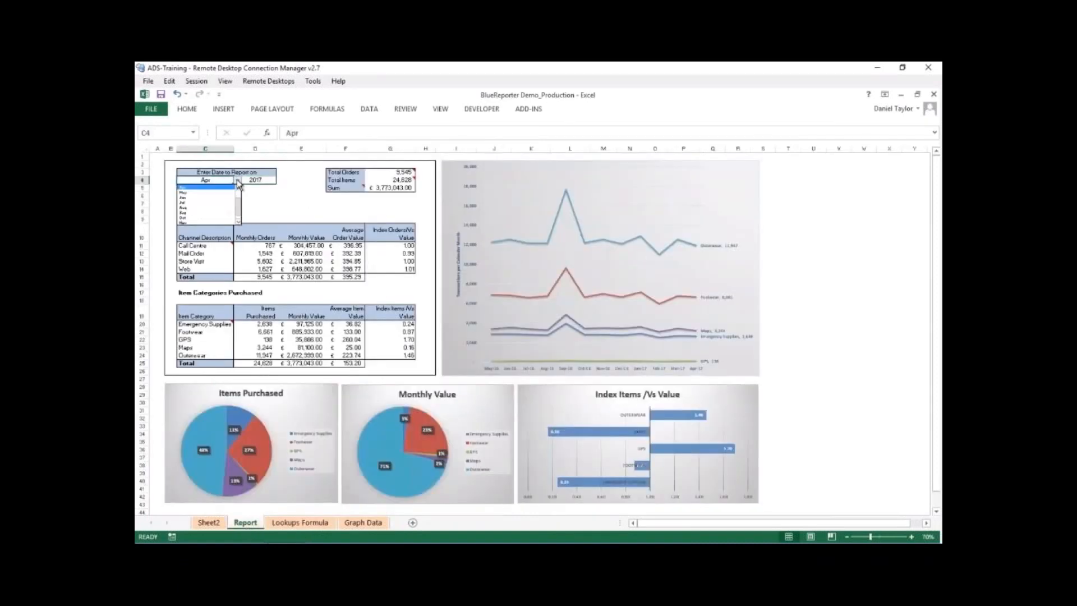
pyautogui.scroll(1, 238, 189)
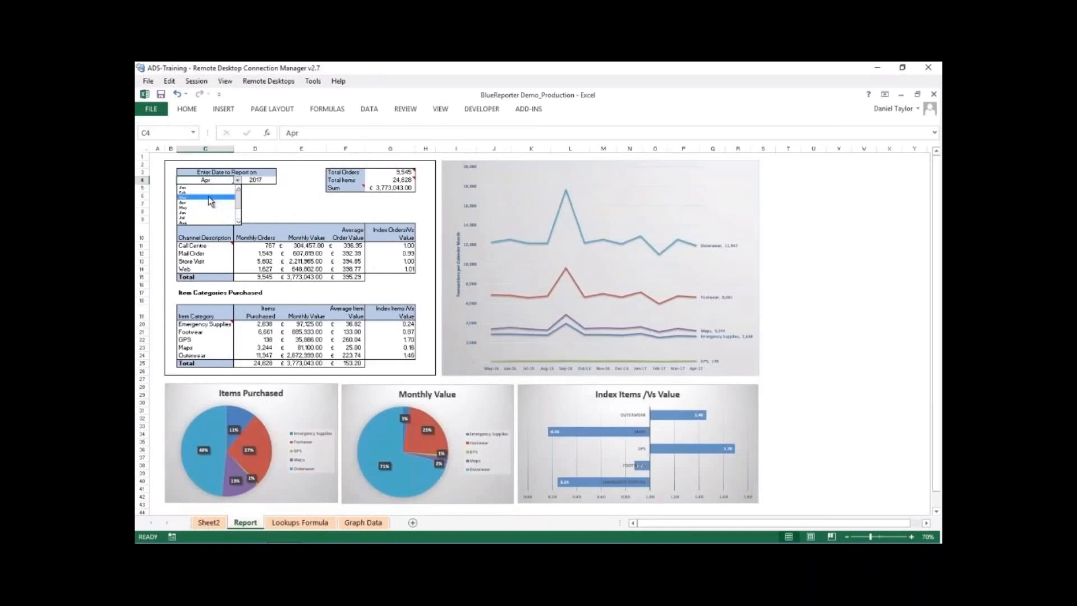
pyautogui.click(268, 195)
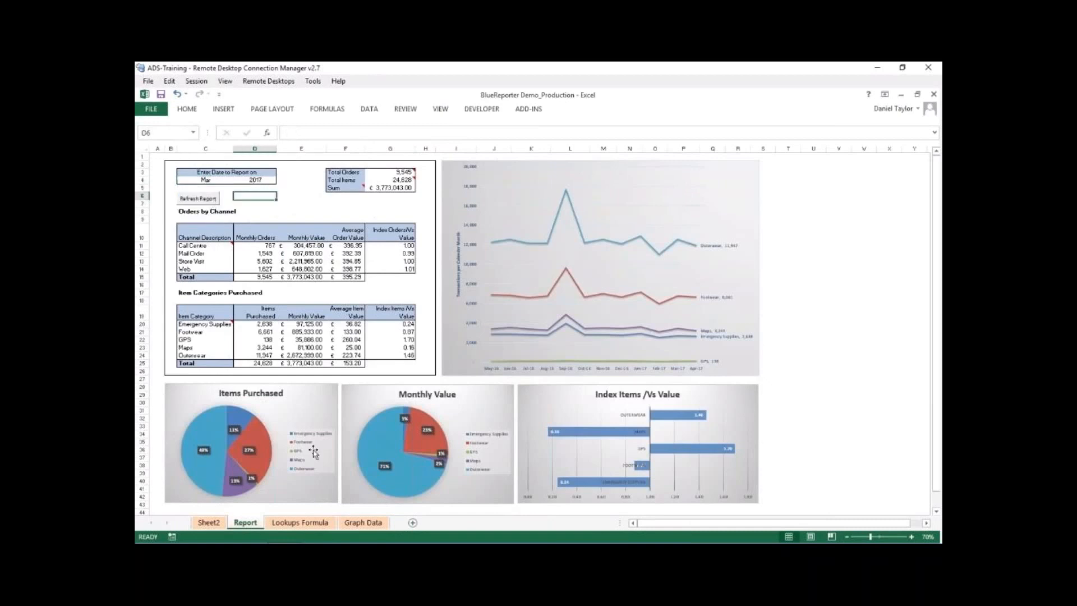
# - On the Lookups Formula sheet, examine the Calculation for Whole Year cells E24:F26 and the Transactions in Last Year filter formula in C29
pyautogui.click(304, 523)
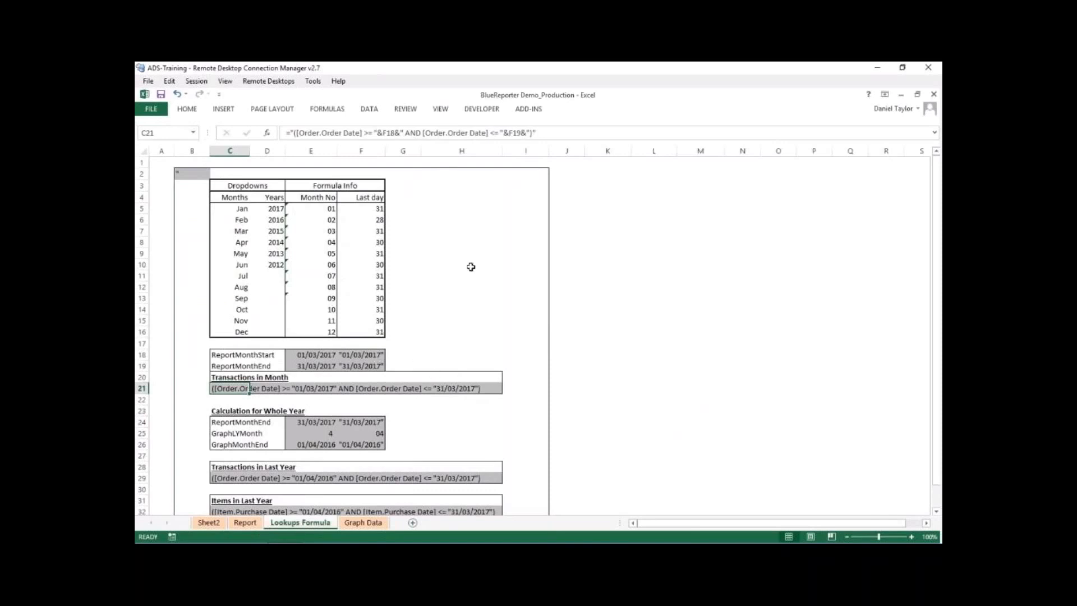
pyautogui.scroll(-1, 477, 242)
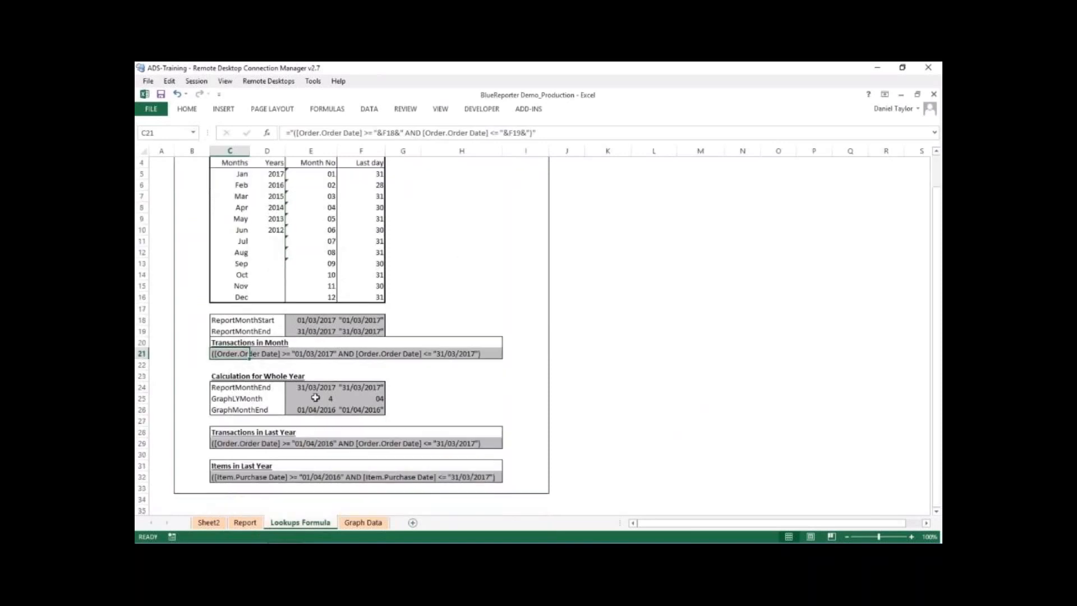
pyautogui.moveTo(292, 383); pyautogui.dragTo(345, 409)
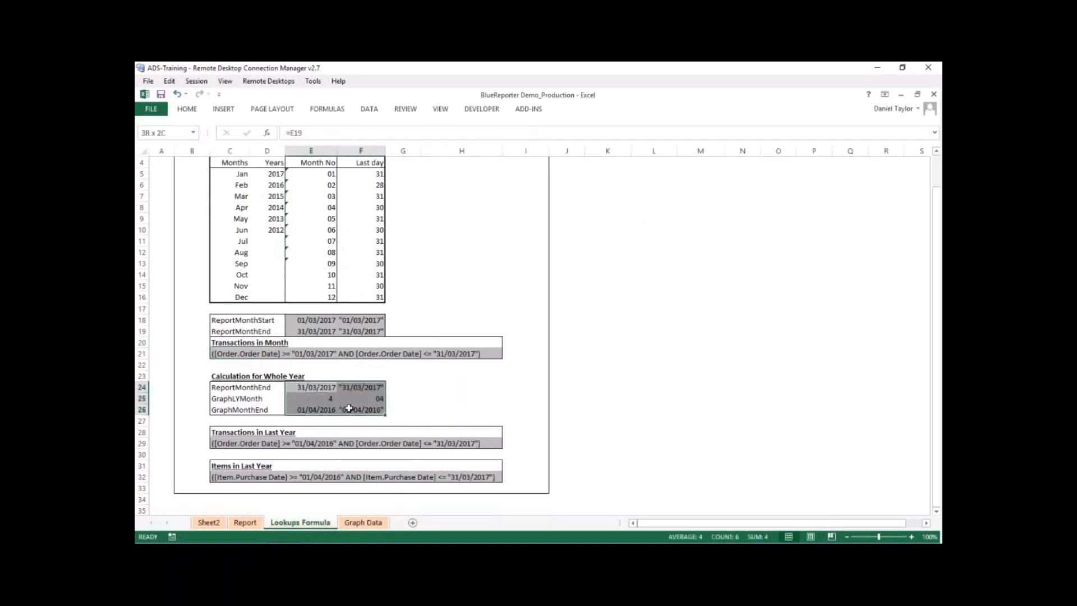
pyautogui.click(407, 408)
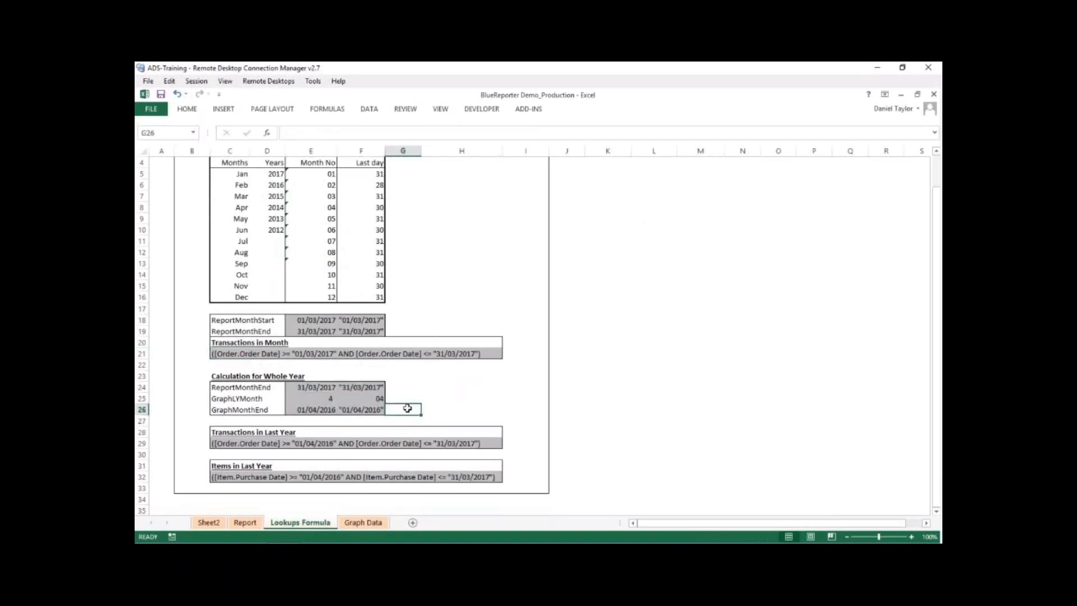
pyautogui.click(251, 443)
pyautogui.click(223, 444)
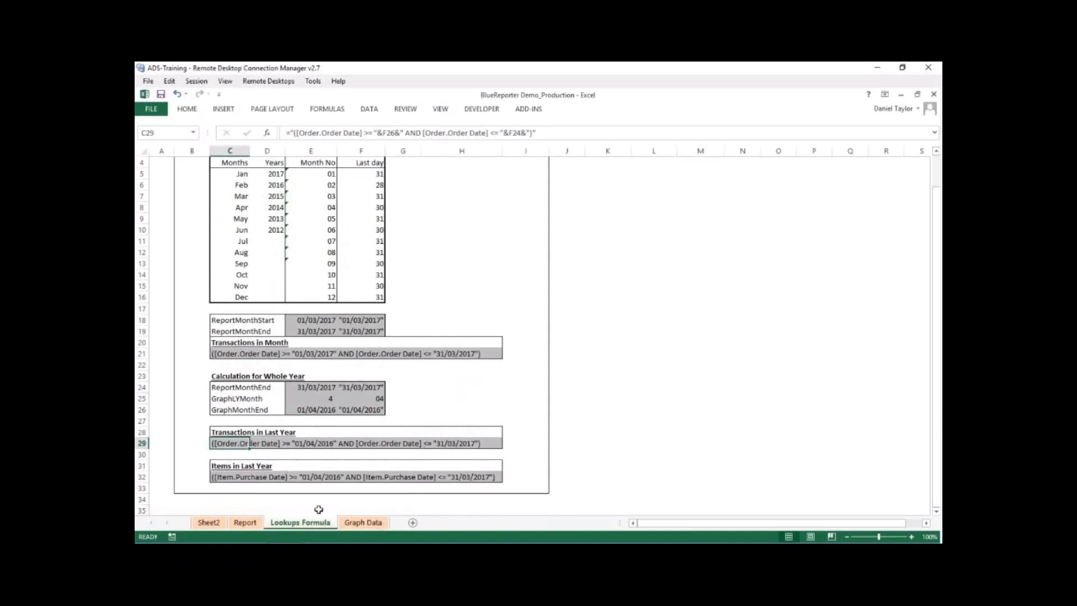
# - Open the Graph Data sheet and examine the Items Purchased each Month table, including its month rows and item category headings
pyautogui.click(353, 526)
pyautogui.moveTo(232, 207); pyautogui.dragTo(369, 306)
pyautogui.click(580, 409)
pyautogui.moveTo(476, 342); pyautogui.dragTo(304, 219)
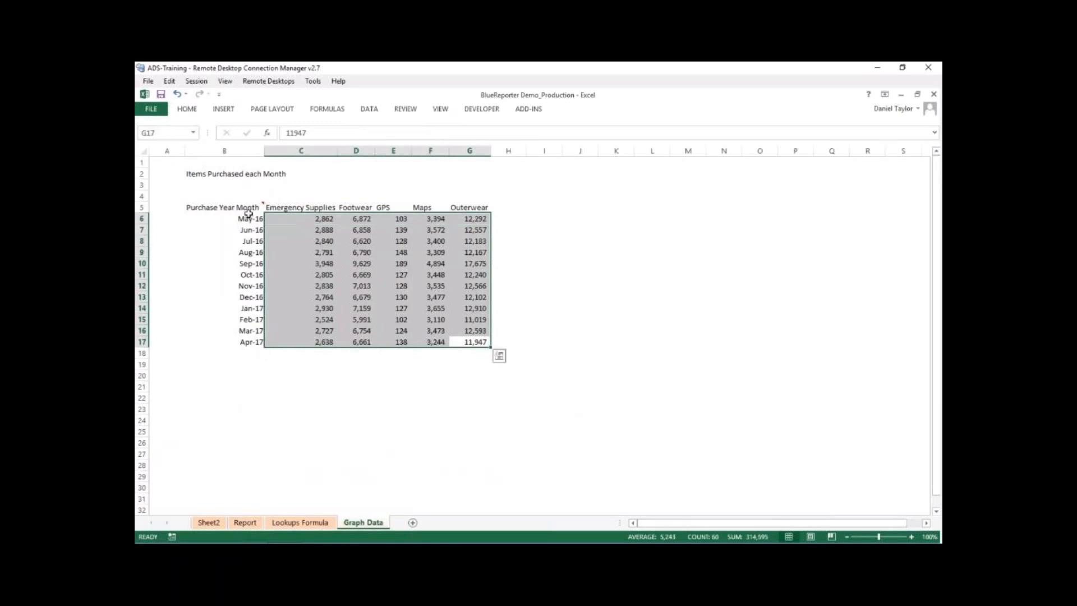
pyautogui.click(248, 208)
pyautogui.moveTo(258, 206)
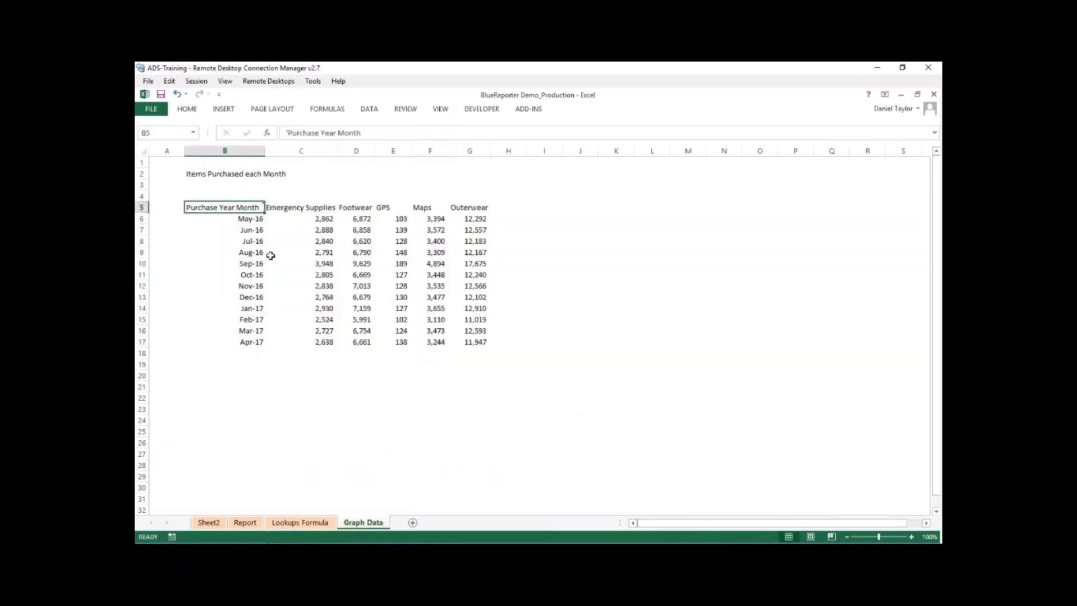
pyautogui.moveTo(252, 218); pyautogui.dragTo(235, 346)
pyautogui.moveTo(285, 205); pyautogui.dragTo(468, 207)
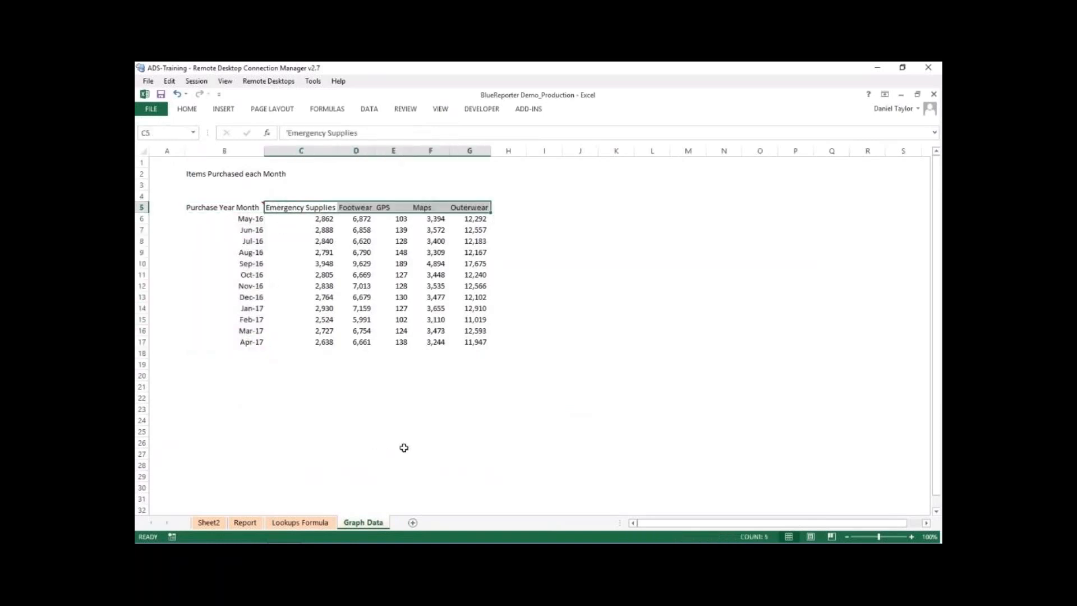
# - Return to the Report sheet and examine the line chart of monthly transactions by item category
pyautogui.click(245, 524)
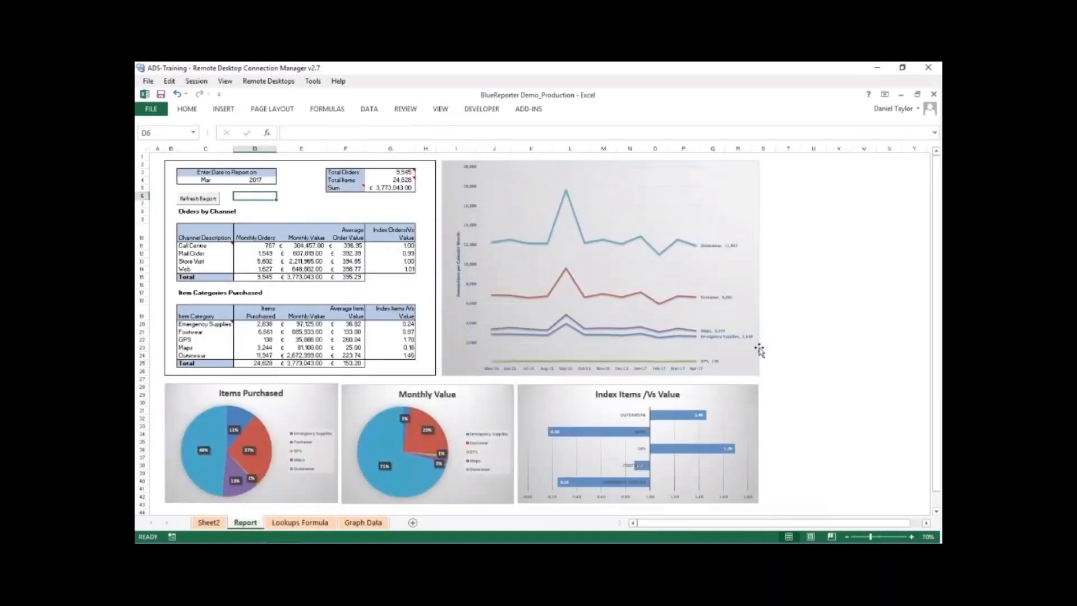
pyautogui.click(750, 368)
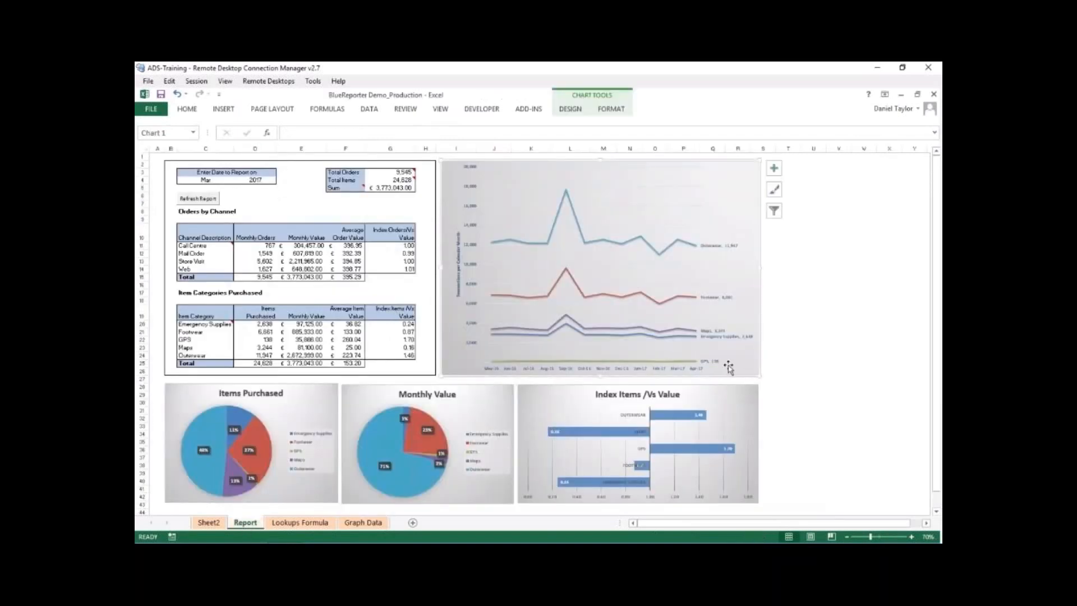
pyautogui.click(163, 156)
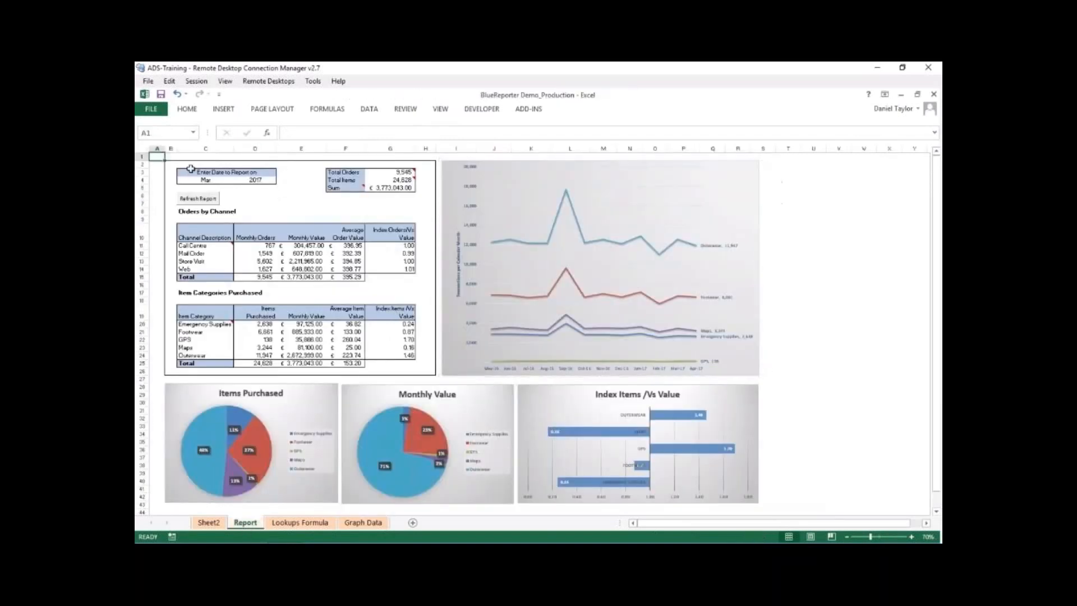
# - Set the report date to Jun 2016 in C4:D4 and refresh the report
pyautogui.click(226, 179)
pyautogui.click(237, 180)
pyautogui.click(221, 203)
pyautogui.click(255, 180)
pyautogui.click(280, 180)
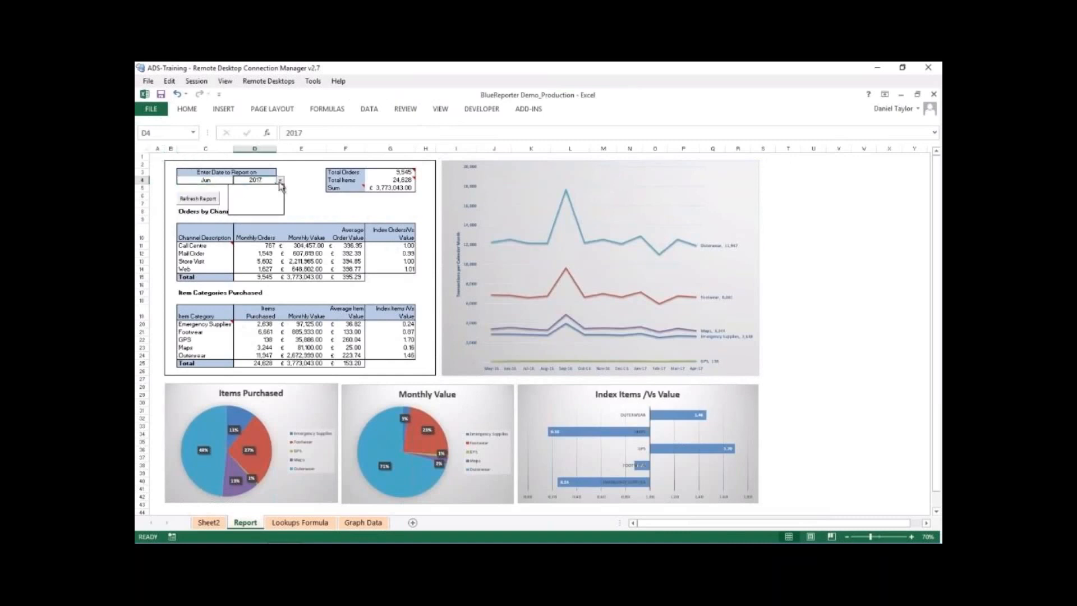
pyautogui.click(271, 196)
pyautogui.click(200, 200)
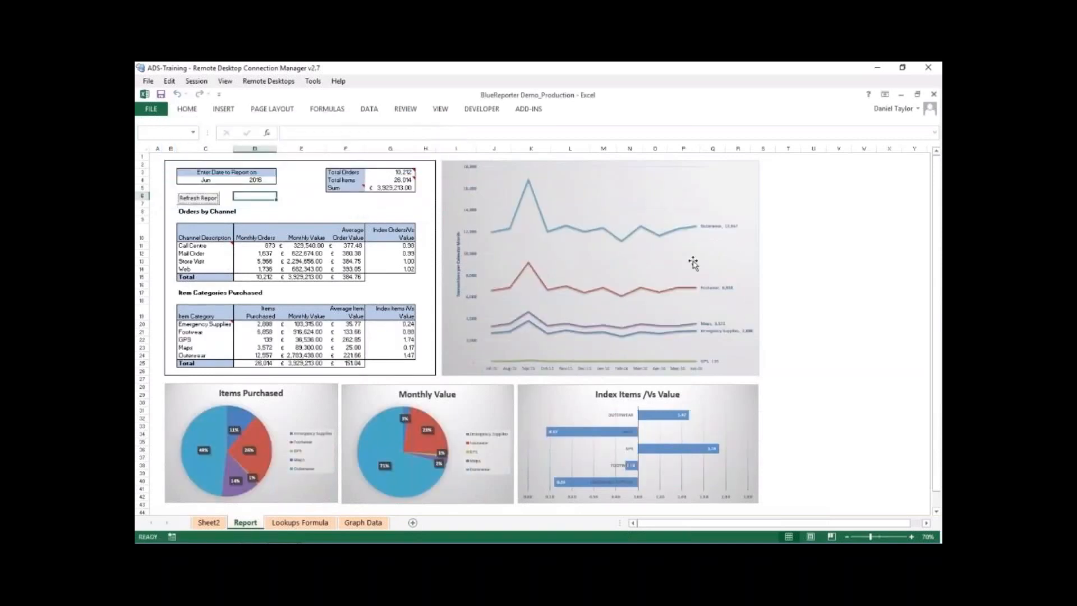
# - Choose the report month in C4, set the year in D4 to 2014, and refresh the report
pyautogui.click(219, 180)
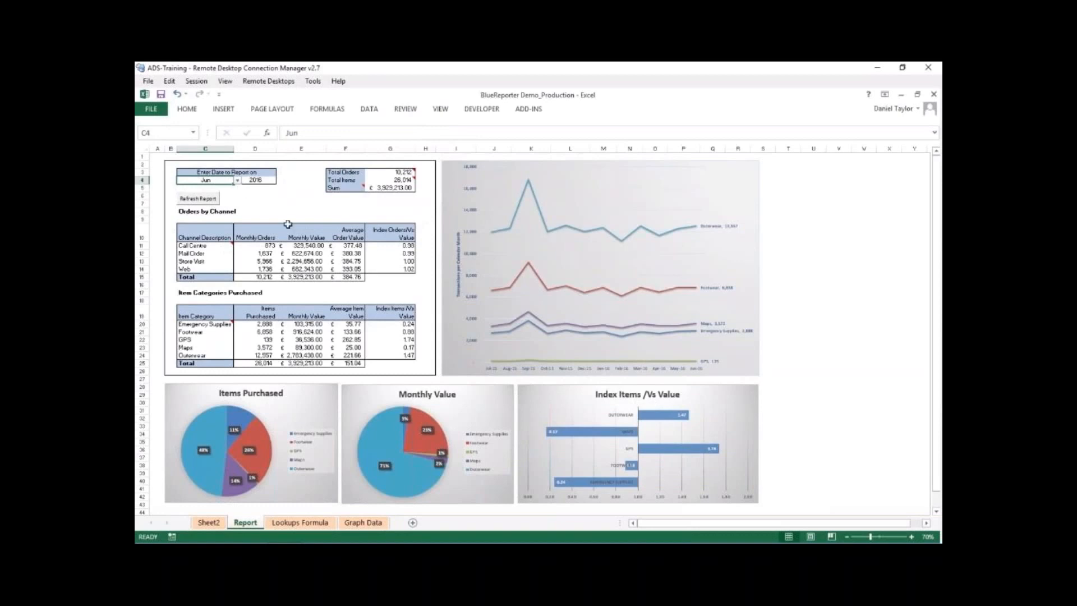
pyautogui.click(237, 180)
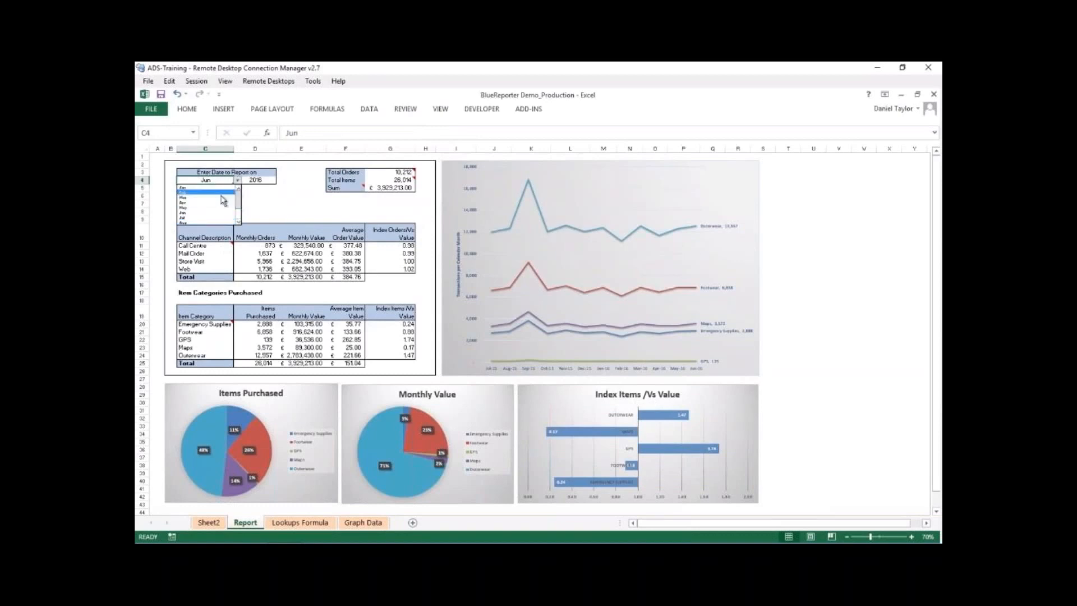
pyautogui.click(223, 214)
pyautogui.click(256, 180)
pyautogui.click(279, 181)
pyautogui.click(263, 190)
pyautogui.click(207, 199)
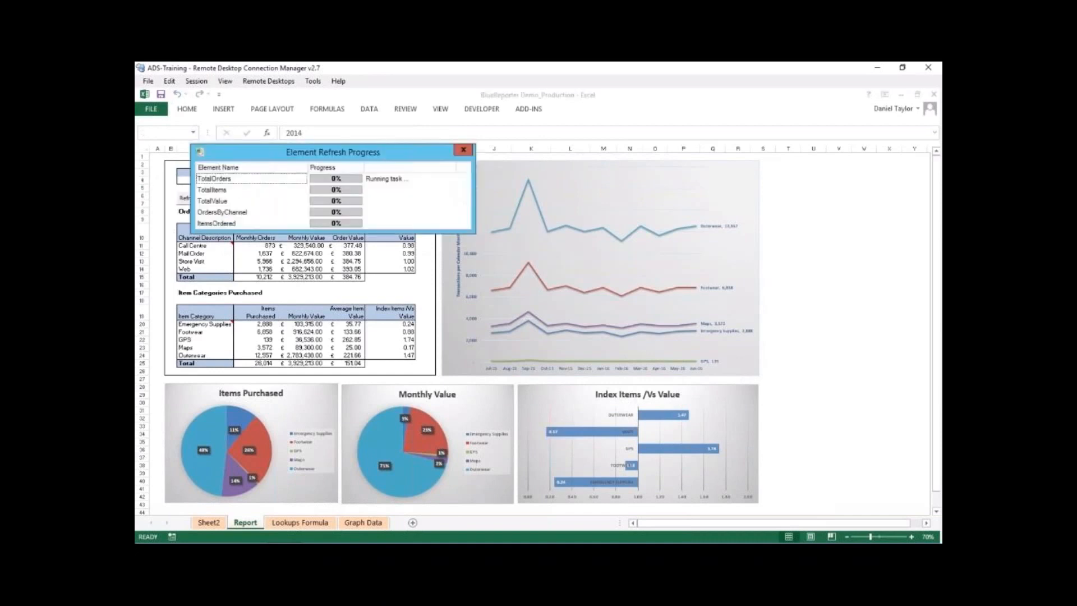